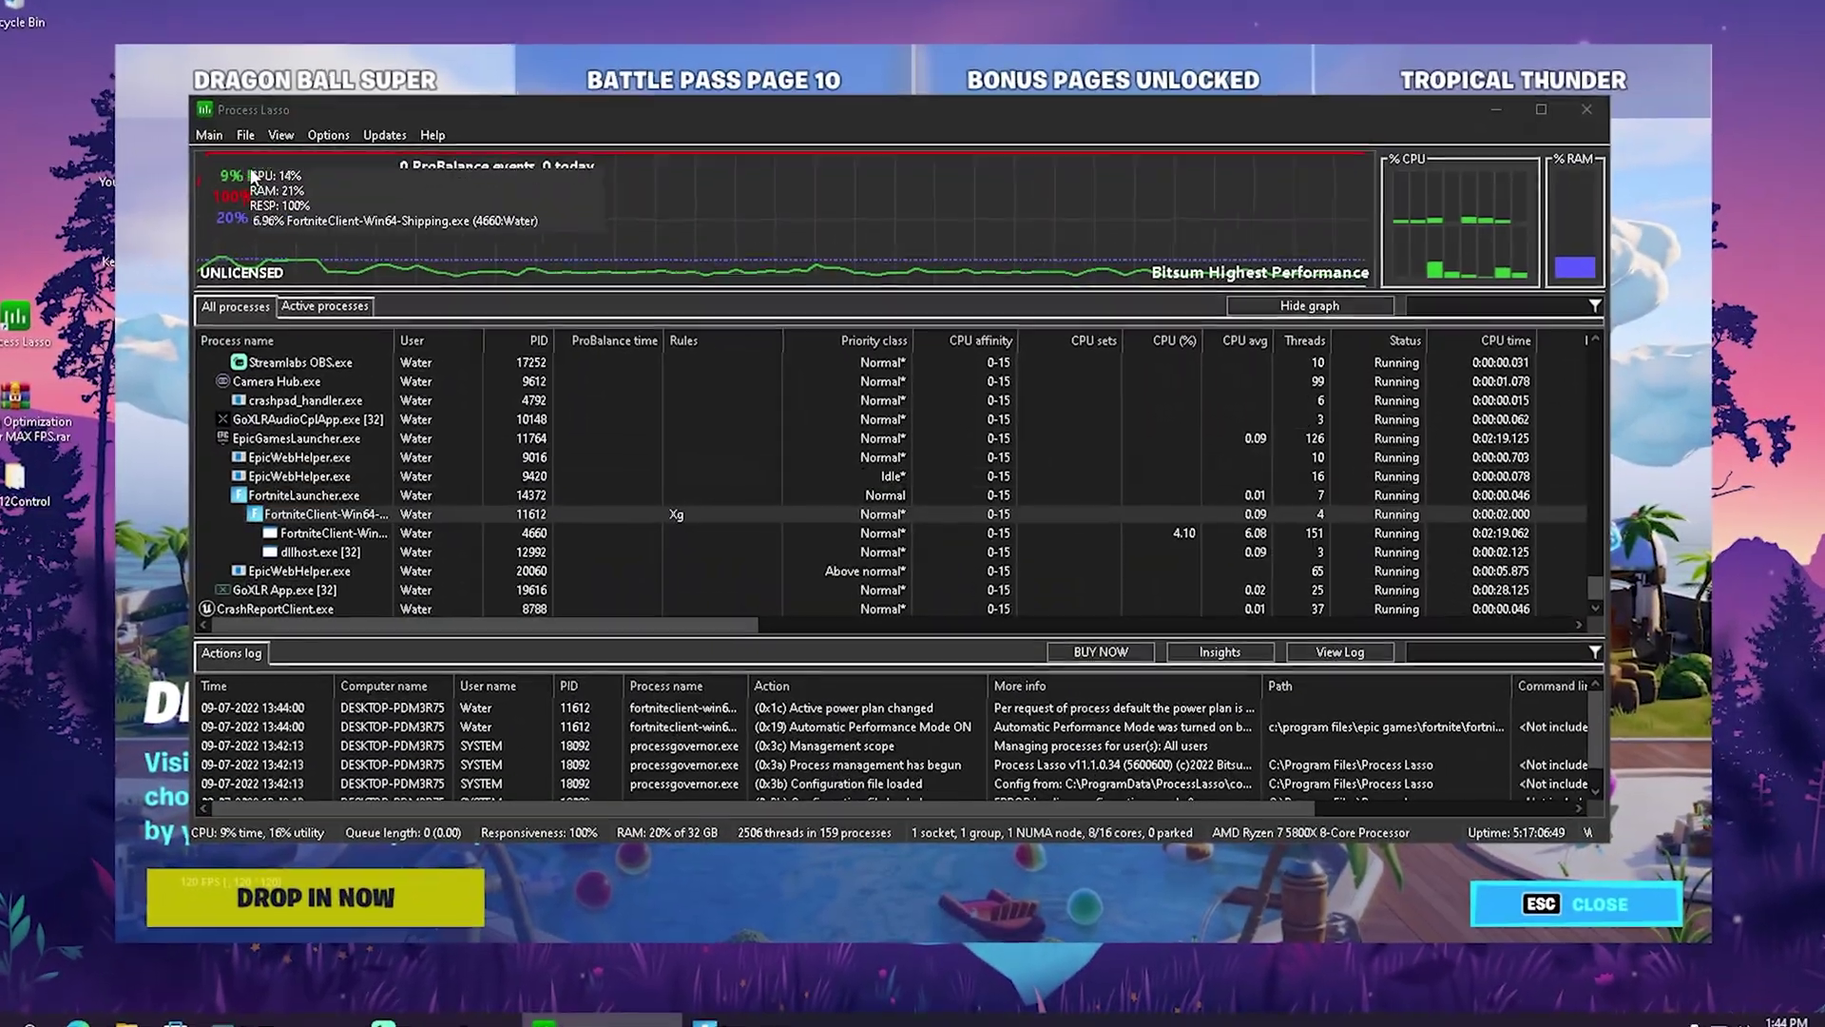
{"action": "left_click", "coordinate": [210, 135]}
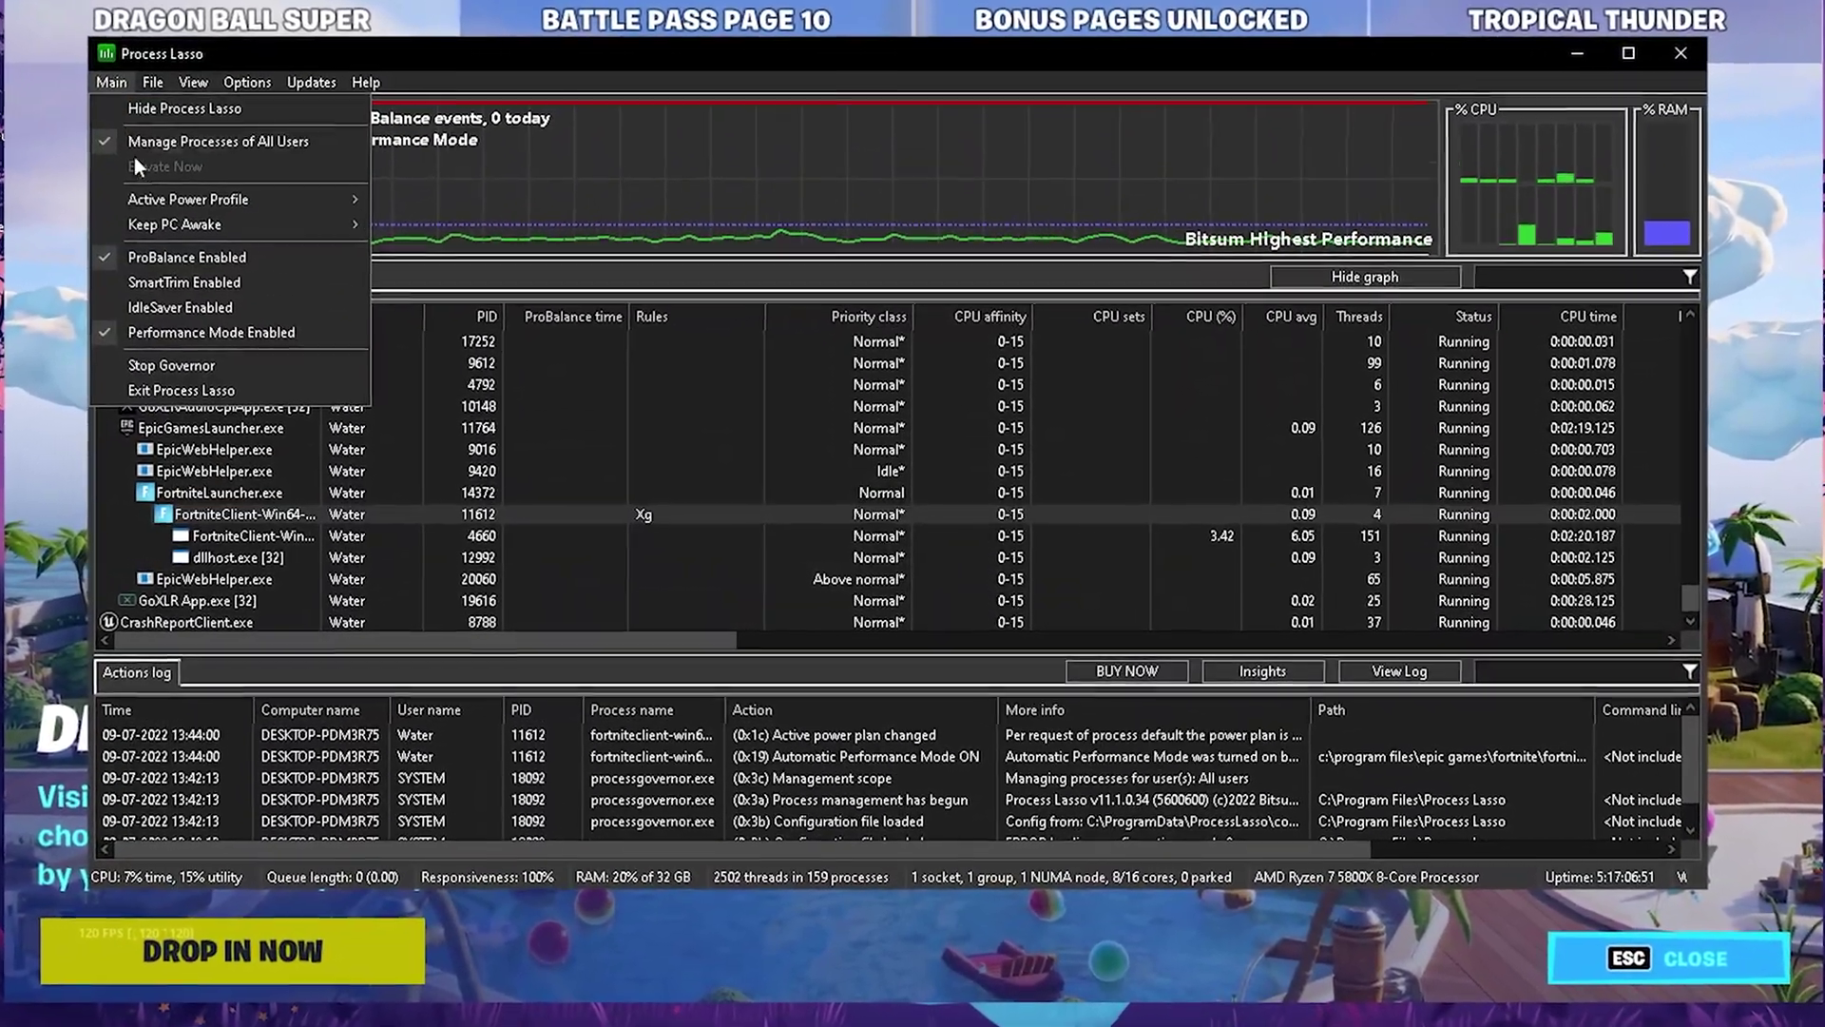
{"action": "mouse_move", "coordinate": [190, 198]}
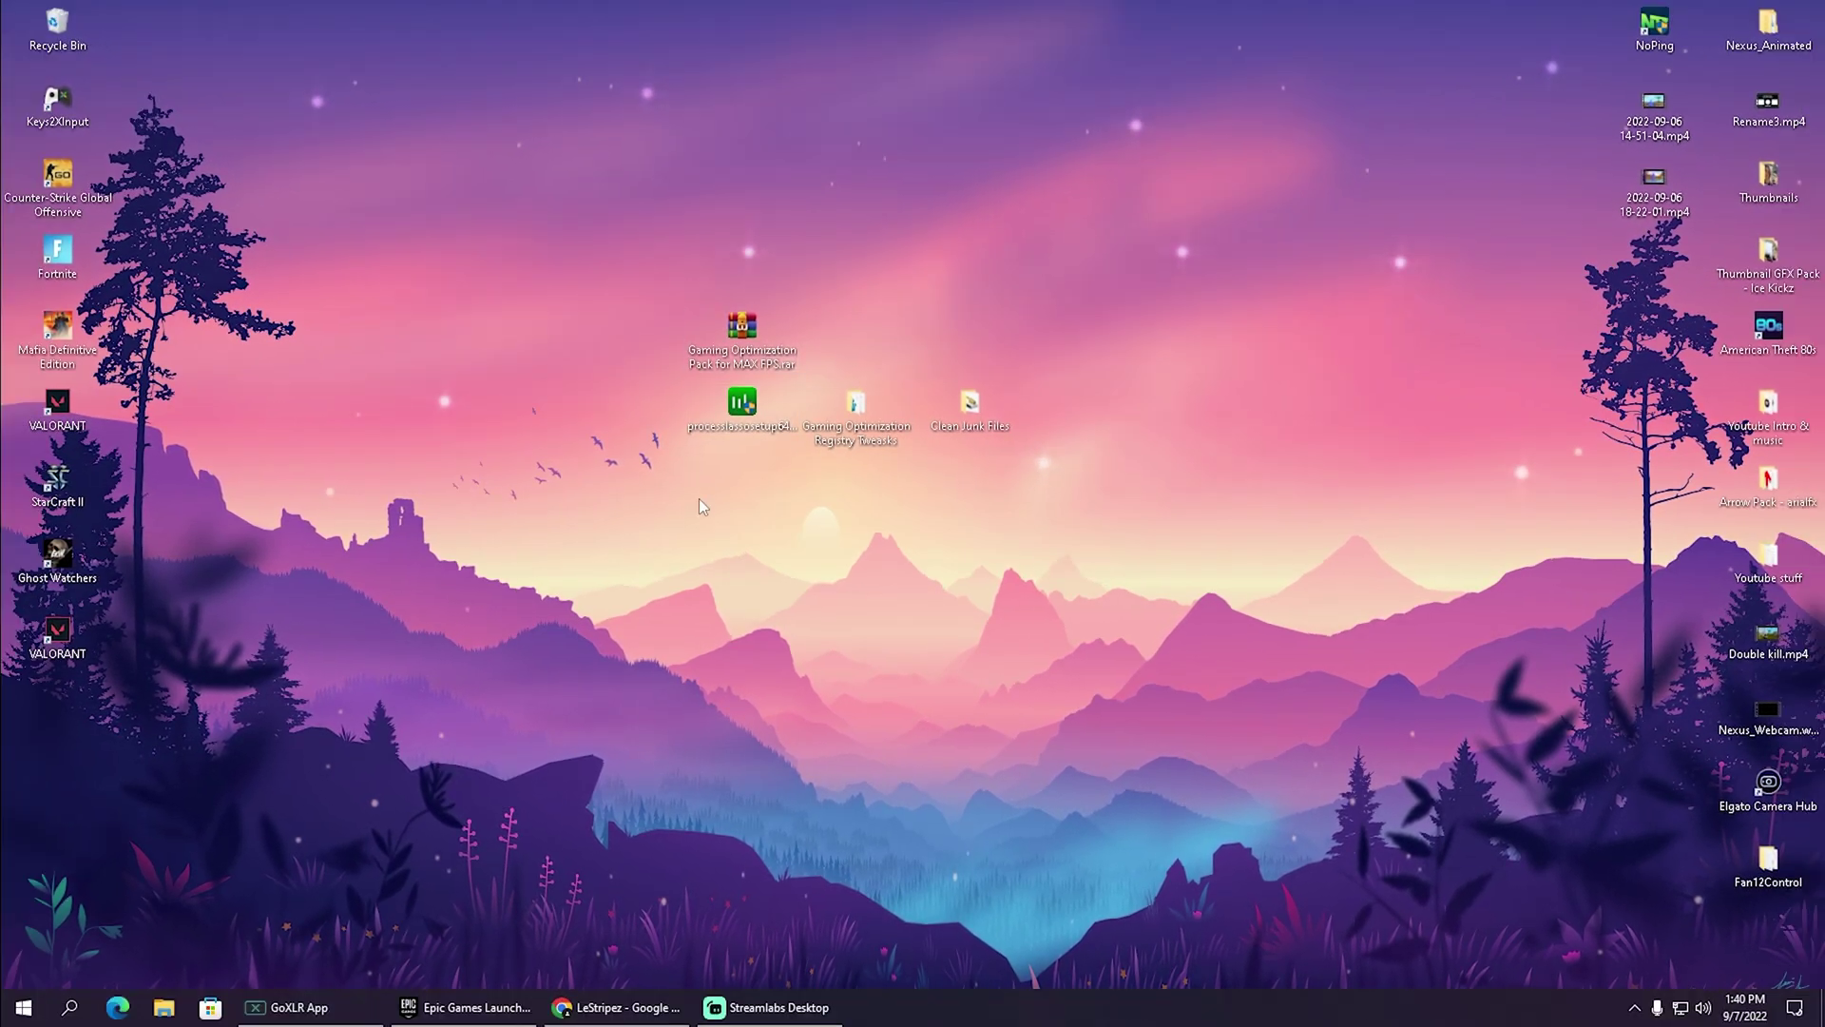
Switch to Chrome and open the FPS Boost category of the LeStripez blog.
{"action": "left_click", "coordinate": [655, 1006]}
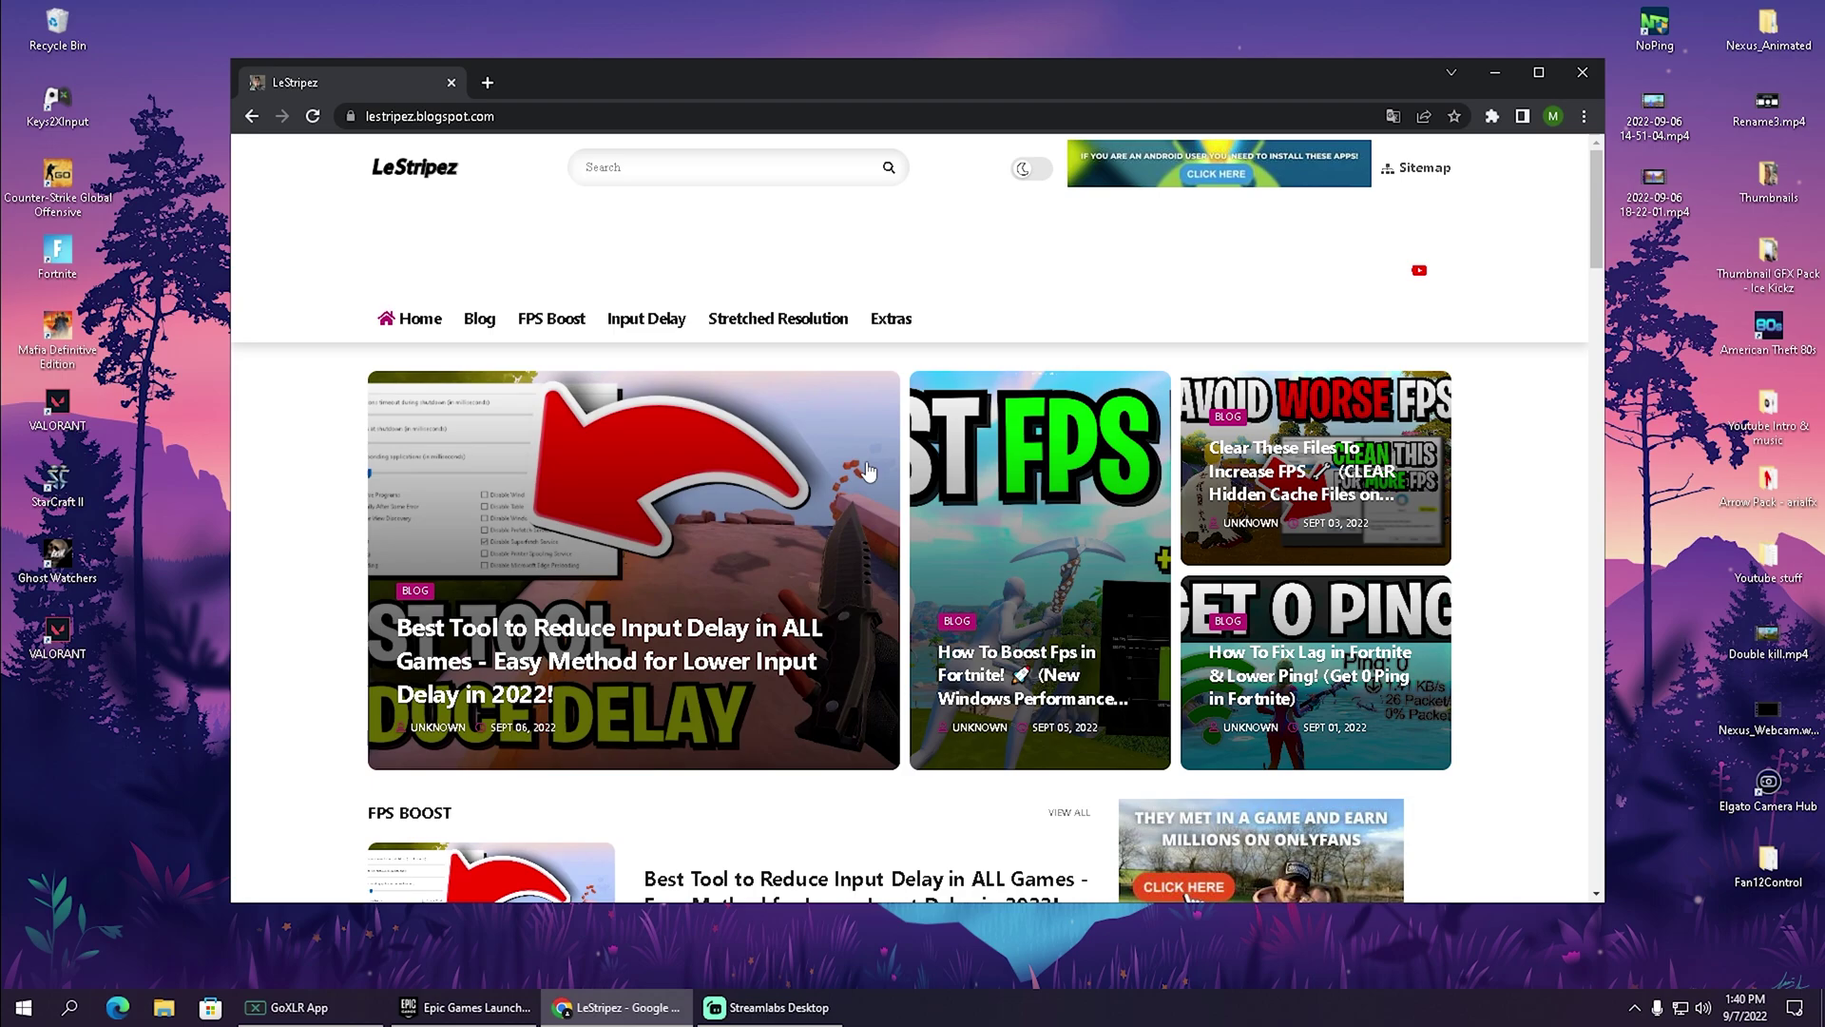
{"action": "scroll", "coordinate": [705, 510], "scroll_direction": "down", "scroll_amount": 5}
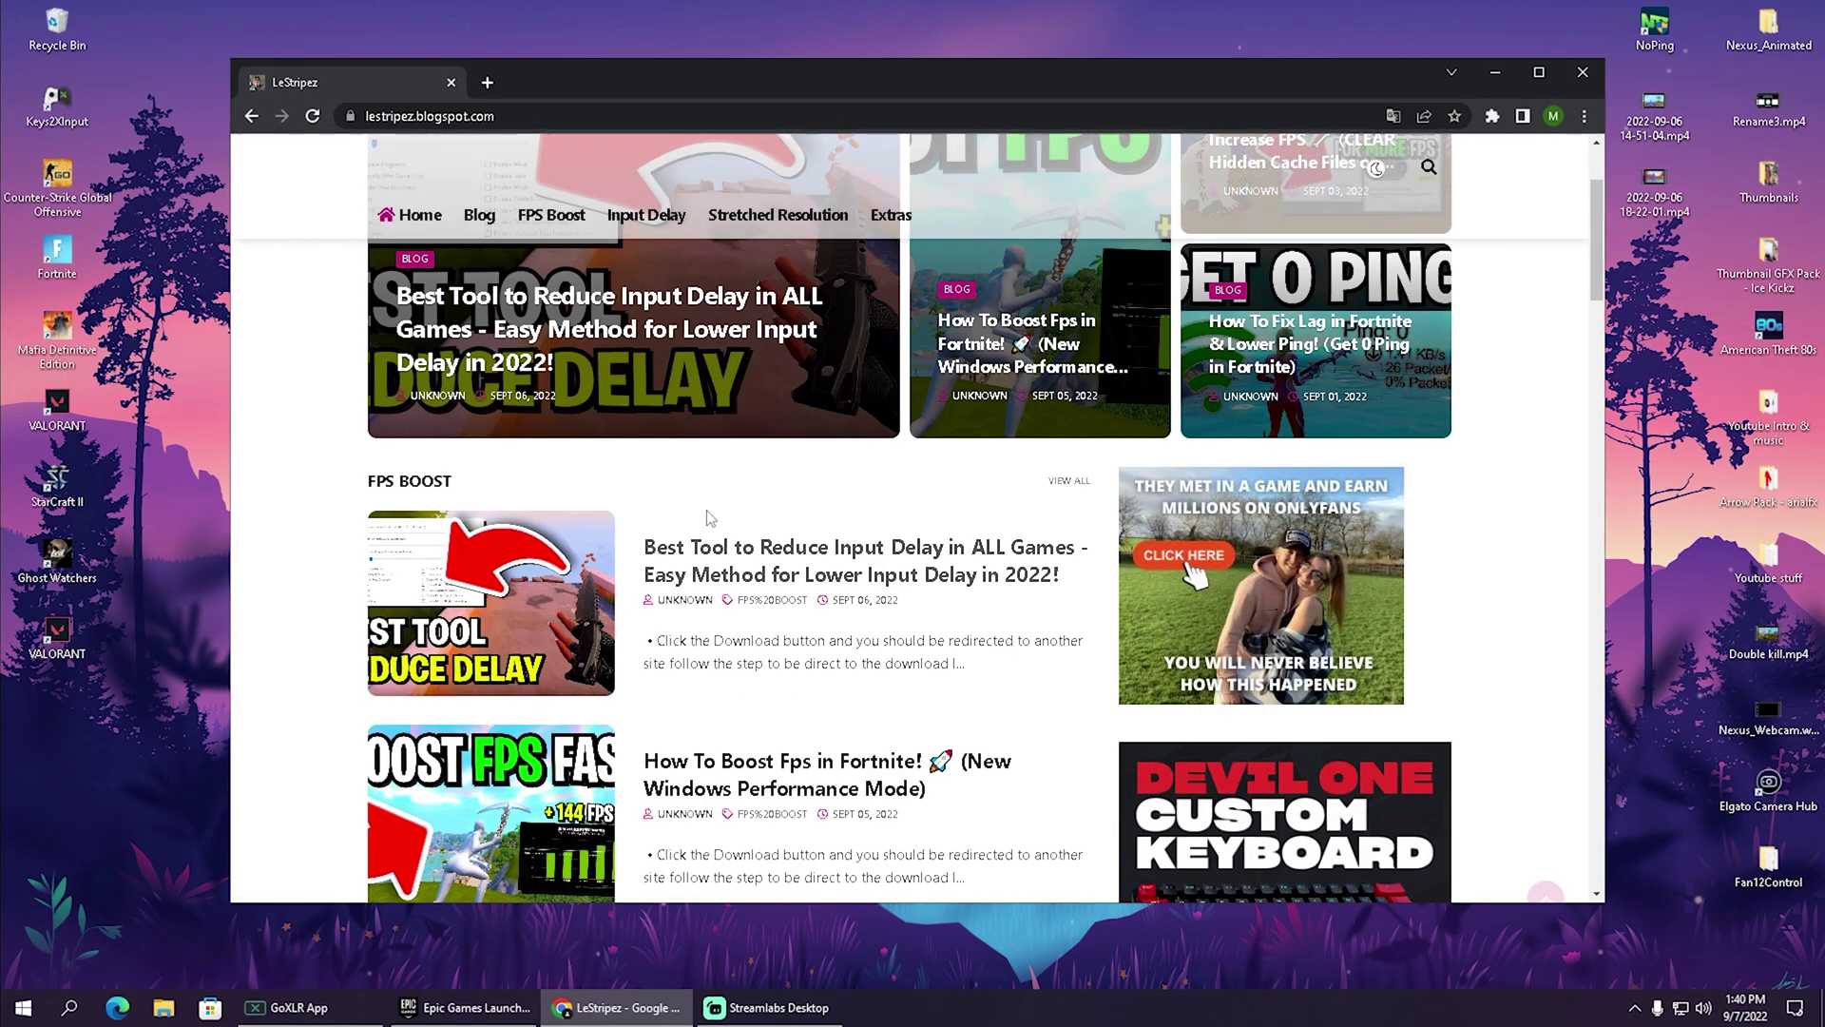
{"action": "scroll", "coordinate": [908, 611], "scroll_direction": "down", "scroll_amount": 3}
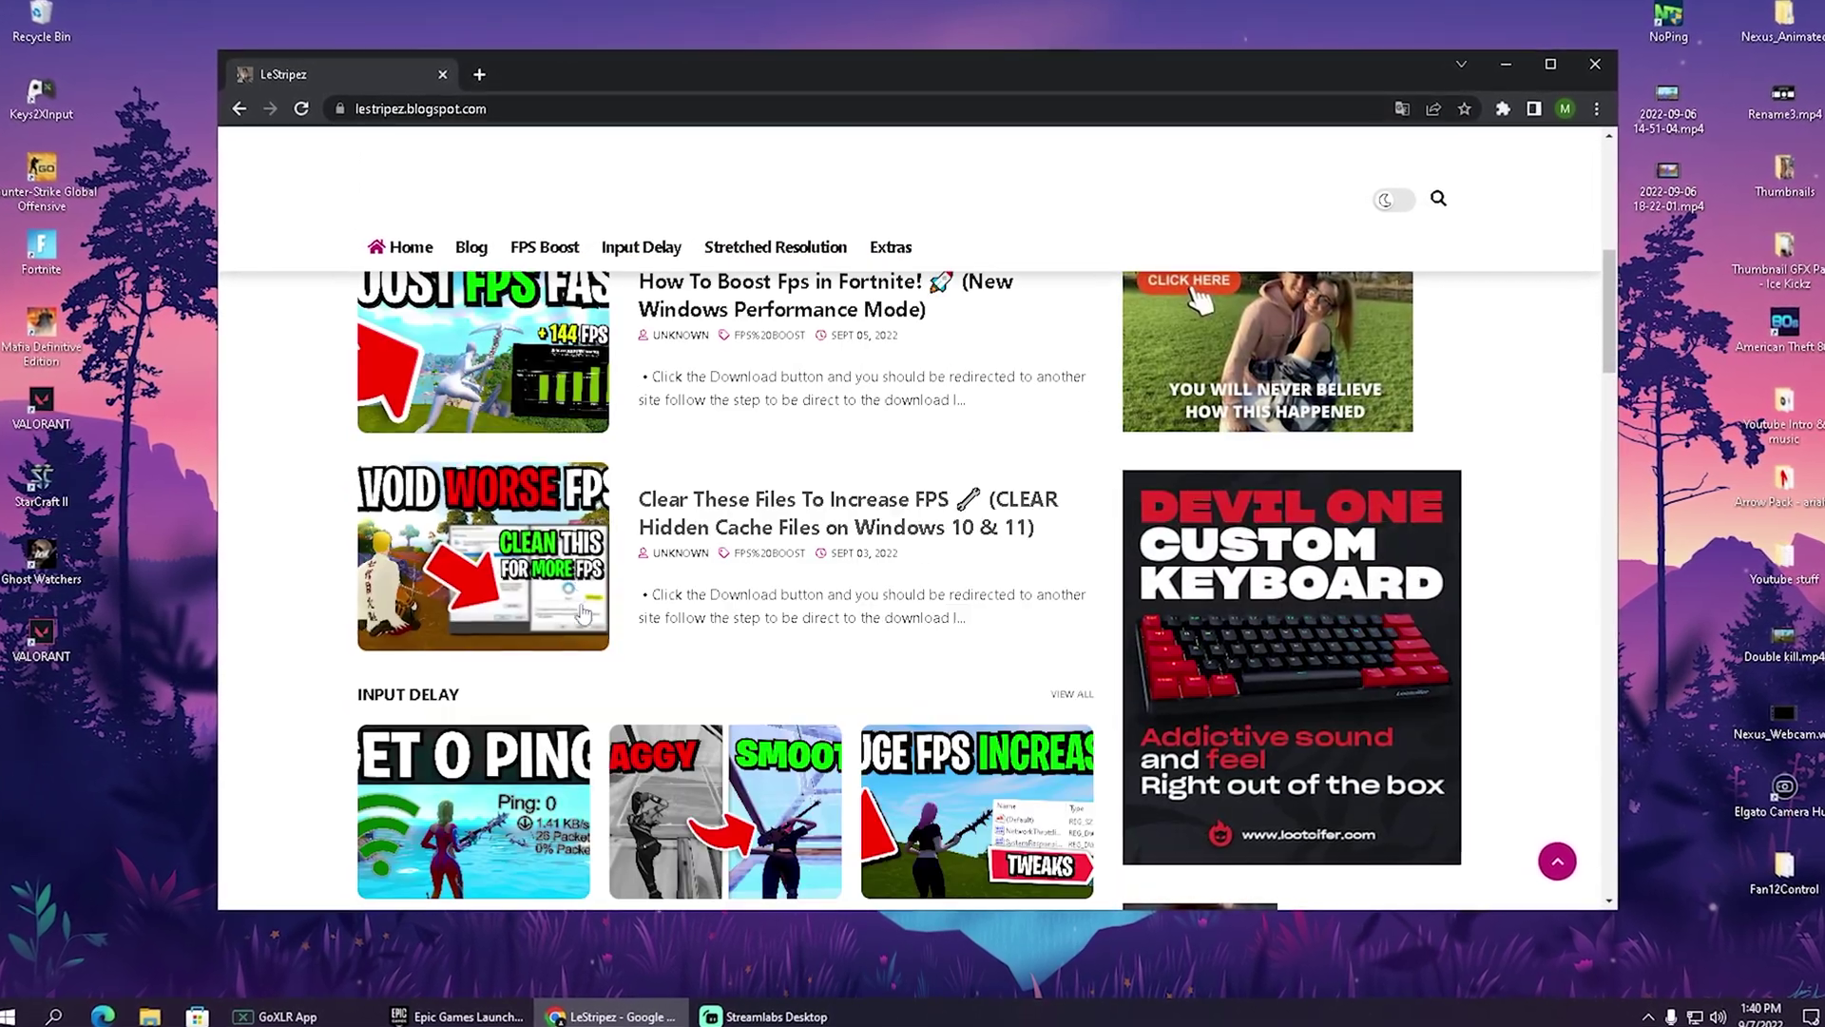
{"action": "scroll", "coordinate": [576, 494], "scroll_direction": "up", "scroll_amount": 10}
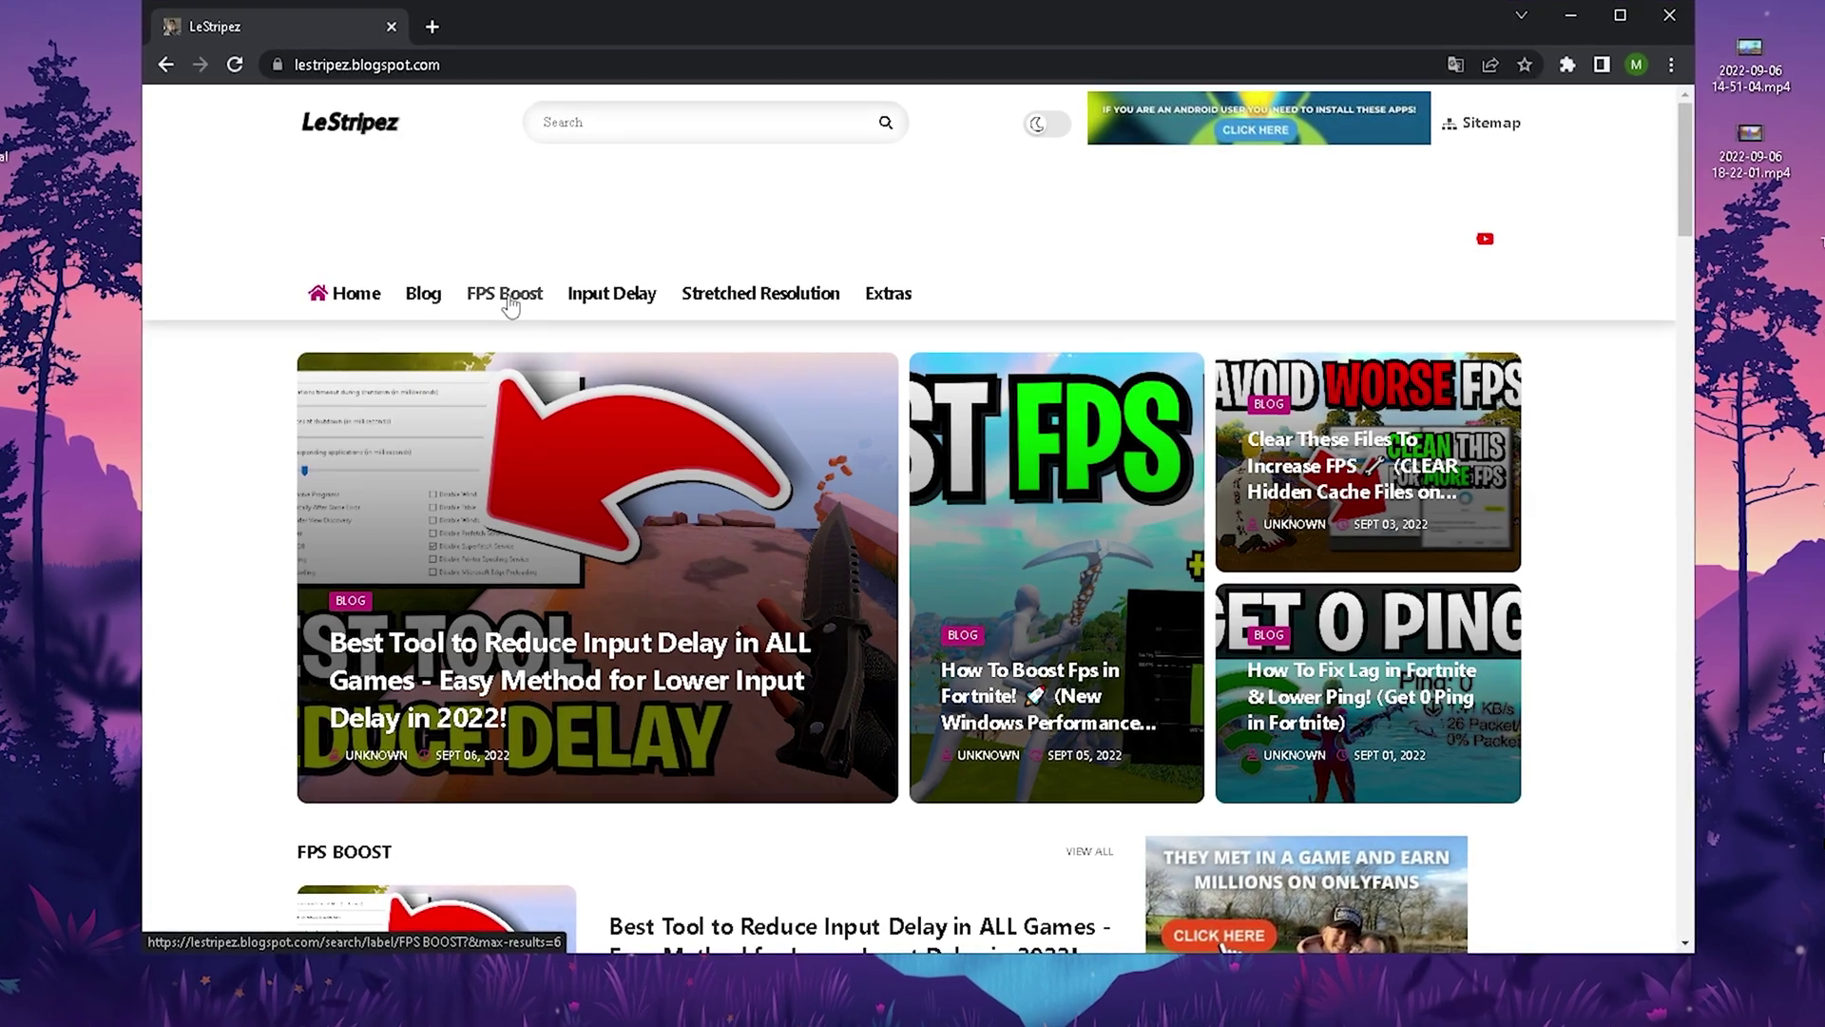
{"action": "left_click", "coordinate": [495, 292]}
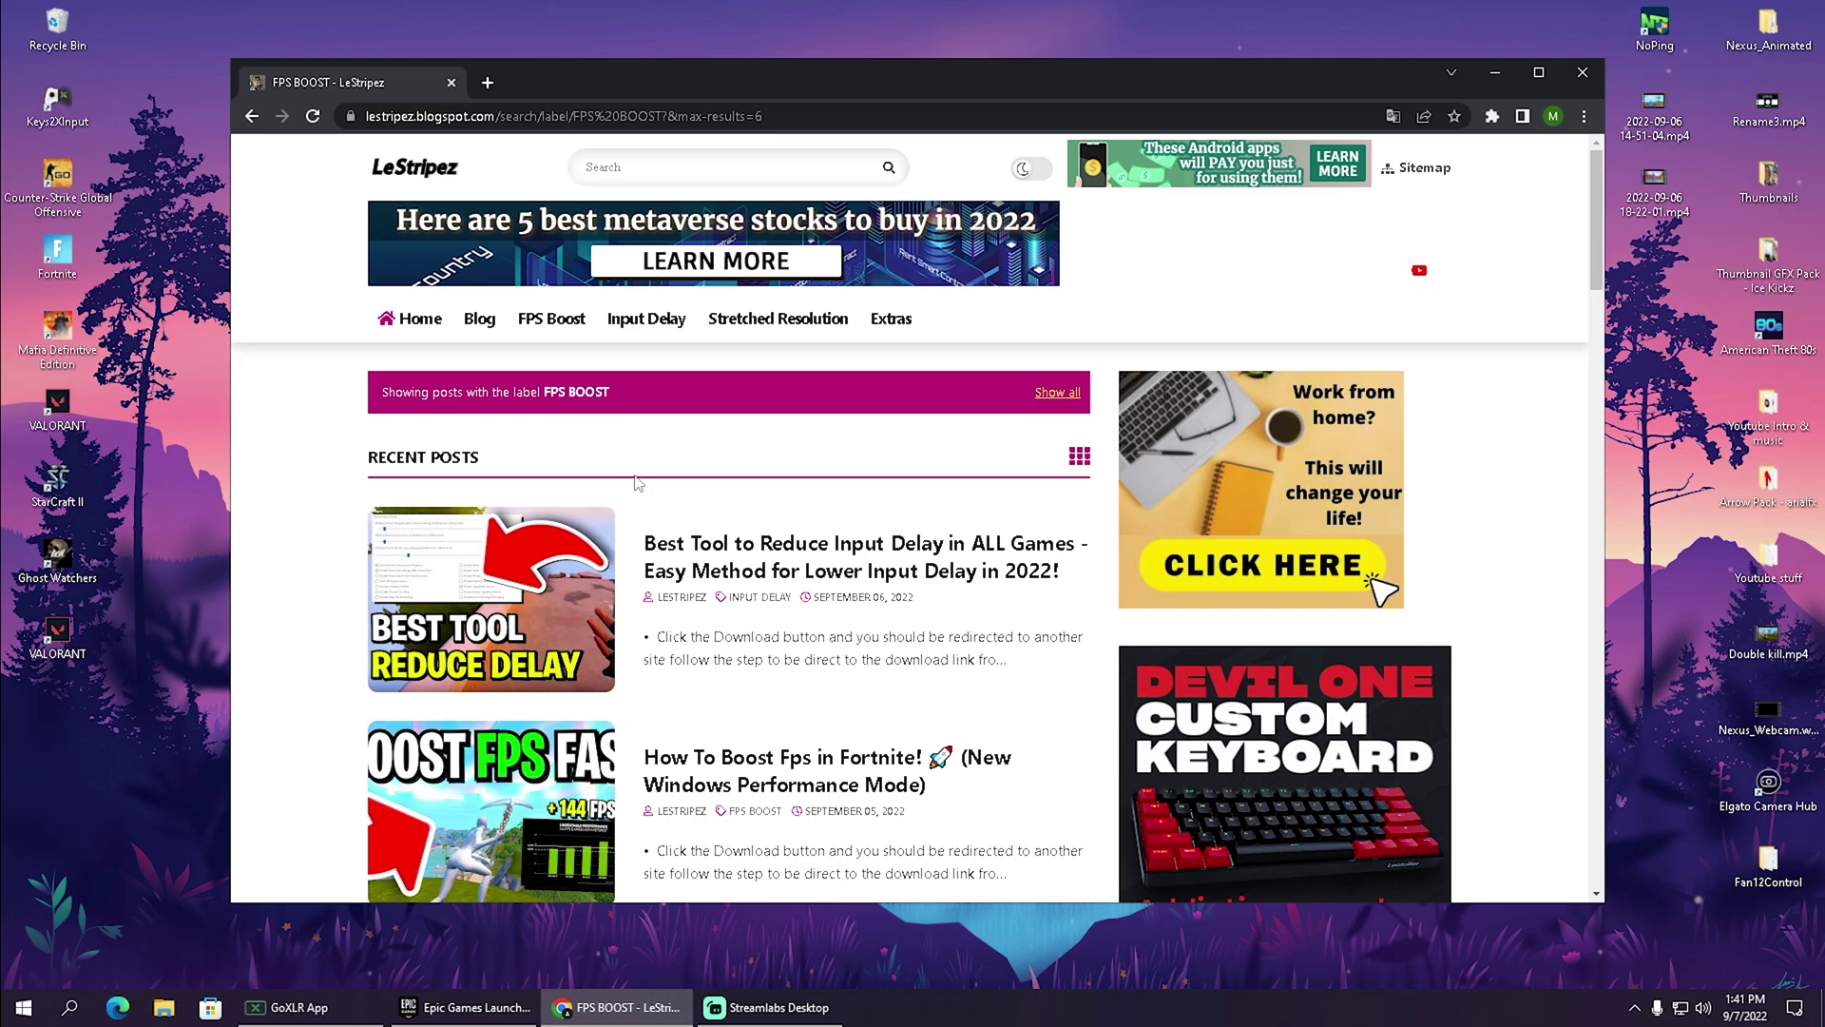
Browse the FPS Boost posts and open the article "Best Tool to Reduce Input Delay in ALL Games" at its file download section.
{"action": "scroll", "coordinate": [639, 484], "scroll_direction": "down", "scroll_amount": 3}
{"action": "scroll", "coordinate": [608, 495], "scroll_direction": "up", "scroll_amount": 3}
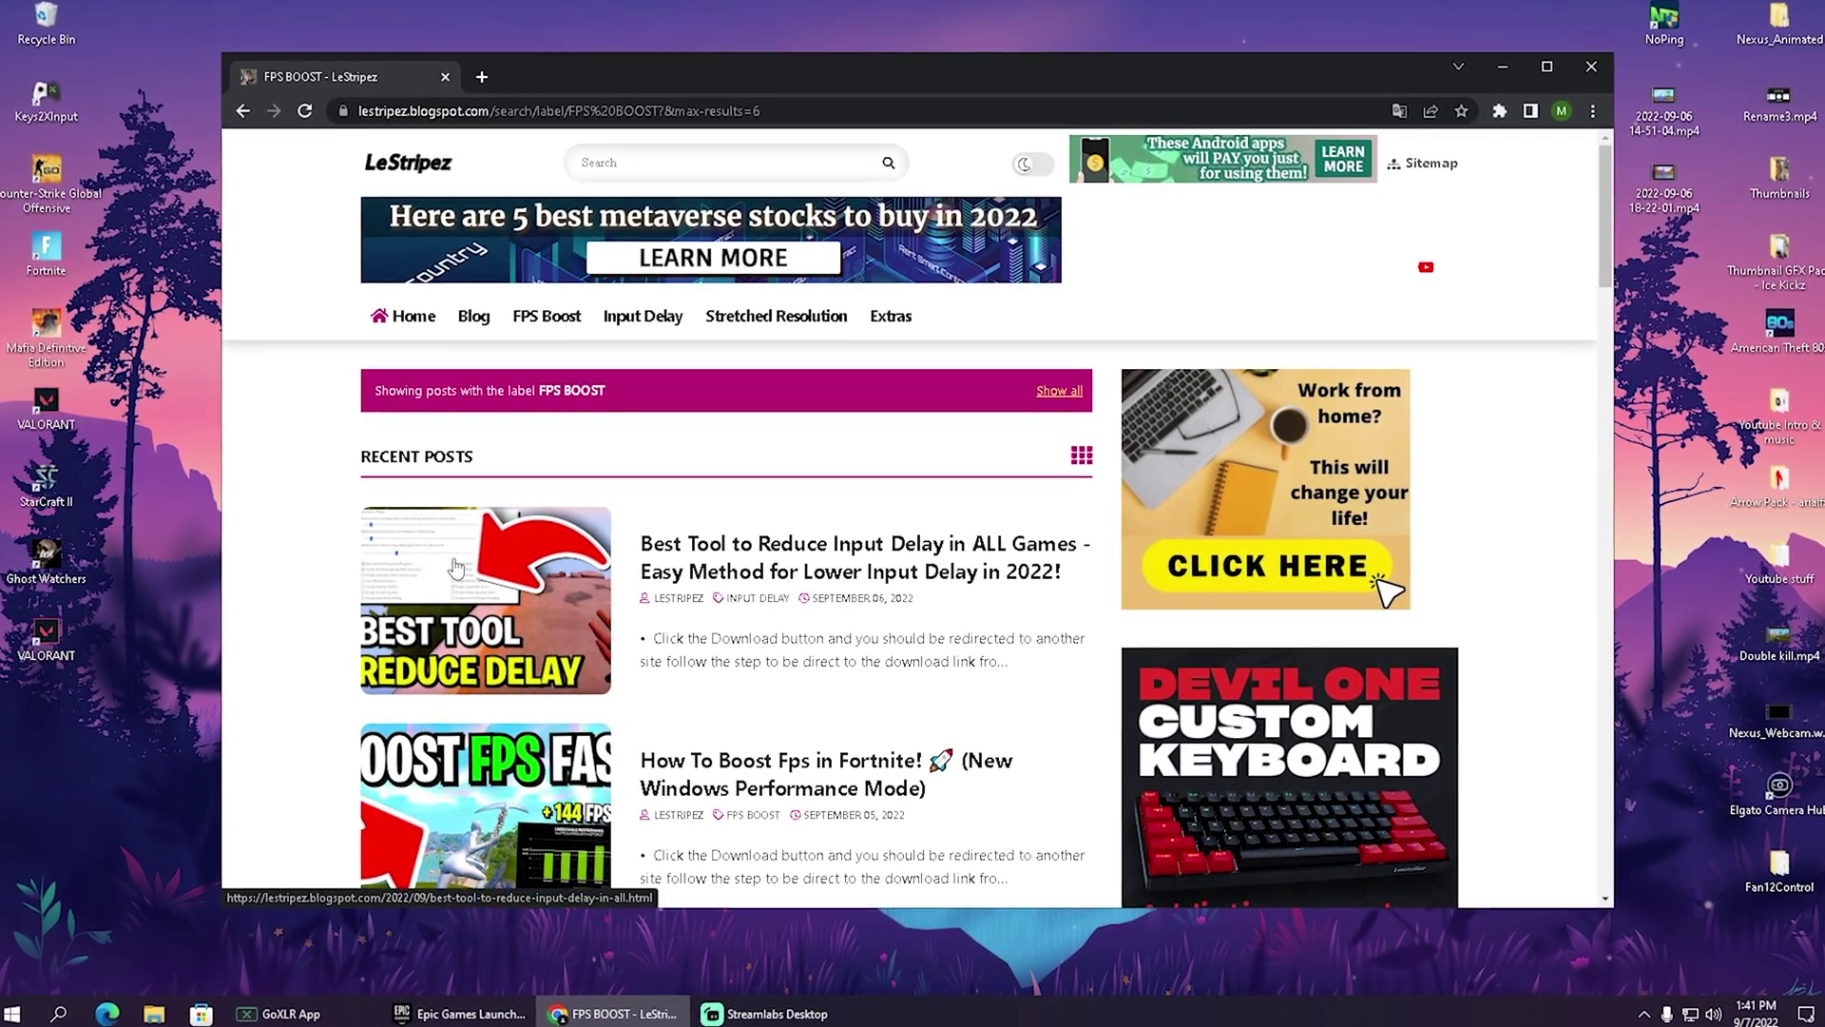
{"action": "scroll", "coordinate": [456, 567], "scroll_direction": "down", "scroll_amount": 3}
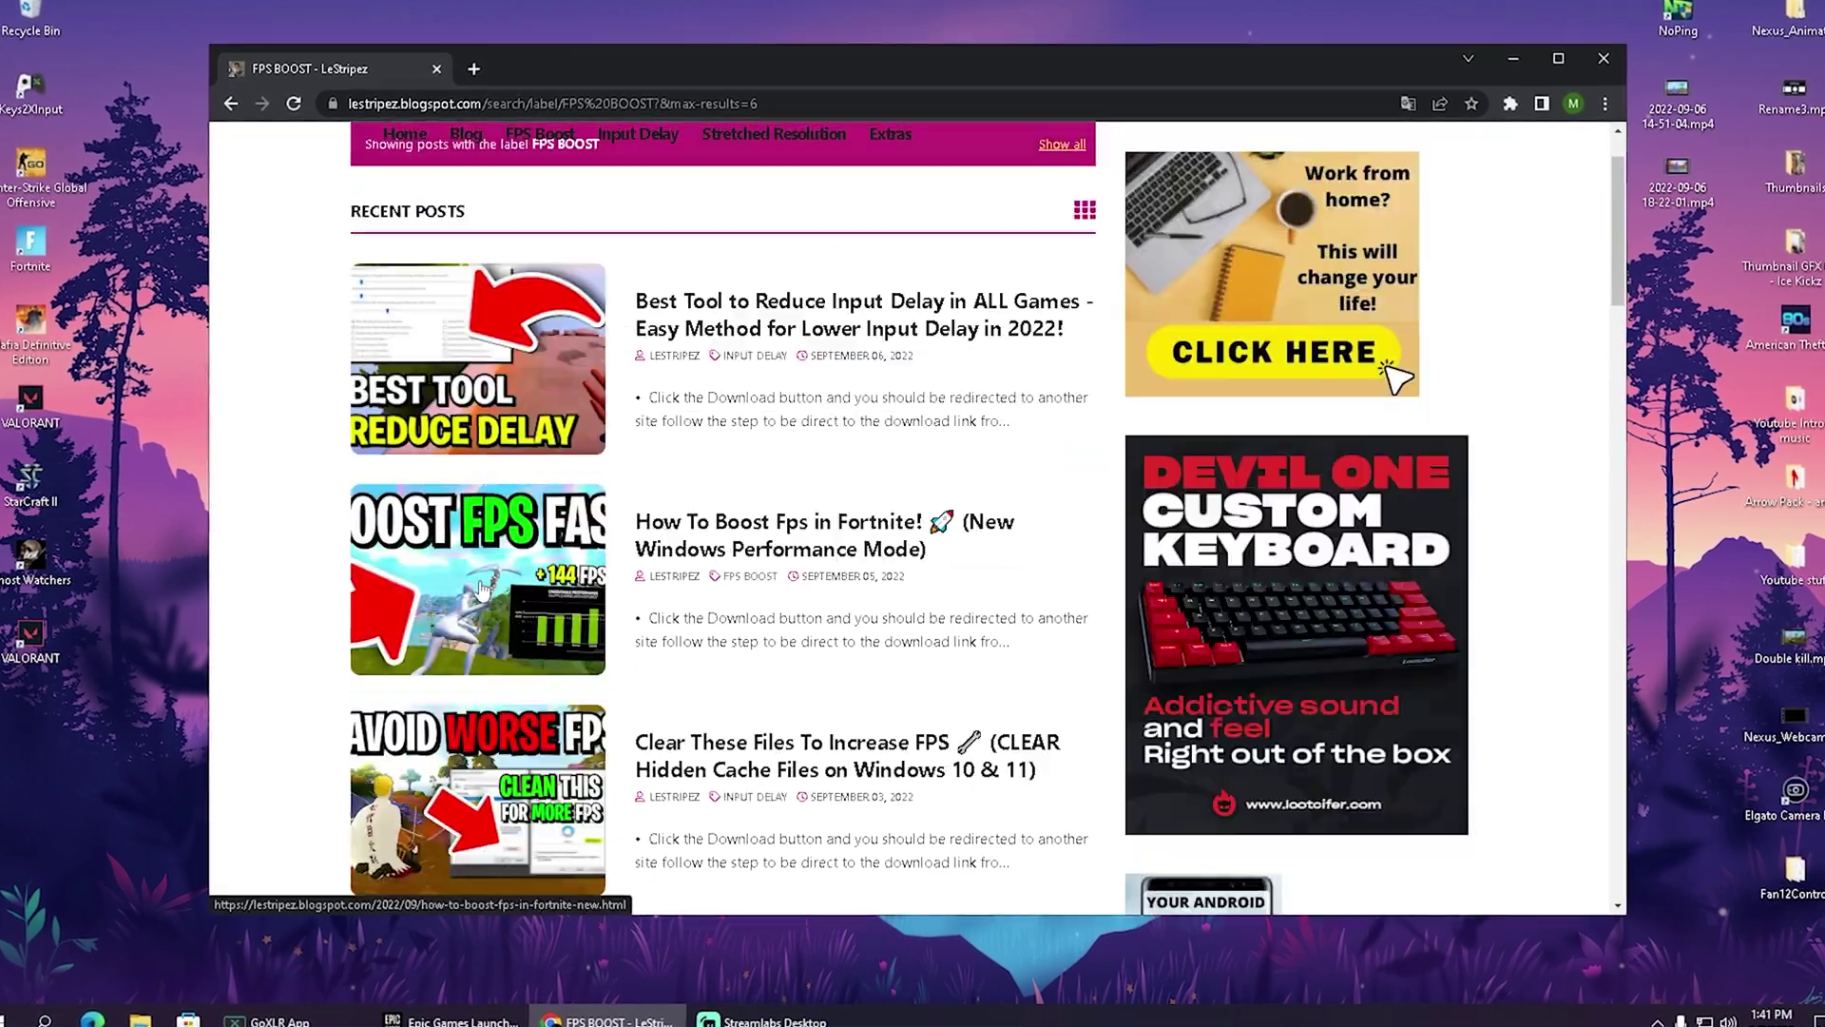
{"action": "scroll", "coordinate": [482, 586], "scroll_direction": "down", "scroll_amount": 1}
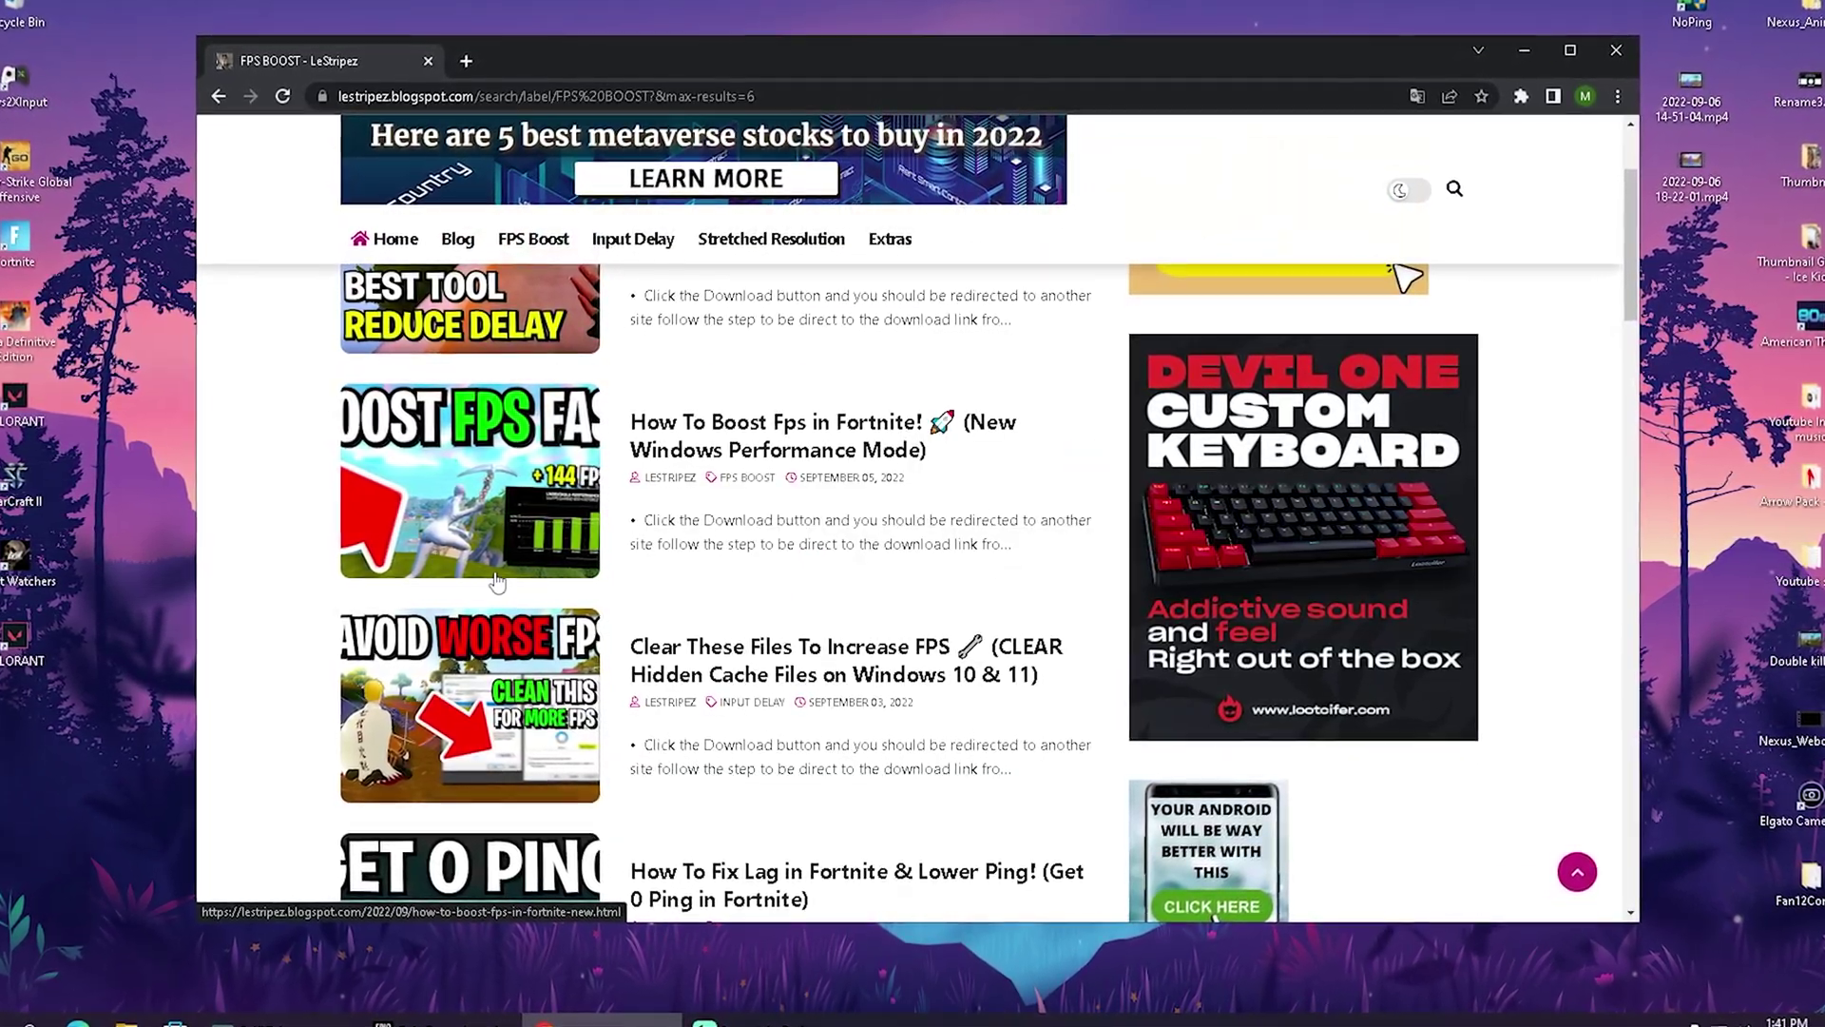
{"action": "scroll", "coordinate": [490, 565], "scroll_direction": "up", "scroll_amount": 4}
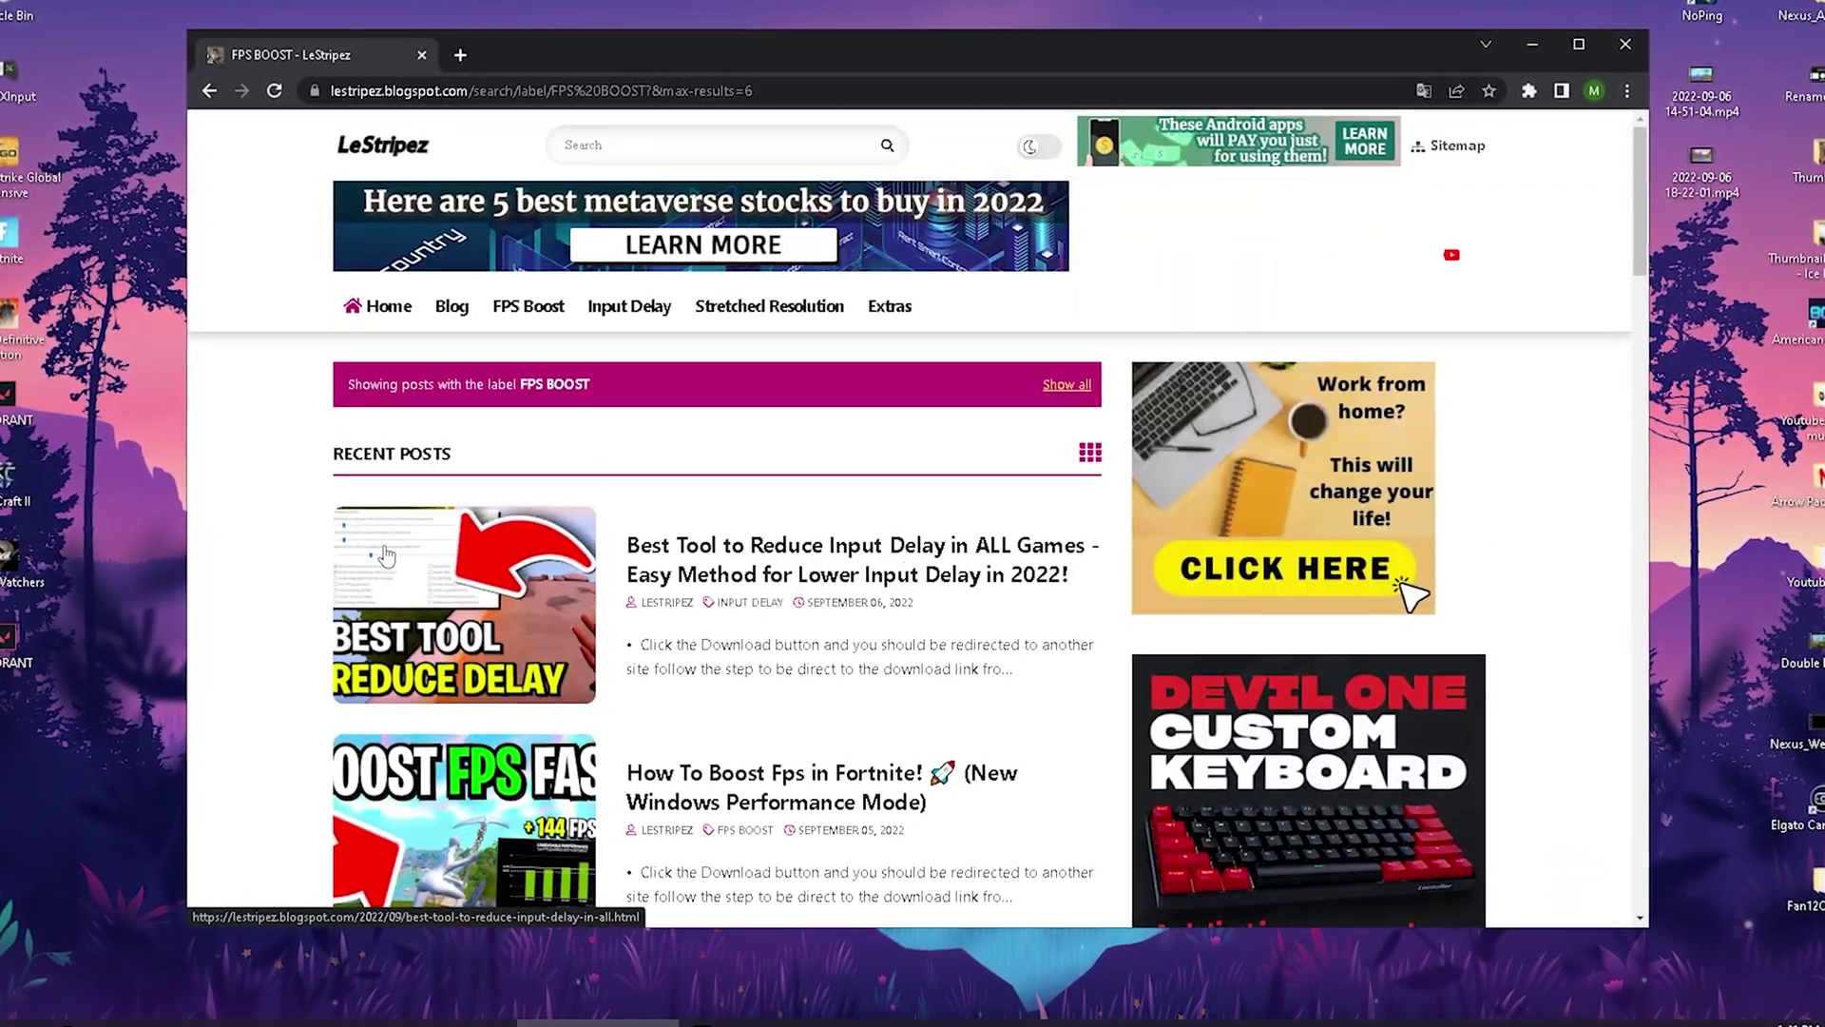
{"action": "scroll", "coordinate": [385, 554], "scroll_direction": "down", "scroll_amount": 3}
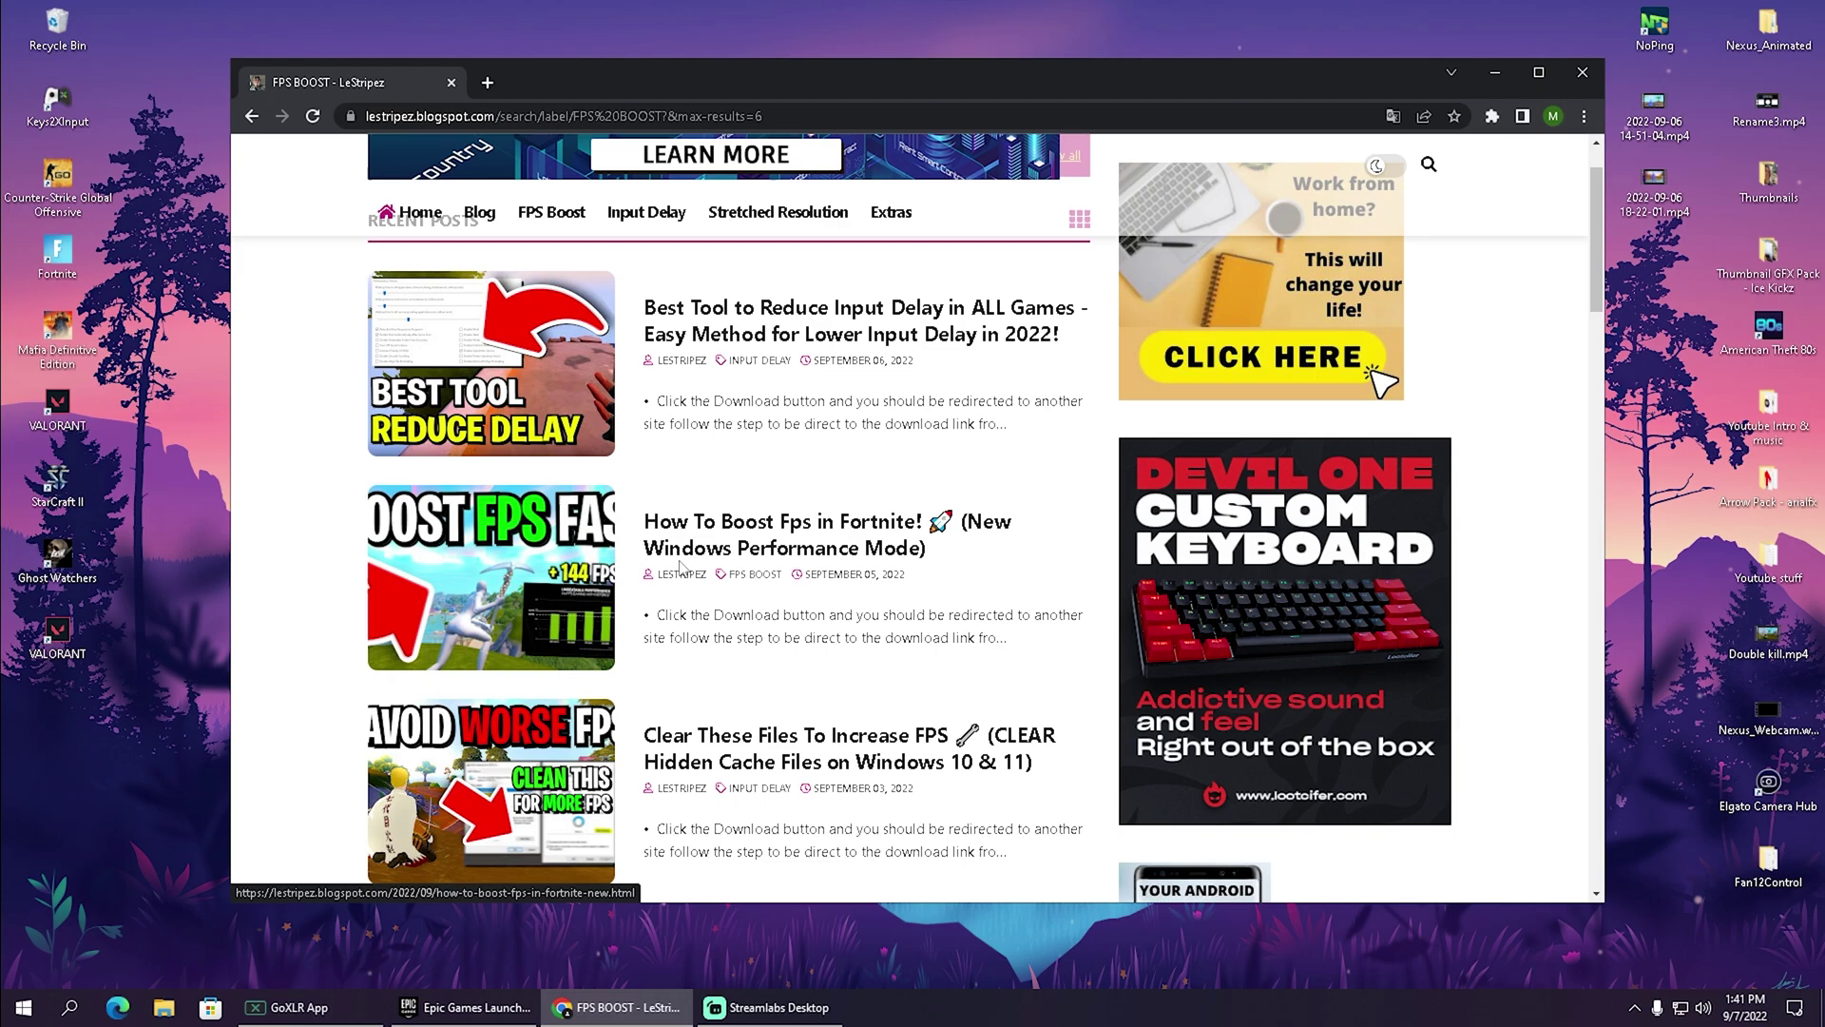
{"action": "scroll", "coordinate": [501, 574], "scroll_direction": "up", "scroll_amount": 3}
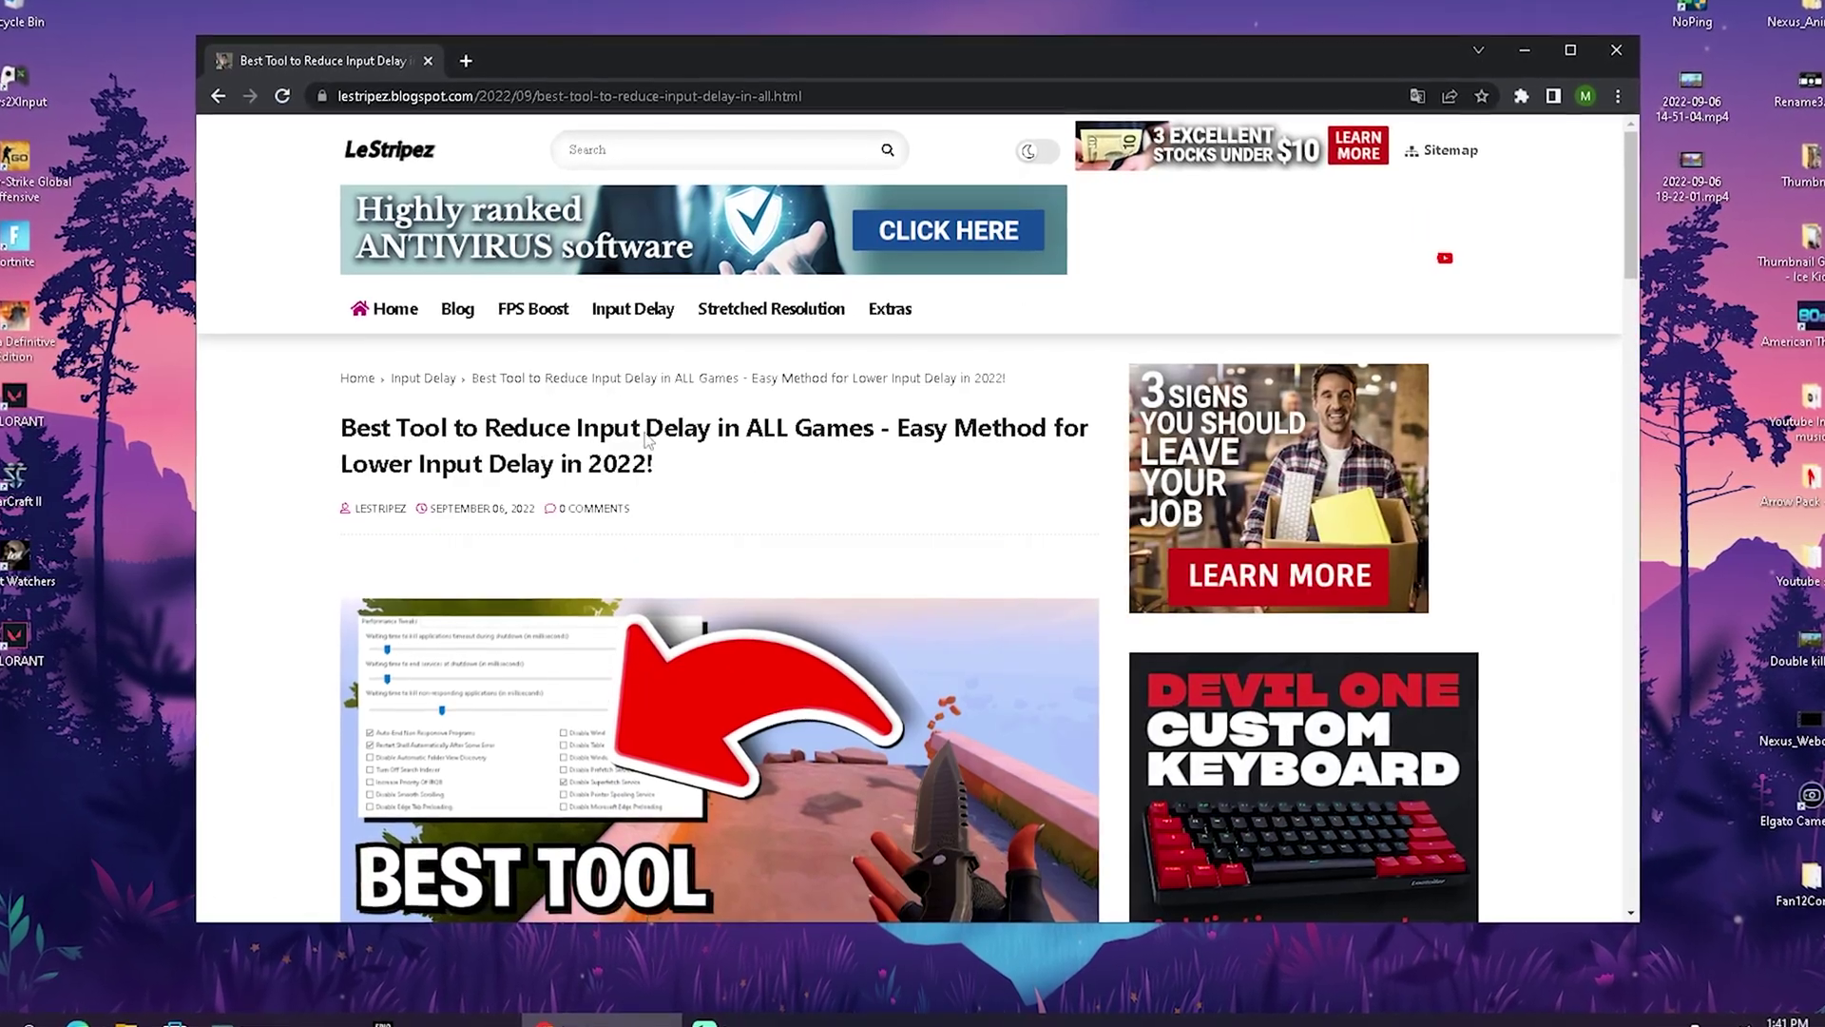
{"action": "scroll", "coordinate": [646, 437], "scroll_direction": "down", "scroll_amount": 9}
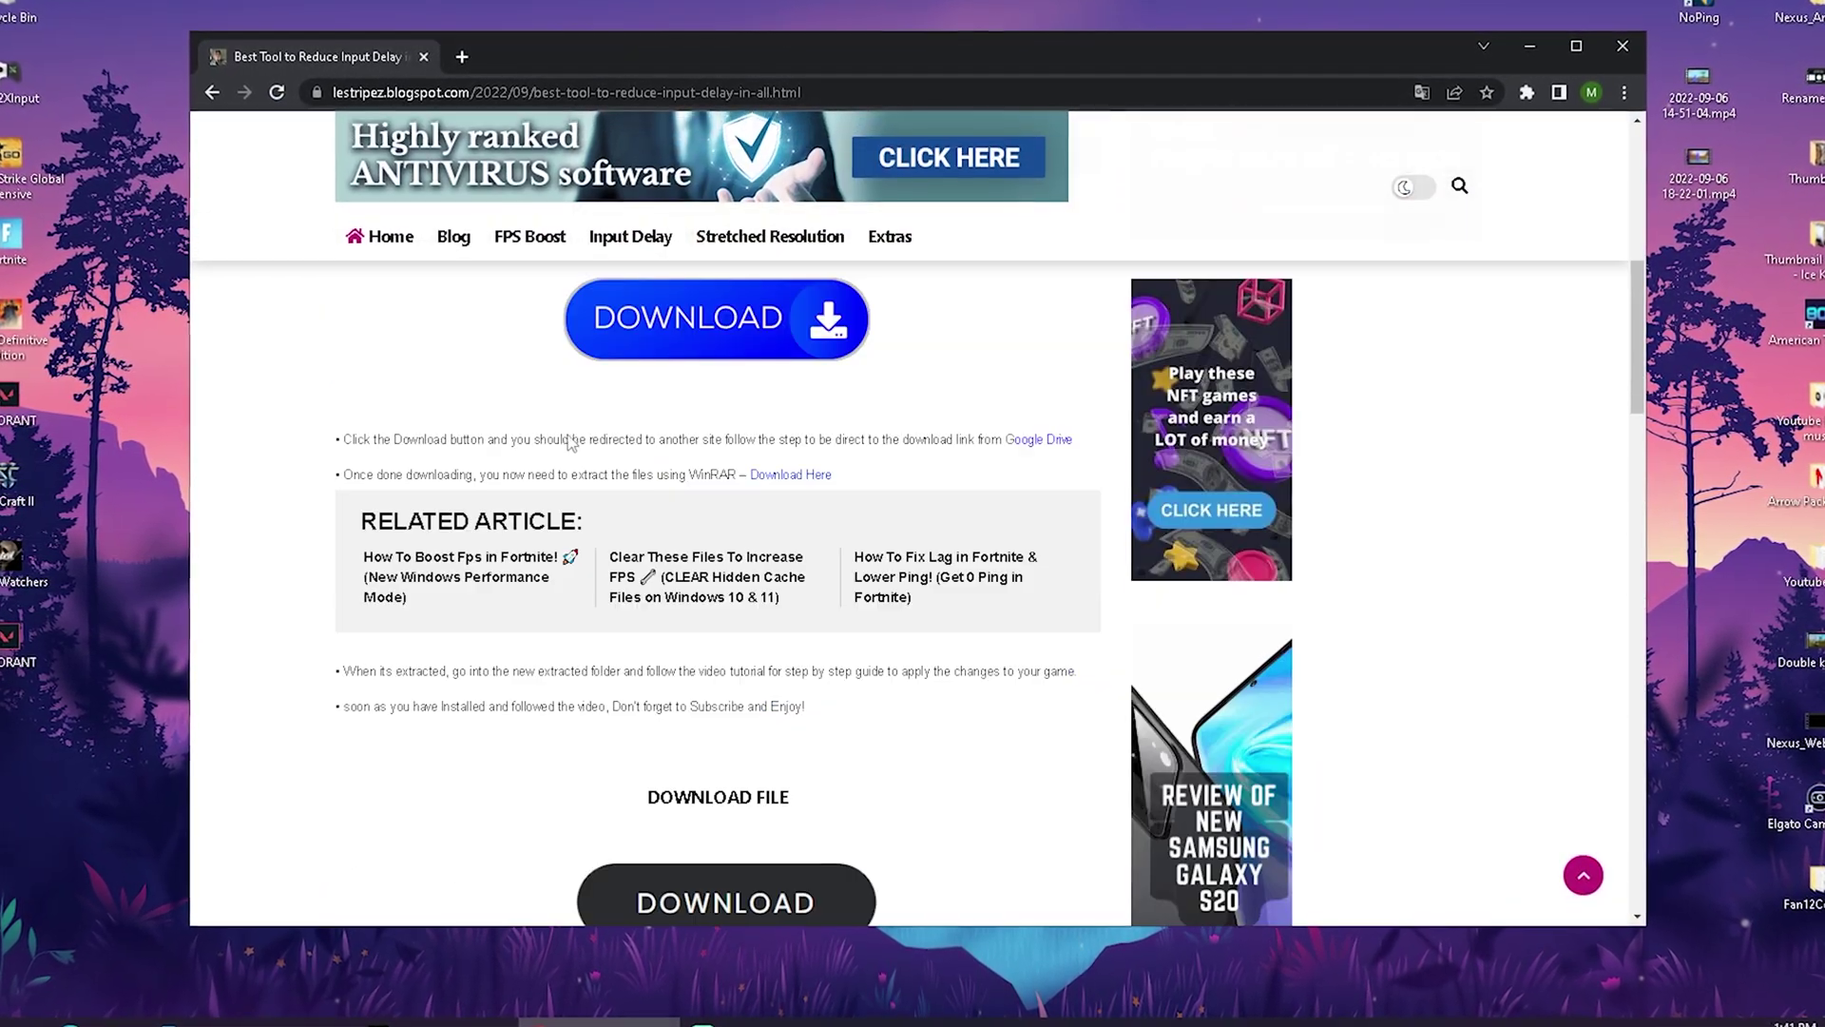
{"action": "scroll", "coordinate": [636, 442], "scroll_direction": "down", "scroll_amount": 2}
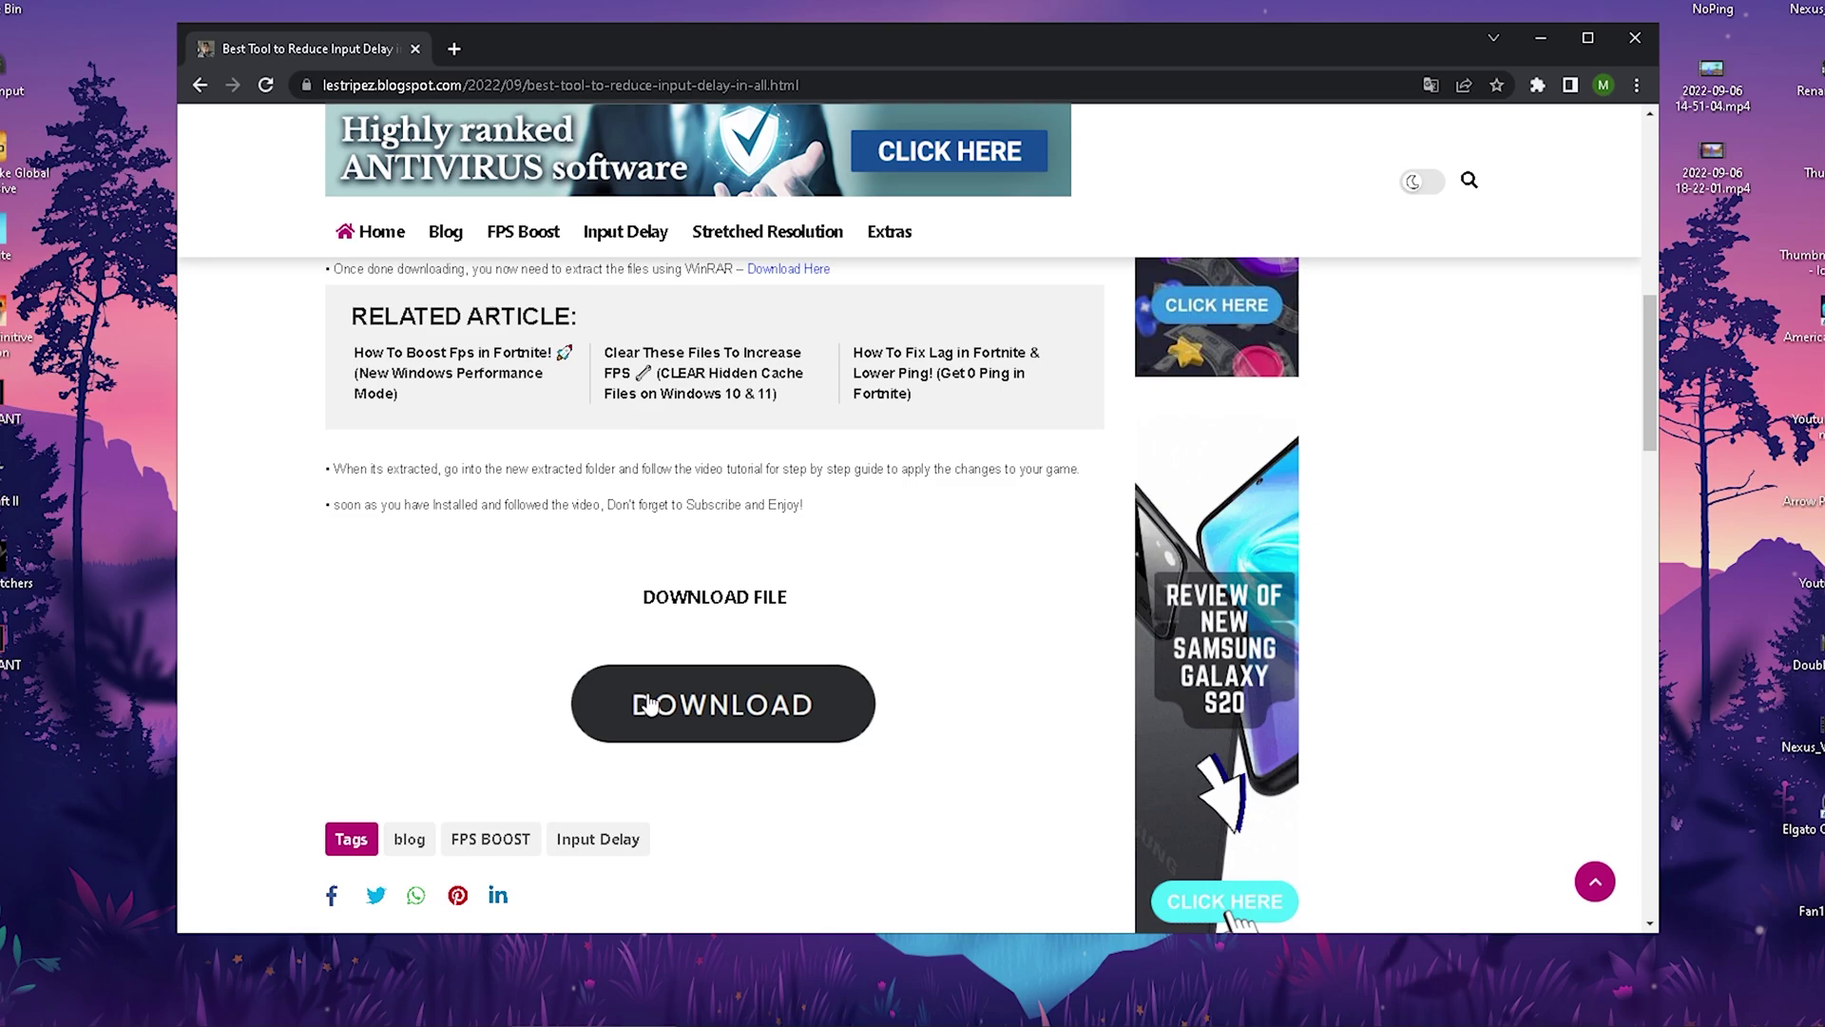
{"action": "scroll", "coordinate": [651, 704], "scroll_direction": "down", "scroll_amount": 1}
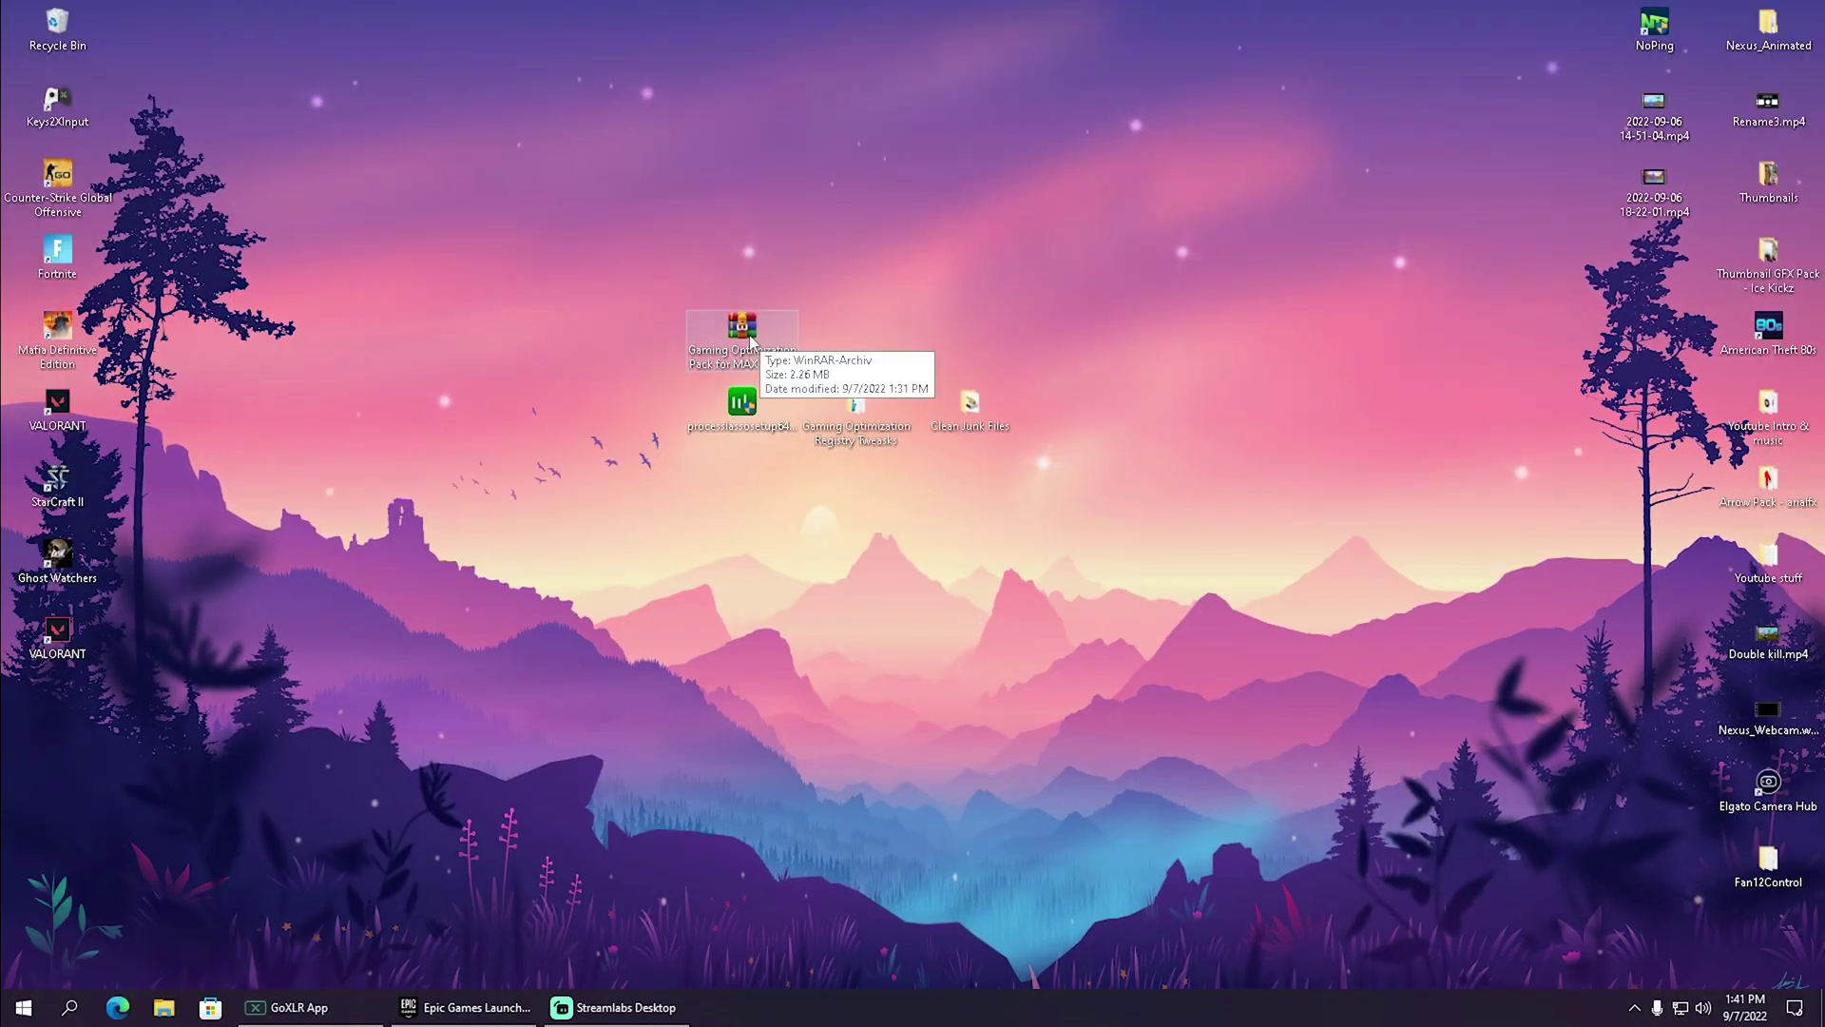
{"action": "right_click", "coordinate": [743, 337]}
{"action": "left_click", "coordinate": [946, 254]}
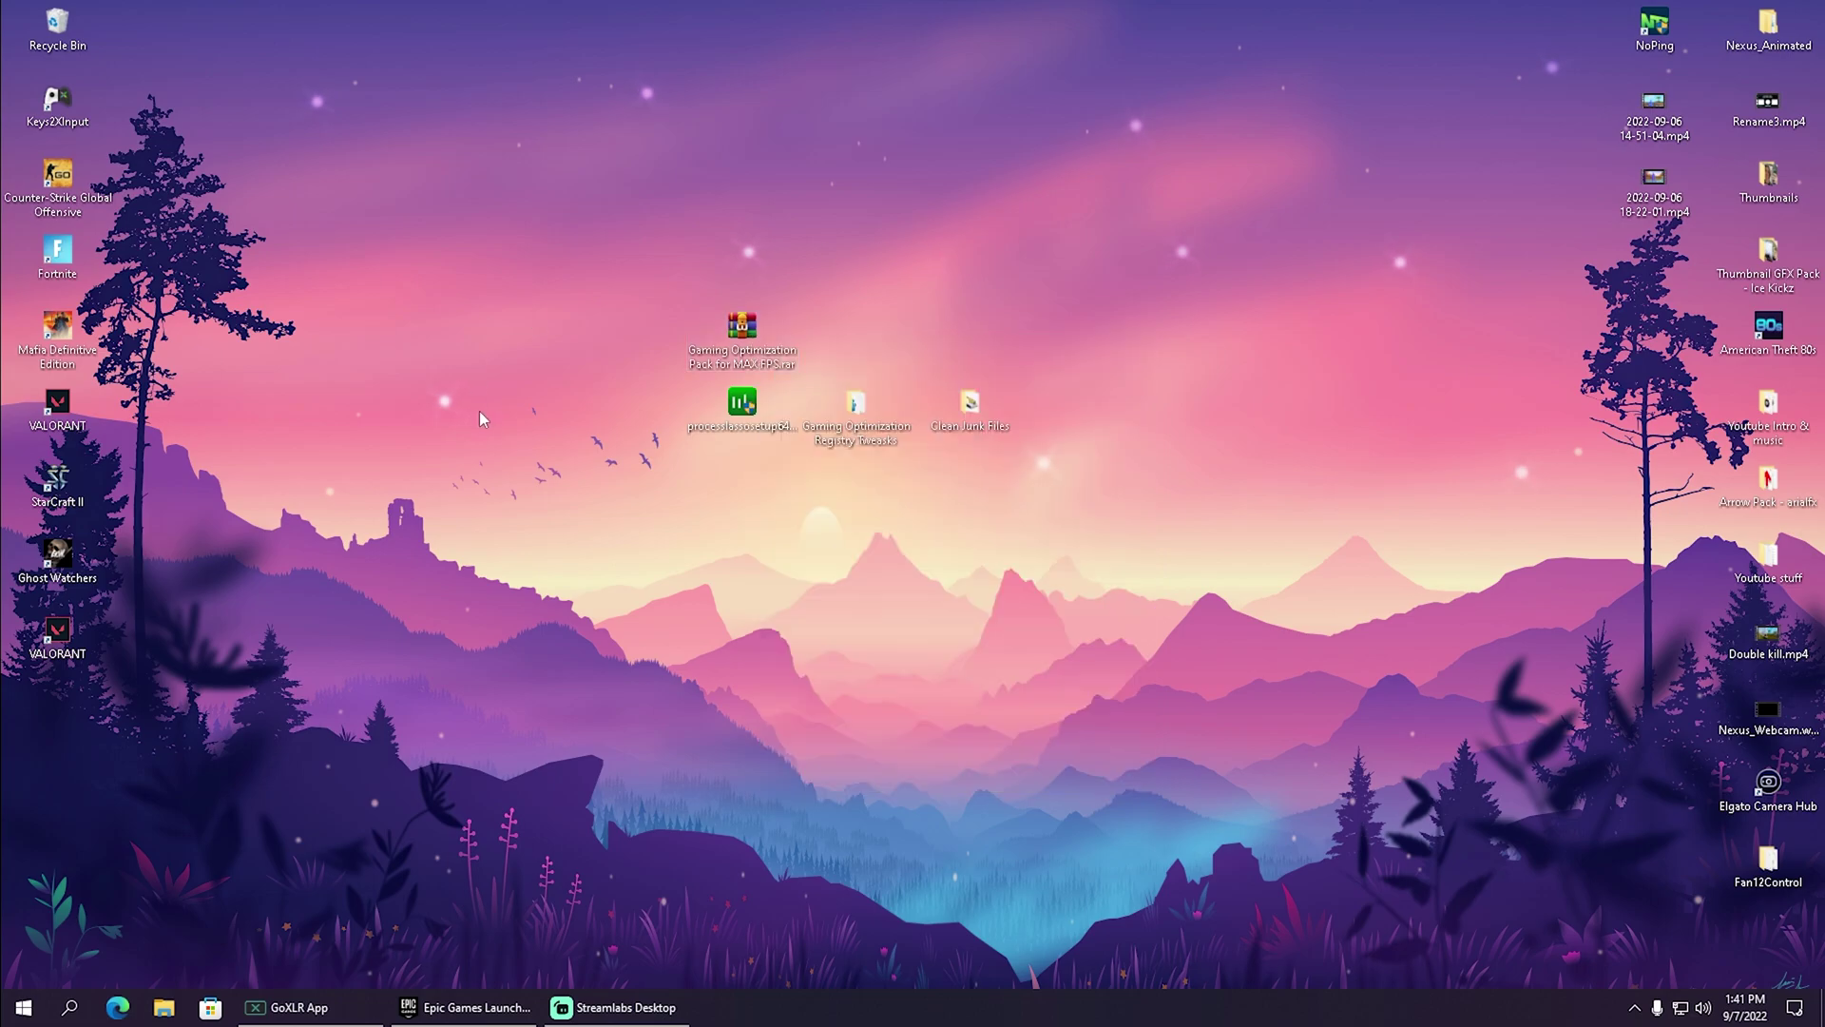
Install Process Lasso from its desktop setup file in English with the default components, and reposition its window on the desktop.
{"action": "double_click", "coordinate": [751, 422]}
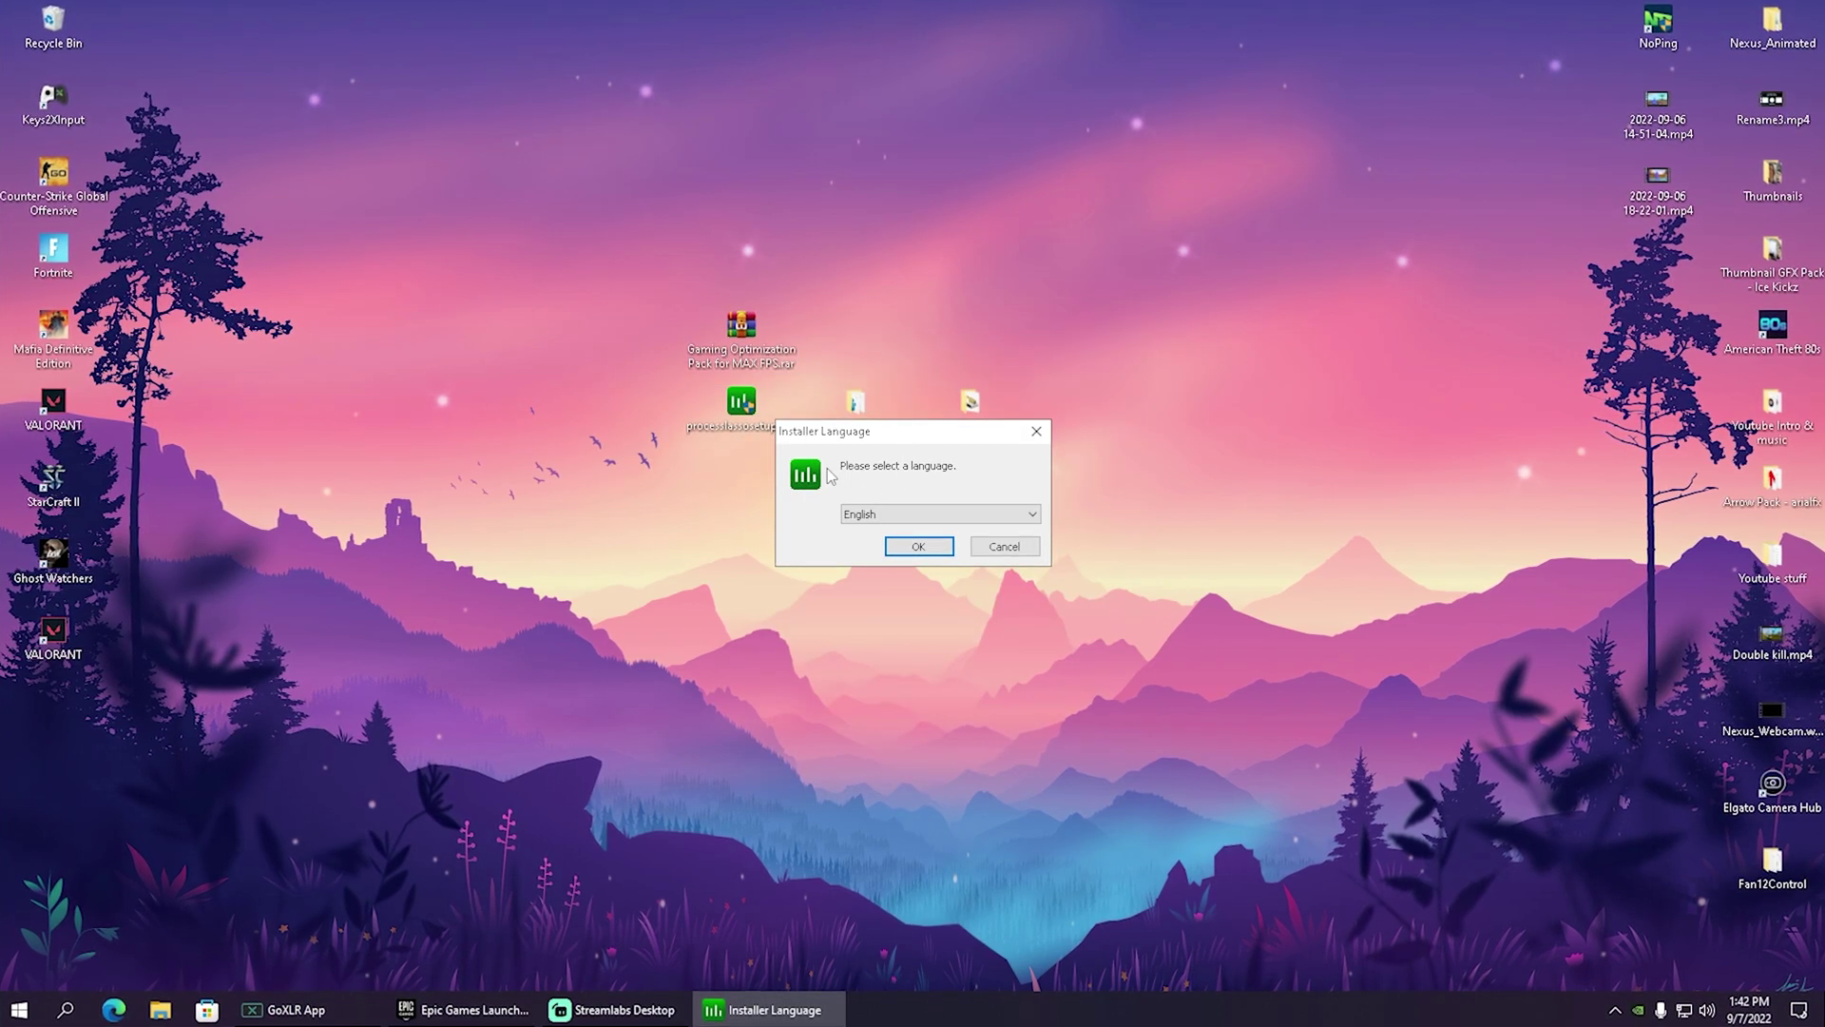
{"action": "left_click", "coordinate": [918, 547]}
{"action": "left_click", "coordinate": [1008, 666]}
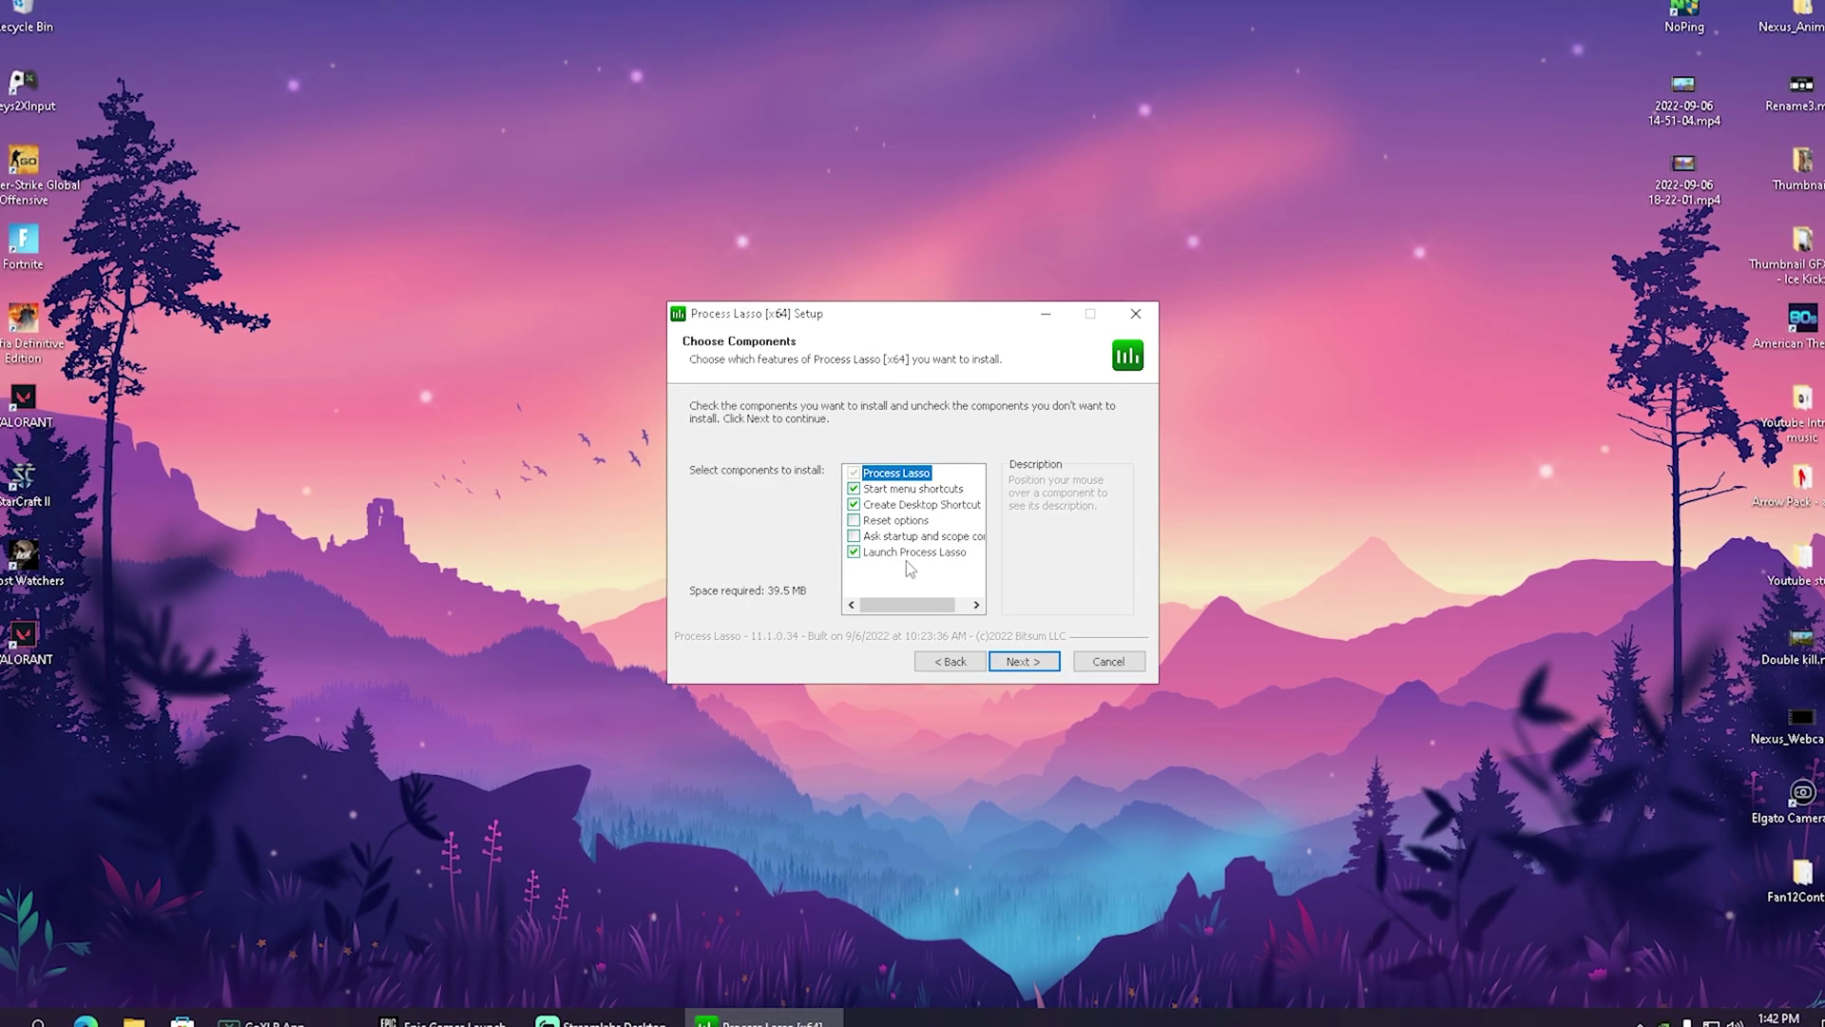
{"action": "mouse_move", "coordinate": [868, 508]}
{"action": "left_click", "coordinate": [1018, 665]}
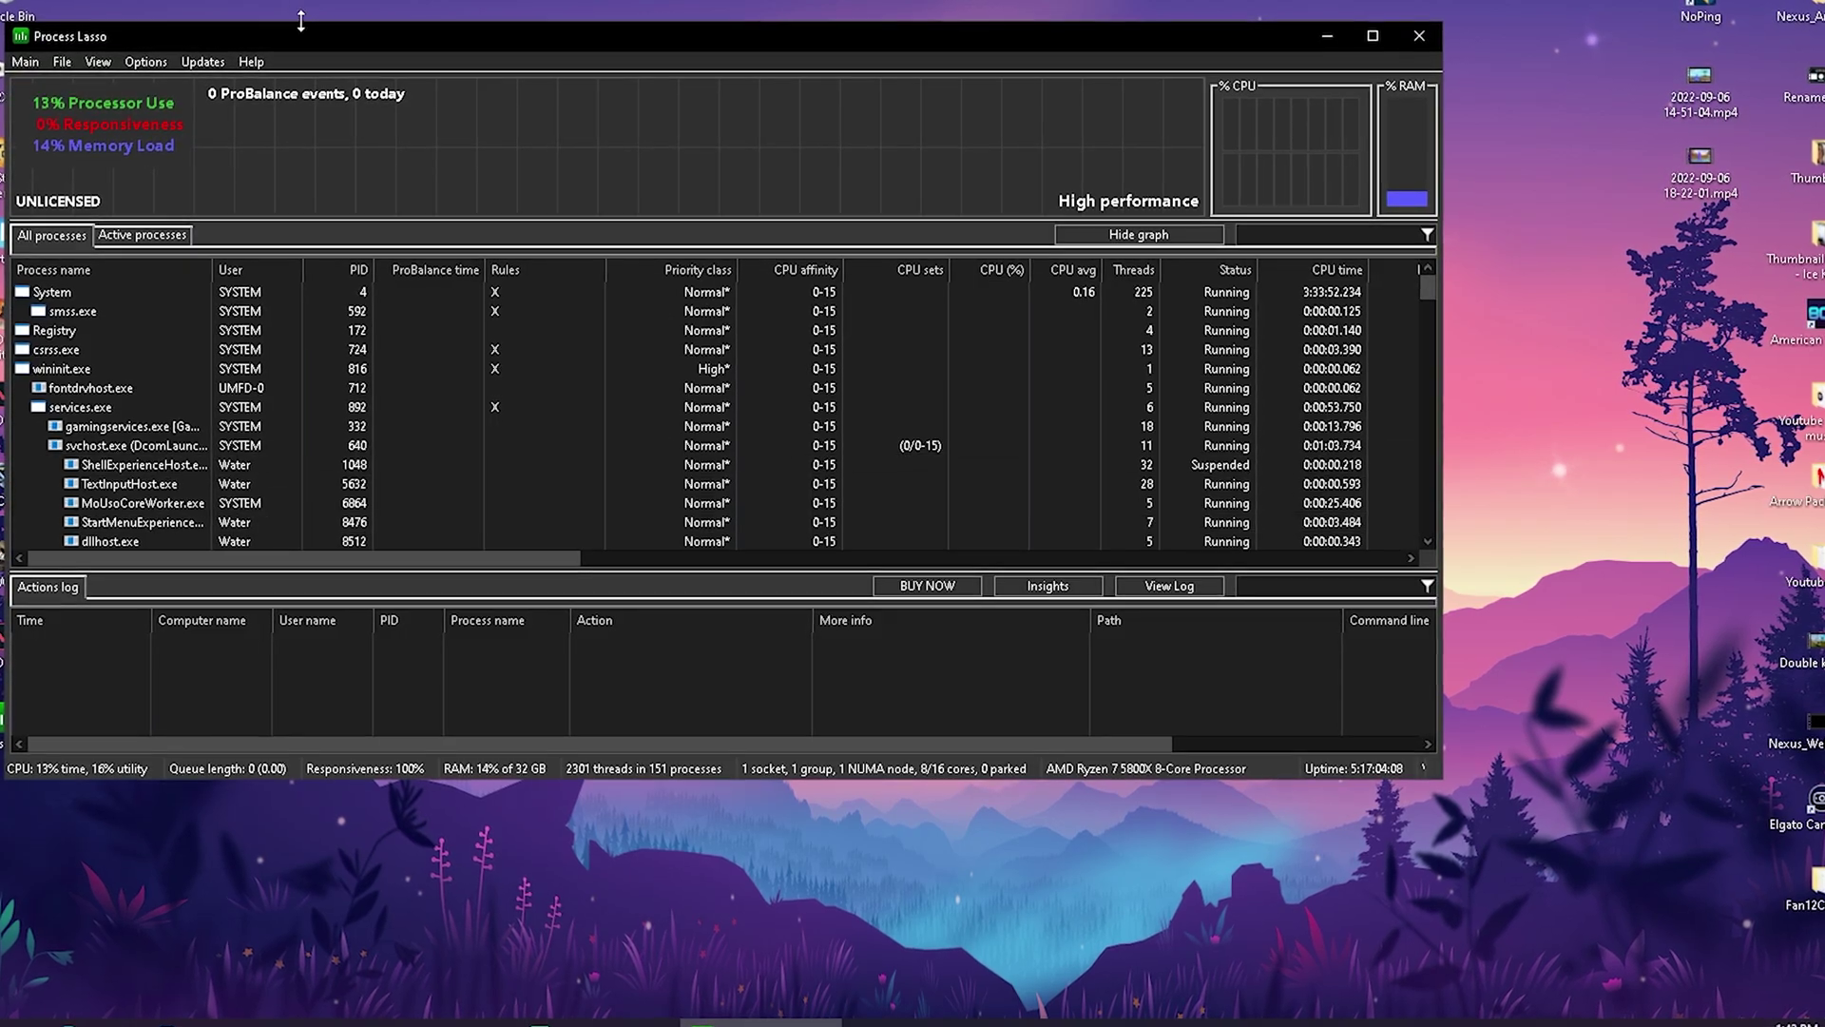
{"action": "left_click_drag", "start_coordinate": [306, 38], "coordinate": [481, 101]}
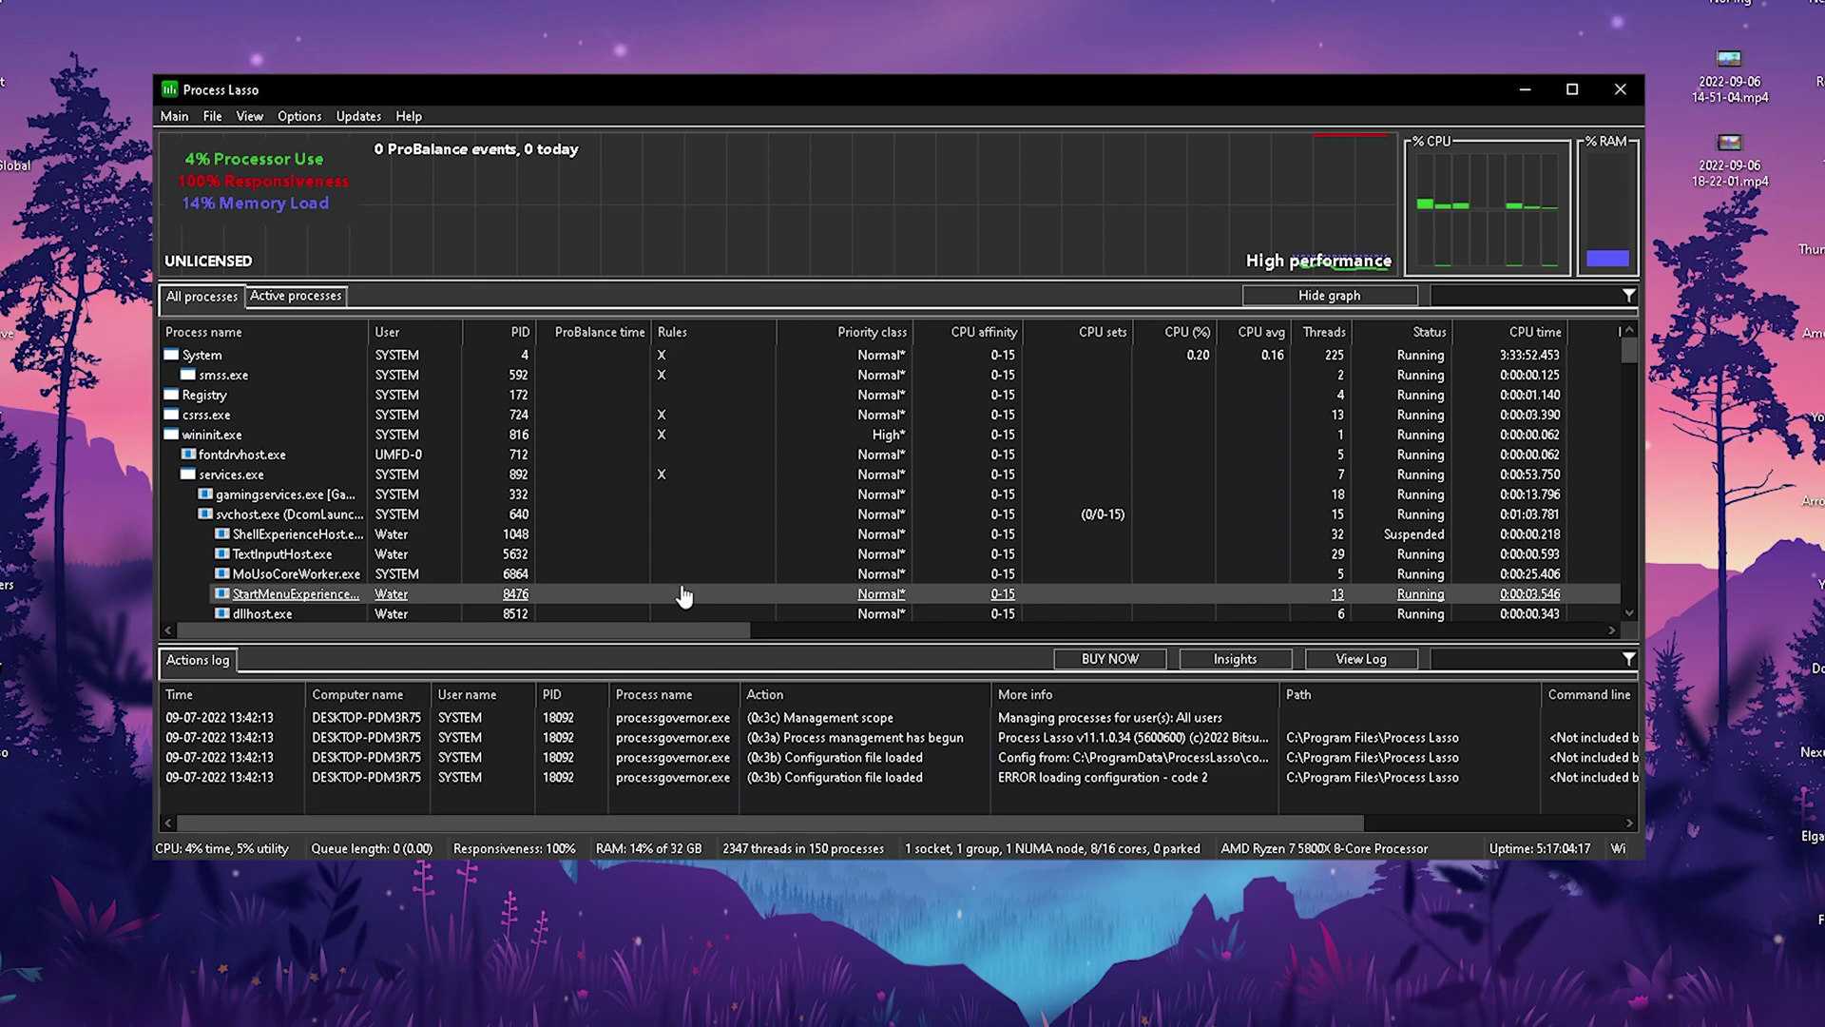
Switch to the Epic Games Launcher, launch Fortnite and minimize the launcher.
{"action": "key", "text": "super"}
{"action": "left_click", "coordinate": [913, 1026]}
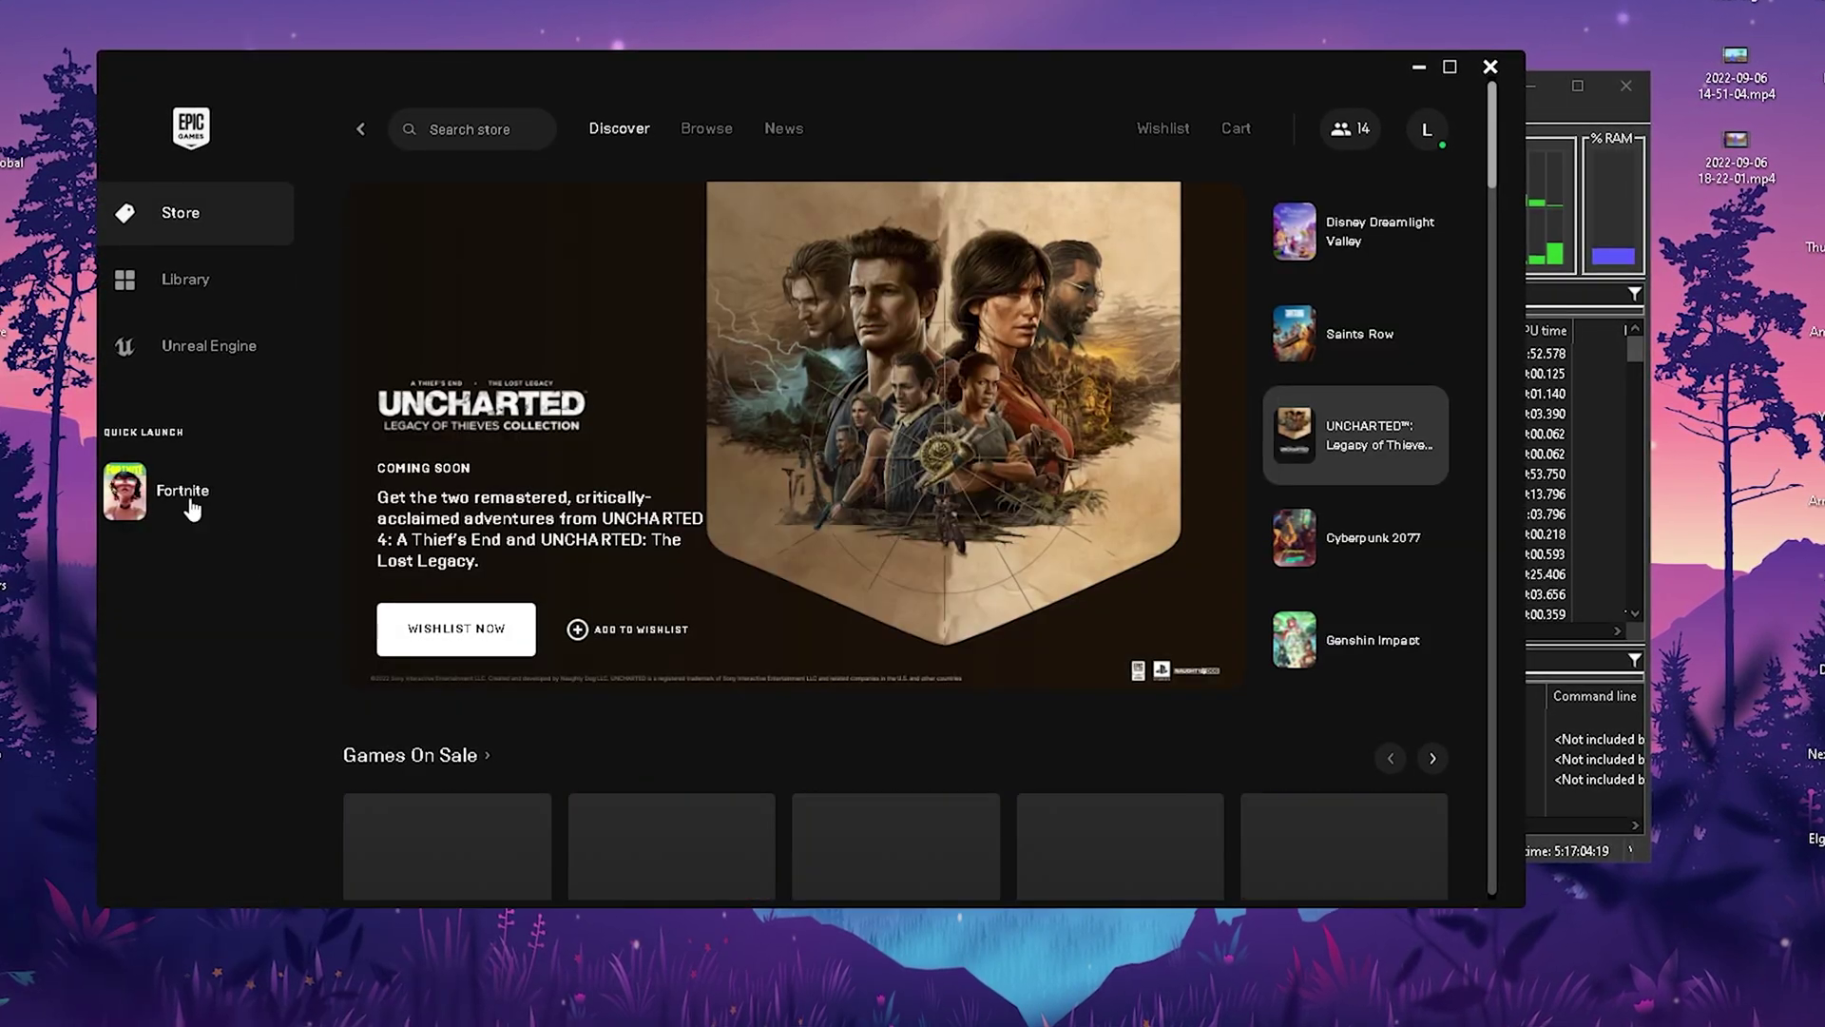
{"action": "left_click", "coordinate": [1421, 64]}
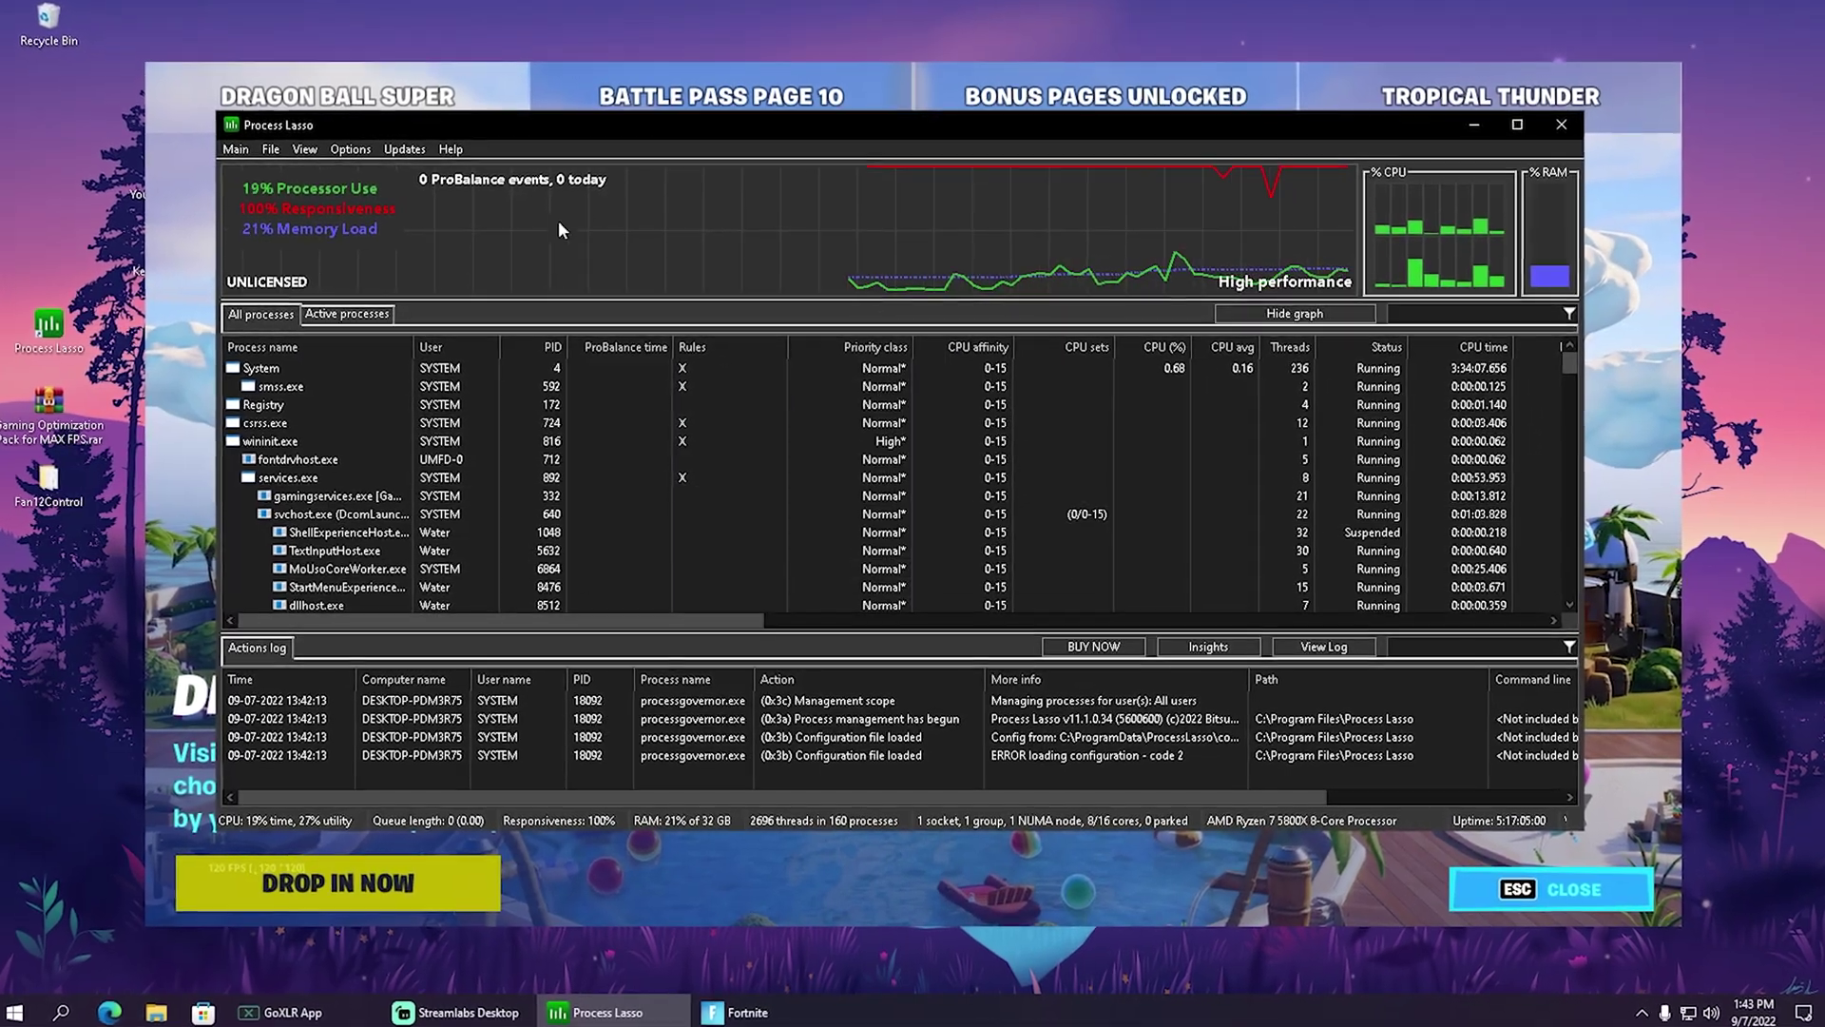
Find the FortniteClient-Win64-Shipping_EAC process under FortniteLauncher.exe, enable Induce Performance Mode for it and dismiss the notice.
{"action": "scroll", "coordinate": [409, 461], "scroll_direction": "down", "scroll_amount": 5}
{"action": "scroll", "coordinate": [320, 493], "scroll_direction": "down", "scroll_amount": 10}
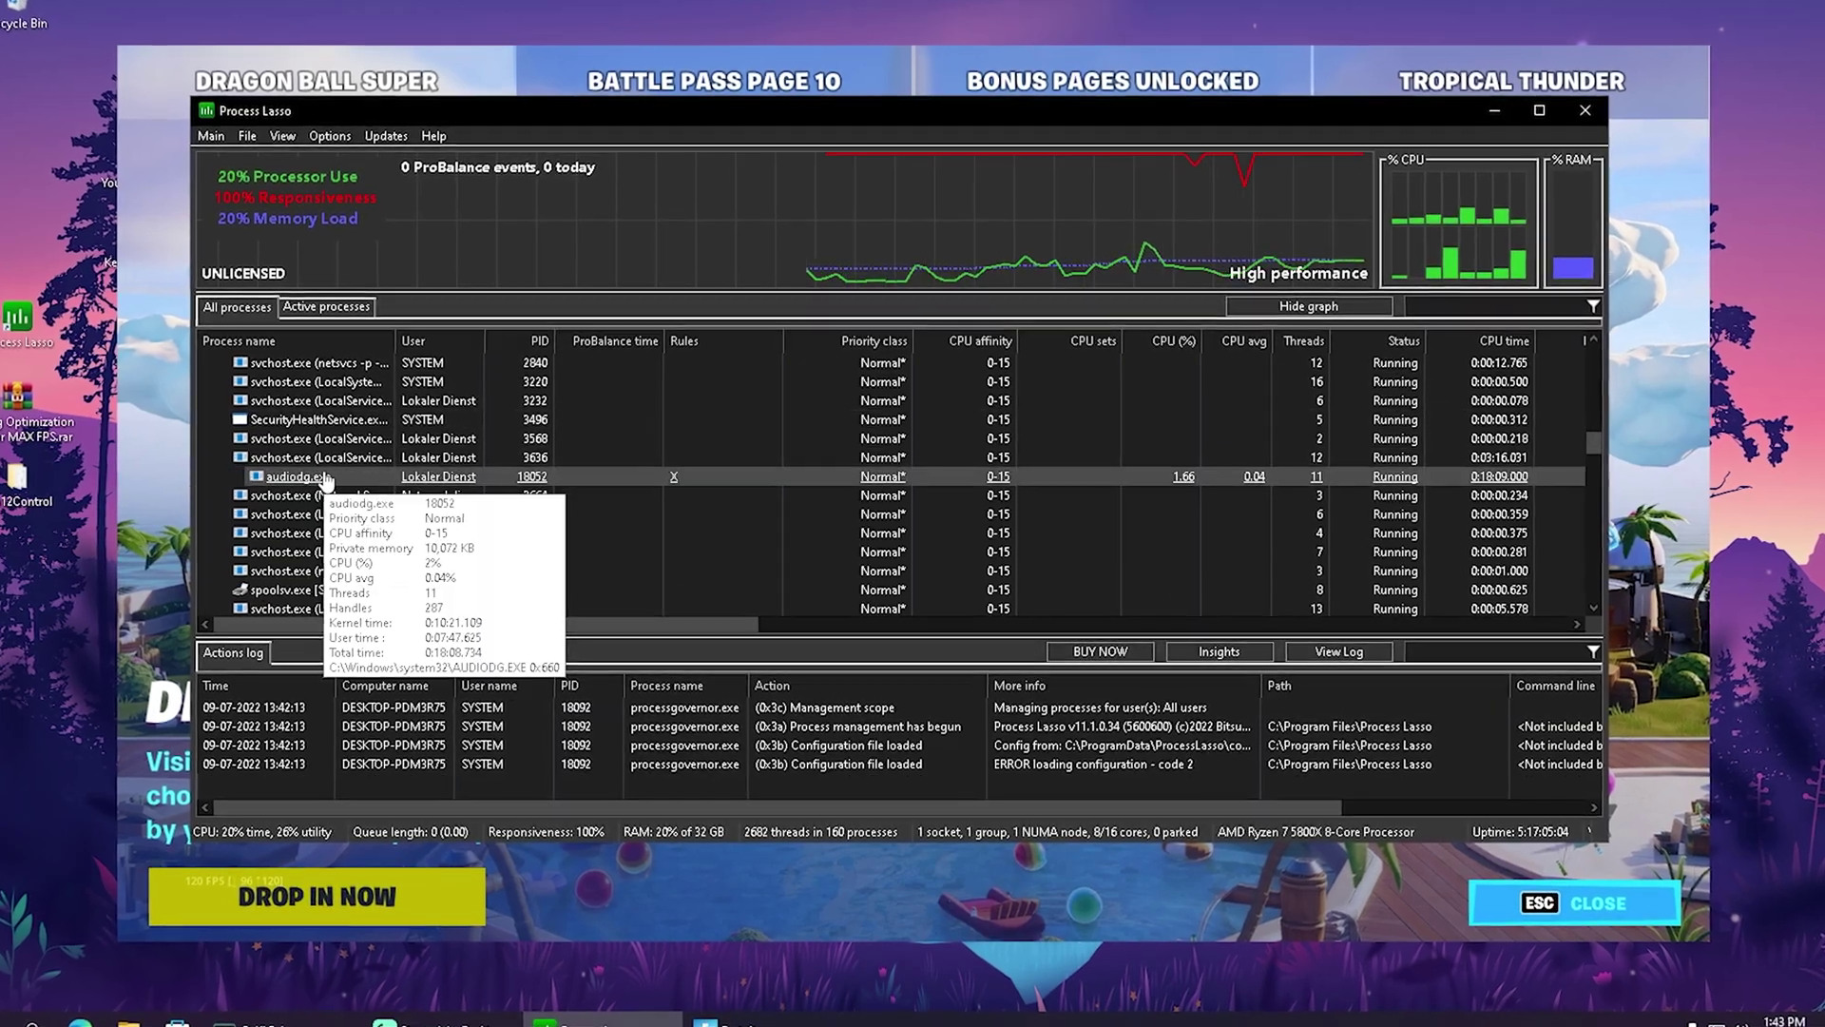
{"action": "scroll", "coordinate": [323, 447], "scroll_direction": "down", "scroll_amount": 5}
{"action": "scroll", "coordinate": [314, 428], "scroll_direction": "down", "scroll_amount": 6}
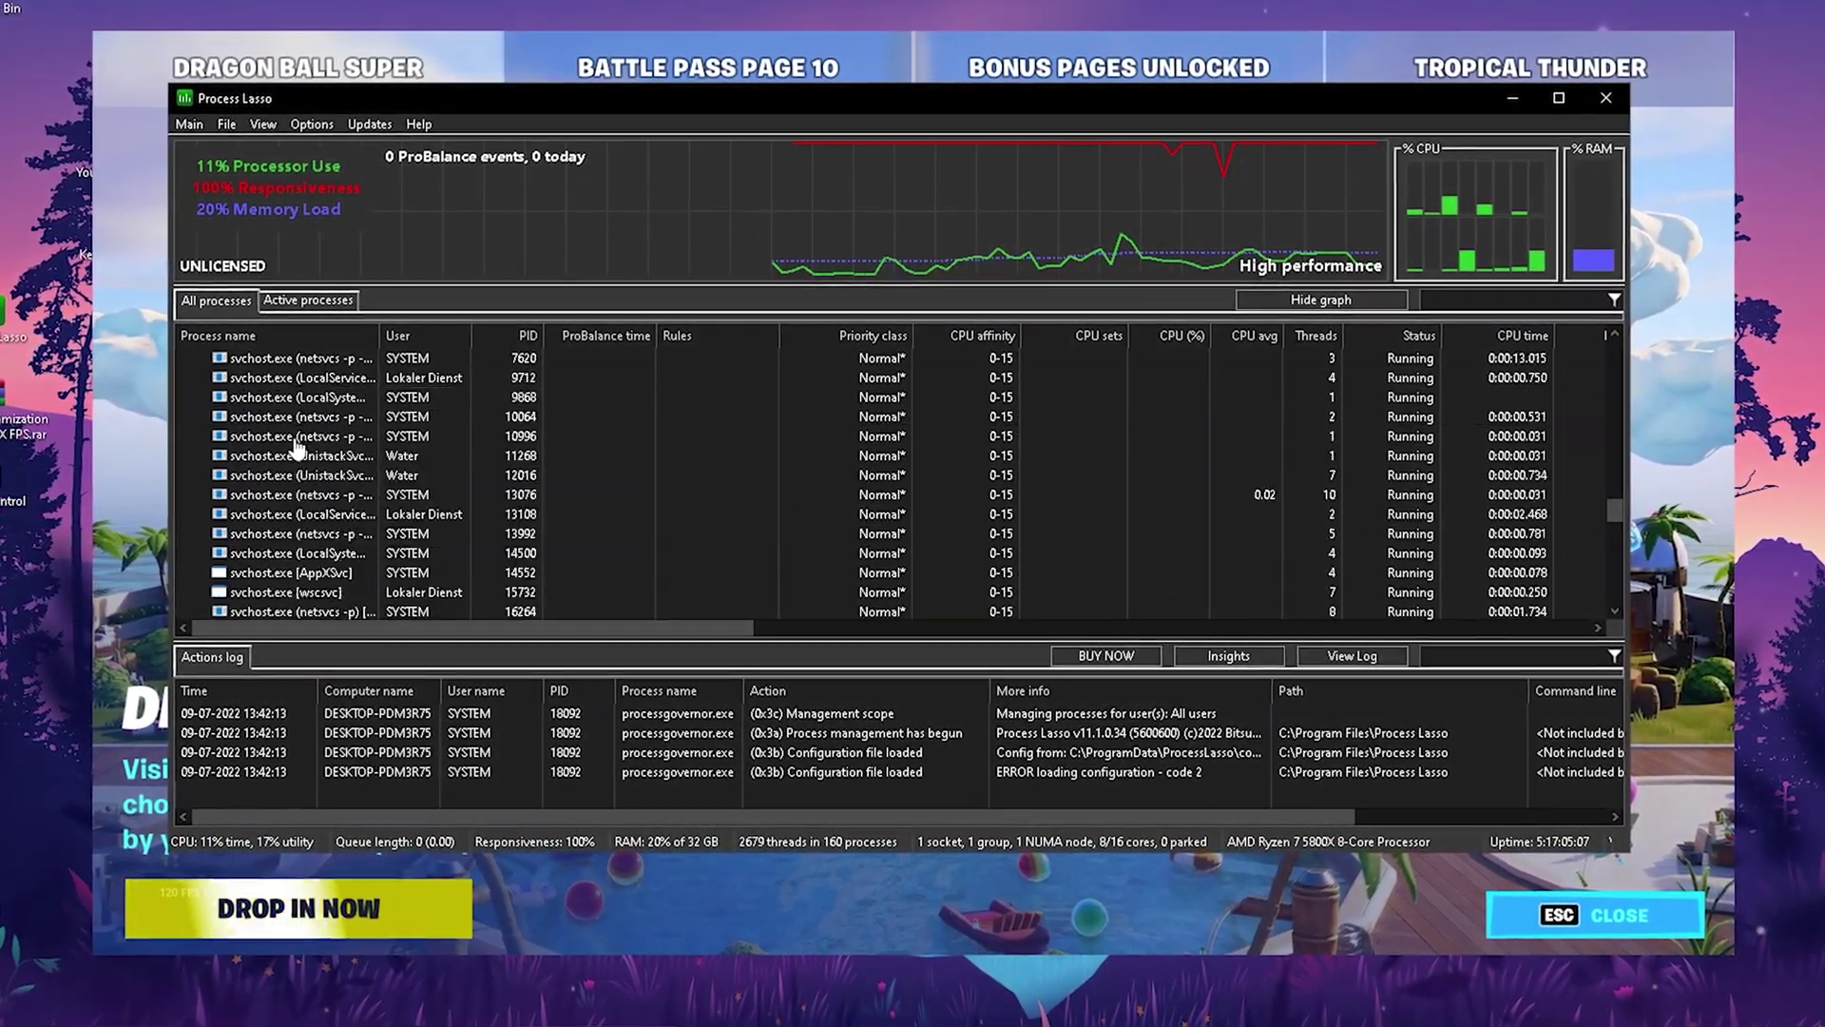
{"action": "scroll", "coordinate": [290, 451], "scroll_direction": "down", "scroll_amount": 8}
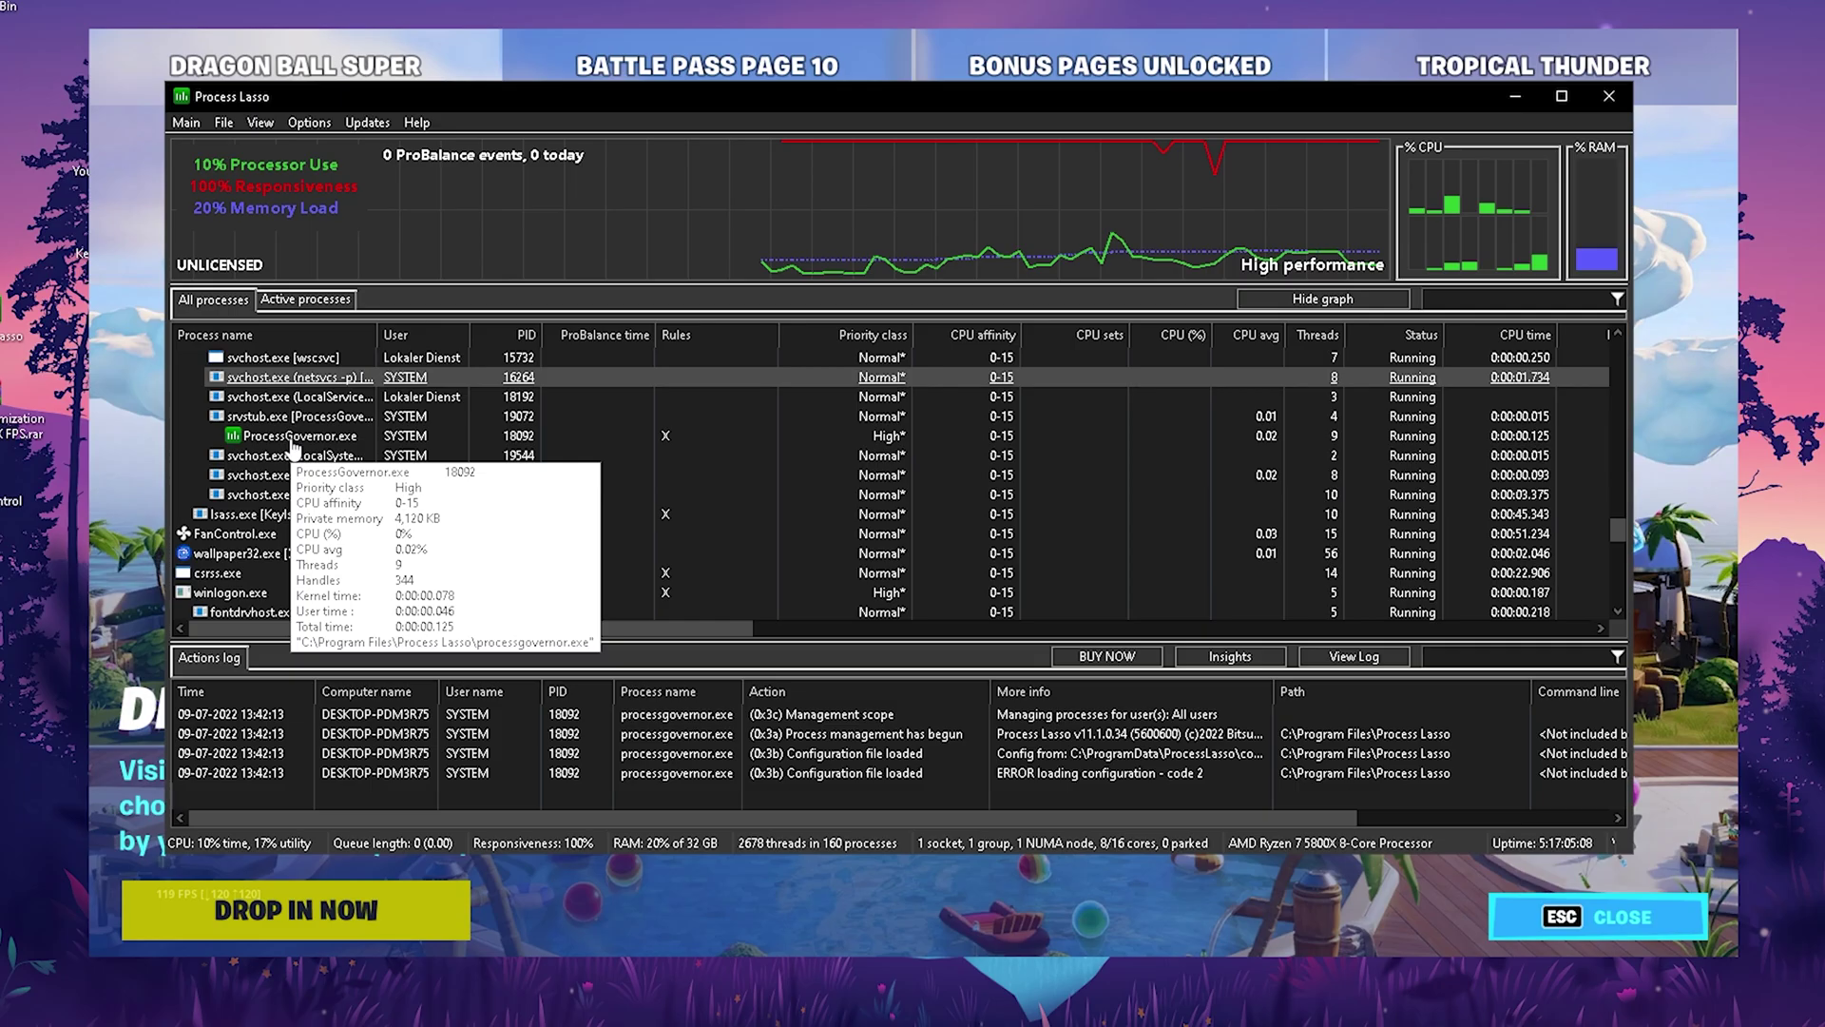
{"action": "scroll", "coordinate": [276, 485], "scroll_direction": "down", "scroll_amount": 5}
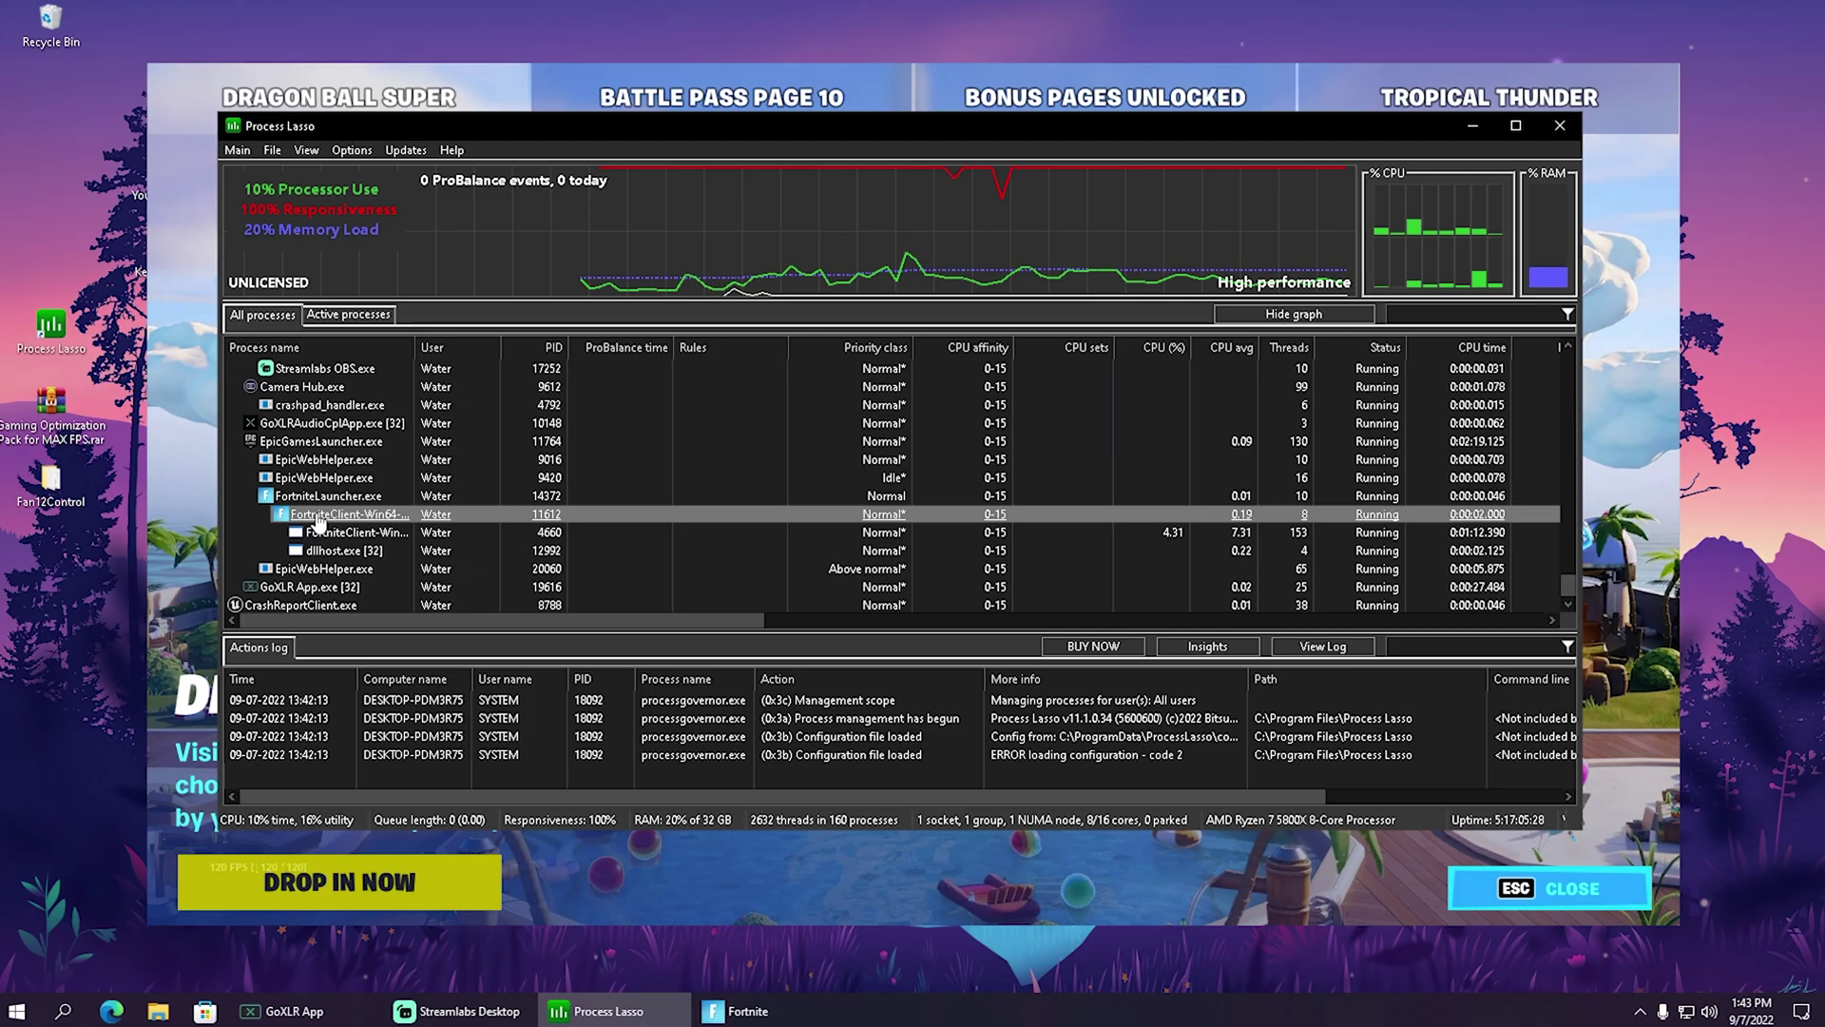
{"action": "mouse_move", "coordinate": [258, 516]}
{"action": "right_click", "coordinate": [316, 518]}
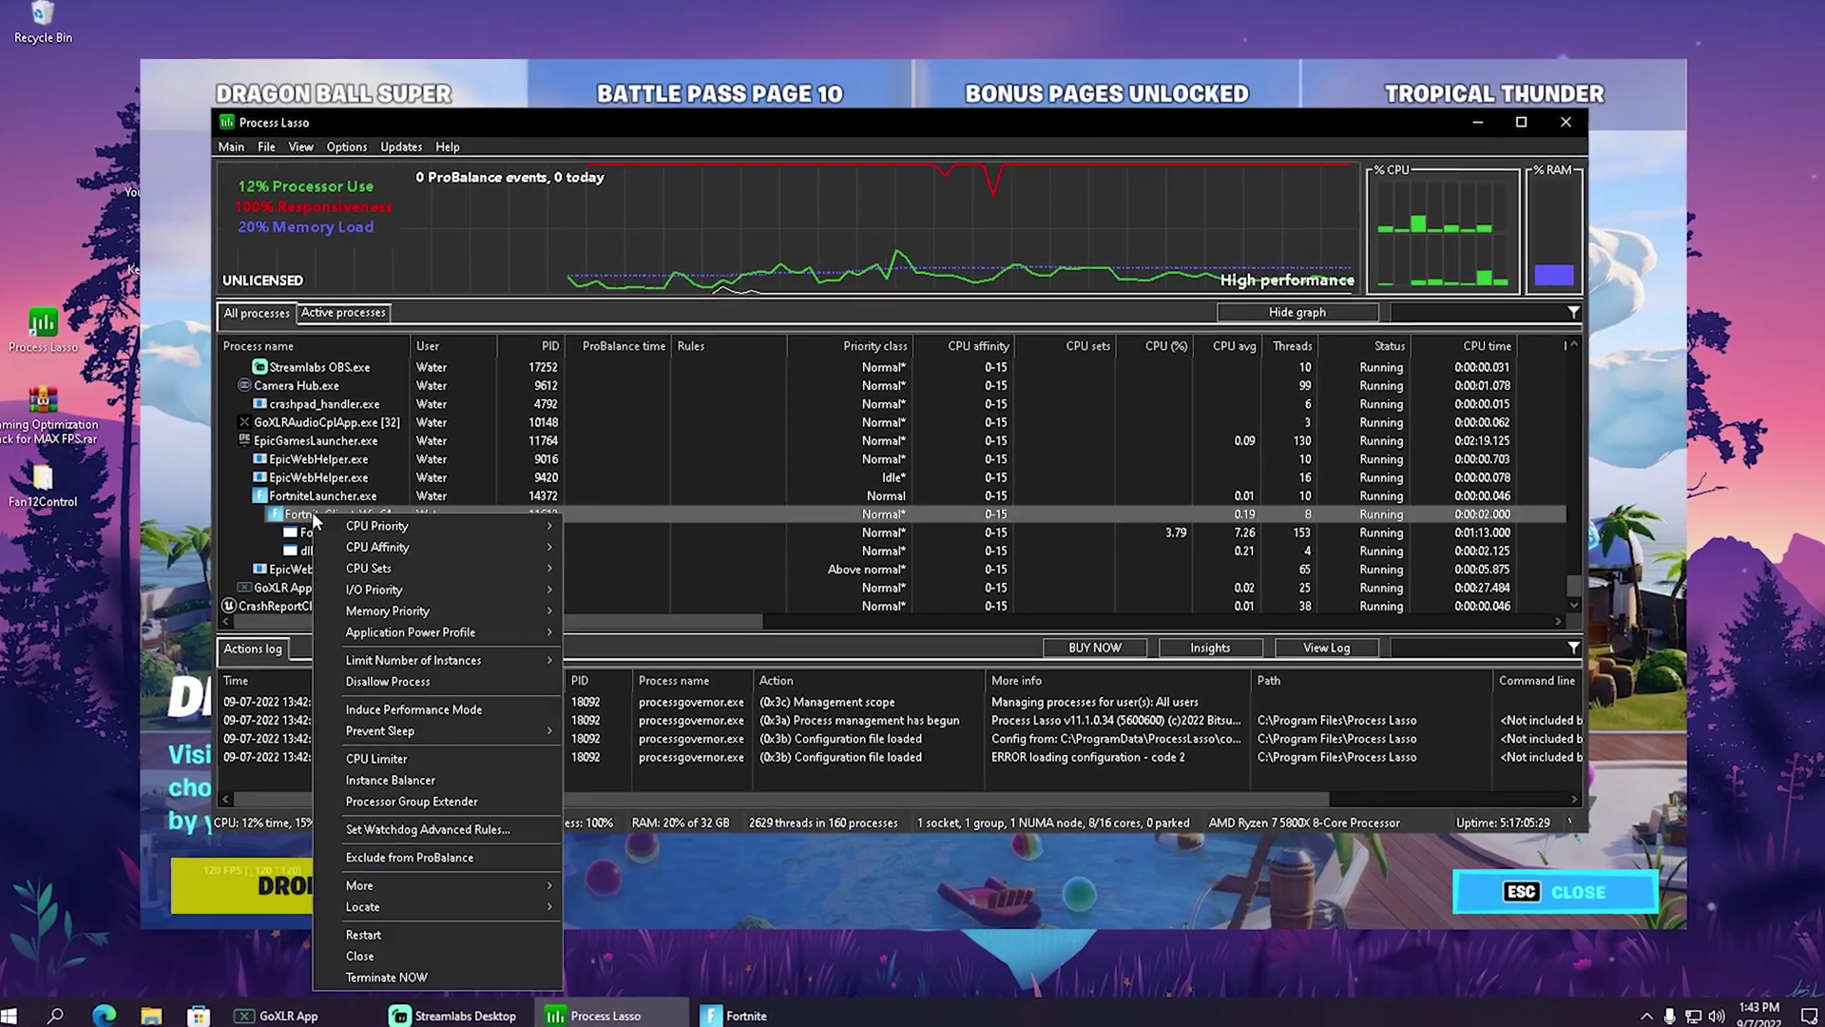
{"action": "mouse_move", "coordinate": [498, 543]}
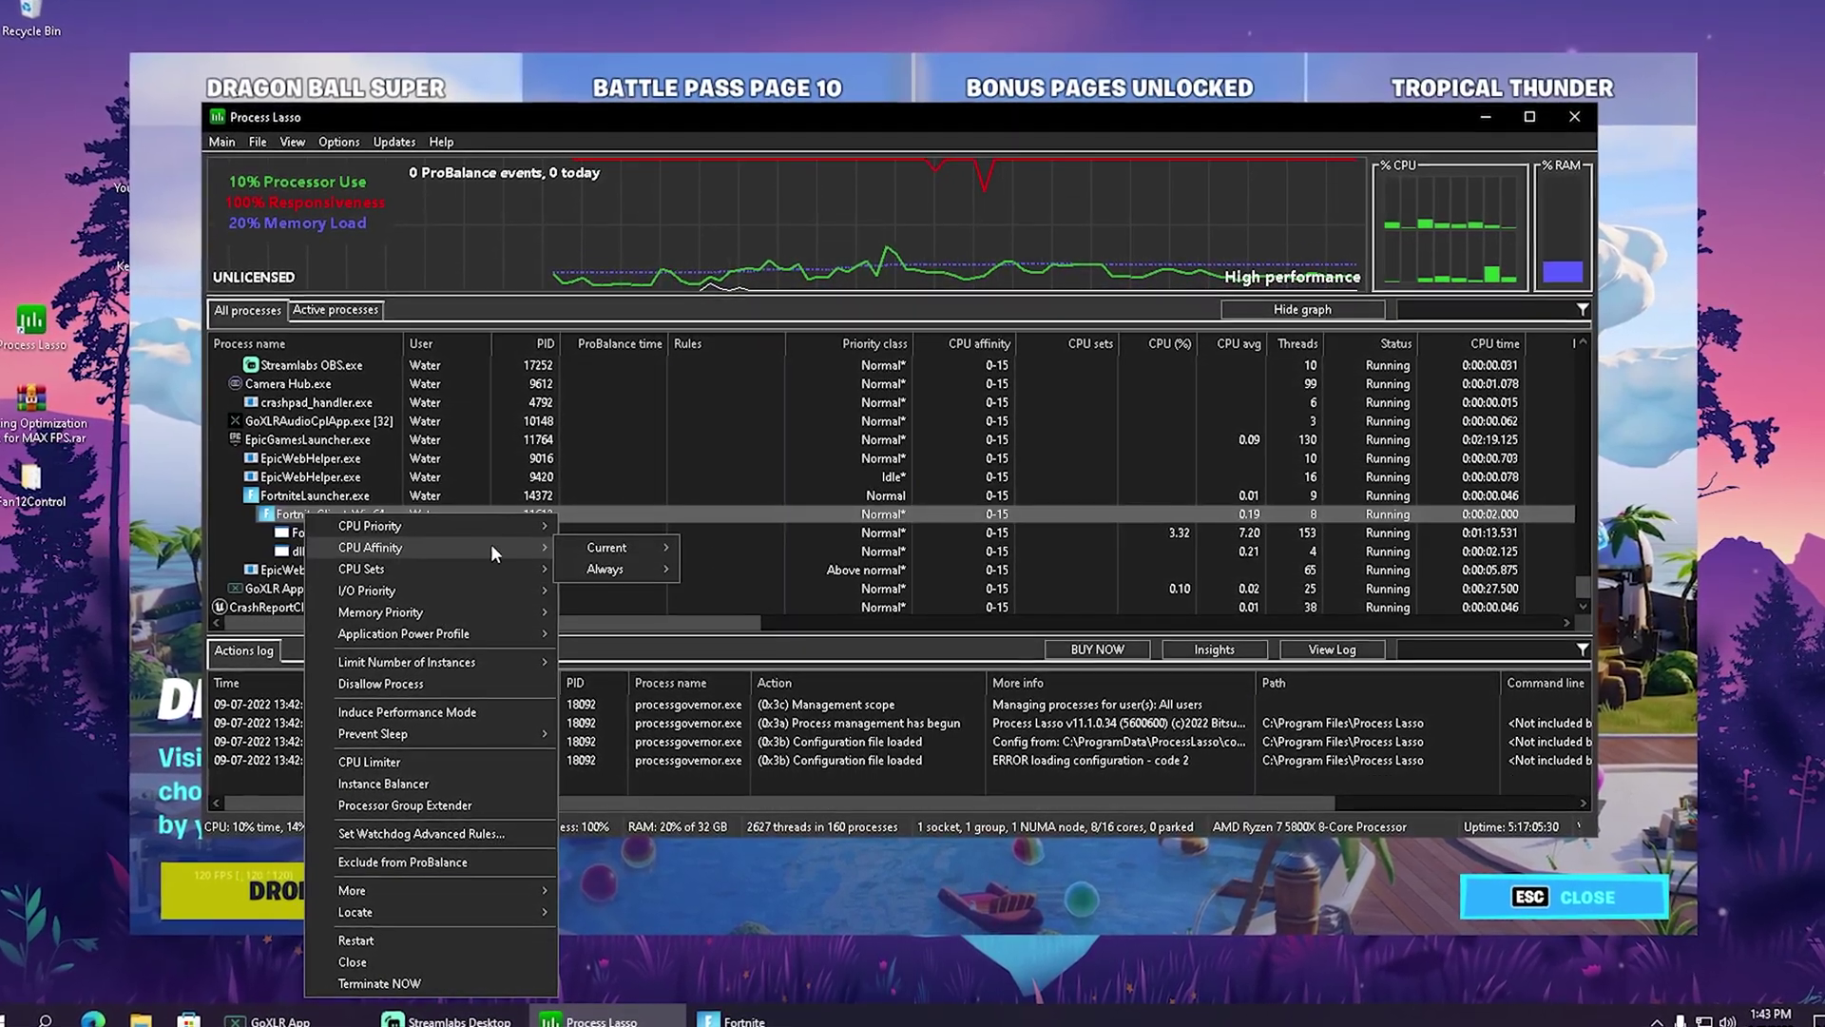
{"action": "mouse_move", "coordinate": [589, 548]}
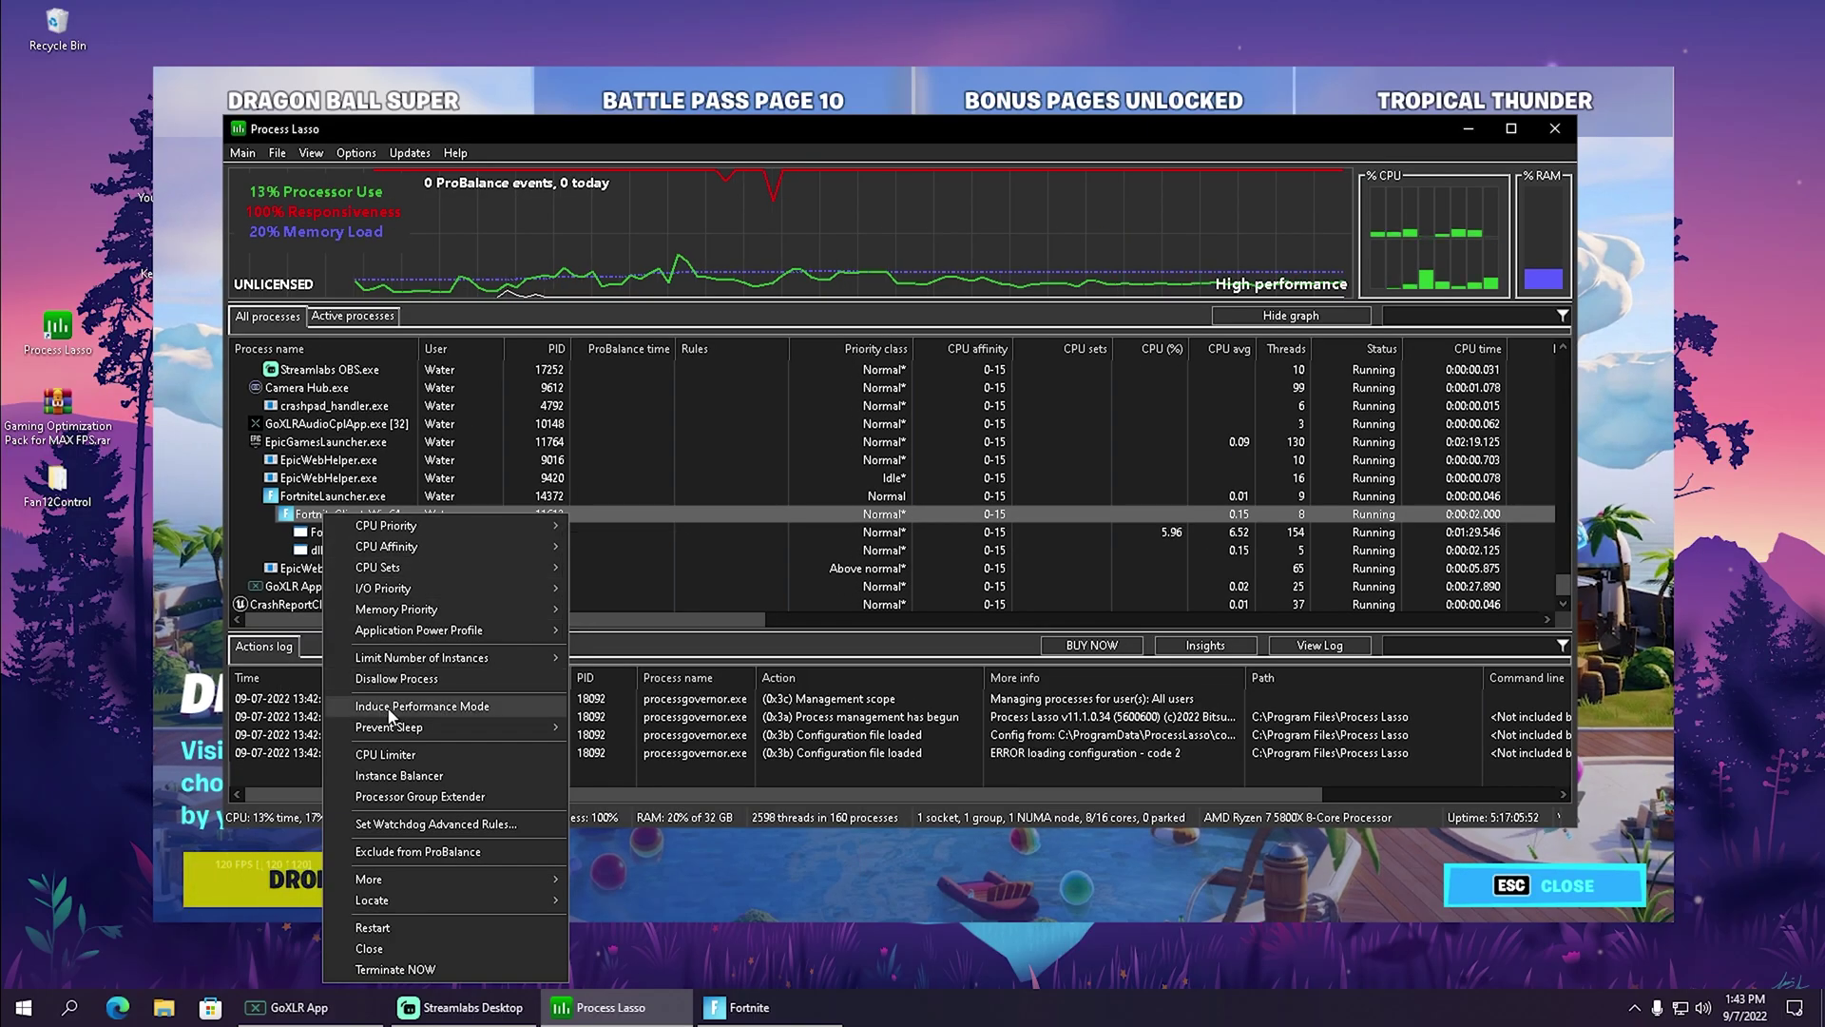
{"action": "left_click", "coordinate": [422, 706]}
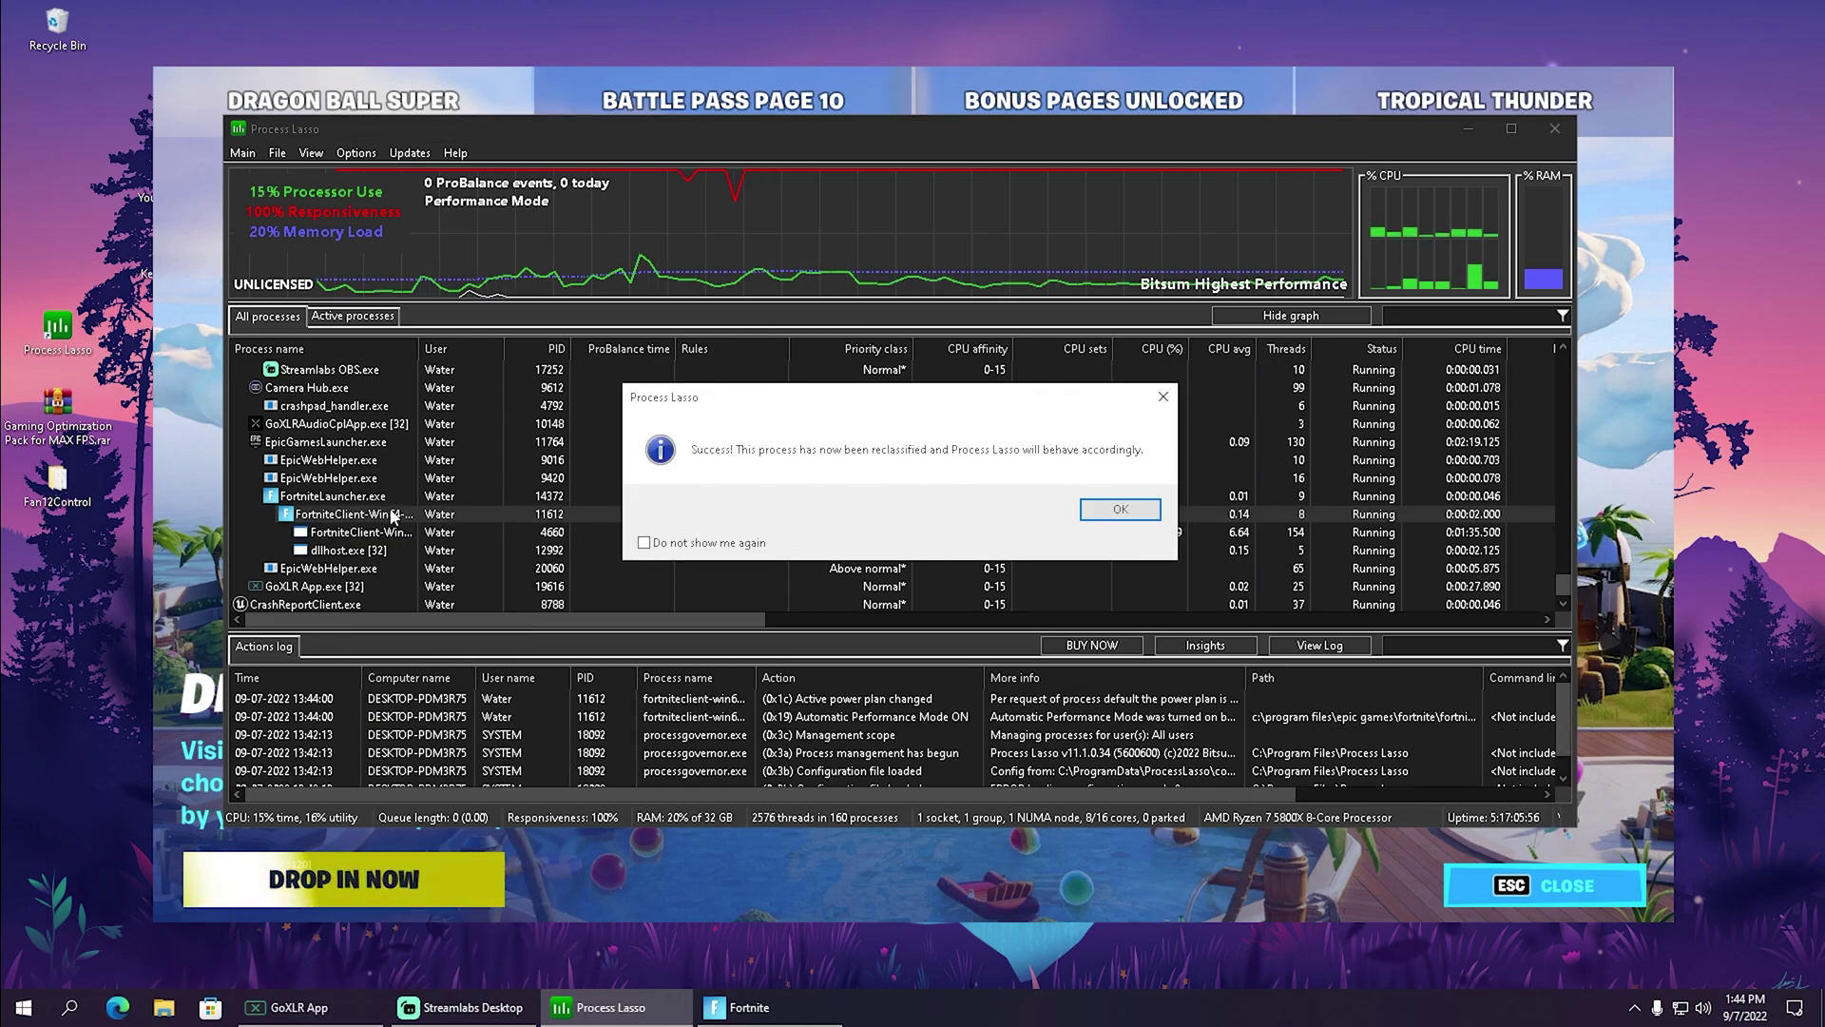
{"action": "left_click", "coordinate": [1088, 513]}
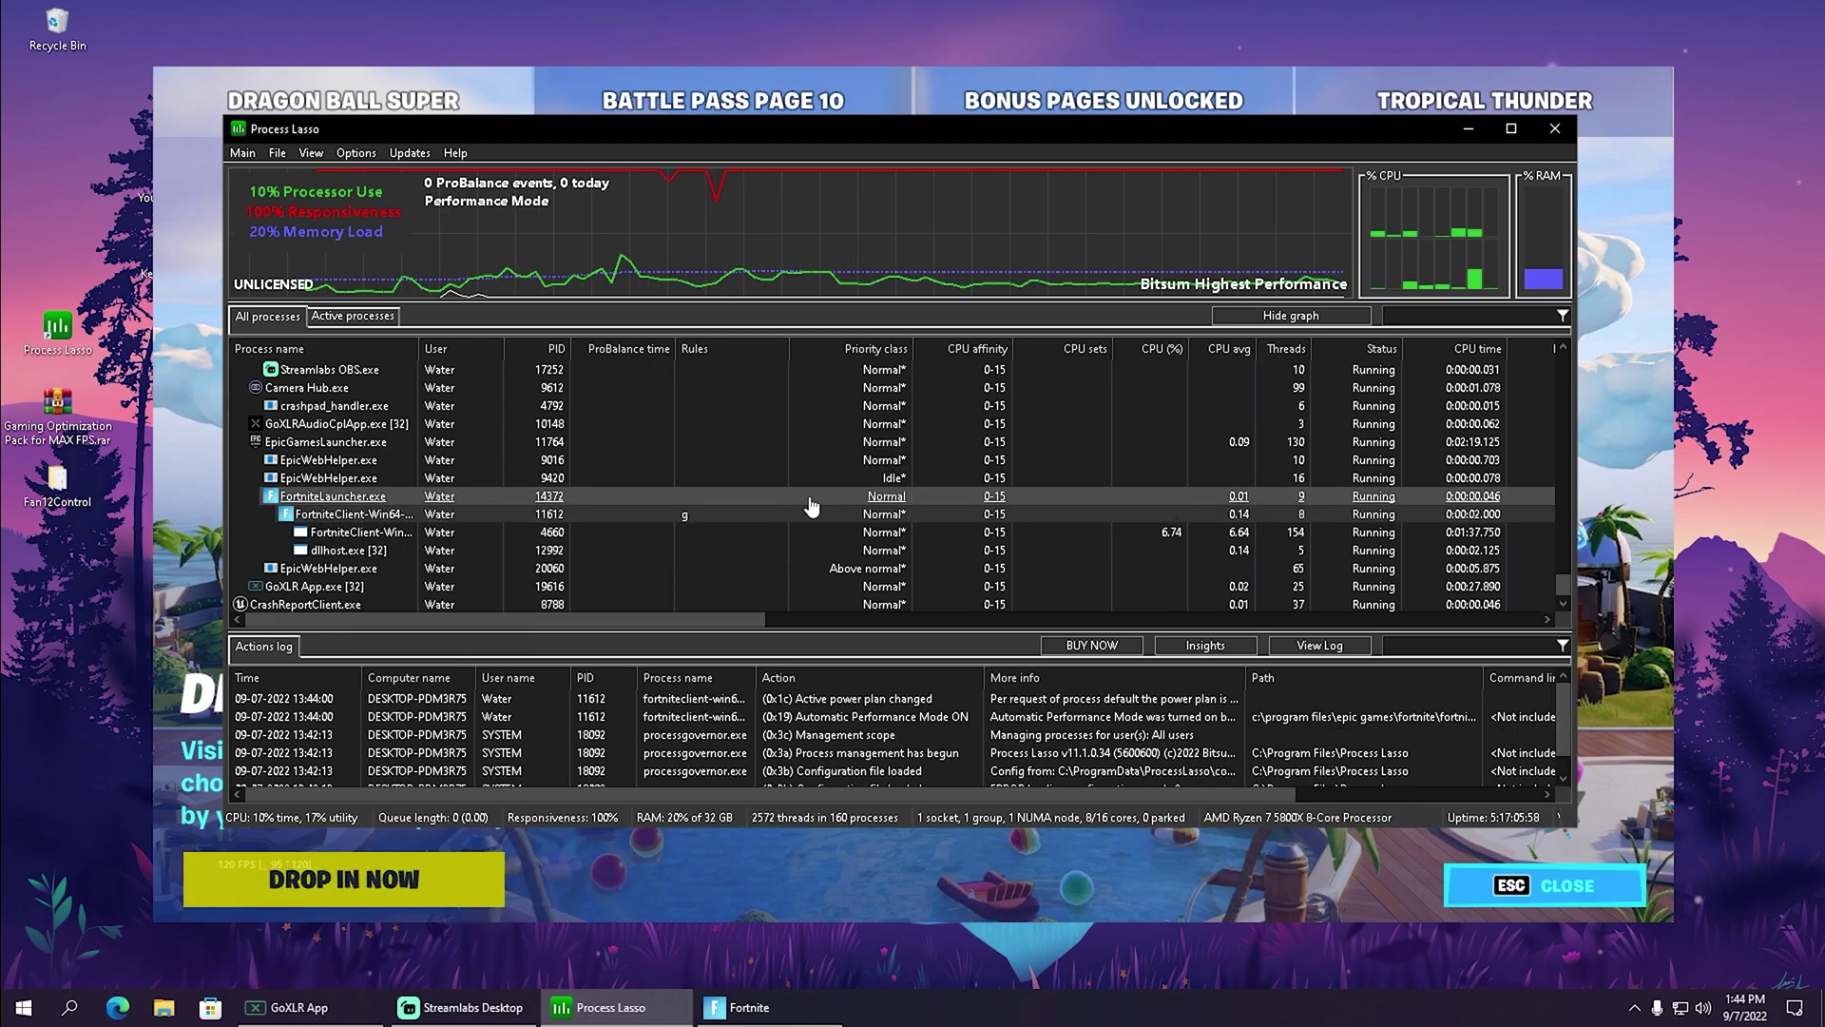
Exclude the FortniteClient-Win64-Shipping_EAC process from ProBalance.
{"action": "right_click", "coordinate": [350, 519]}
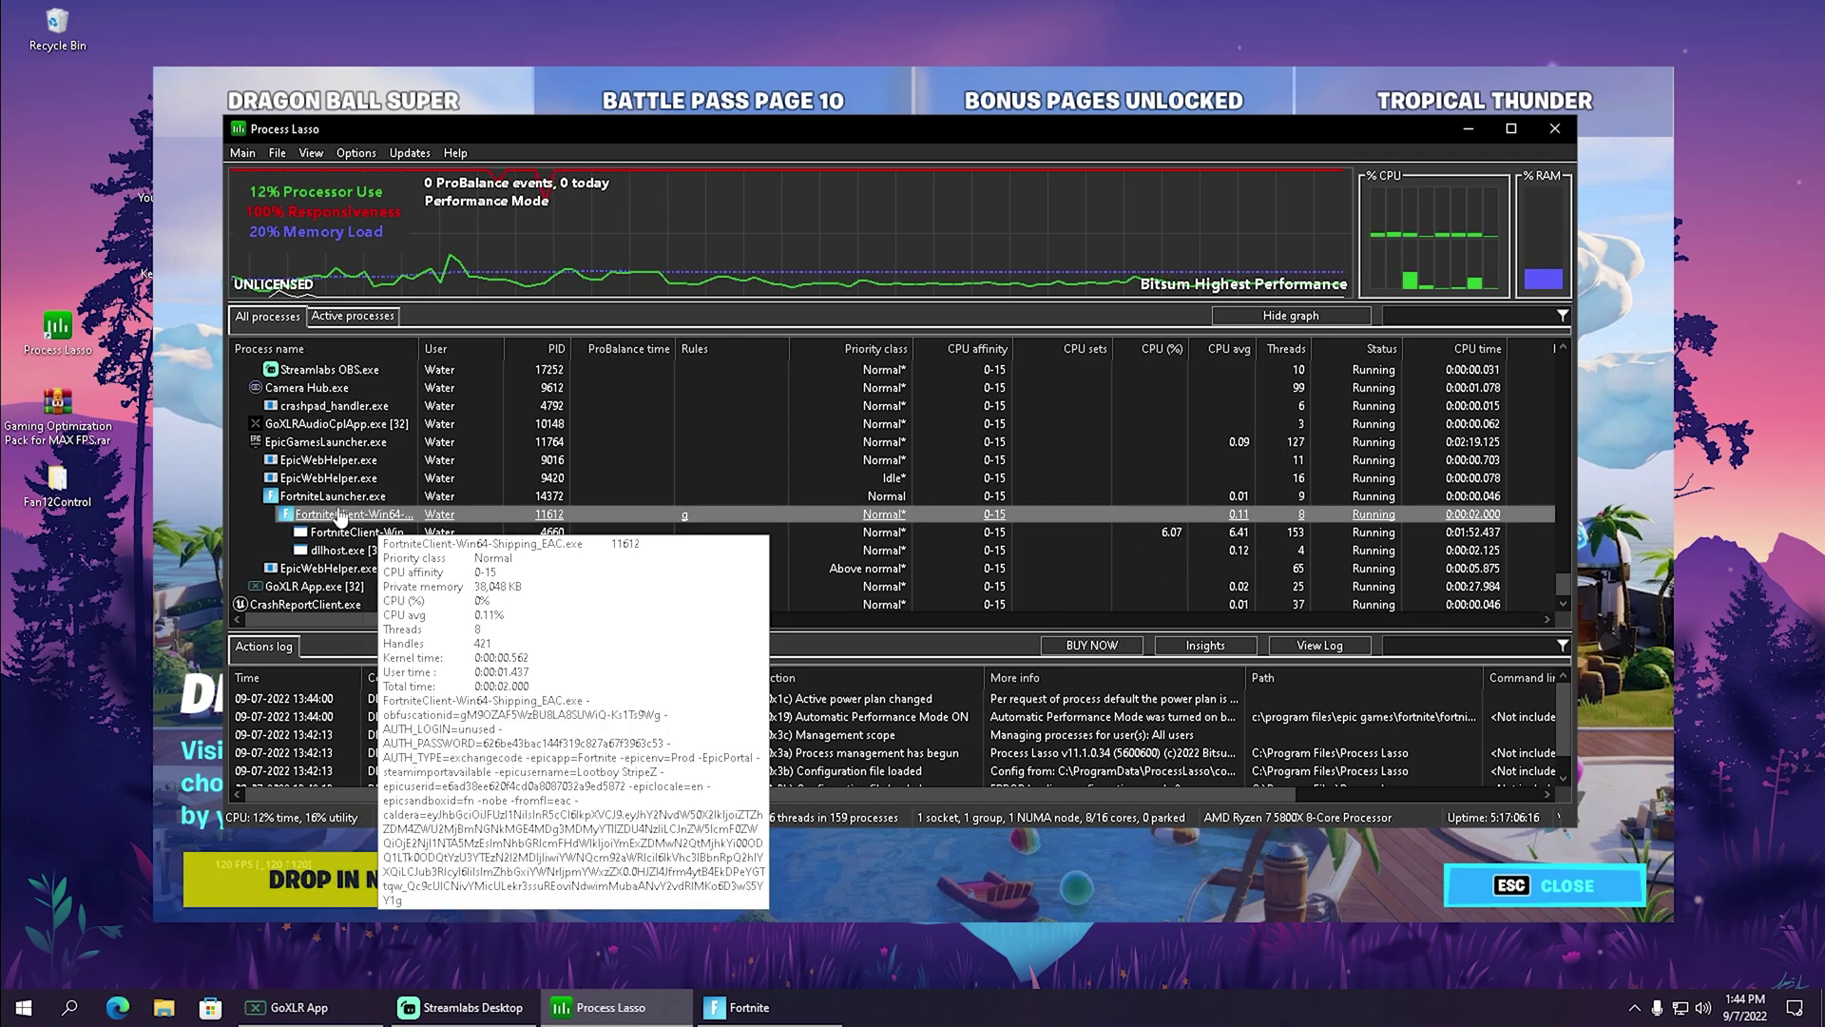
{"action": "right_click", "coordinate": [340, 516]}
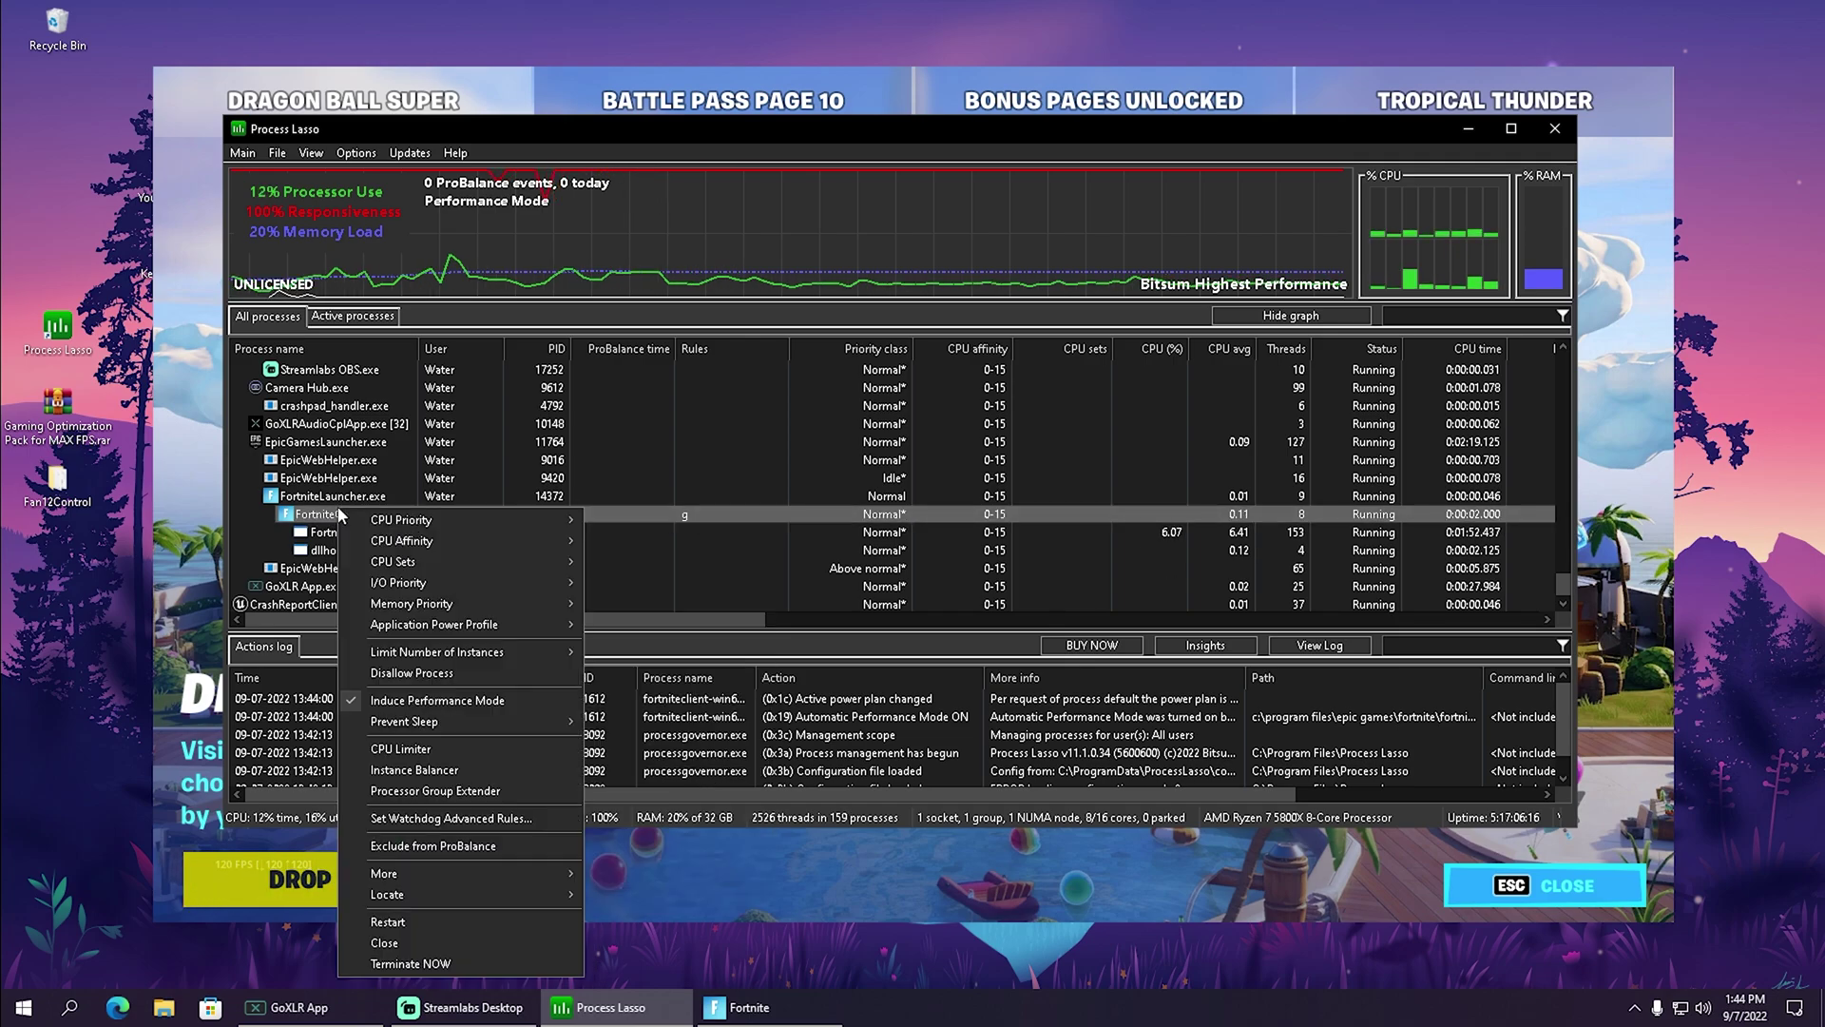
{"action": "left_click", "coordinate": [444, 847]}
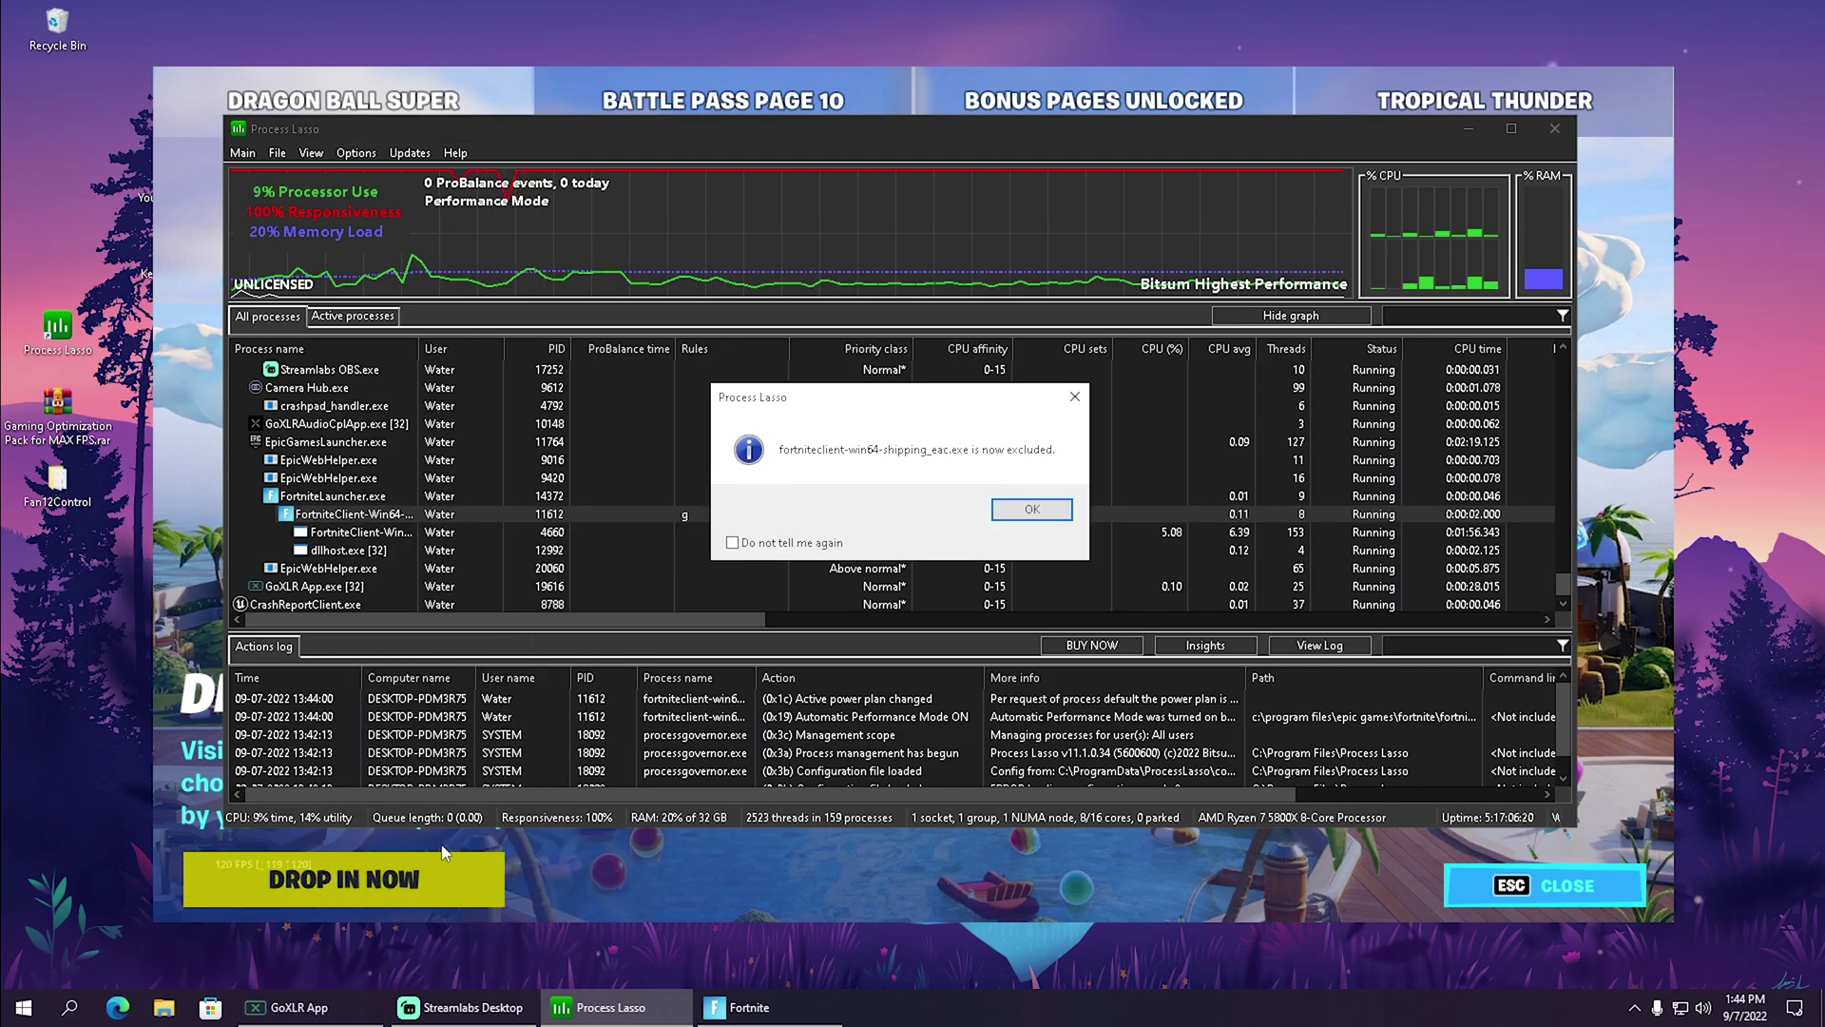
Dismiss the exclusion notice and check that Bitsum Highest Performance is selected as the active power profile.
{"action": "left_click", "coordinate": [1043, 512]}
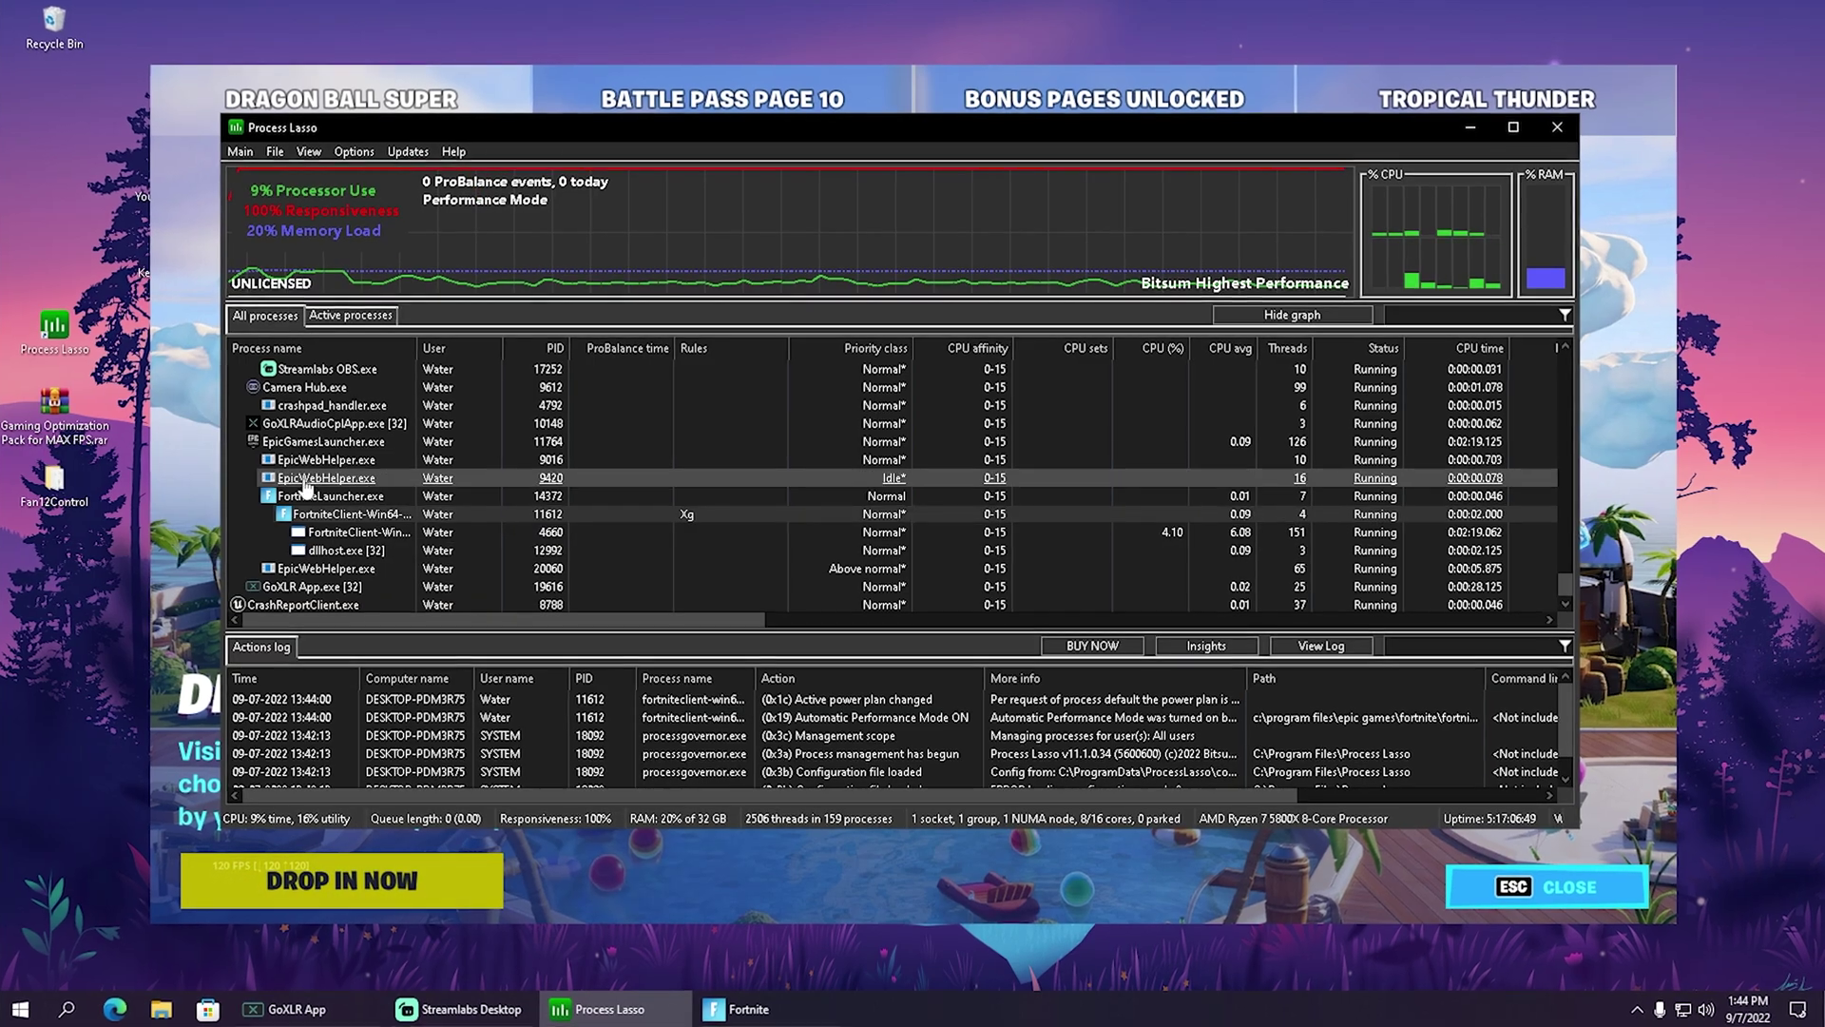
{"action": "left_click", "coordinate": [228, 146]}
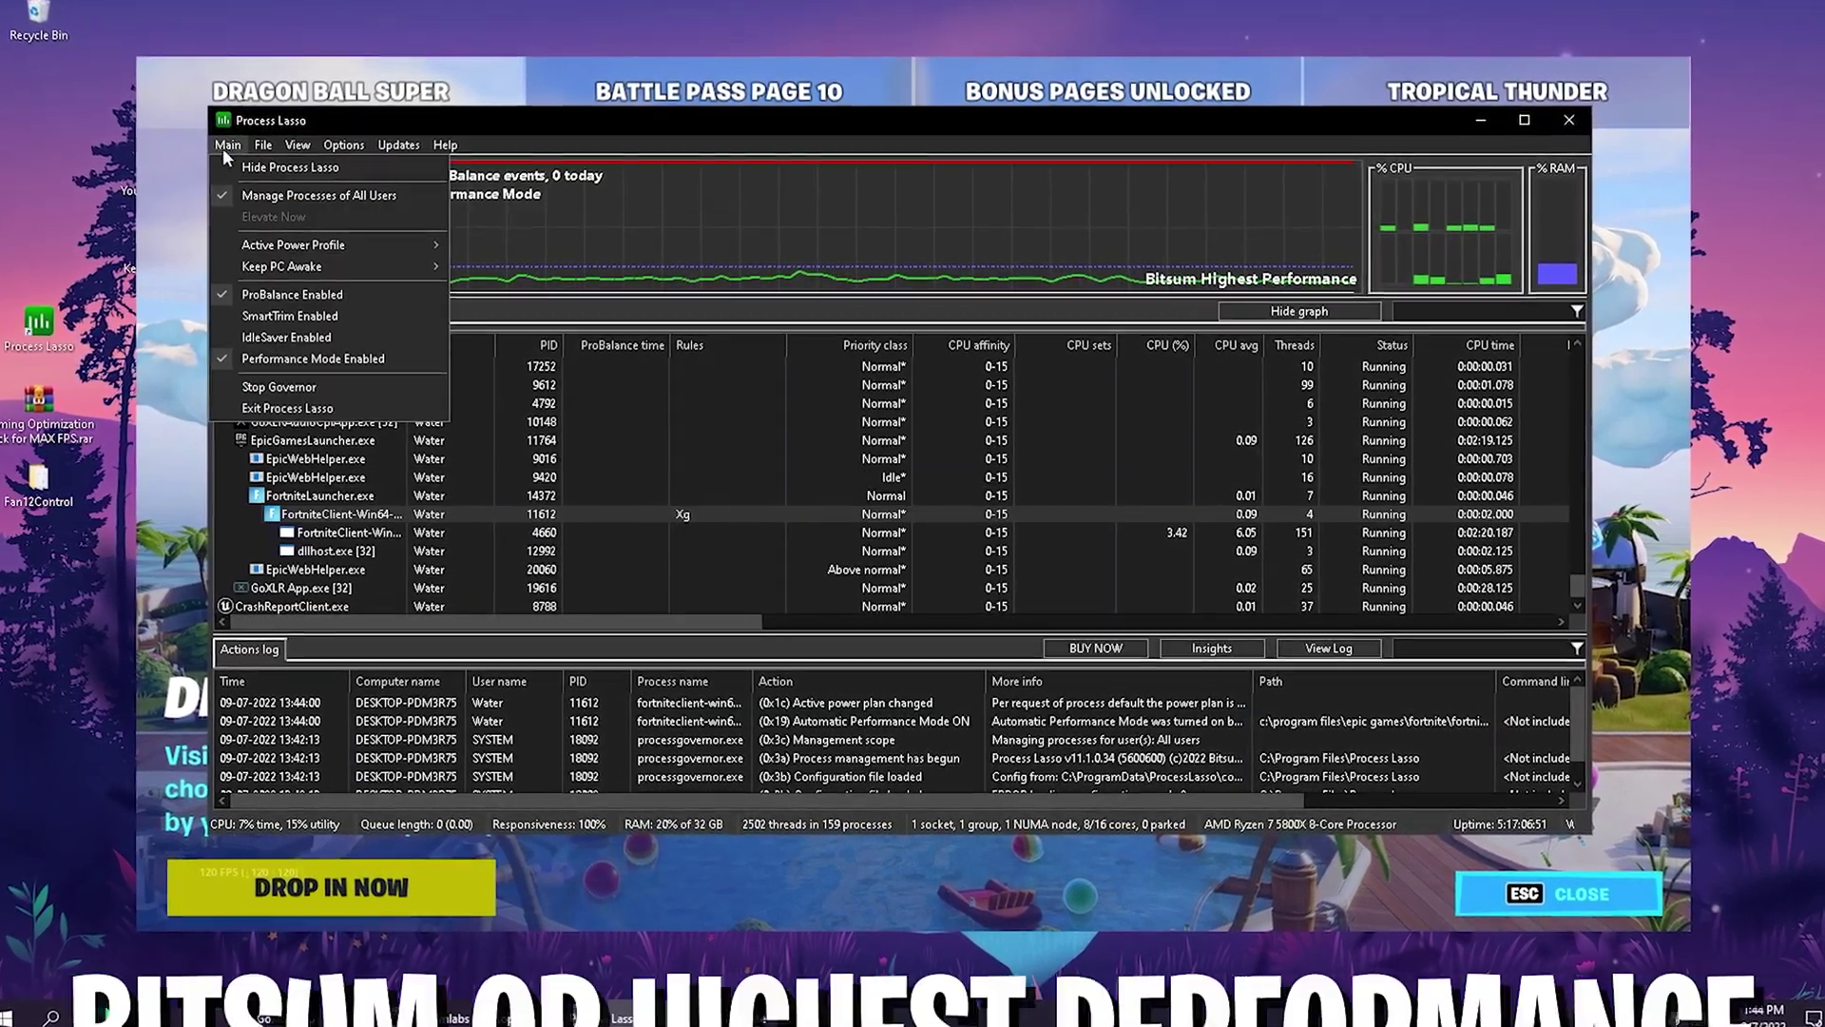
{"action": "mouse_move", "coordinate": [276, 246]}
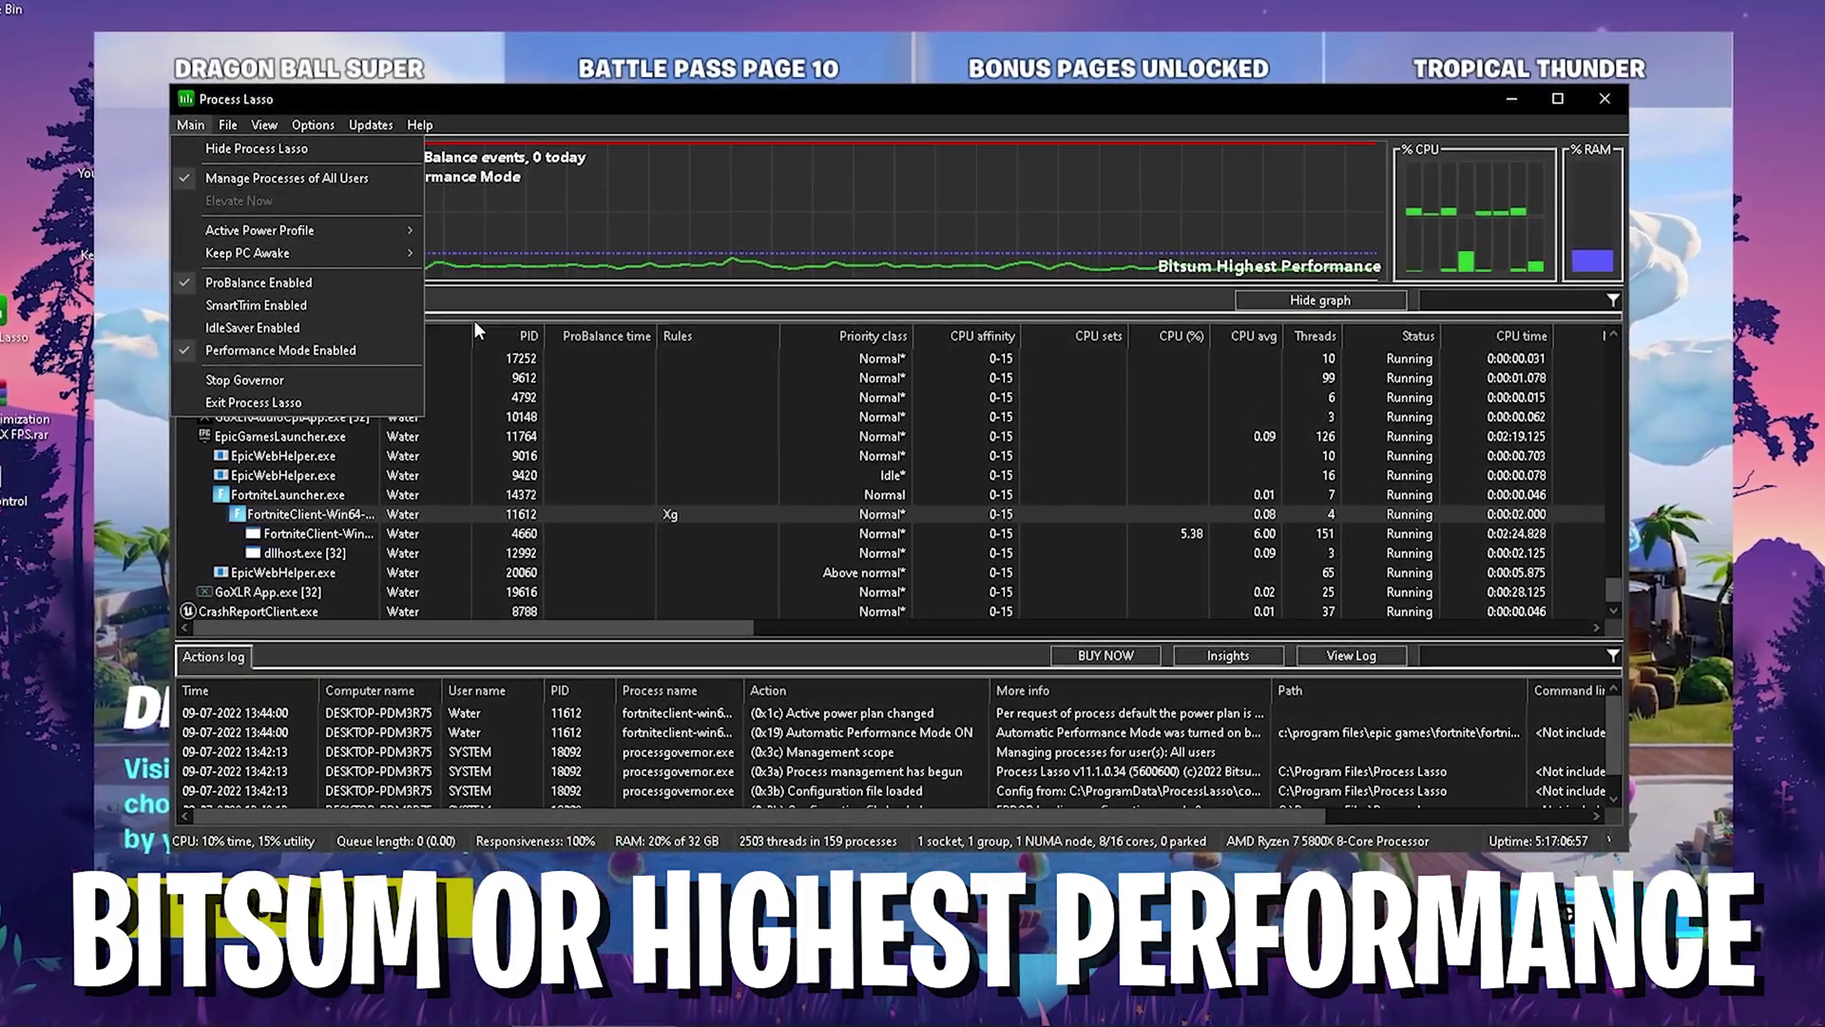
{"action": "mouse_move", "coordinate": [409, 236]}
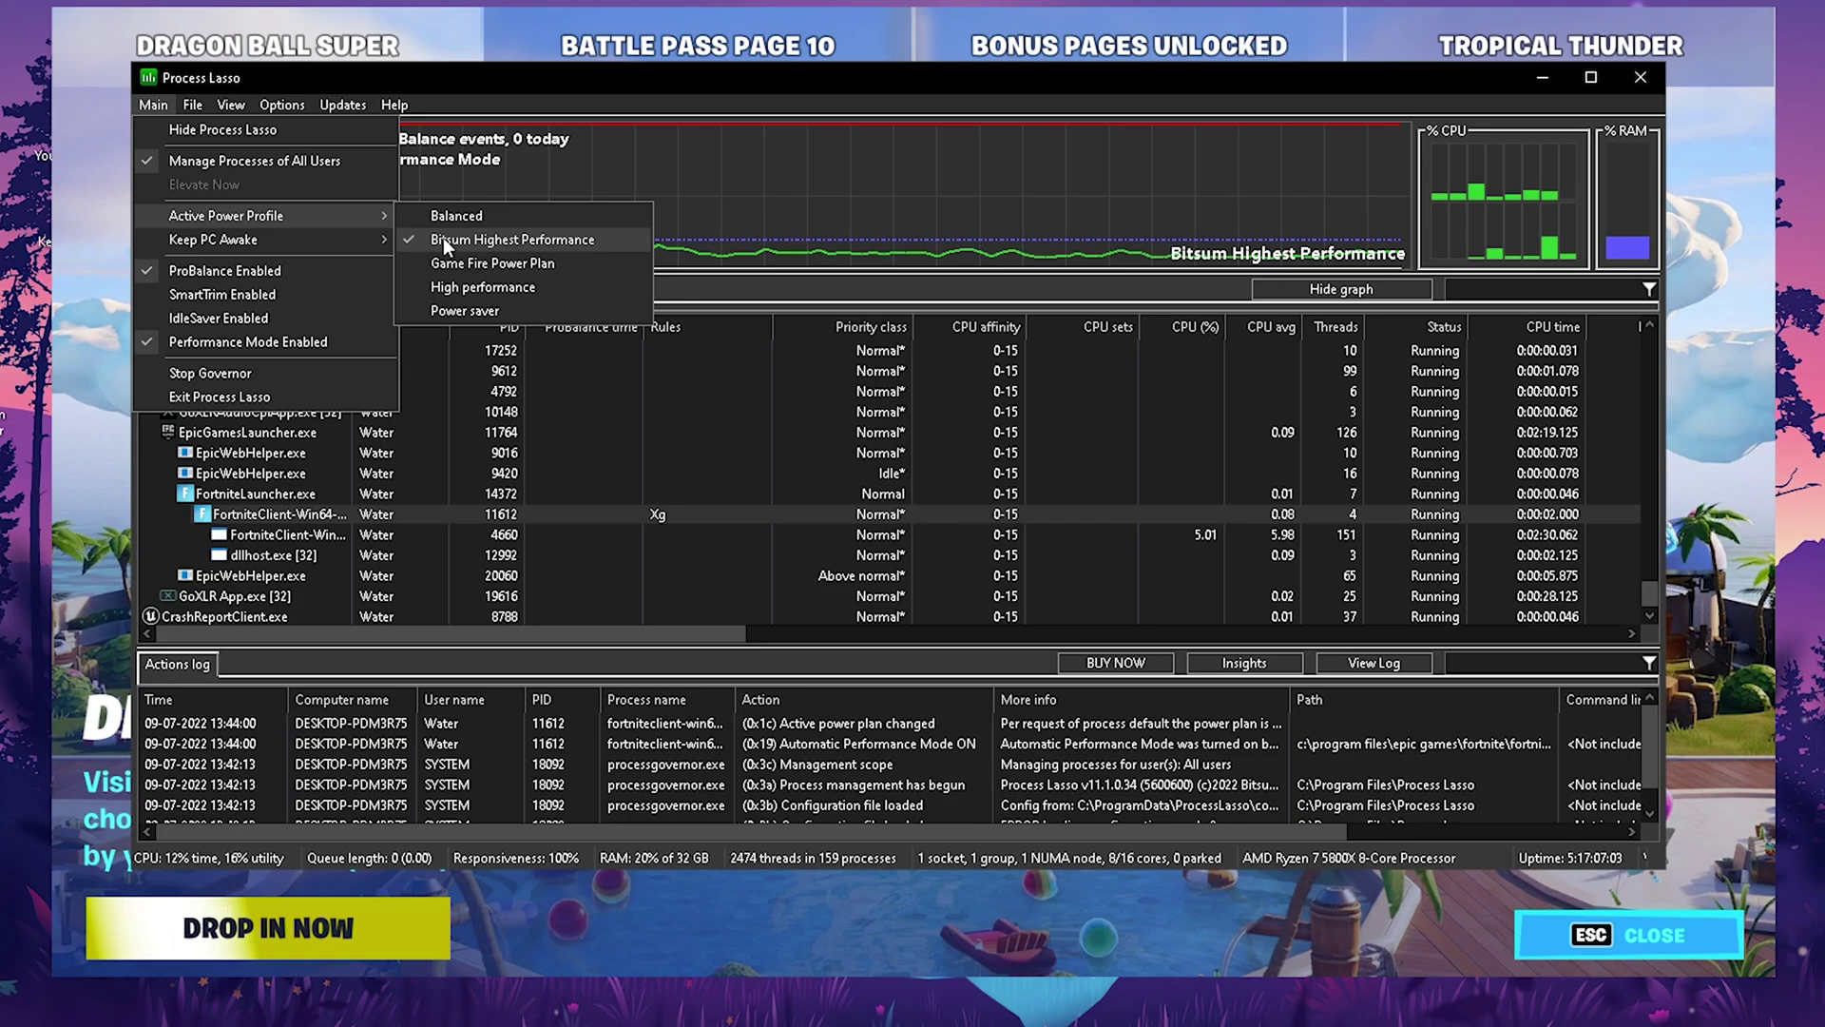
{"action": "left_click", "coordinate": [465, 85]}
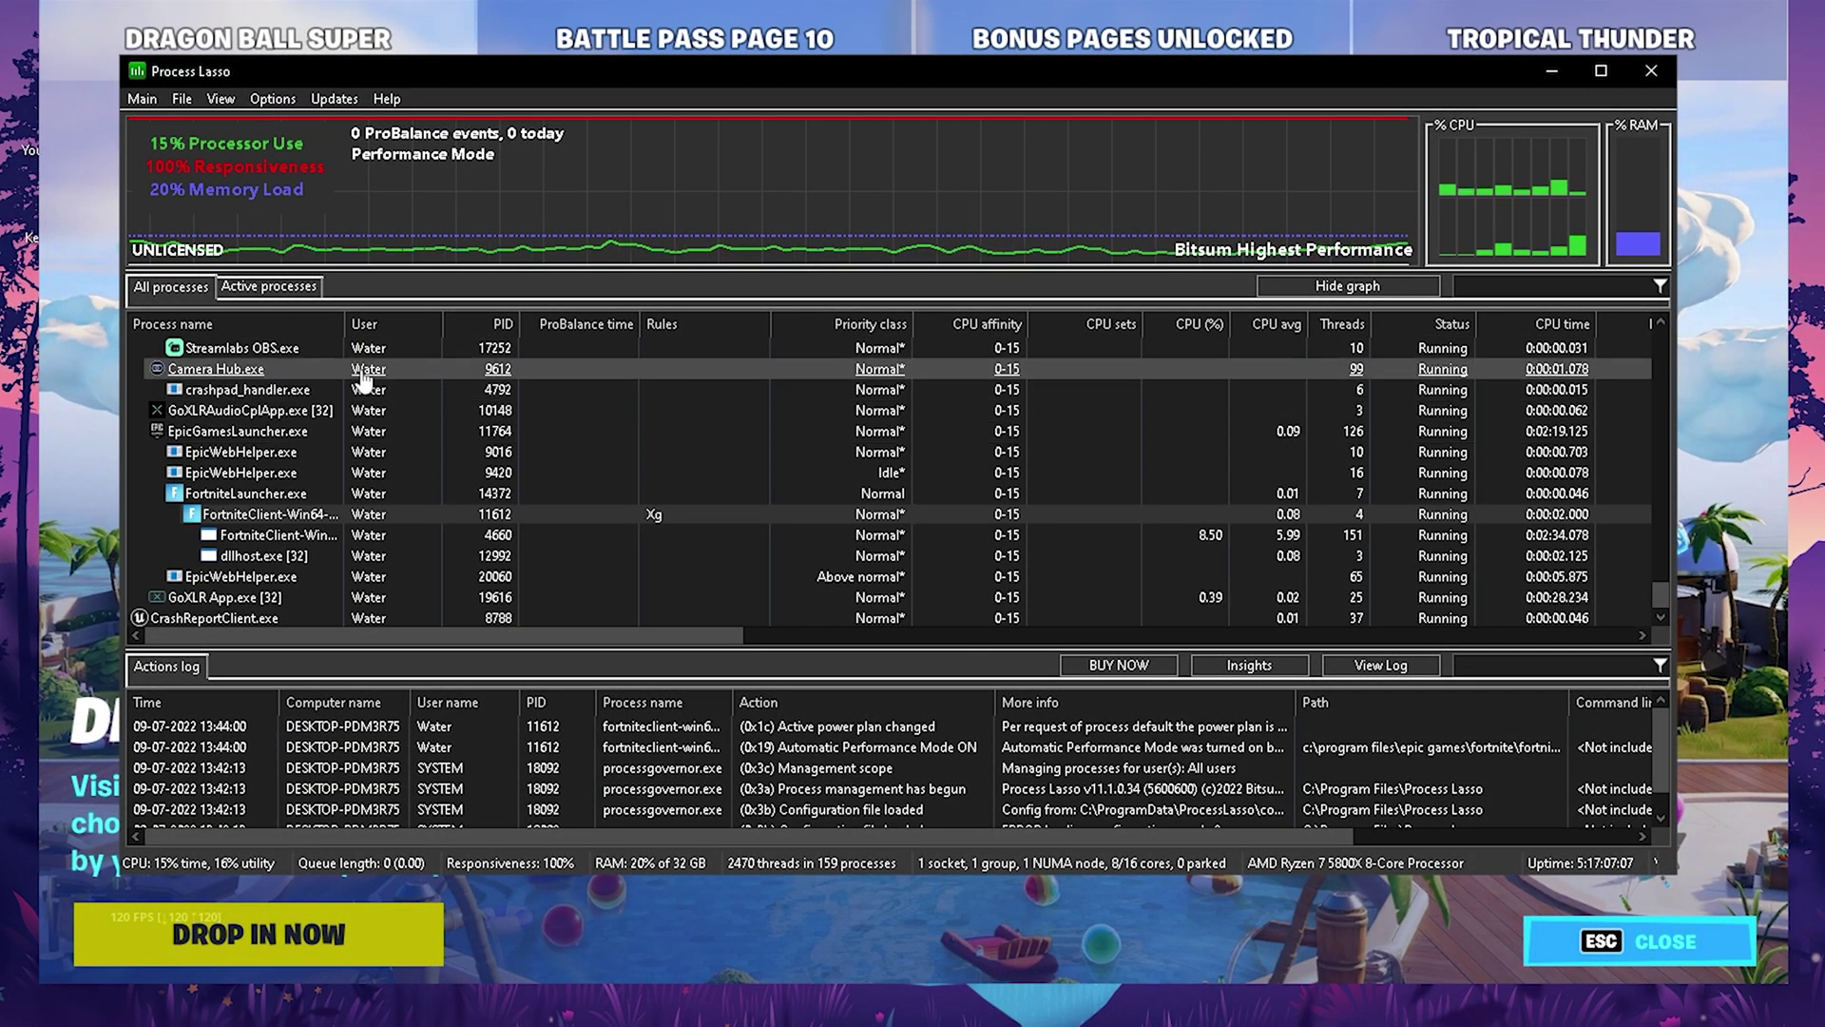
{"action": "mouse_move", "coordinate": [298, 499]}
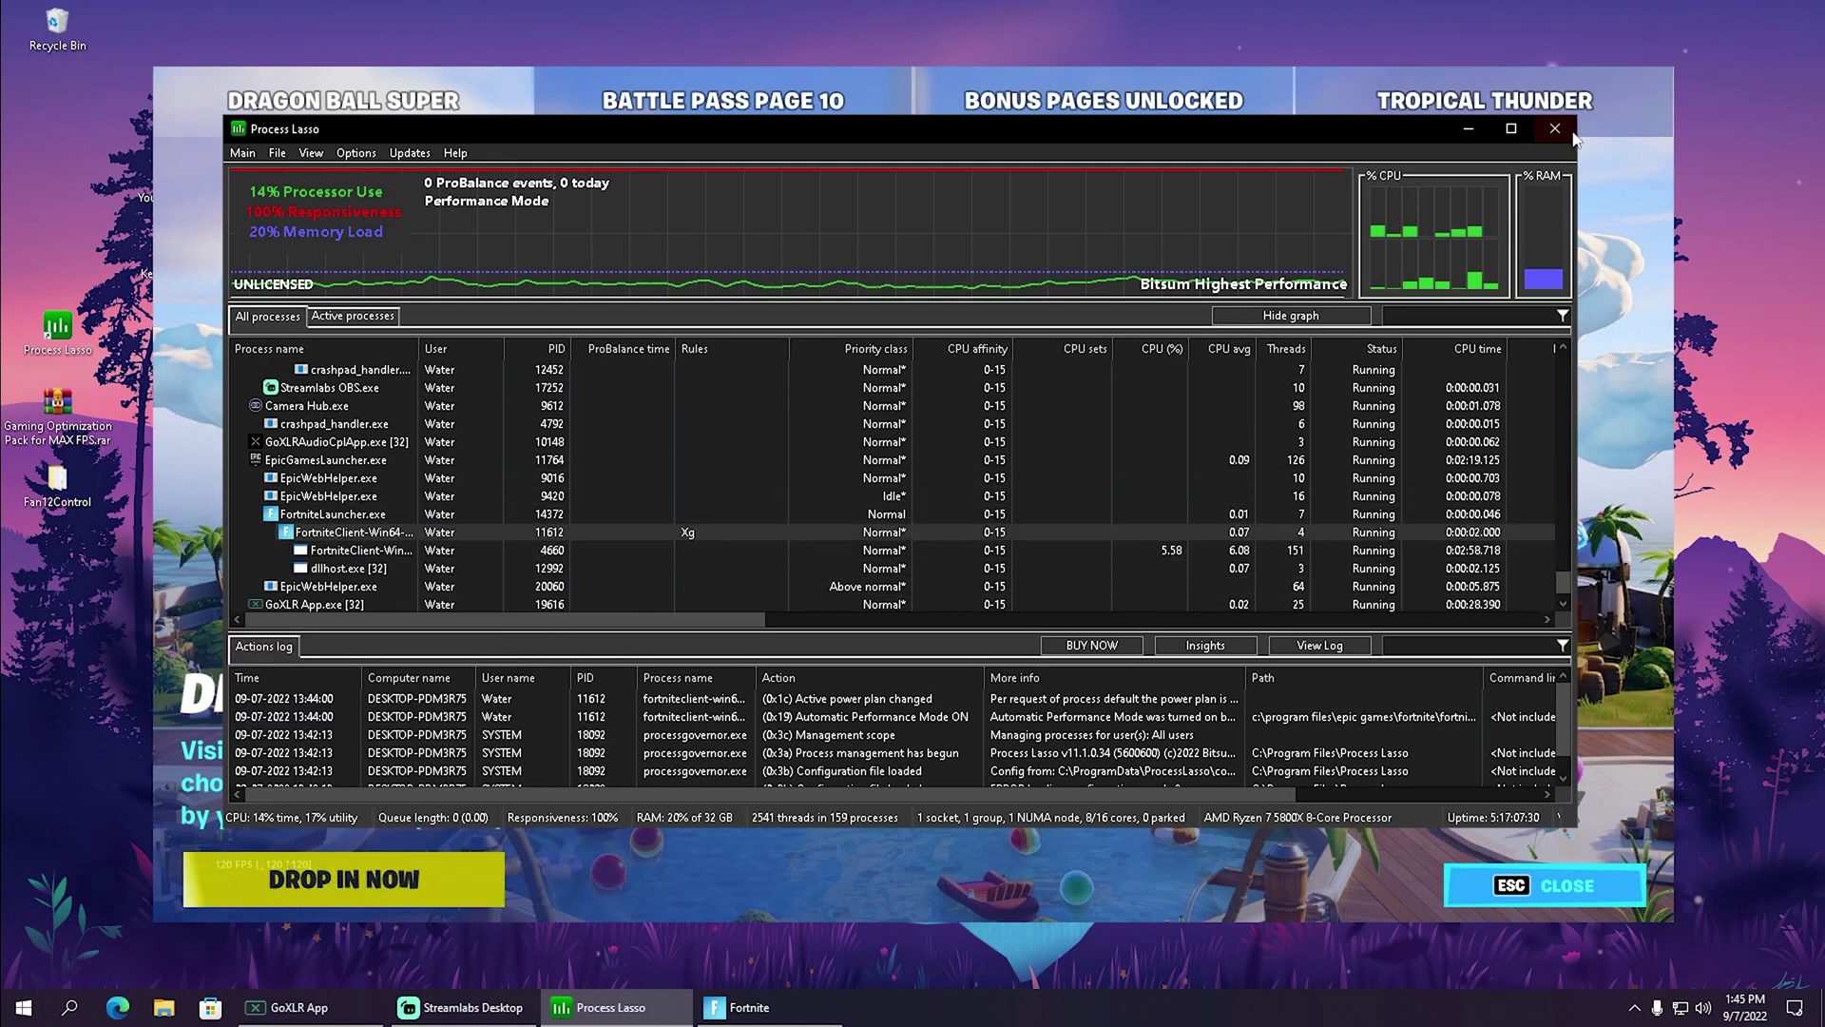
Close Process Lasso, dismiss the Fortnite news screen and close the game.
{"action": "left_click", "coordinate": [1557, 129]}
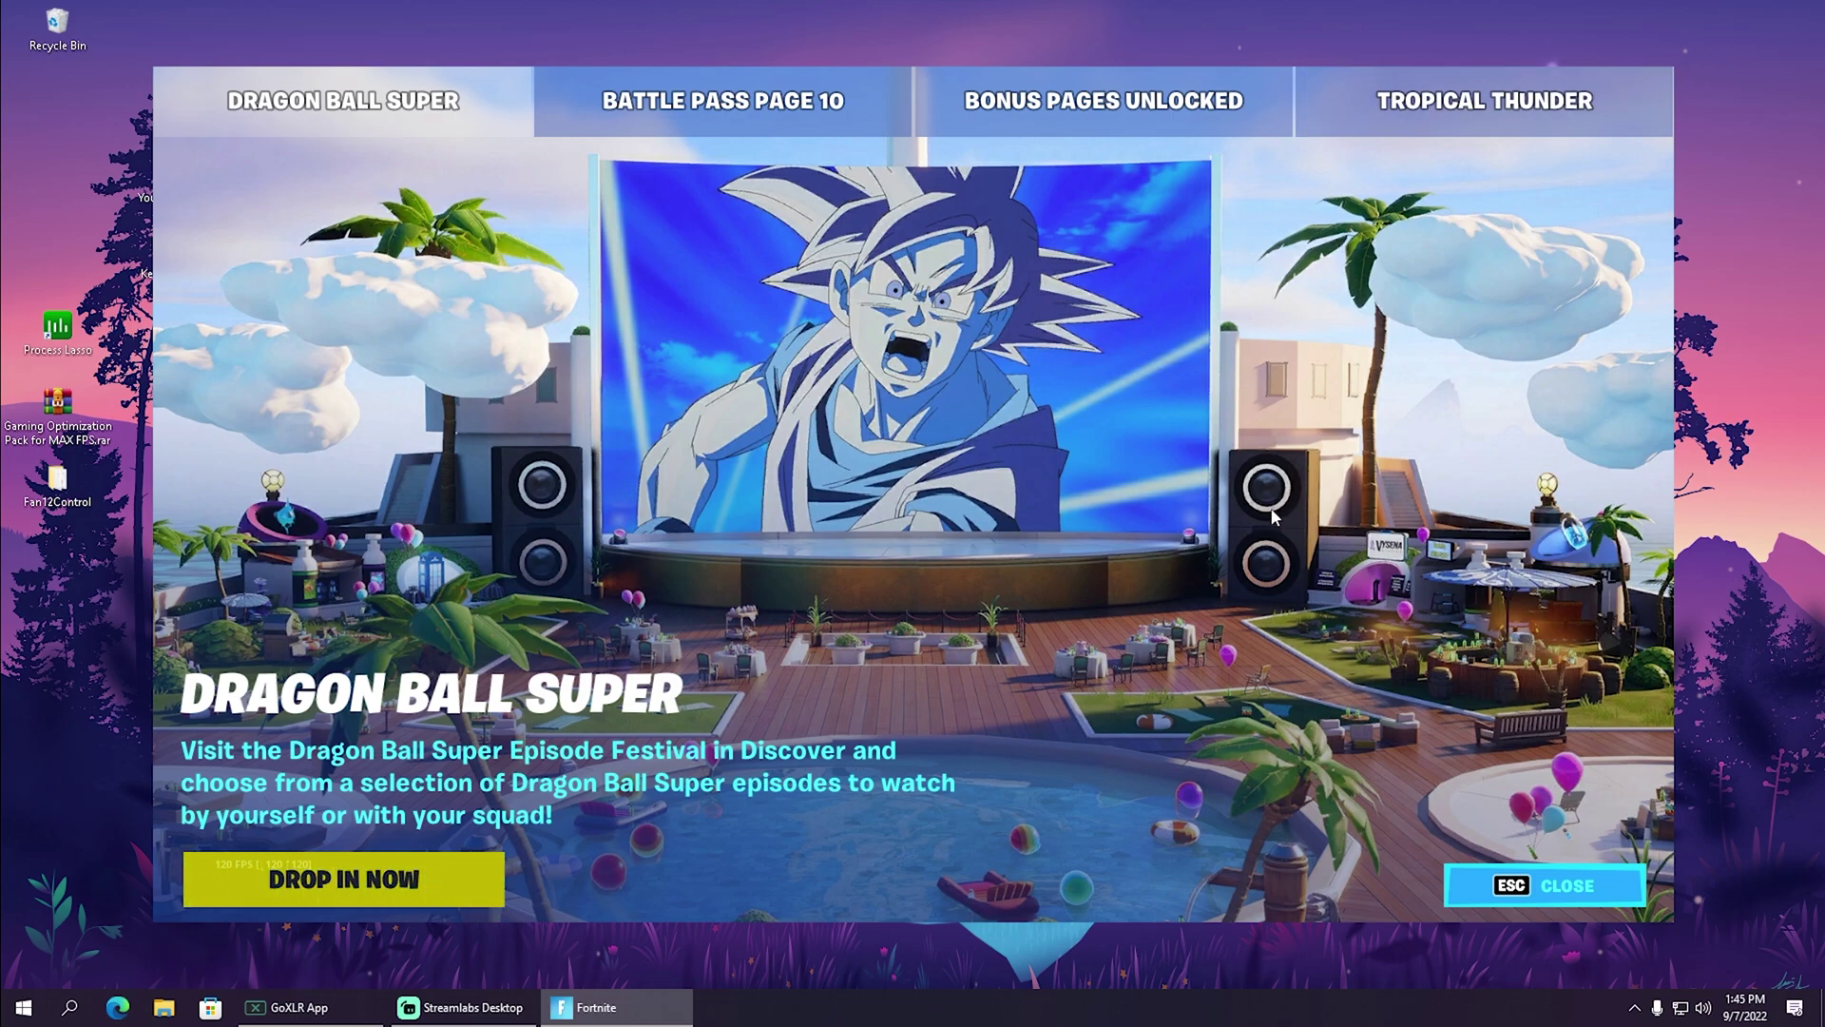
{"action": "left_click", "coordinate": [1509, 882]}
{"action": "left_click", "coordinate": [1662, 75]}
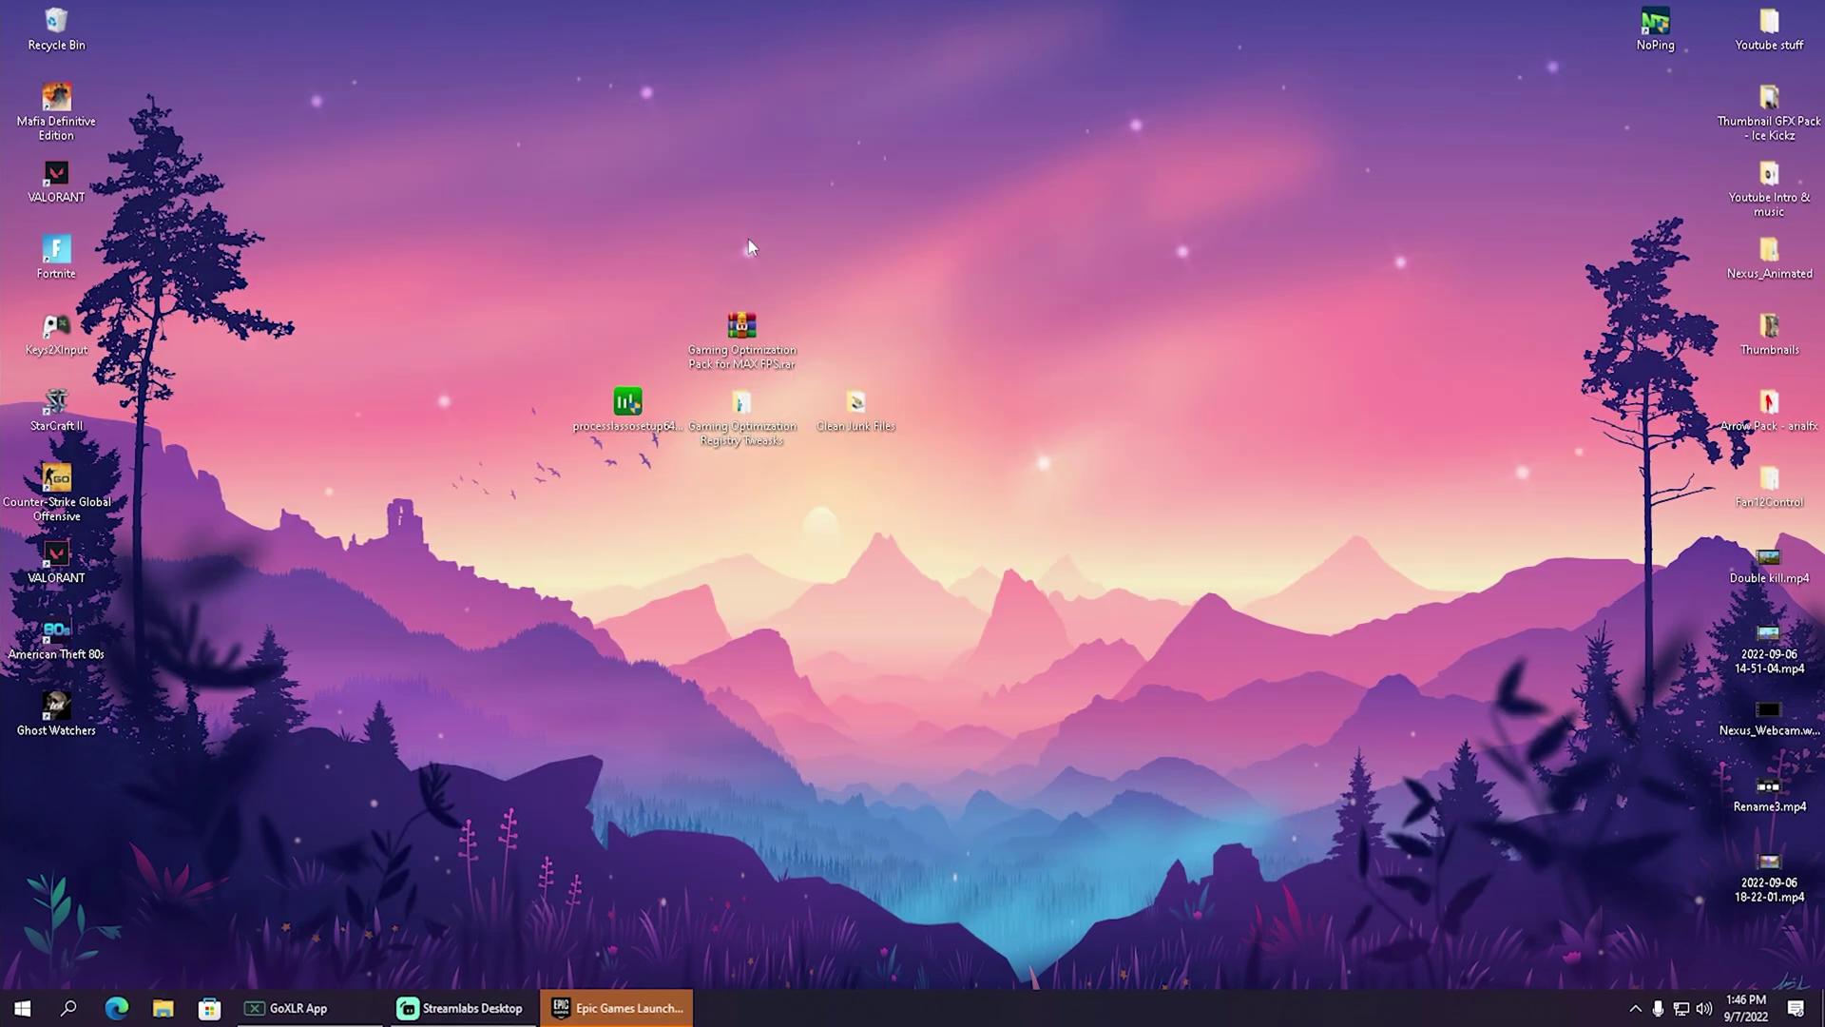
Open the Gaming Optimization Registry Tweaks folder from the desktop and review its files from Disable Driver Searching.reg through High Priority.reg.
{"action": "double_click", "coordinate": [751, 418]}
{"action": "left_click_drag", "start_coordinate": [1093, 92], "coordinate": [676, 224]}
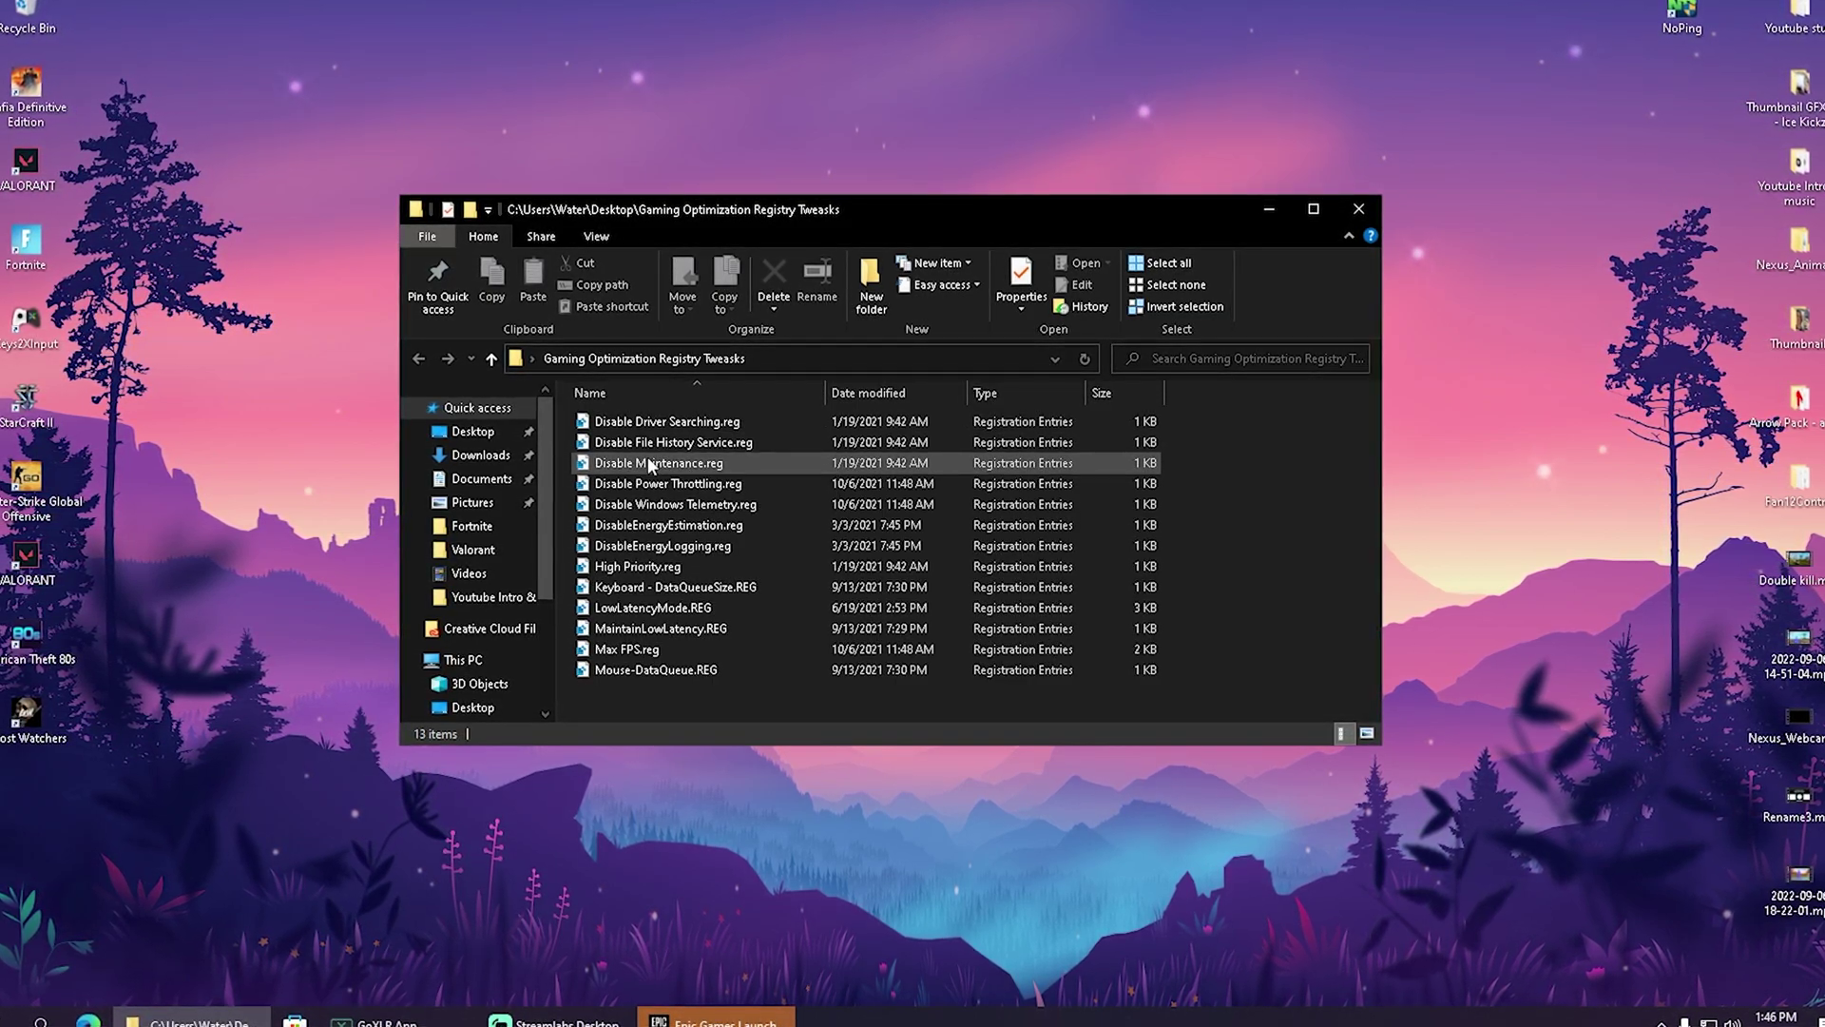
{"action": "left_click", "coordinate": [595, 425]}
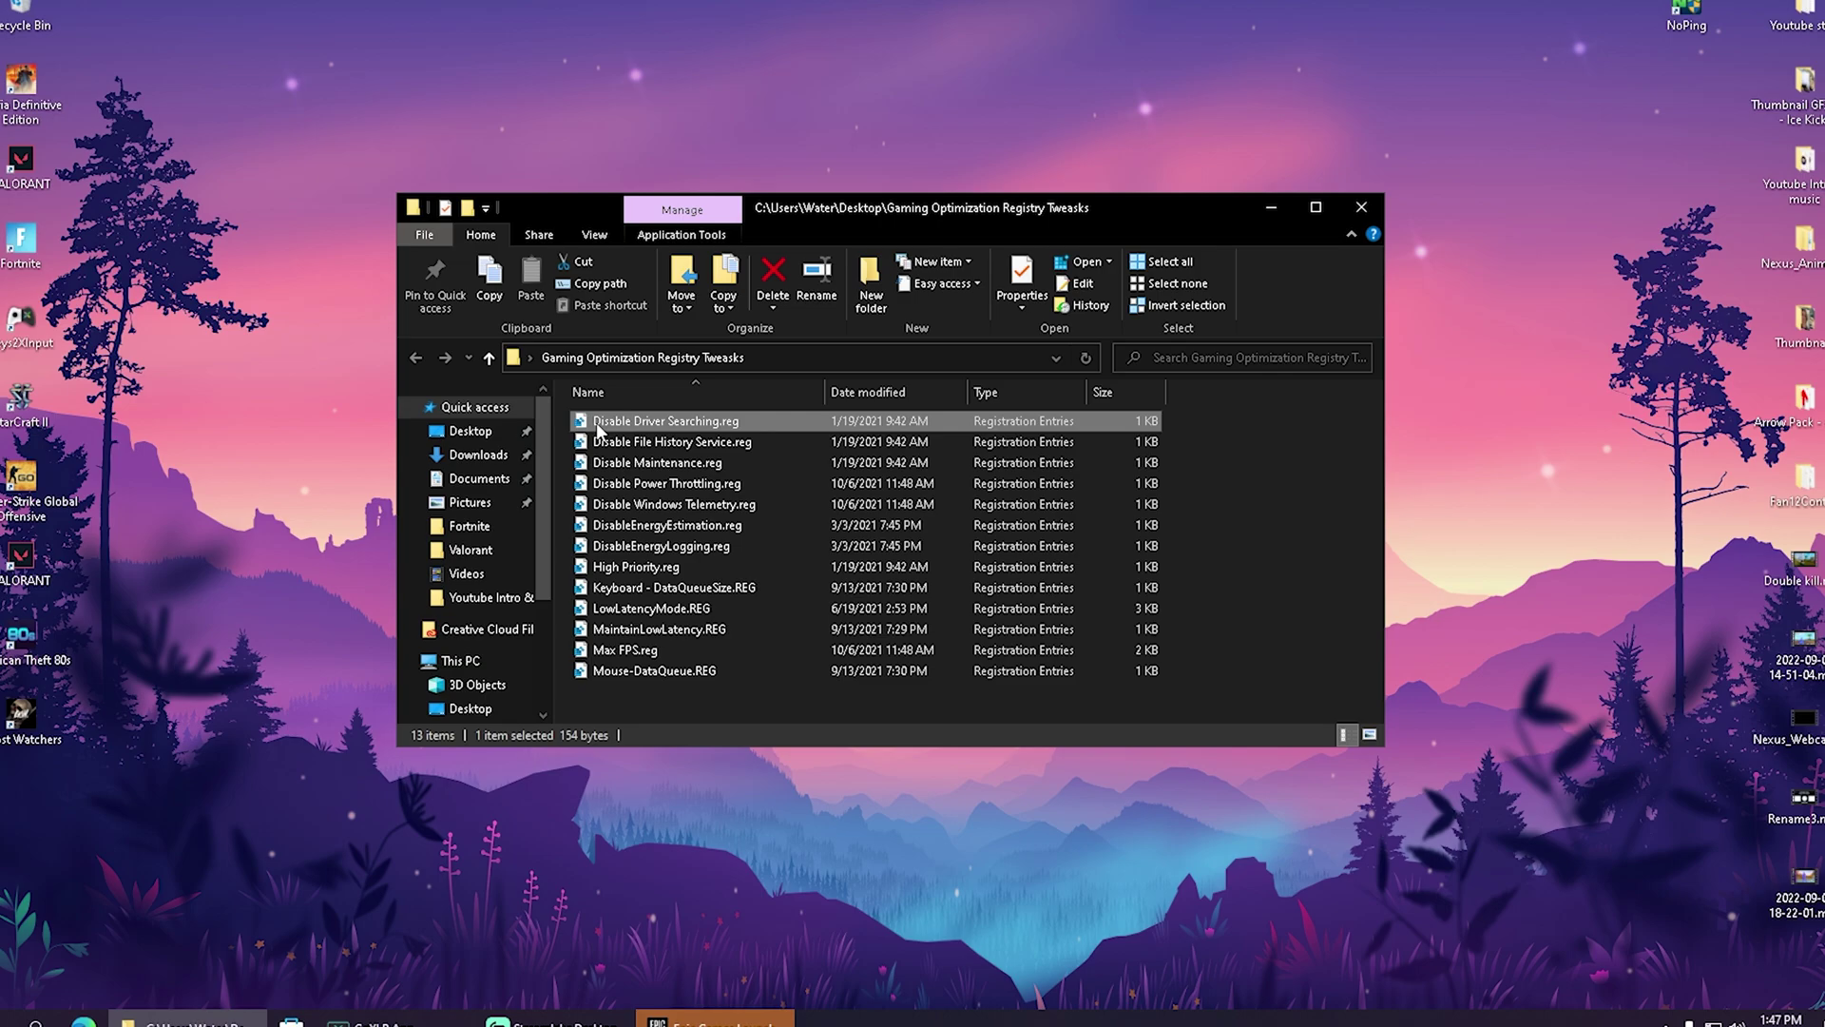
{"action": "left_click", "coordinate": [741, 441]}
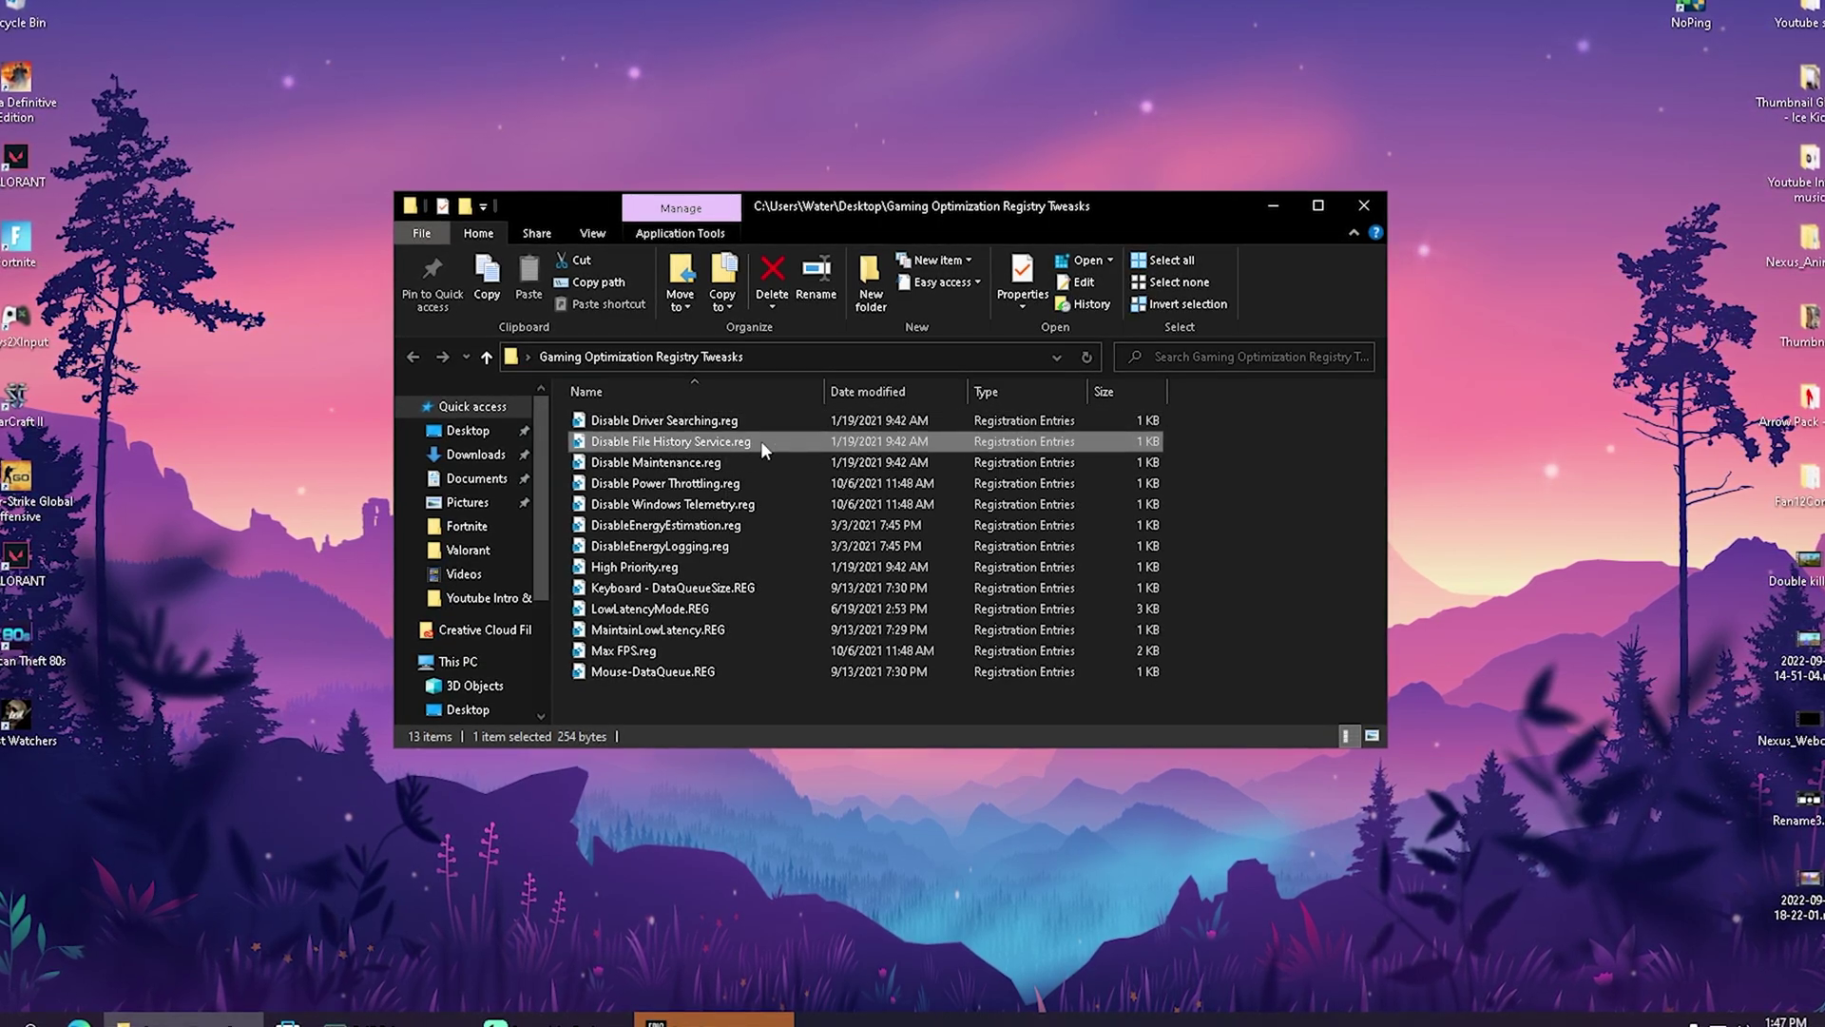
{"action": "left_click", "coordinate": [721, 482]}
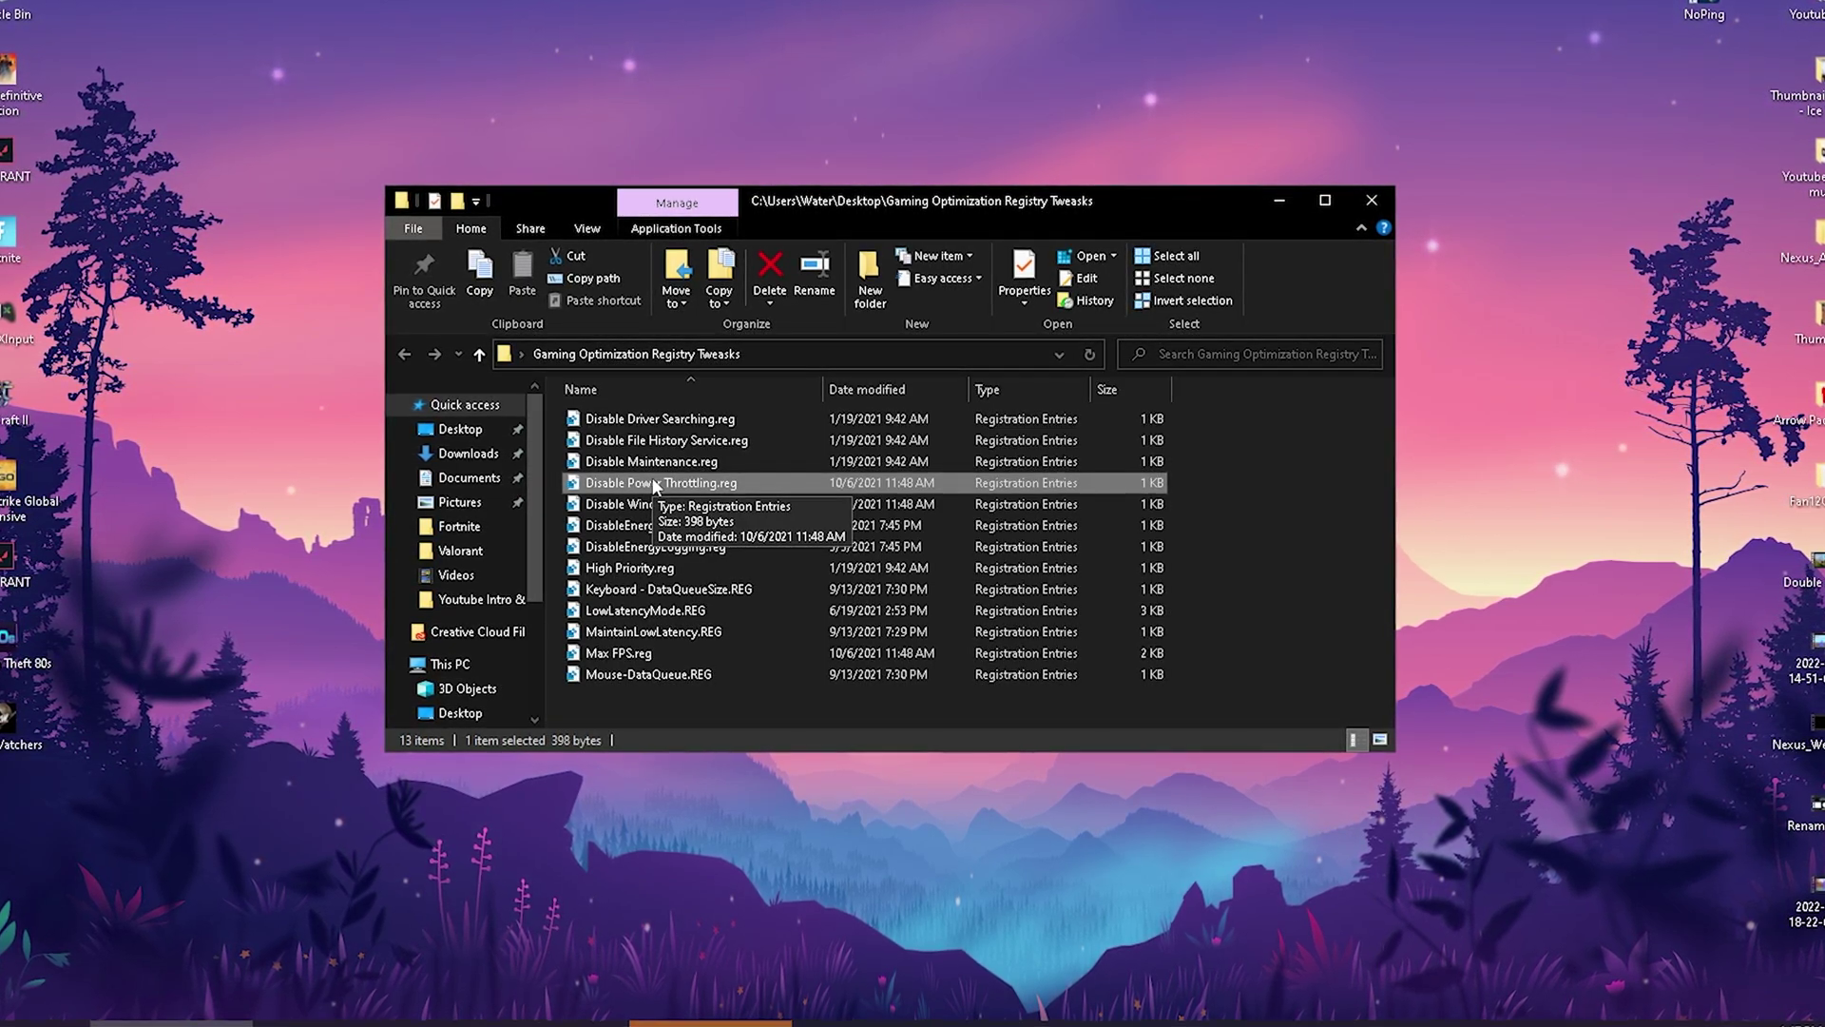
{"action": "left_click", "coordinate": [687, 506]}
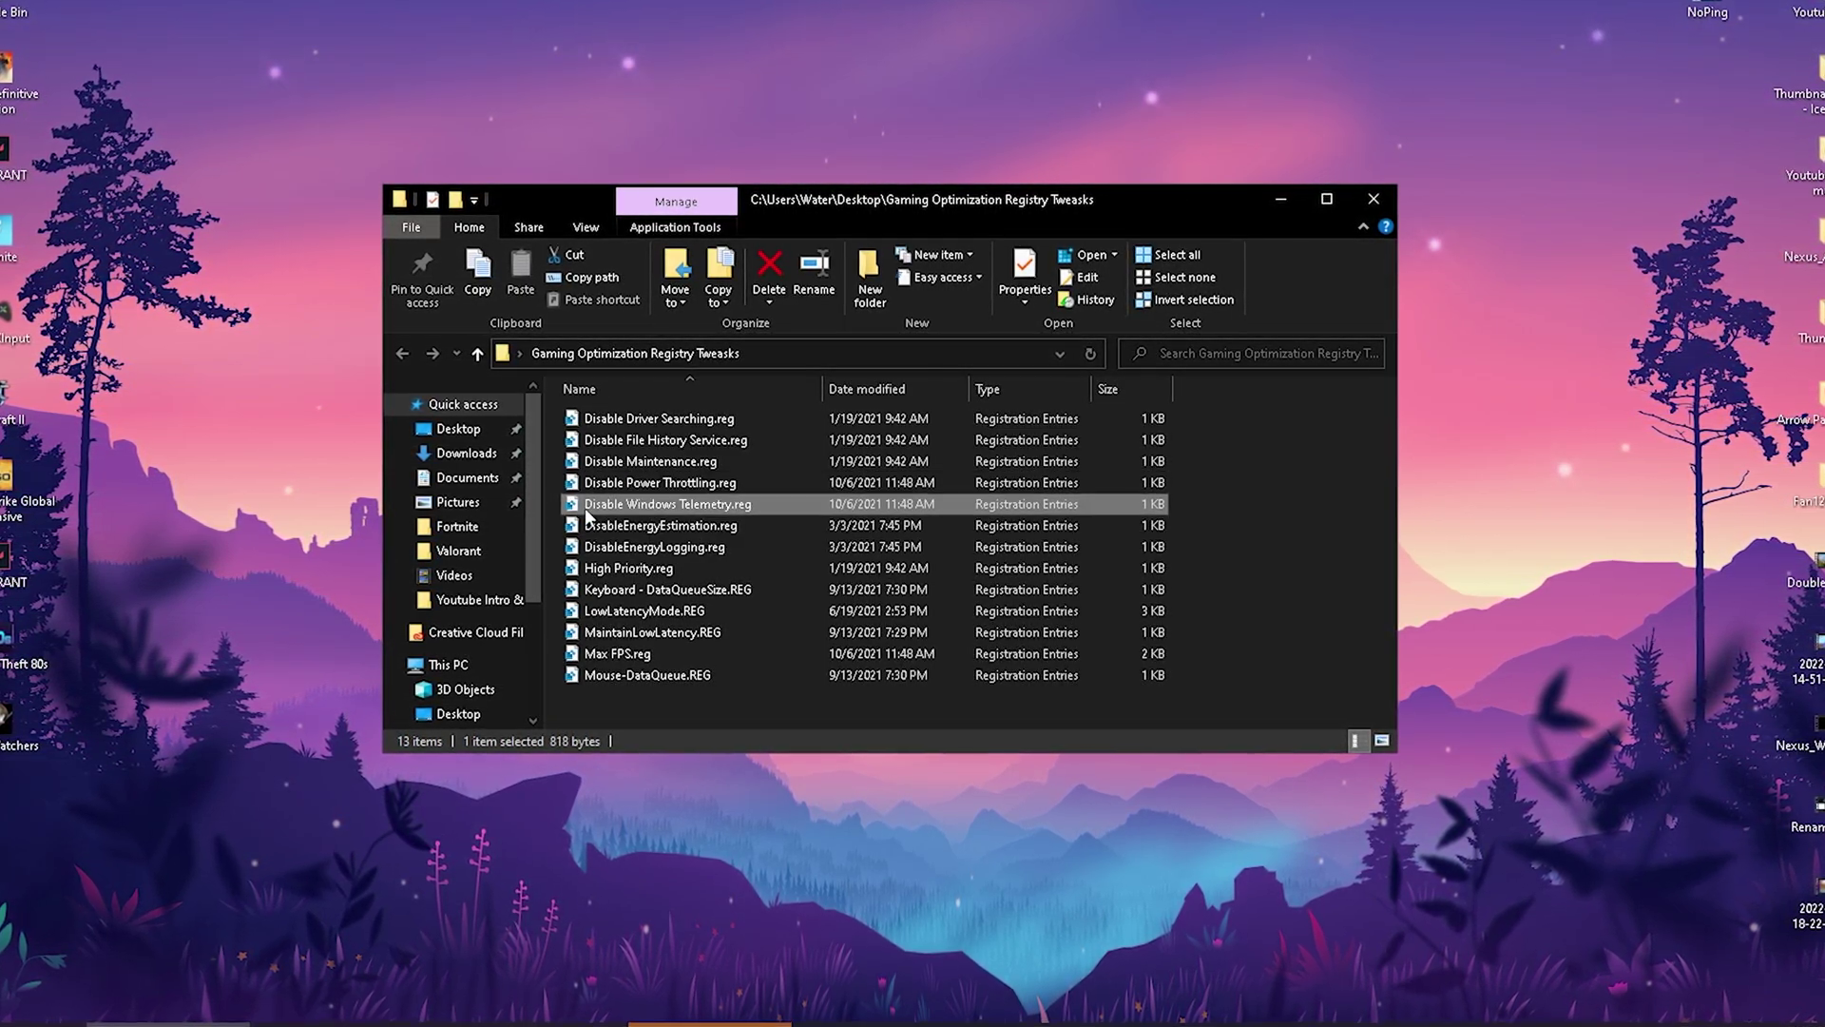
{"action": "left_click", "coordinate": [727, 525]}
{"action": "left_click", "coordinate": [643, 550]}
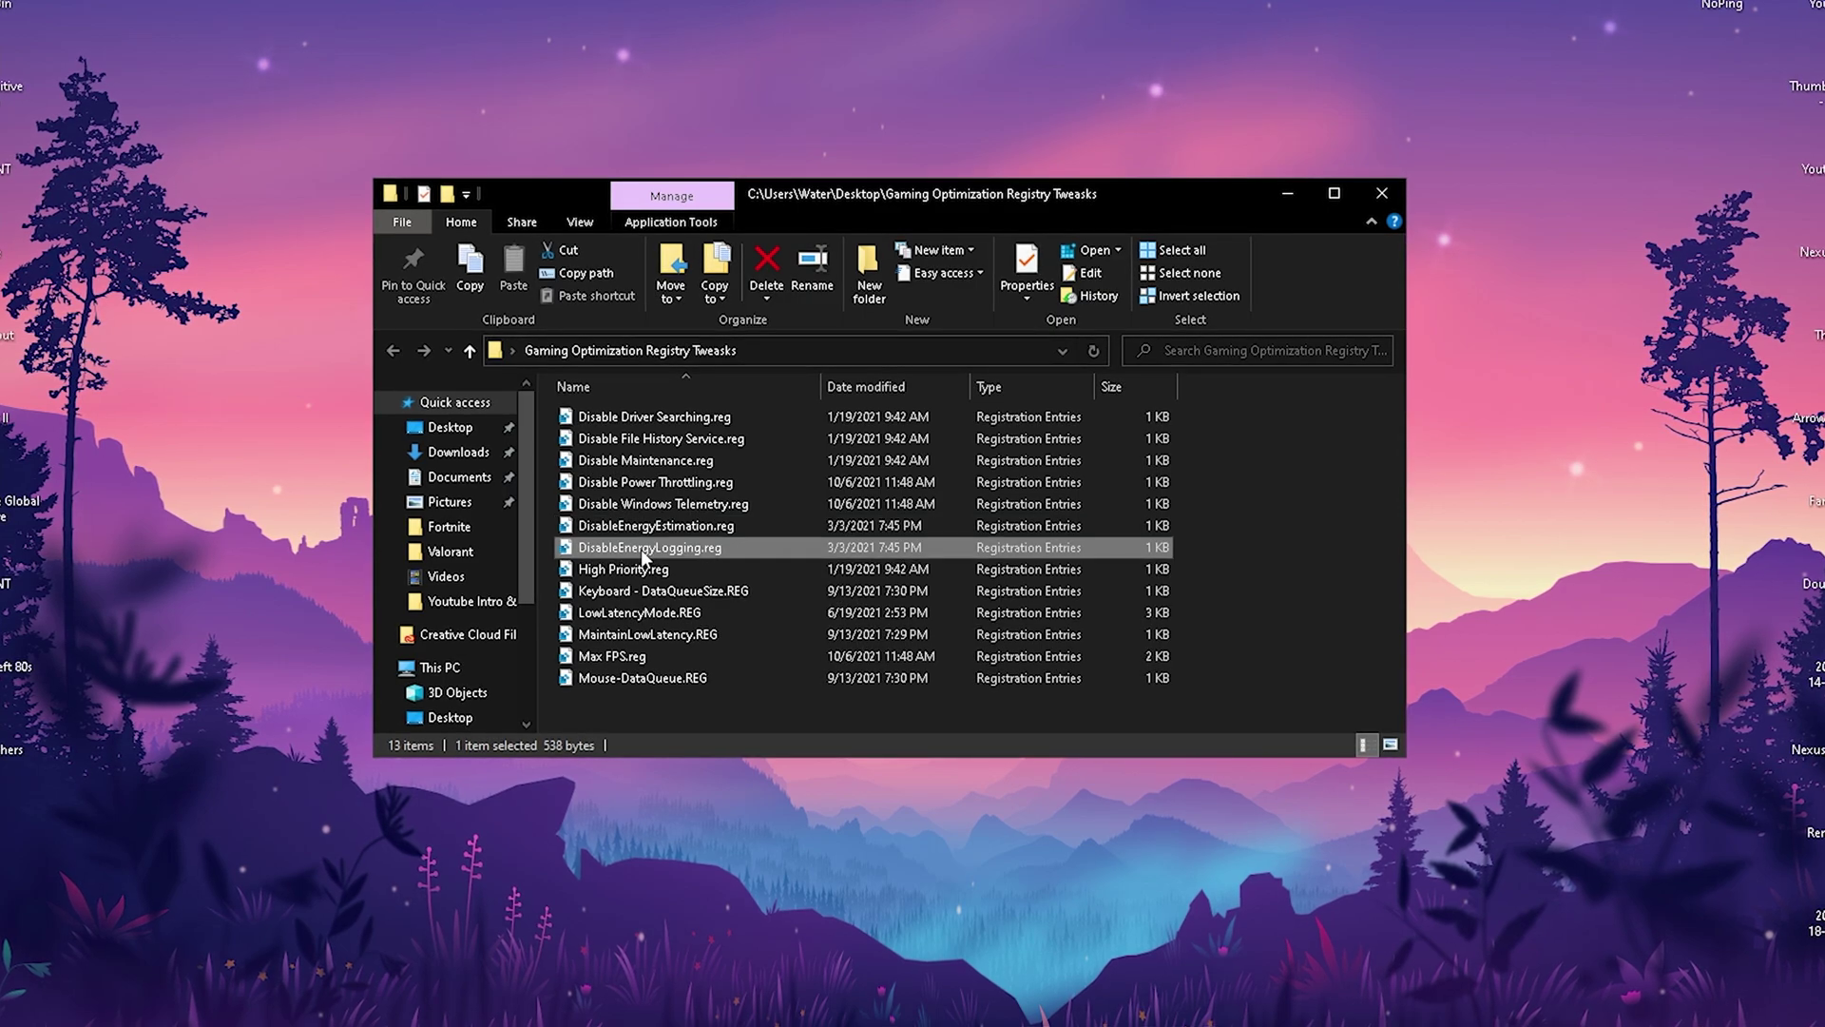
{"action": "left_click", "coordinate": [582, 571]}
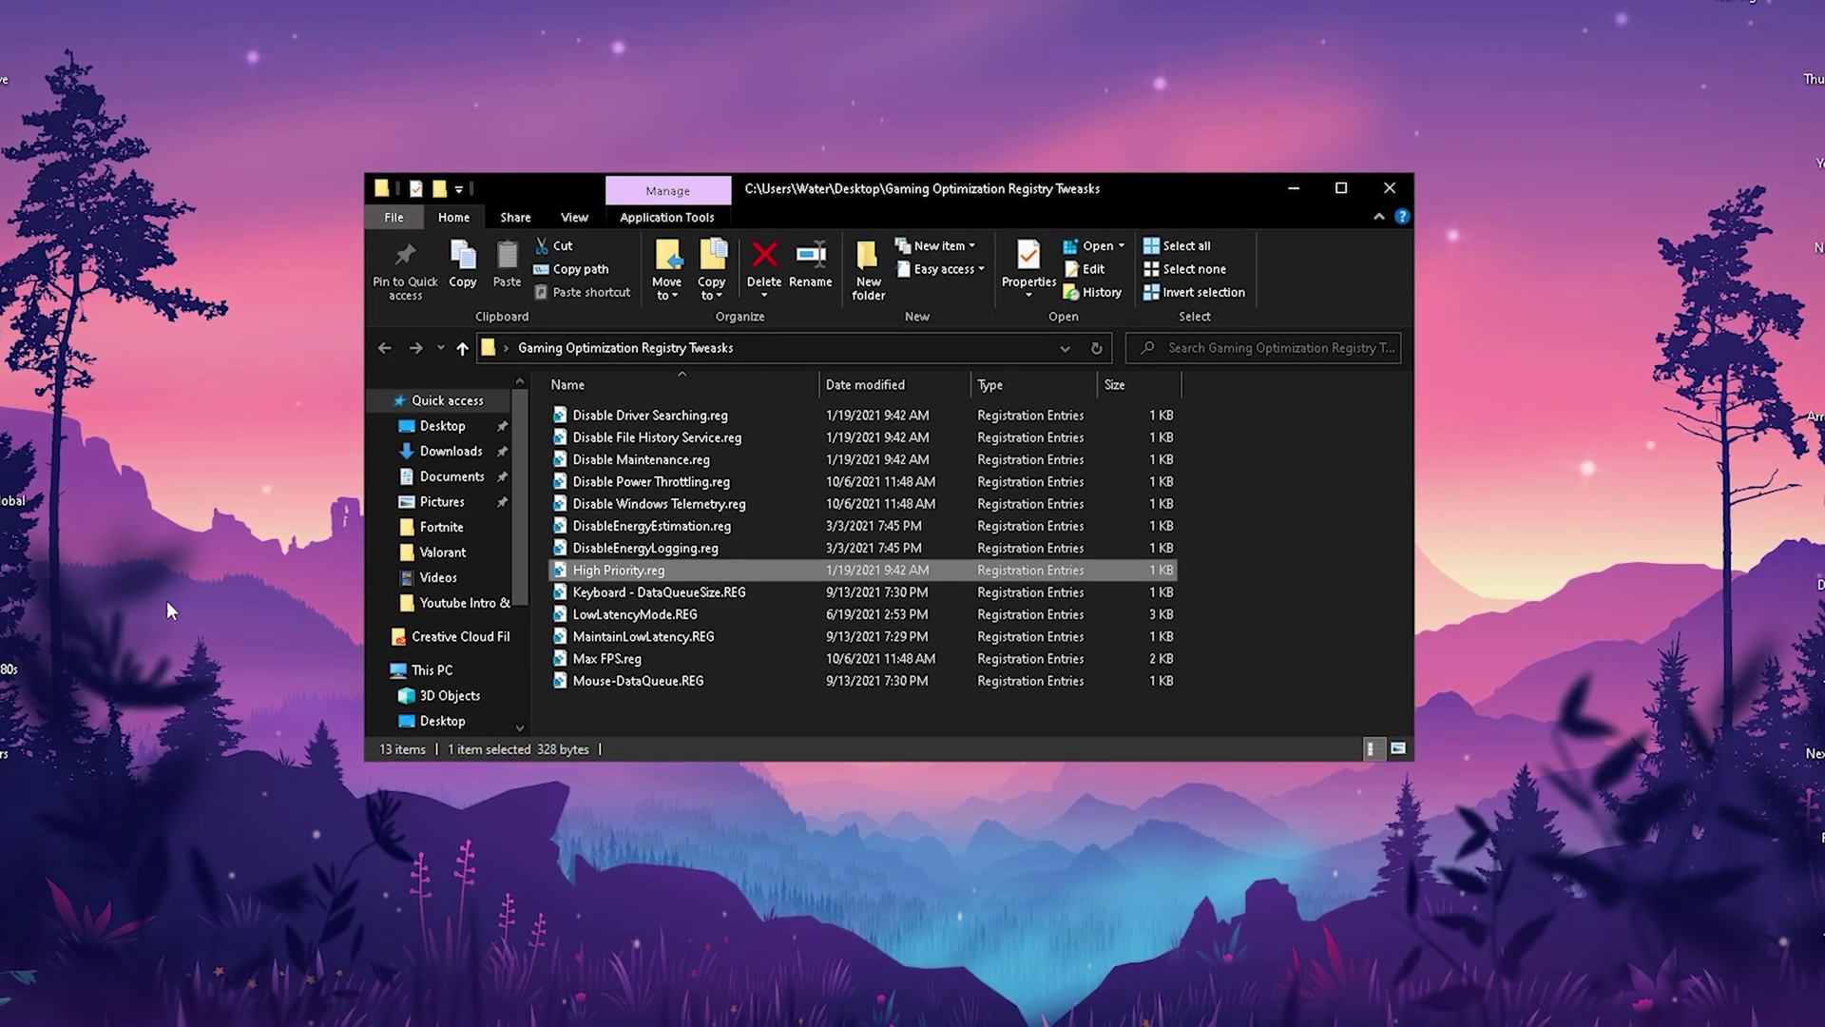
Review the remaining registry files from High Priority.reg through Mouse-DataQueue.REG.
{"action": "right_click", "coordinate": [993, 1023]}
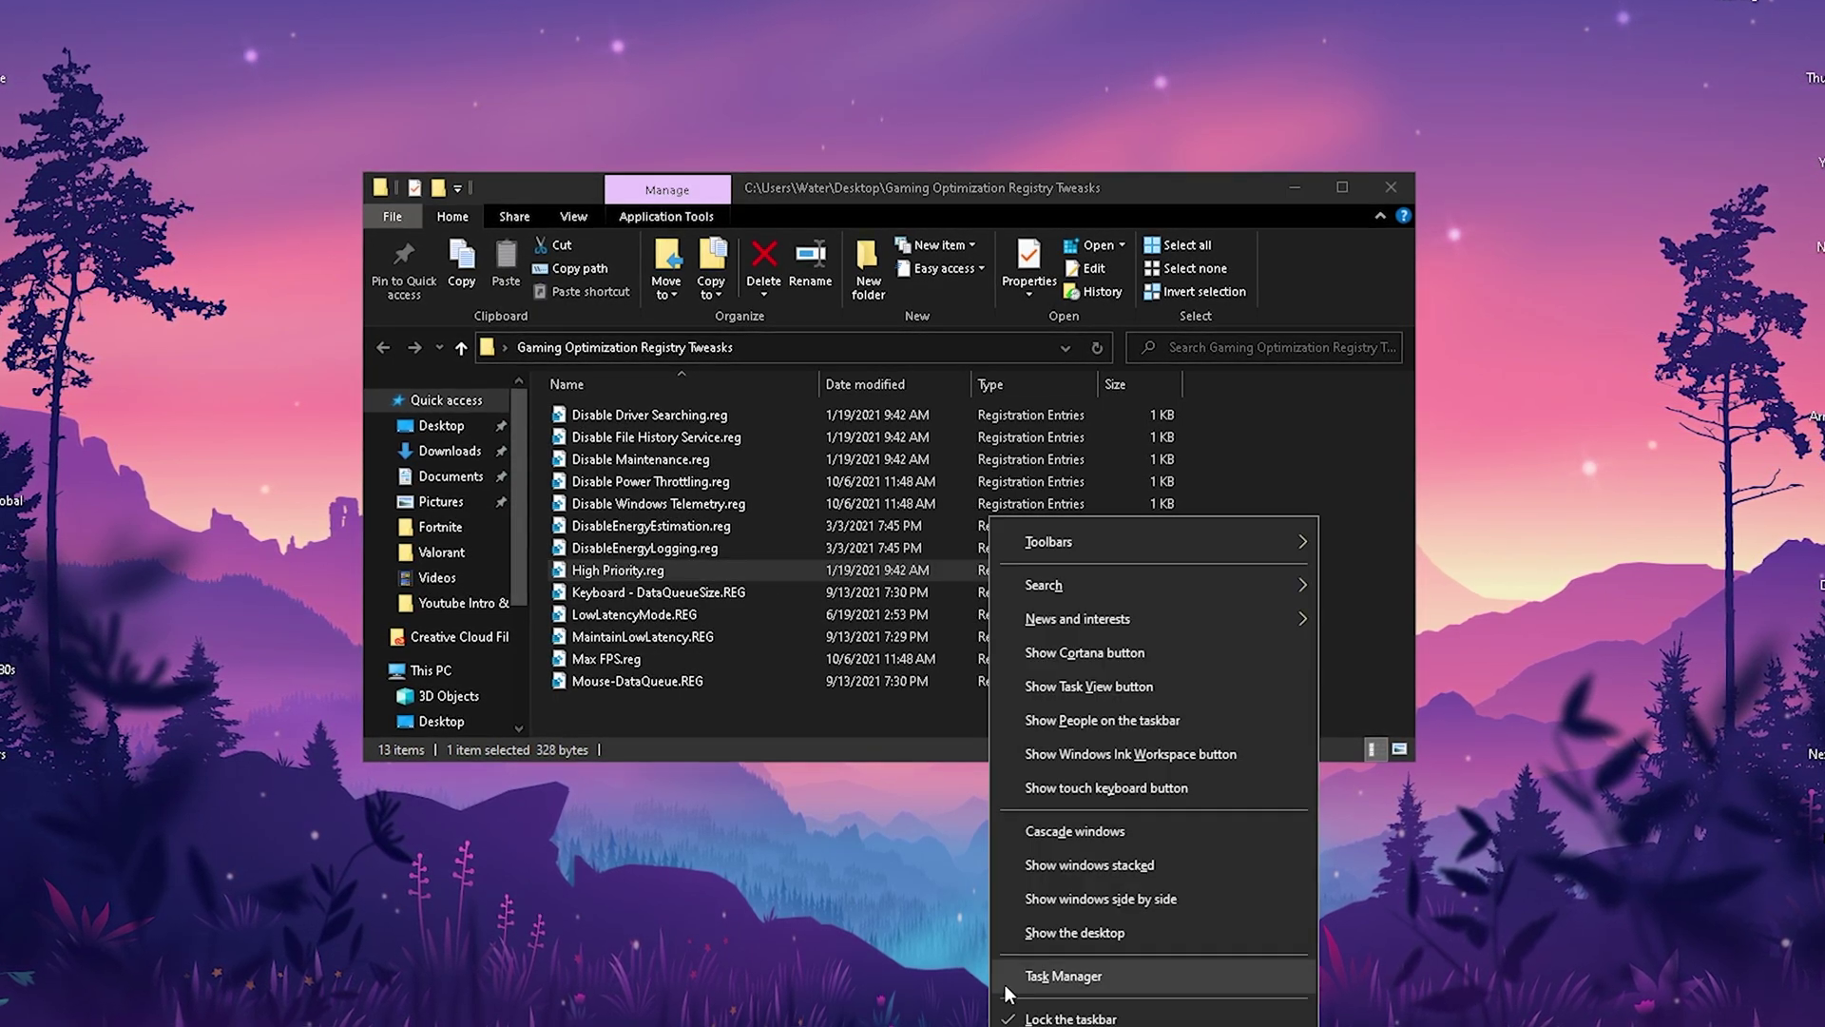
{"action": "left_click", "coordinate": [673, 570]}
{"action": "left_click", "coordinate": [599, 592]}
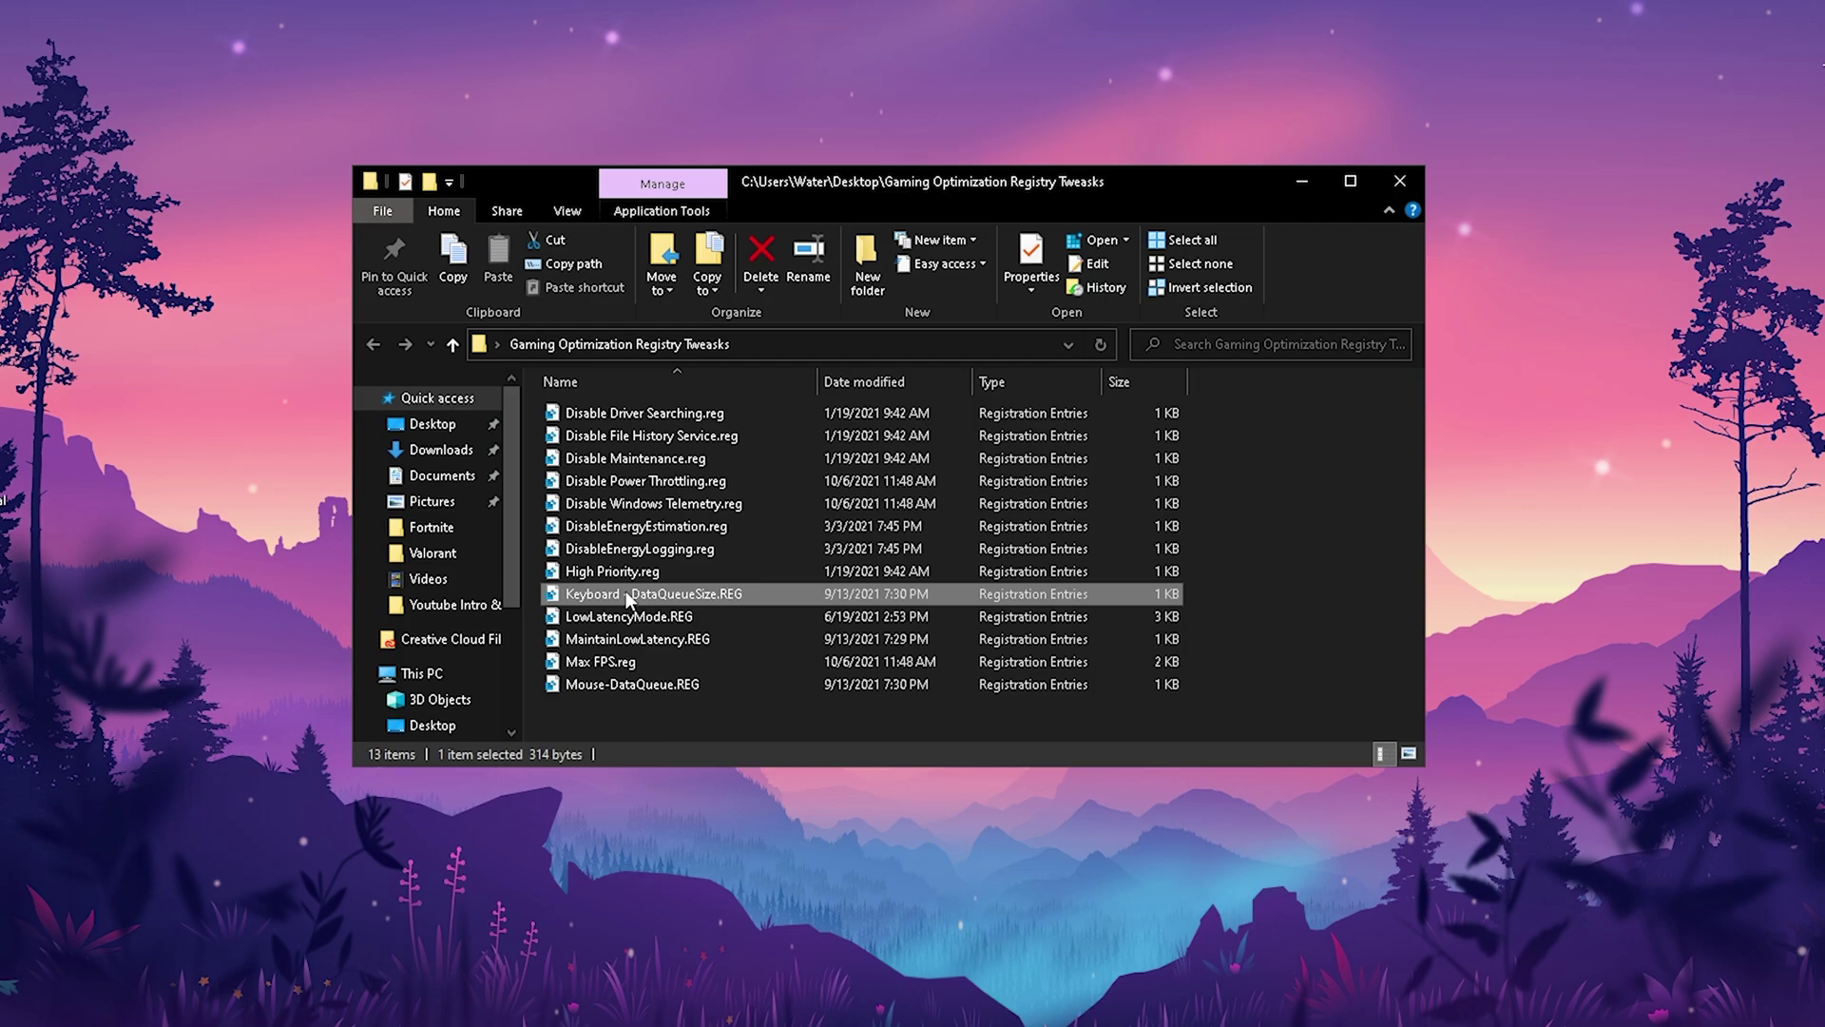
{"action": "left_click", "coordinate": [605, 617]}
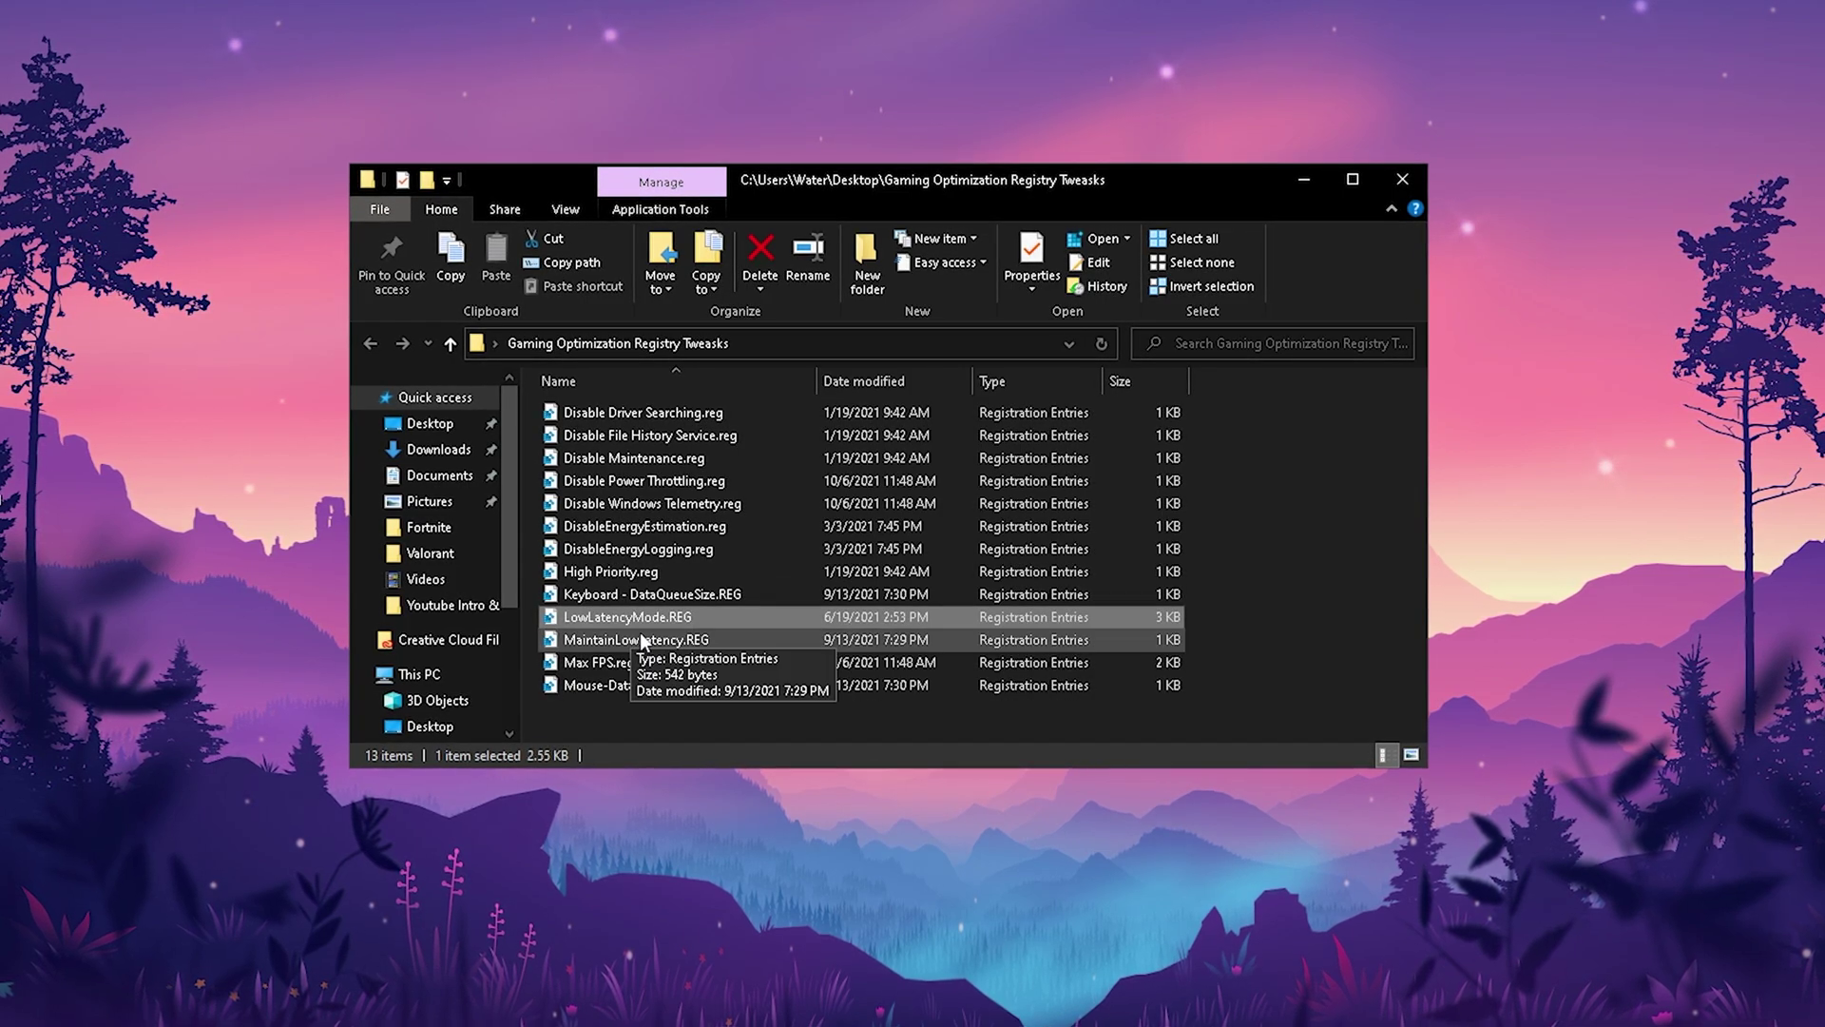
{"action": "left_click", "coordinate": [608, 640]}
{"action": "left_click", "coordinate": [580, 664]}
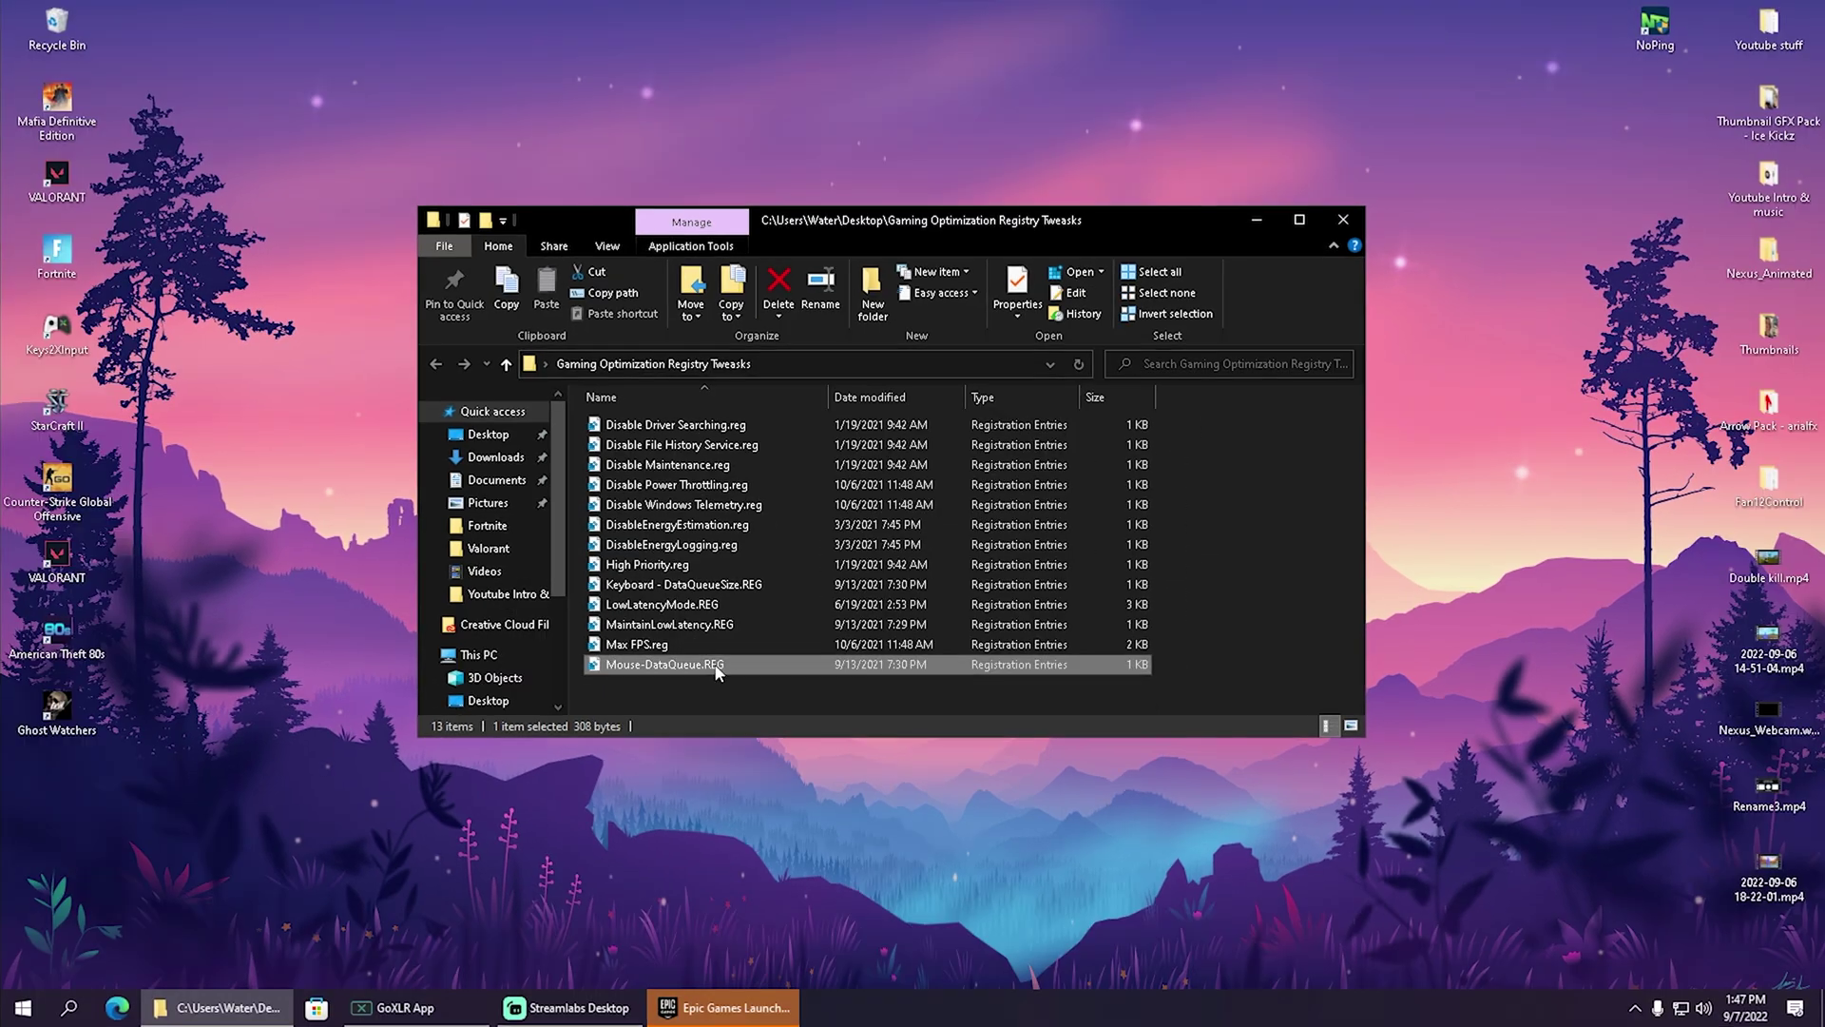
{"action": "left_click", "coordinate": [604, 690]}
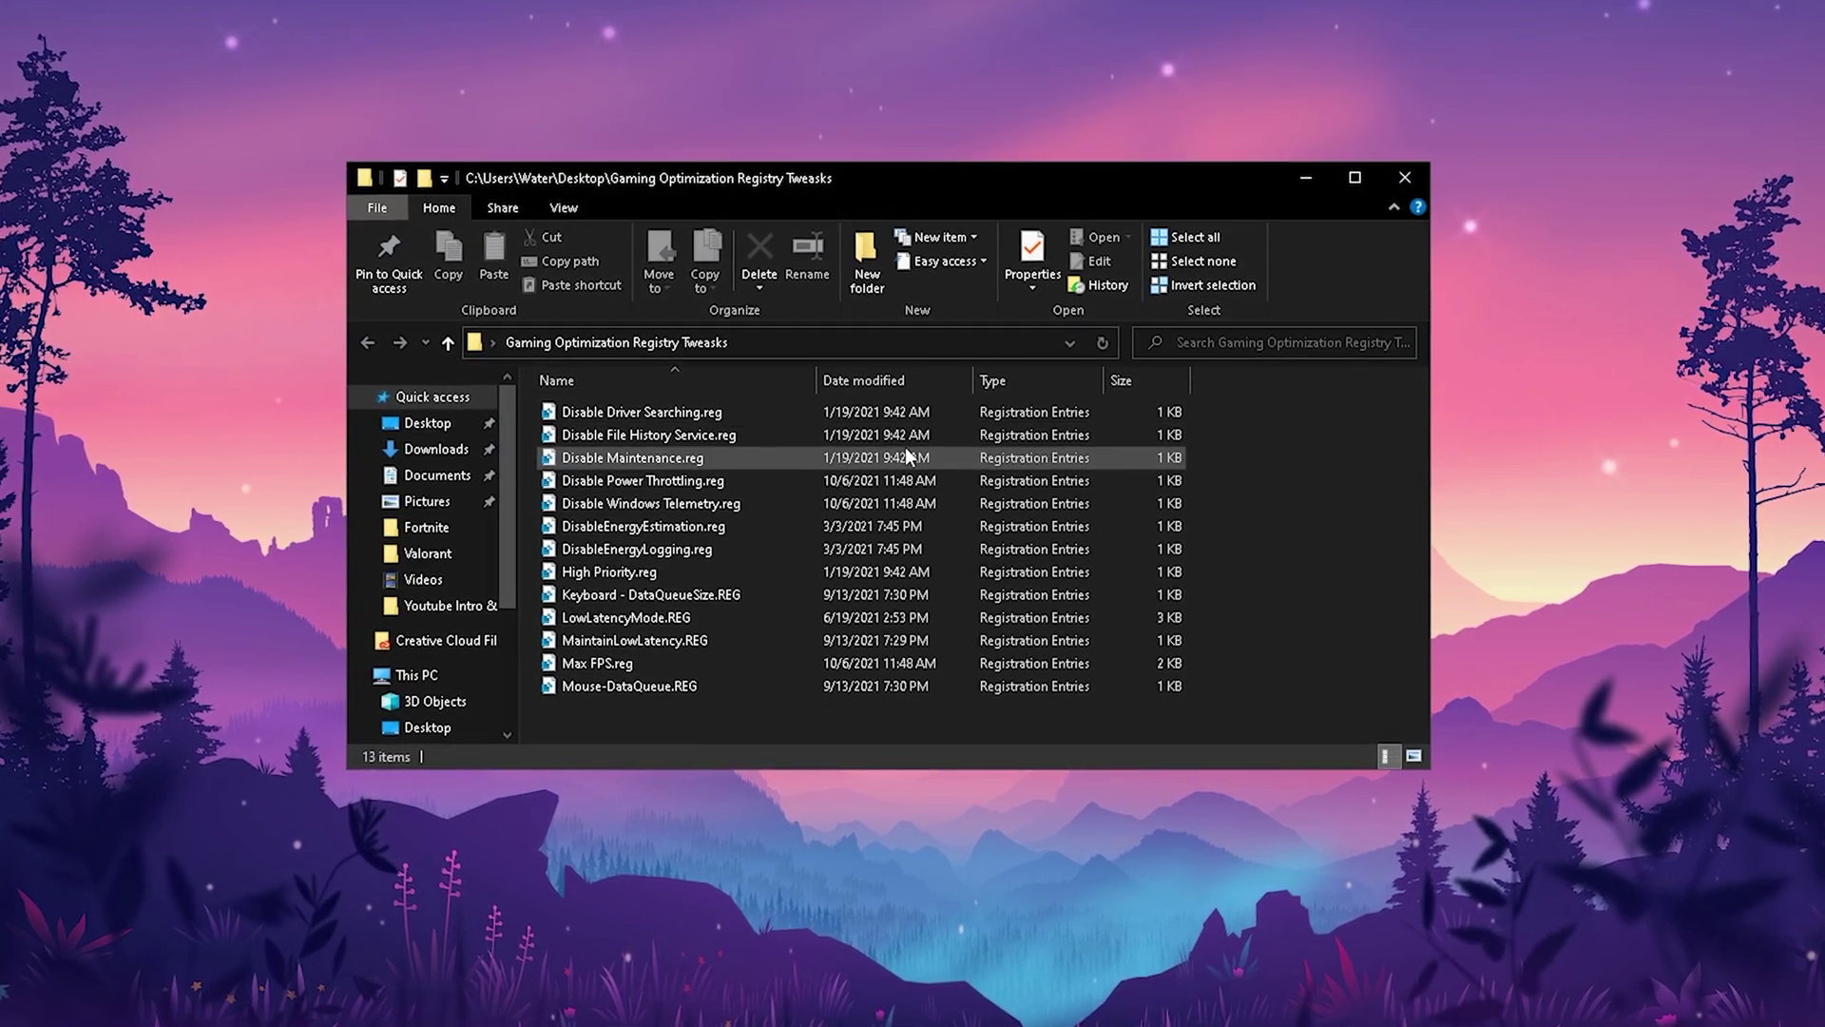
Close the registry folder, launch Disk Cleanup from the Clean Junk Files desktop folder and reposition its window on the cleared desktop.
{"action": "left_click", "coordinate": [1405, 179]}
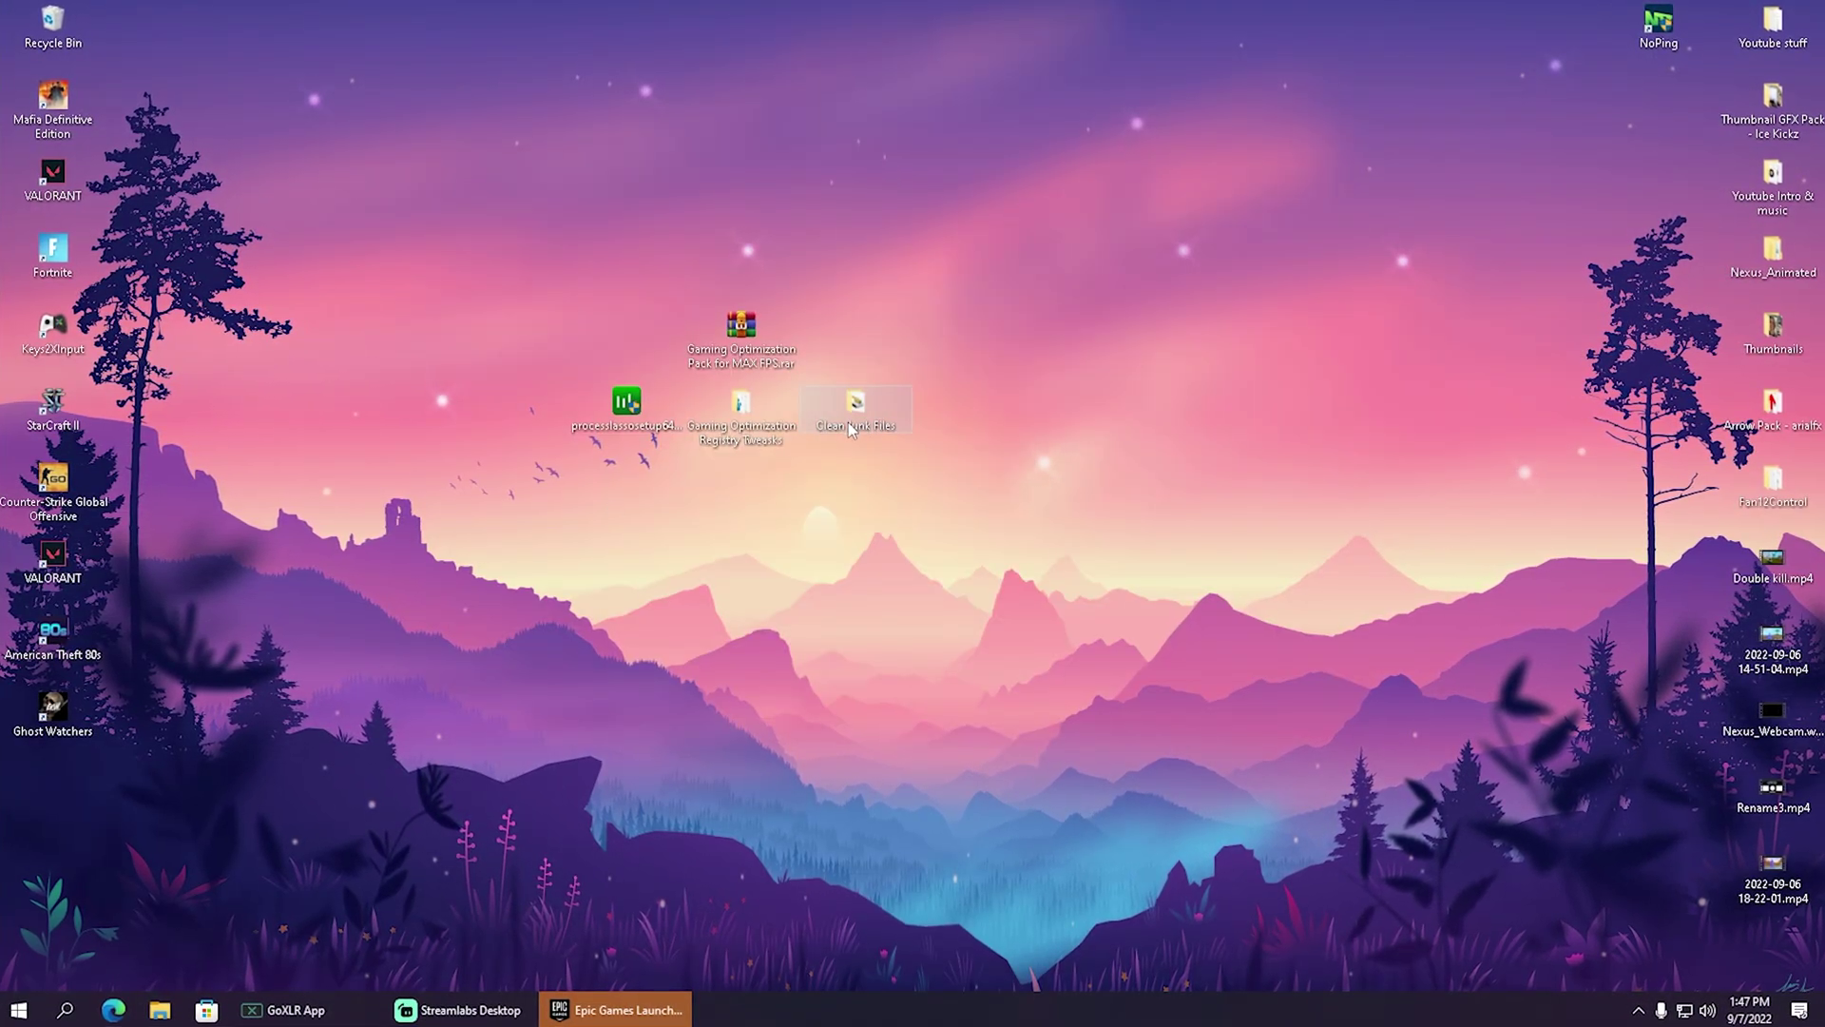
{"action": "double_click", "coordinate": [851, 423]}
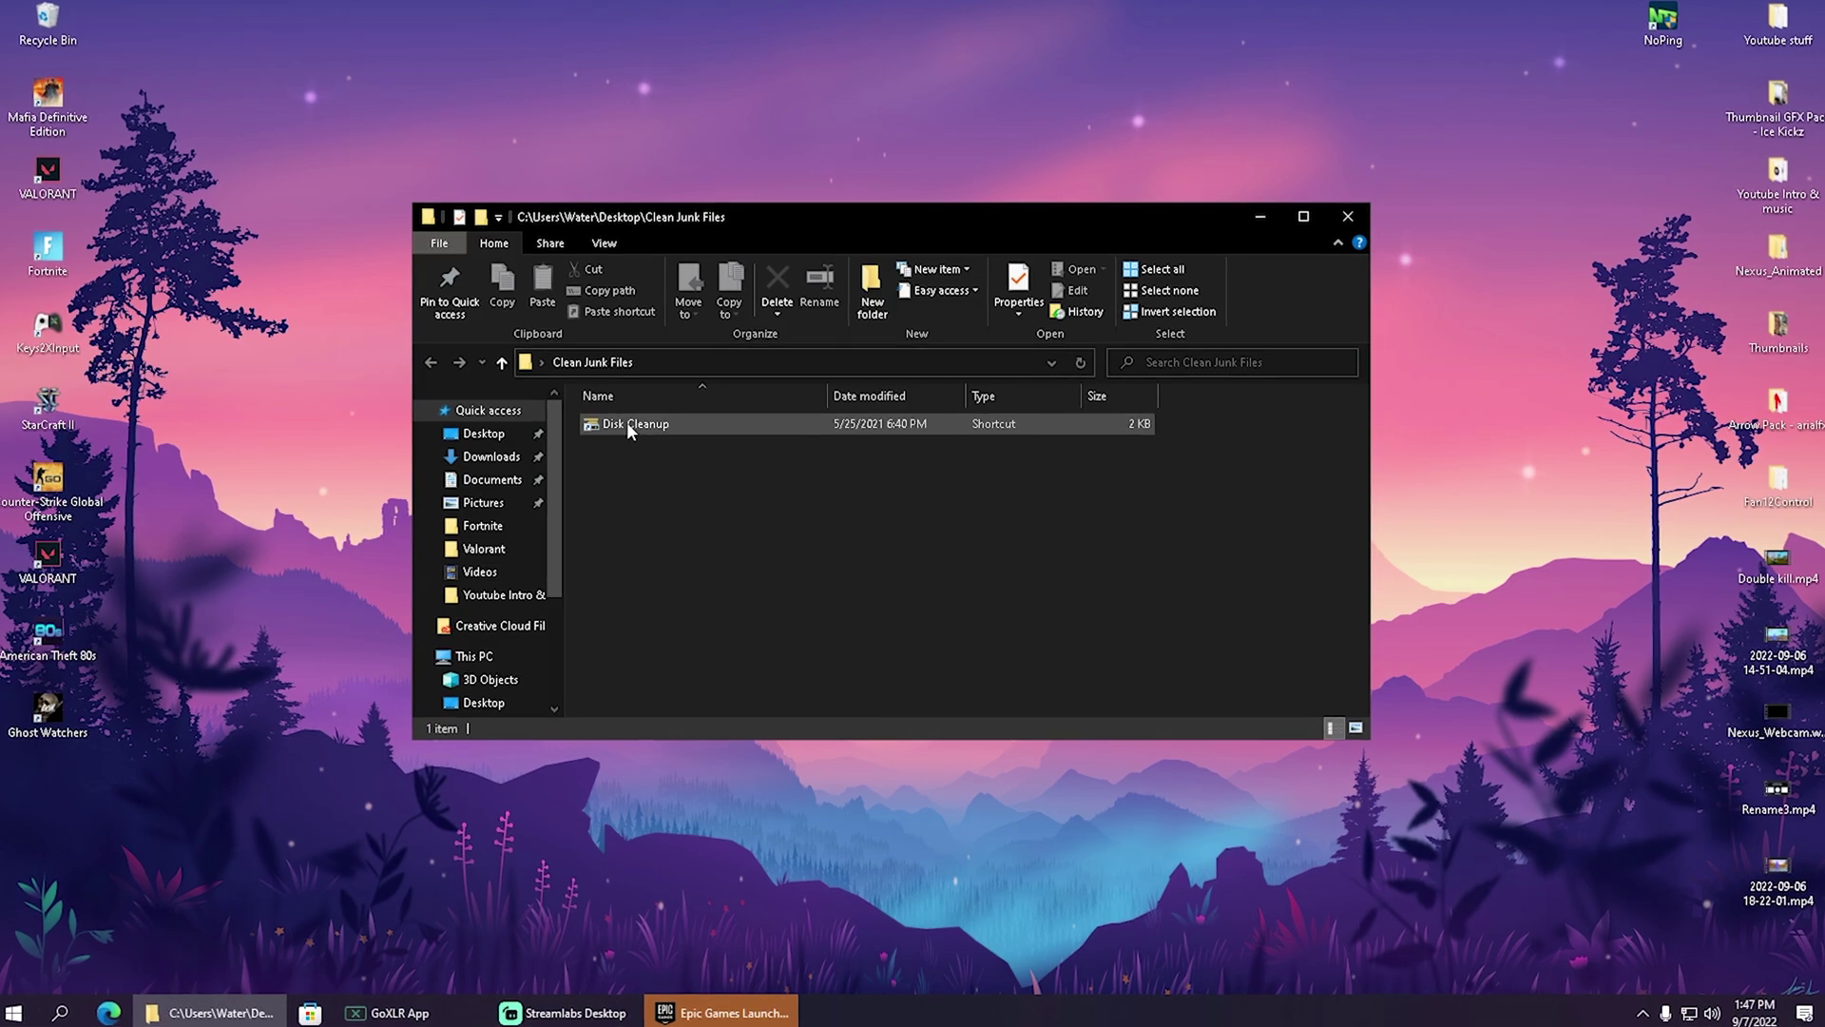
{"action": "double_click", "coordinate": [625, 423]}
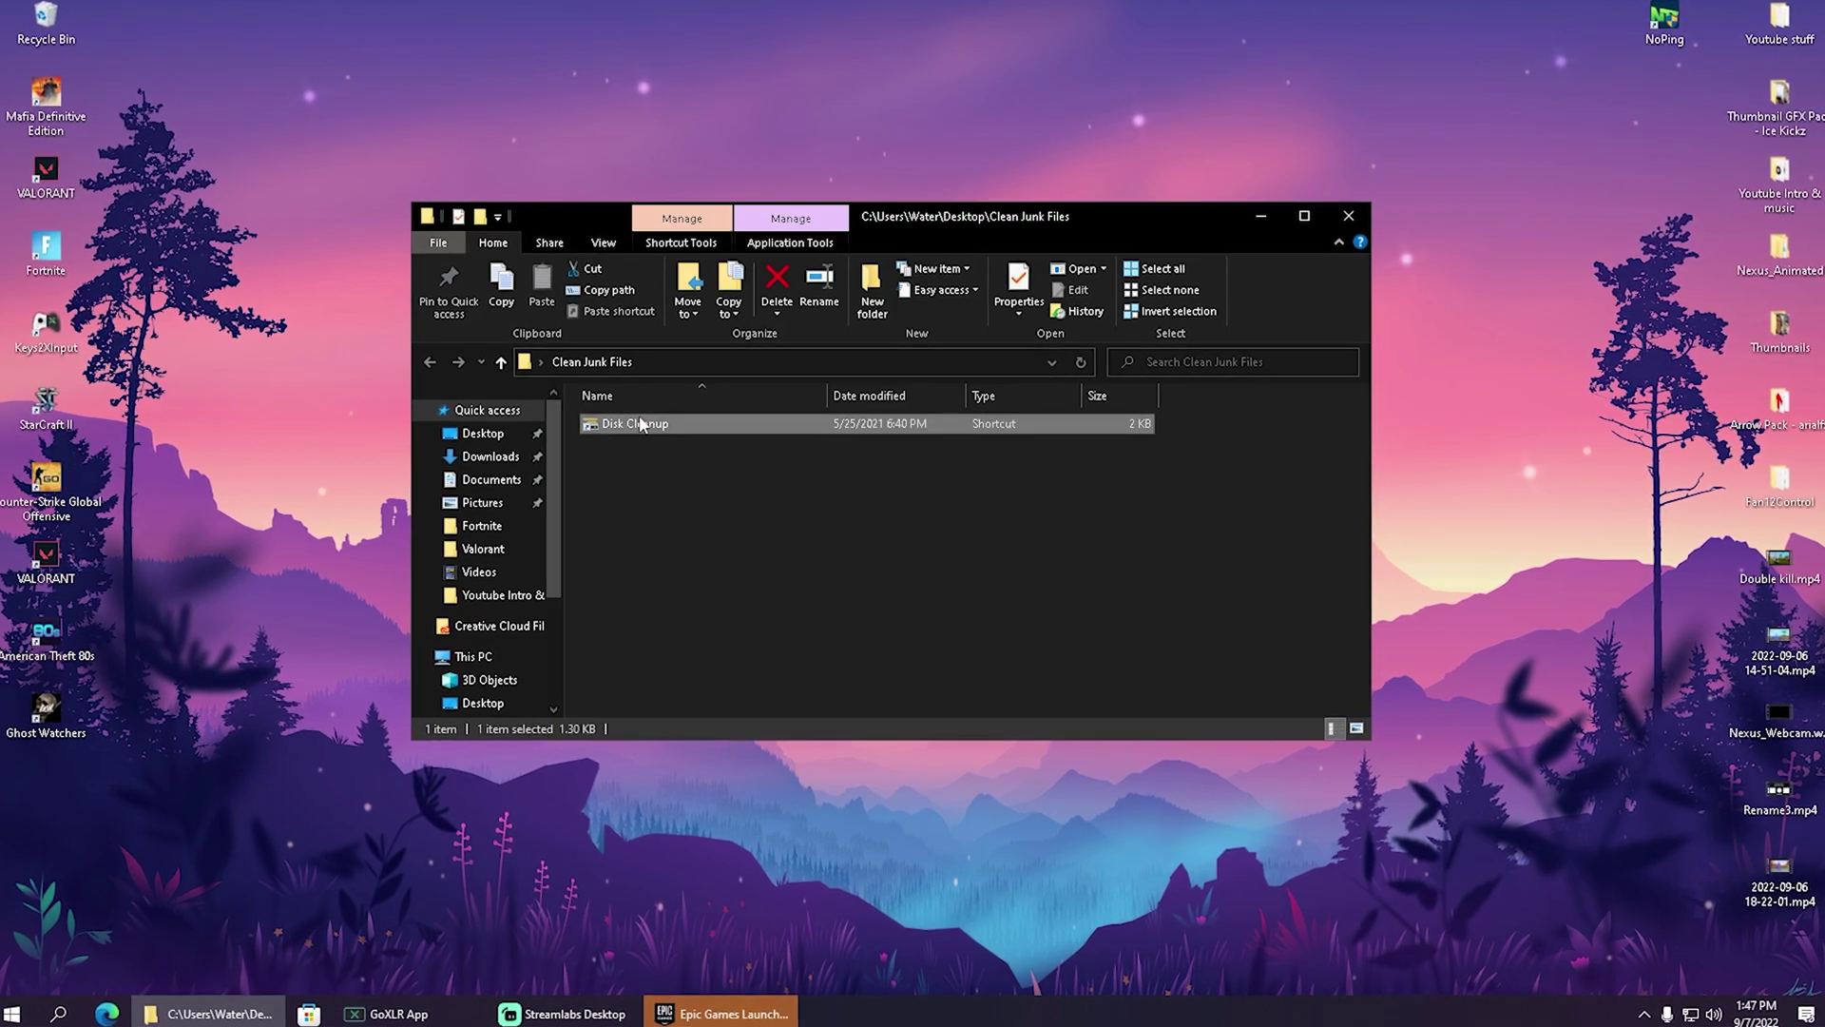
{"action": "left_click", "coordinate": [1344, 216]}
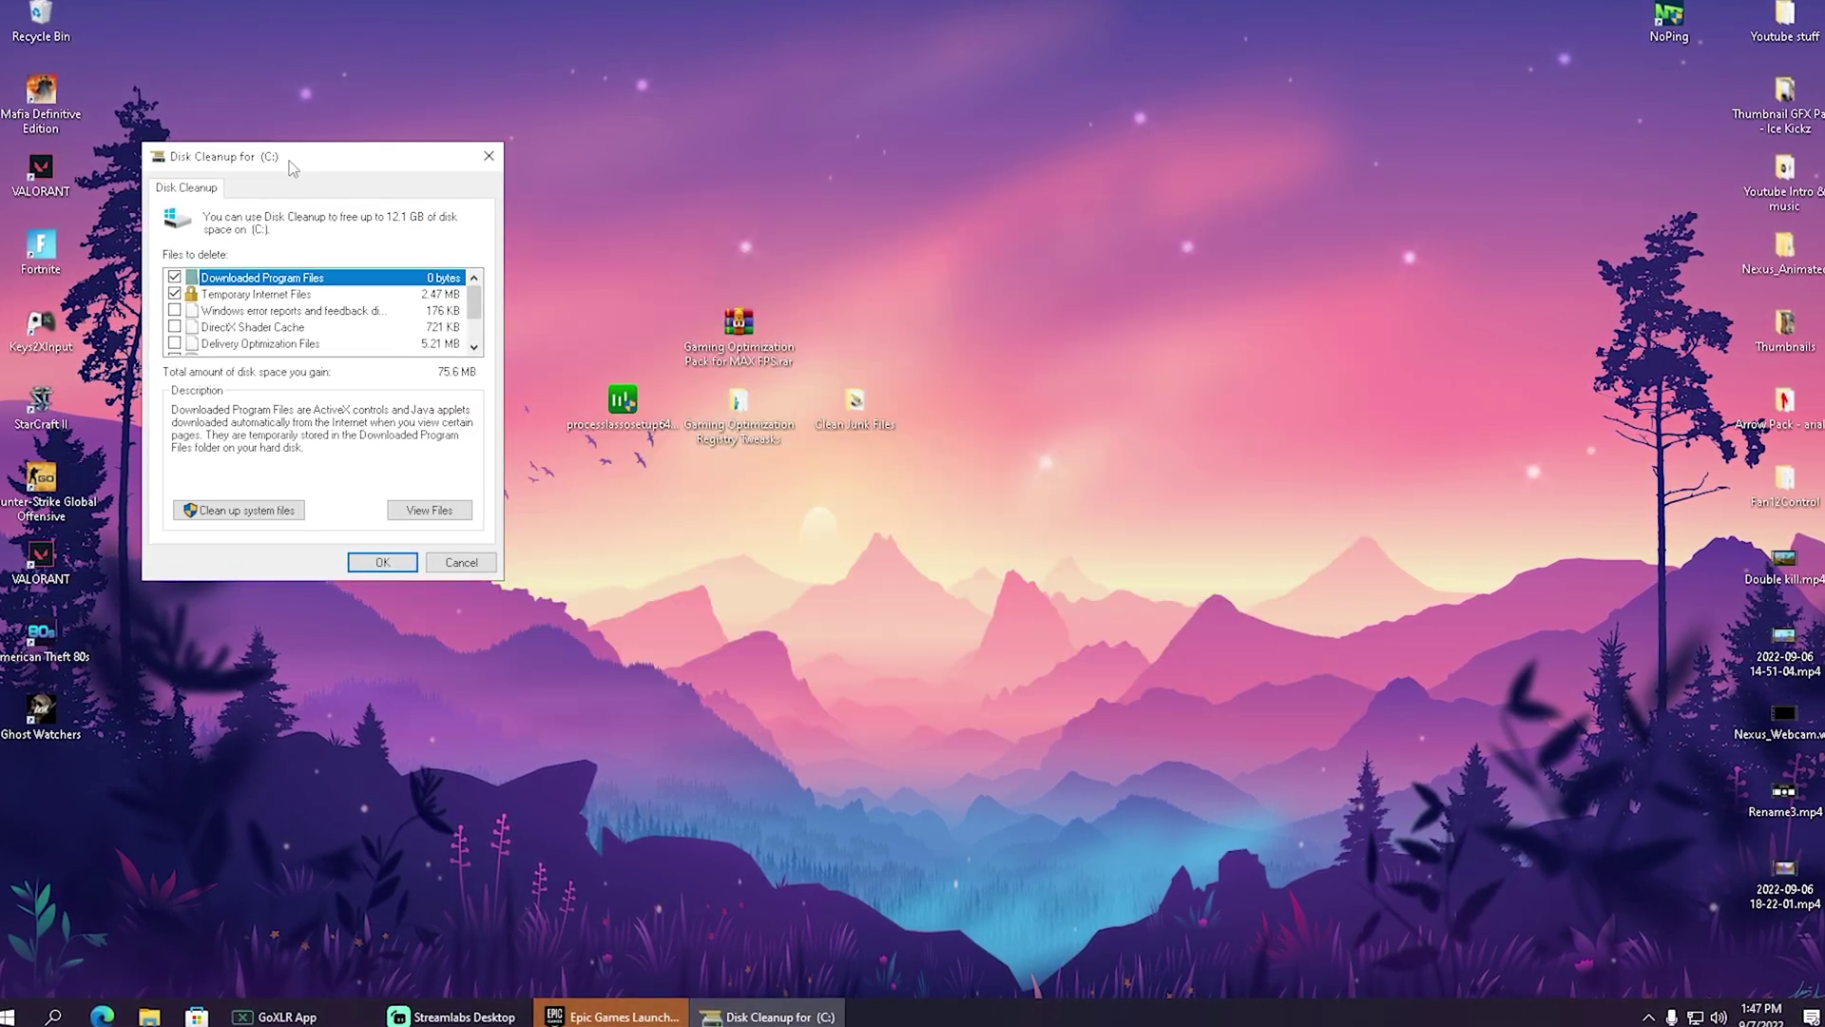
{"action": "left_click_drag", "start_coordinate": [289, 162], "coordinate": [829, 267]}
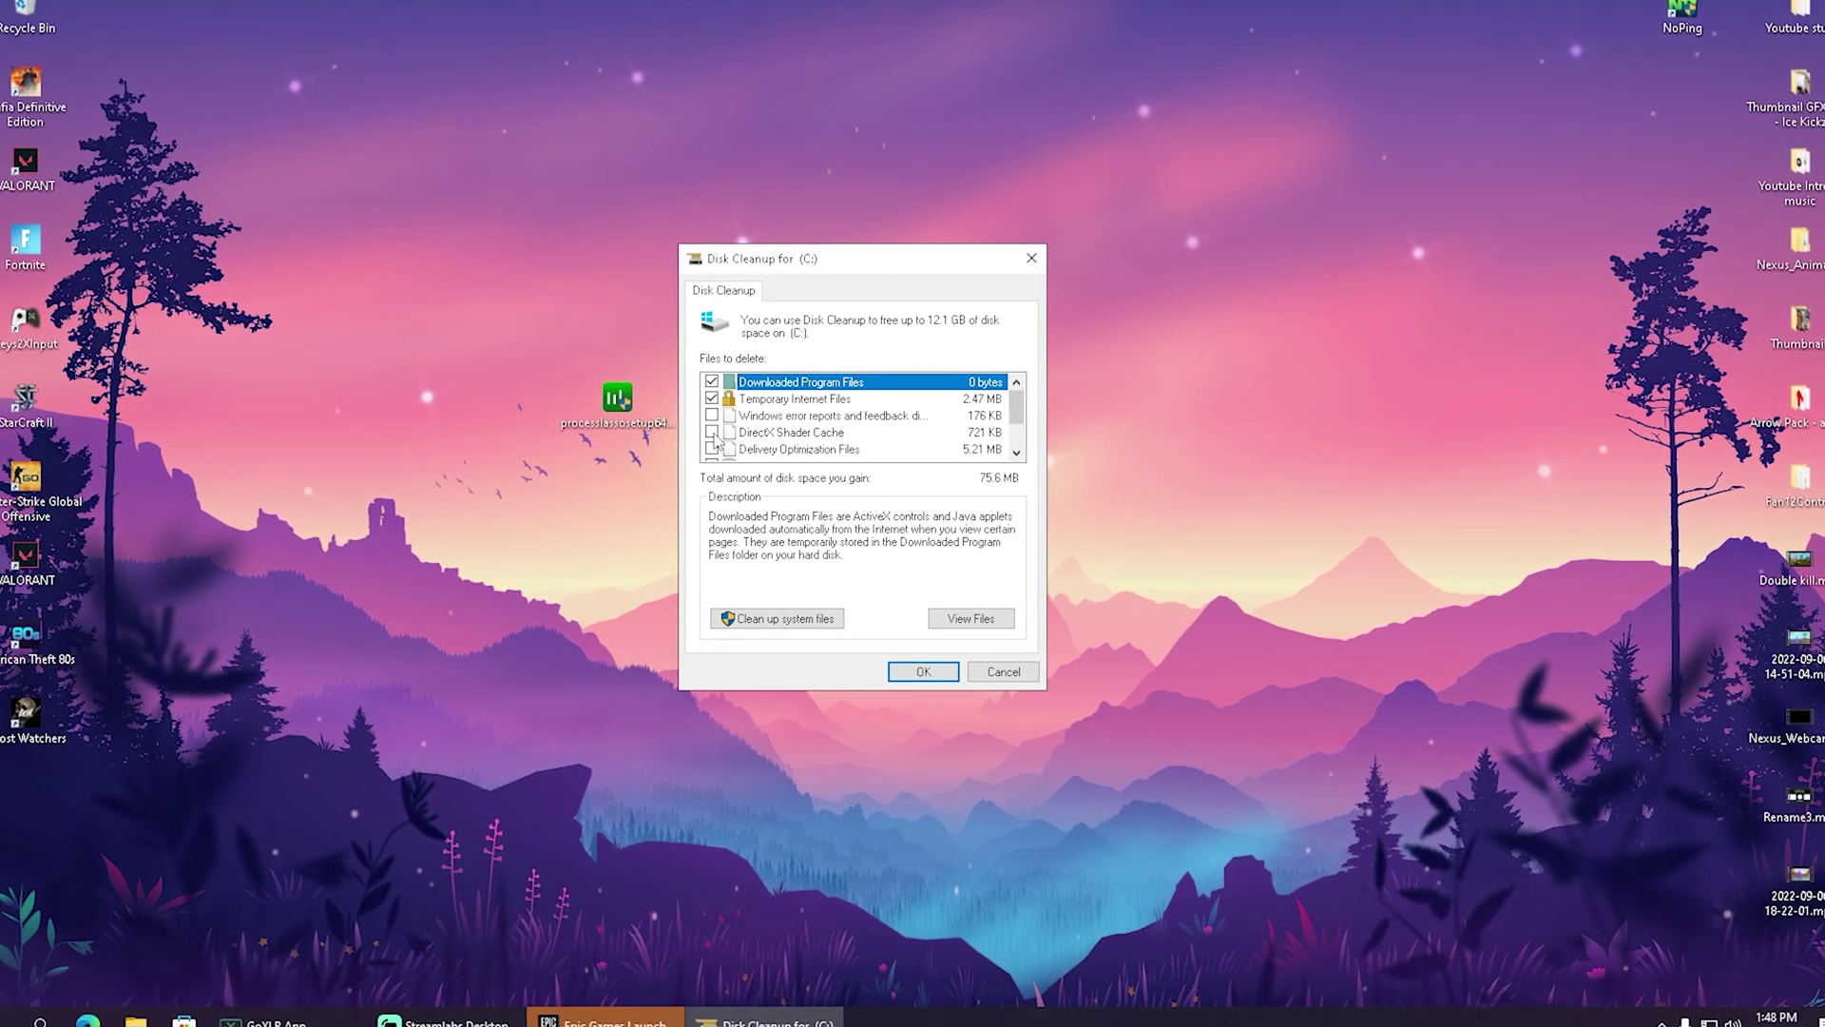
Mark every file category for drive C, including DirectX Shader Cache, Delivery Optimization Files, Recycle Bin and Temporary files, and run the cleanup.
{"action": "left_click", "coordinate": [738, 434]}
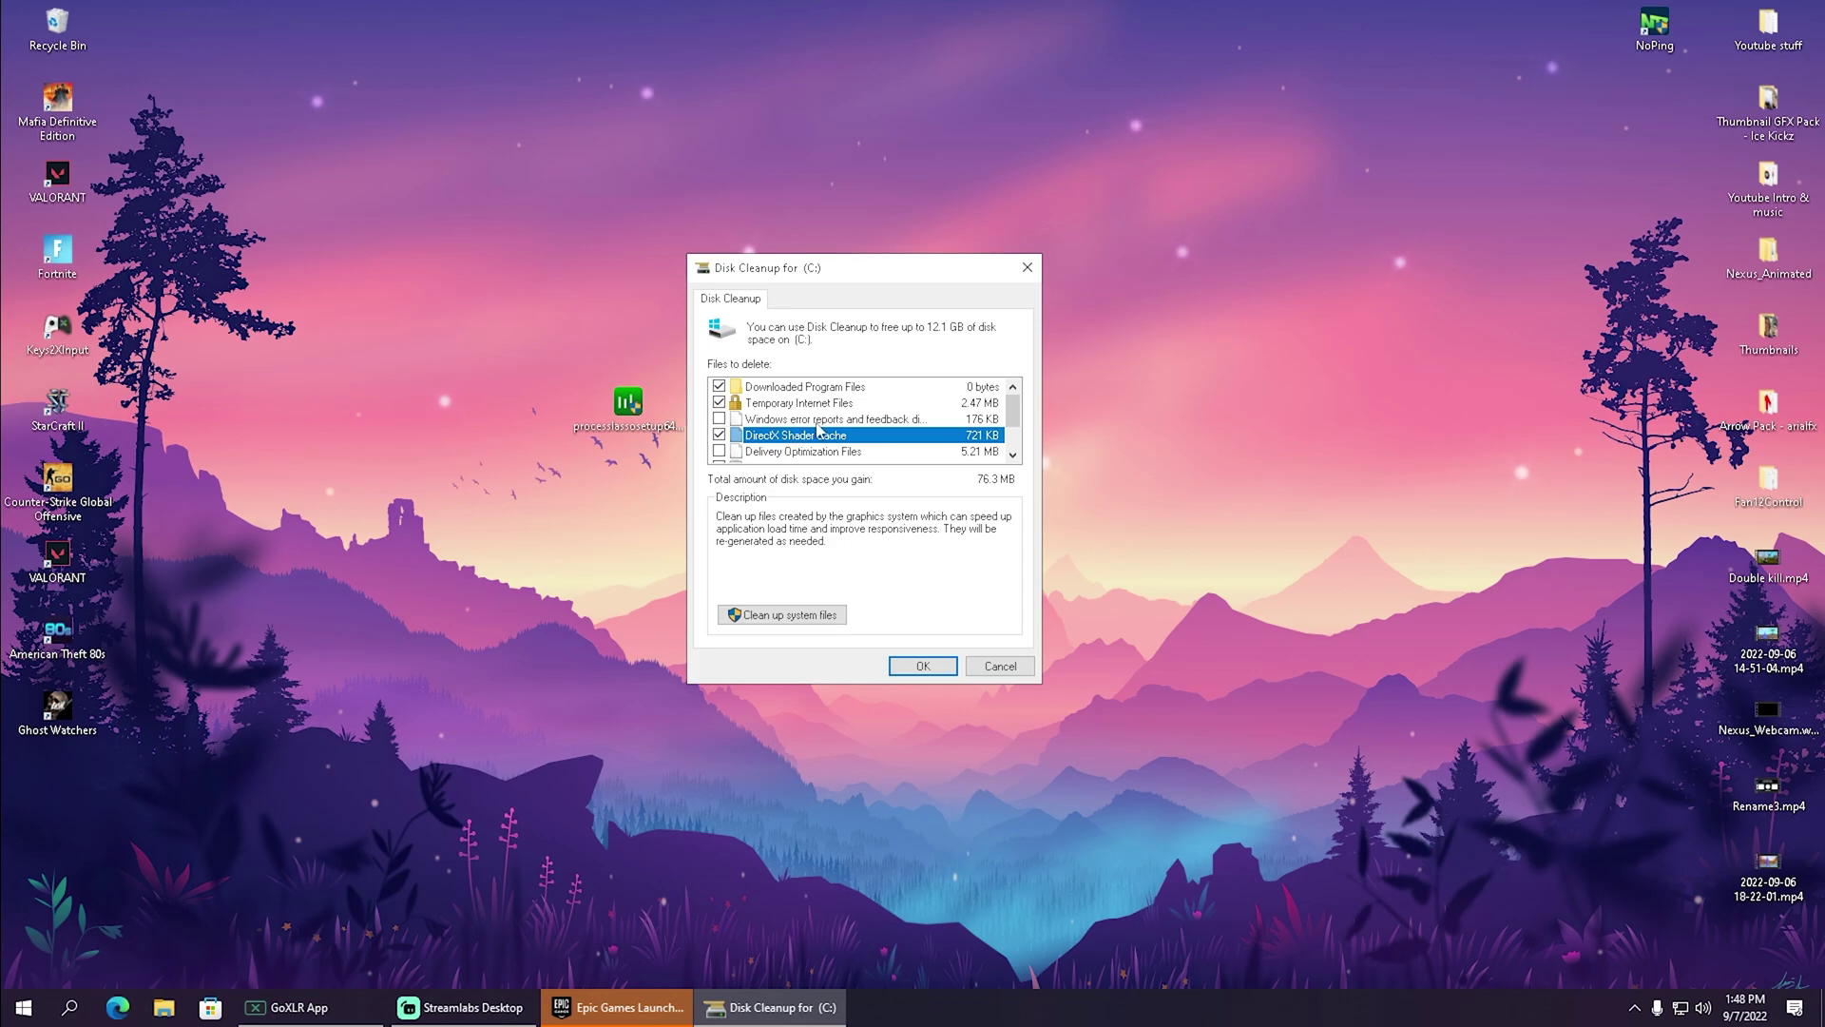
{"action": "scroll", "coordinate": [826, 431], "scroll_direction": "down", "scroll_amount": 1}
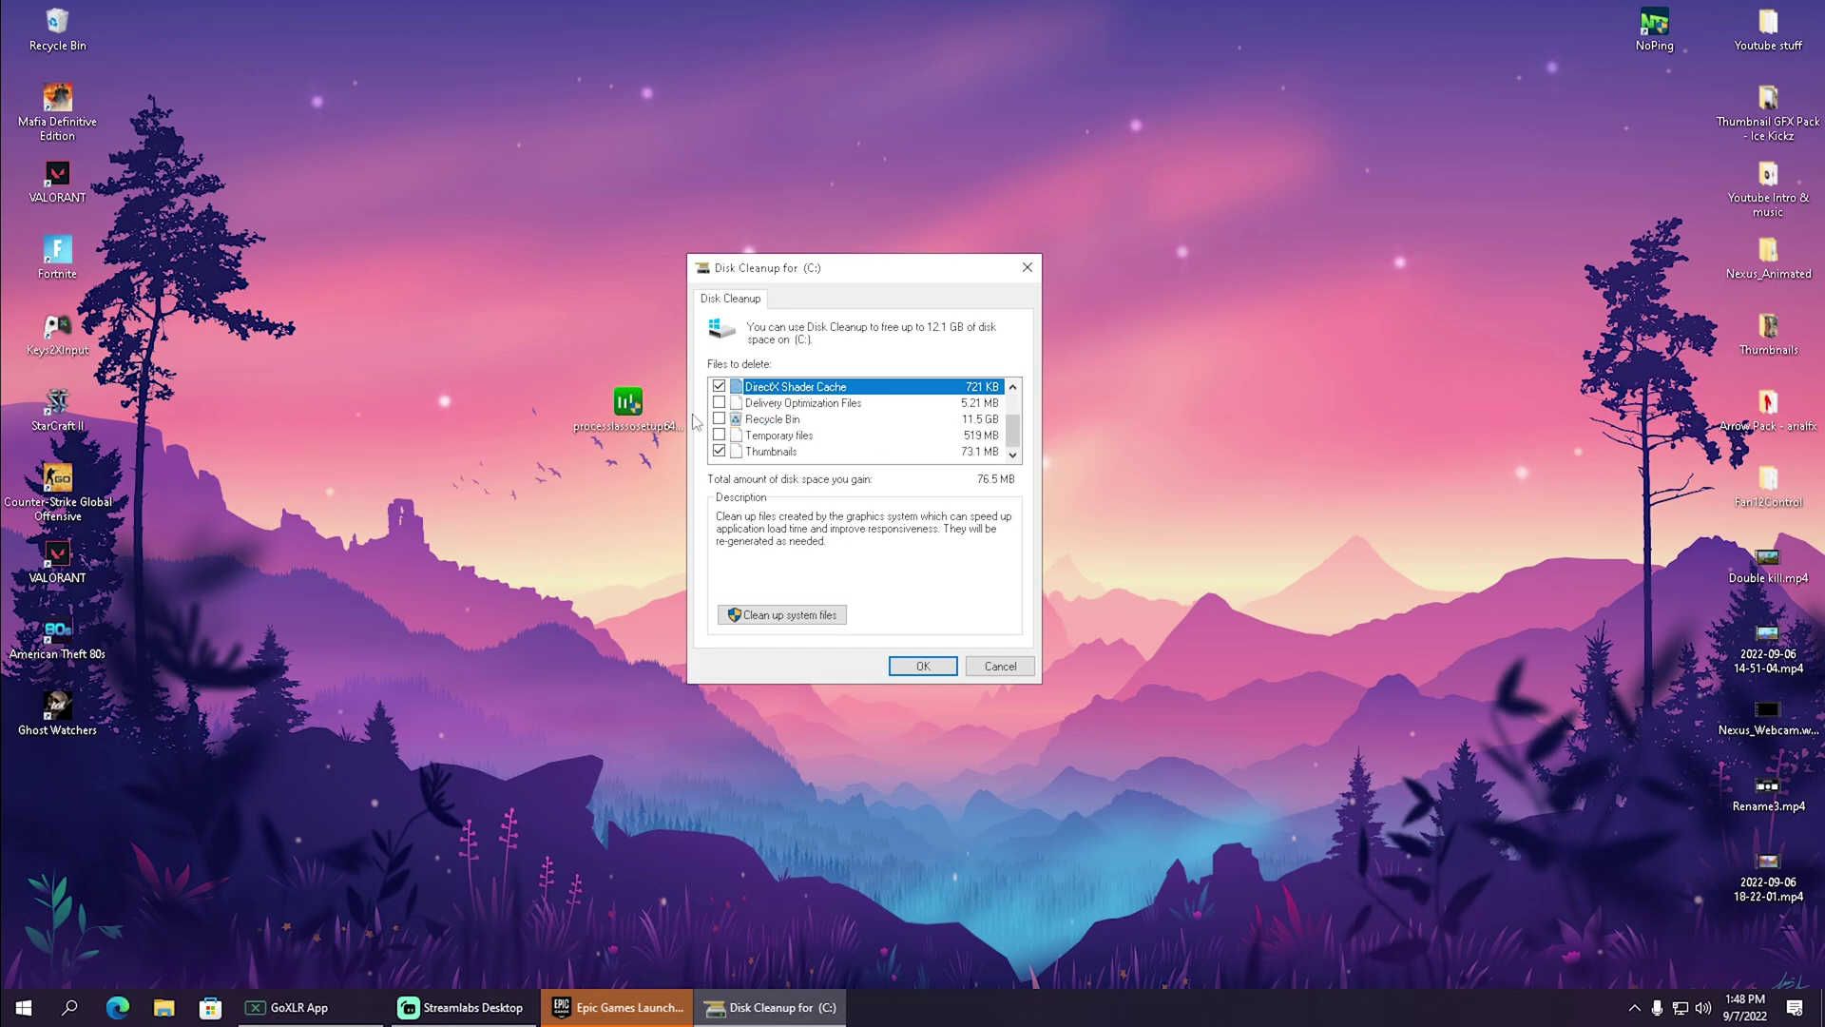
{"action": "left_click", "coordinate": [770, 423]}
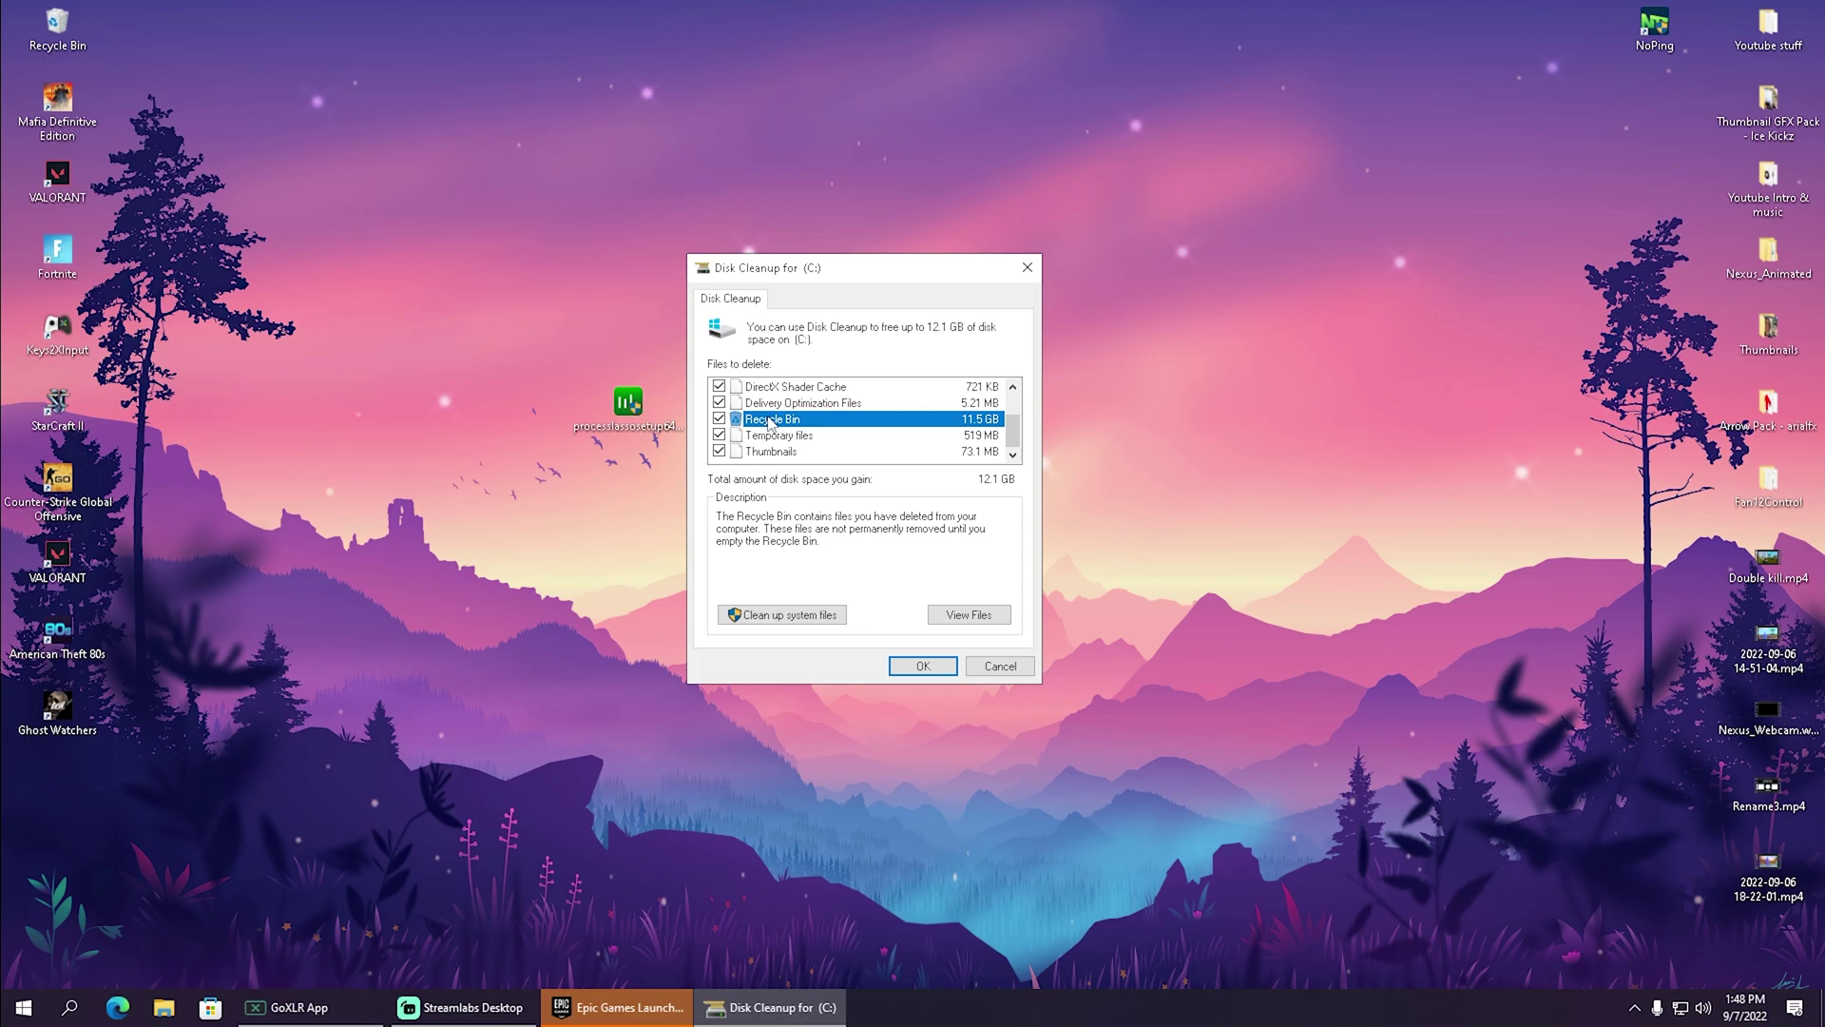
{"action": "scroll", "coordinate": [919, 434], "scroll_direction": "up", "scroll_amount": 1}
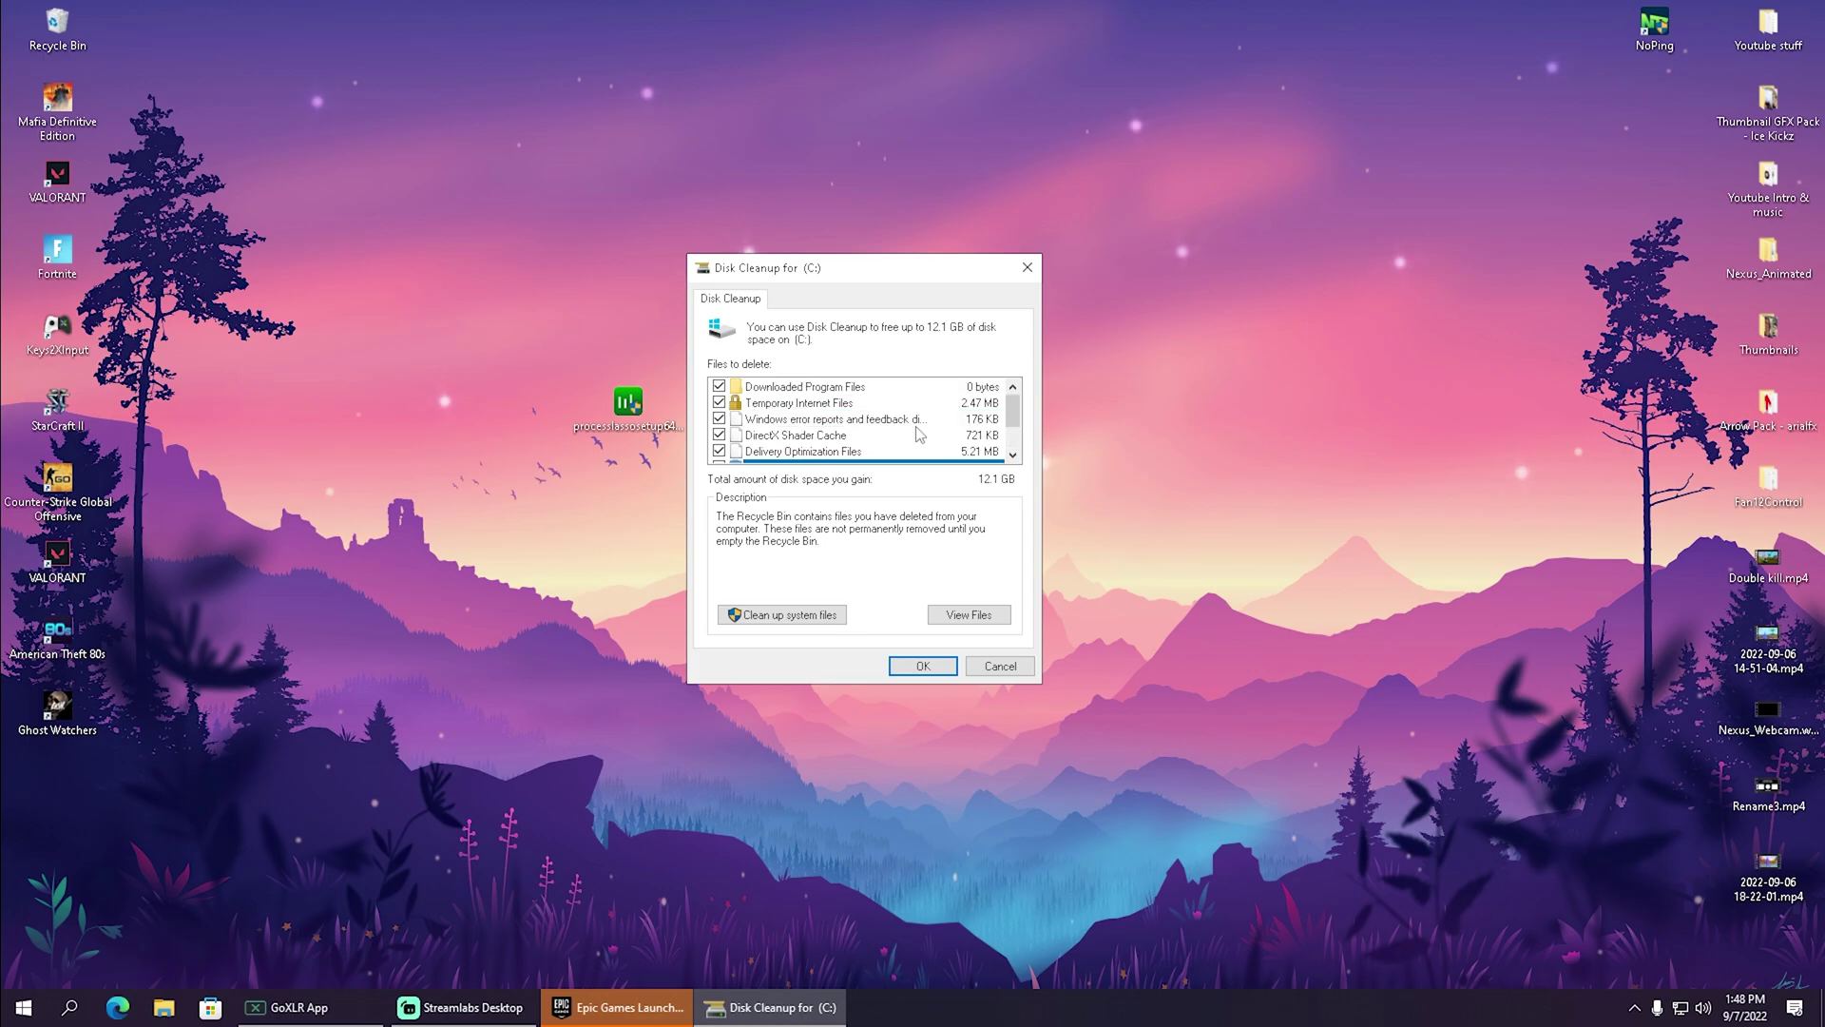
{"action": "left_click", "coordinate": [920, 669]}
{"action": "left_click", "coordinate": [935, 522]}
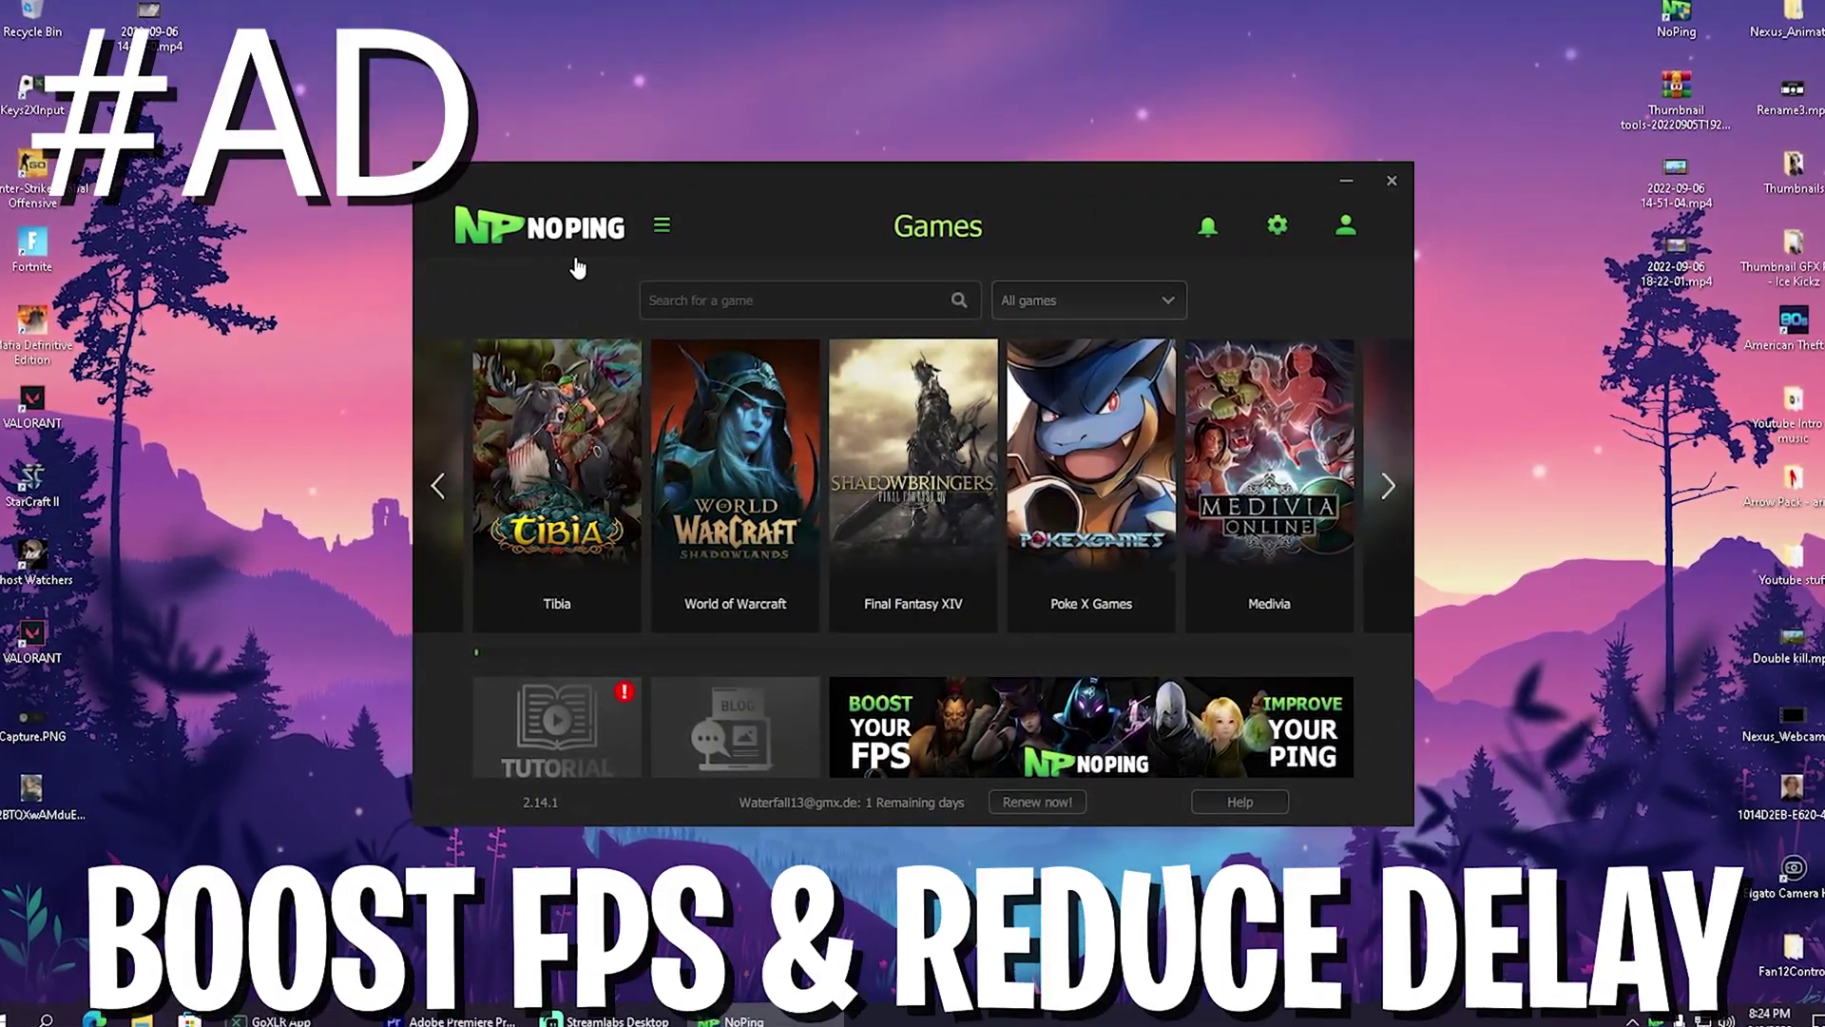
{"action": "left_click", "coordinate": [1274, 226]}
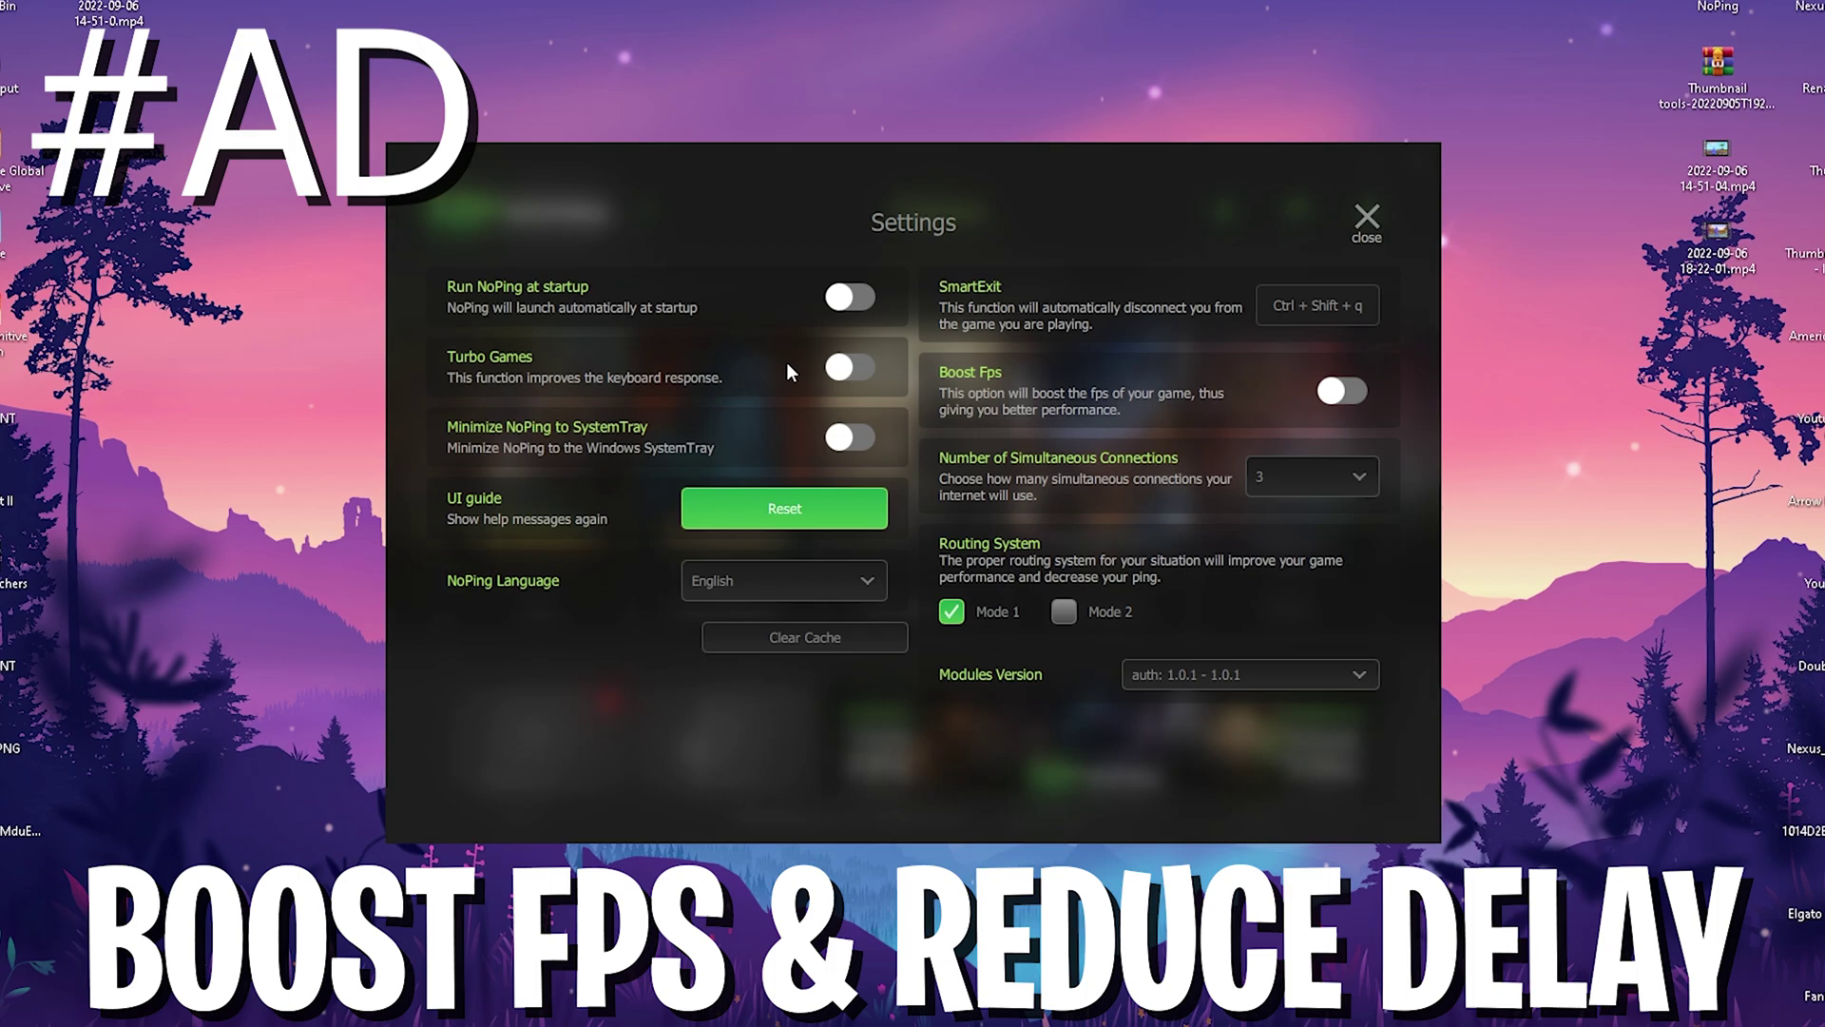
{"action": "left_click", "coordinate": [1367, 219]}
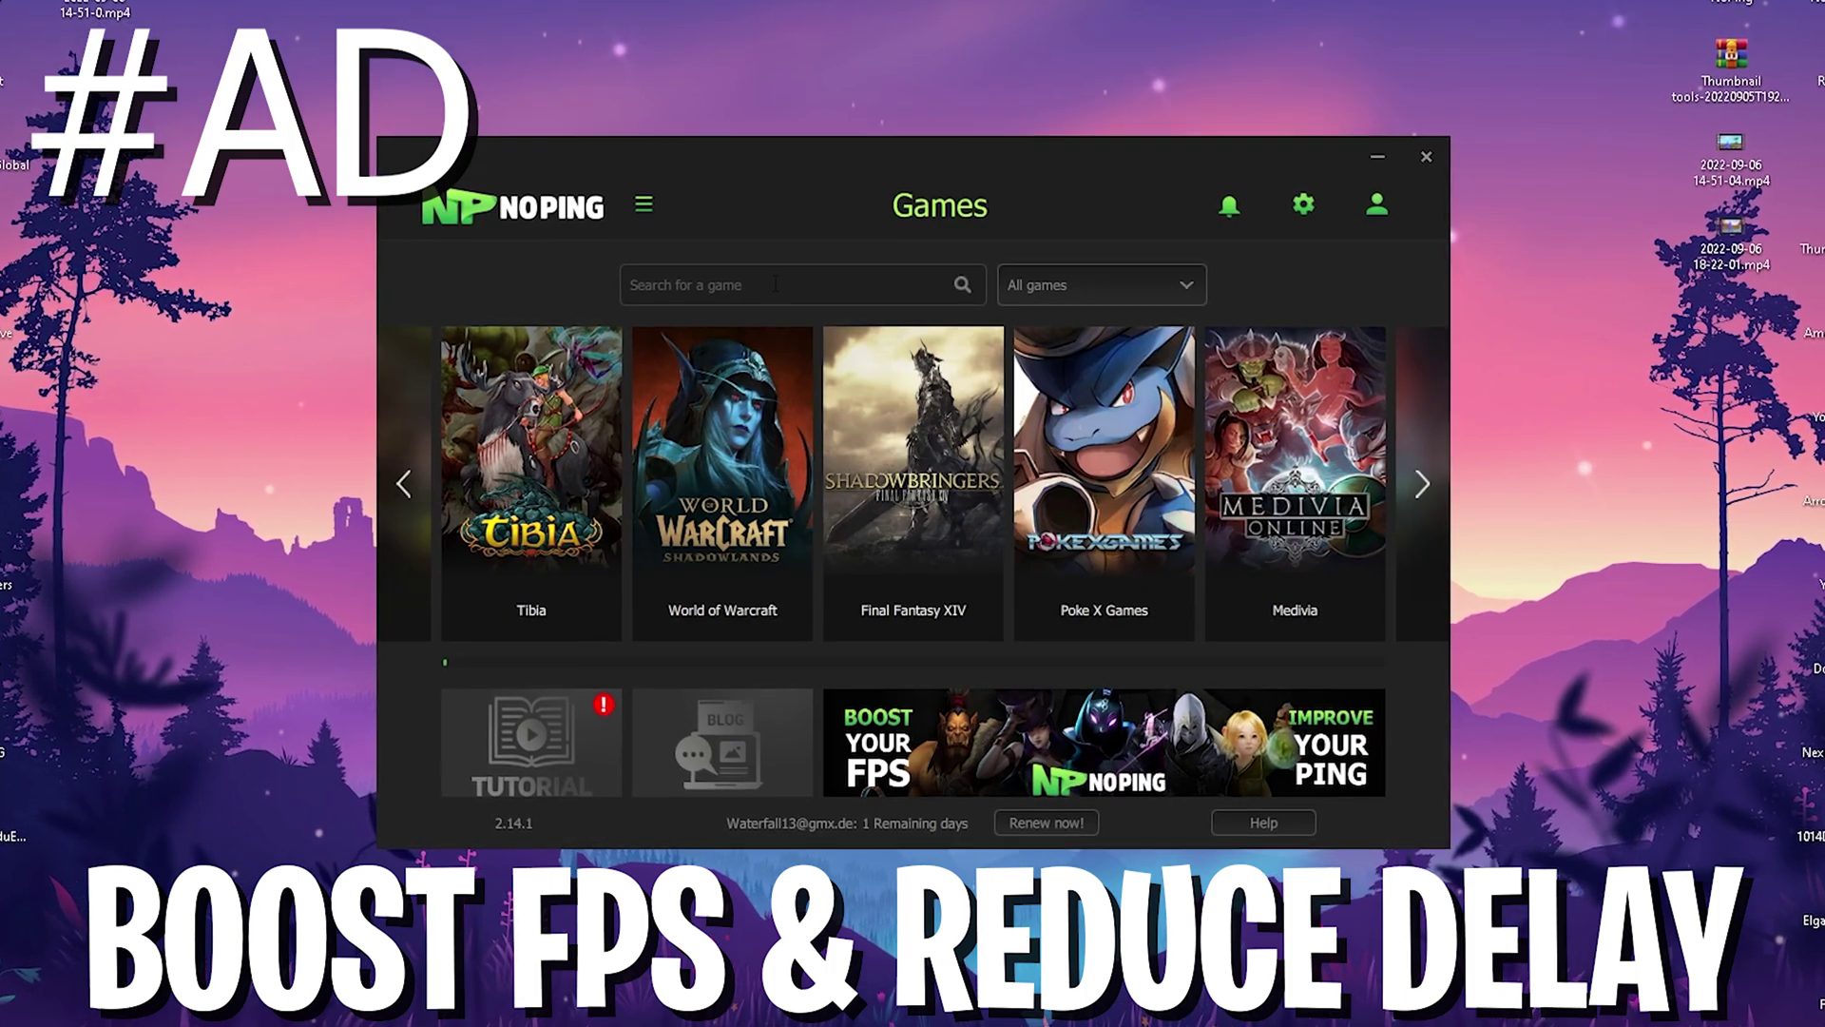
{"action": "left_click", "coordinate": [775, 285]}
{"action": "type", "text": "Fortni"}
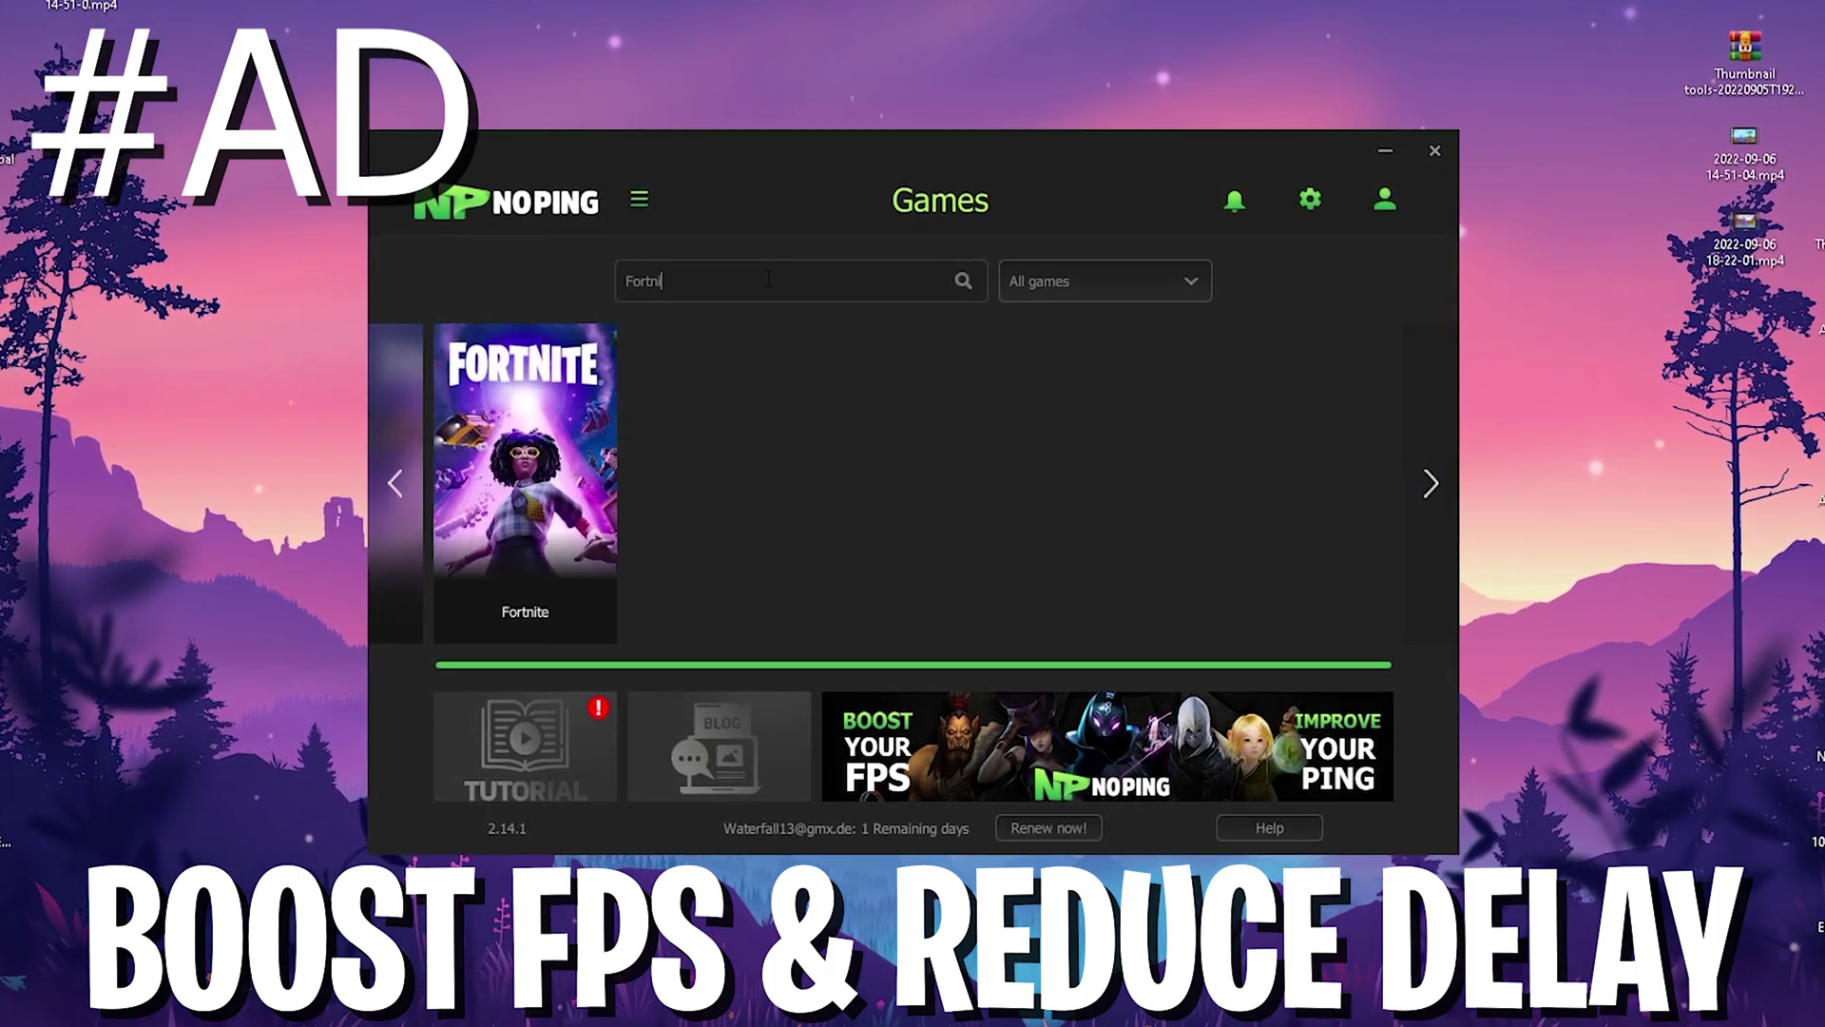
{"action": "mouse_move", "coordinate": [573, 428]}
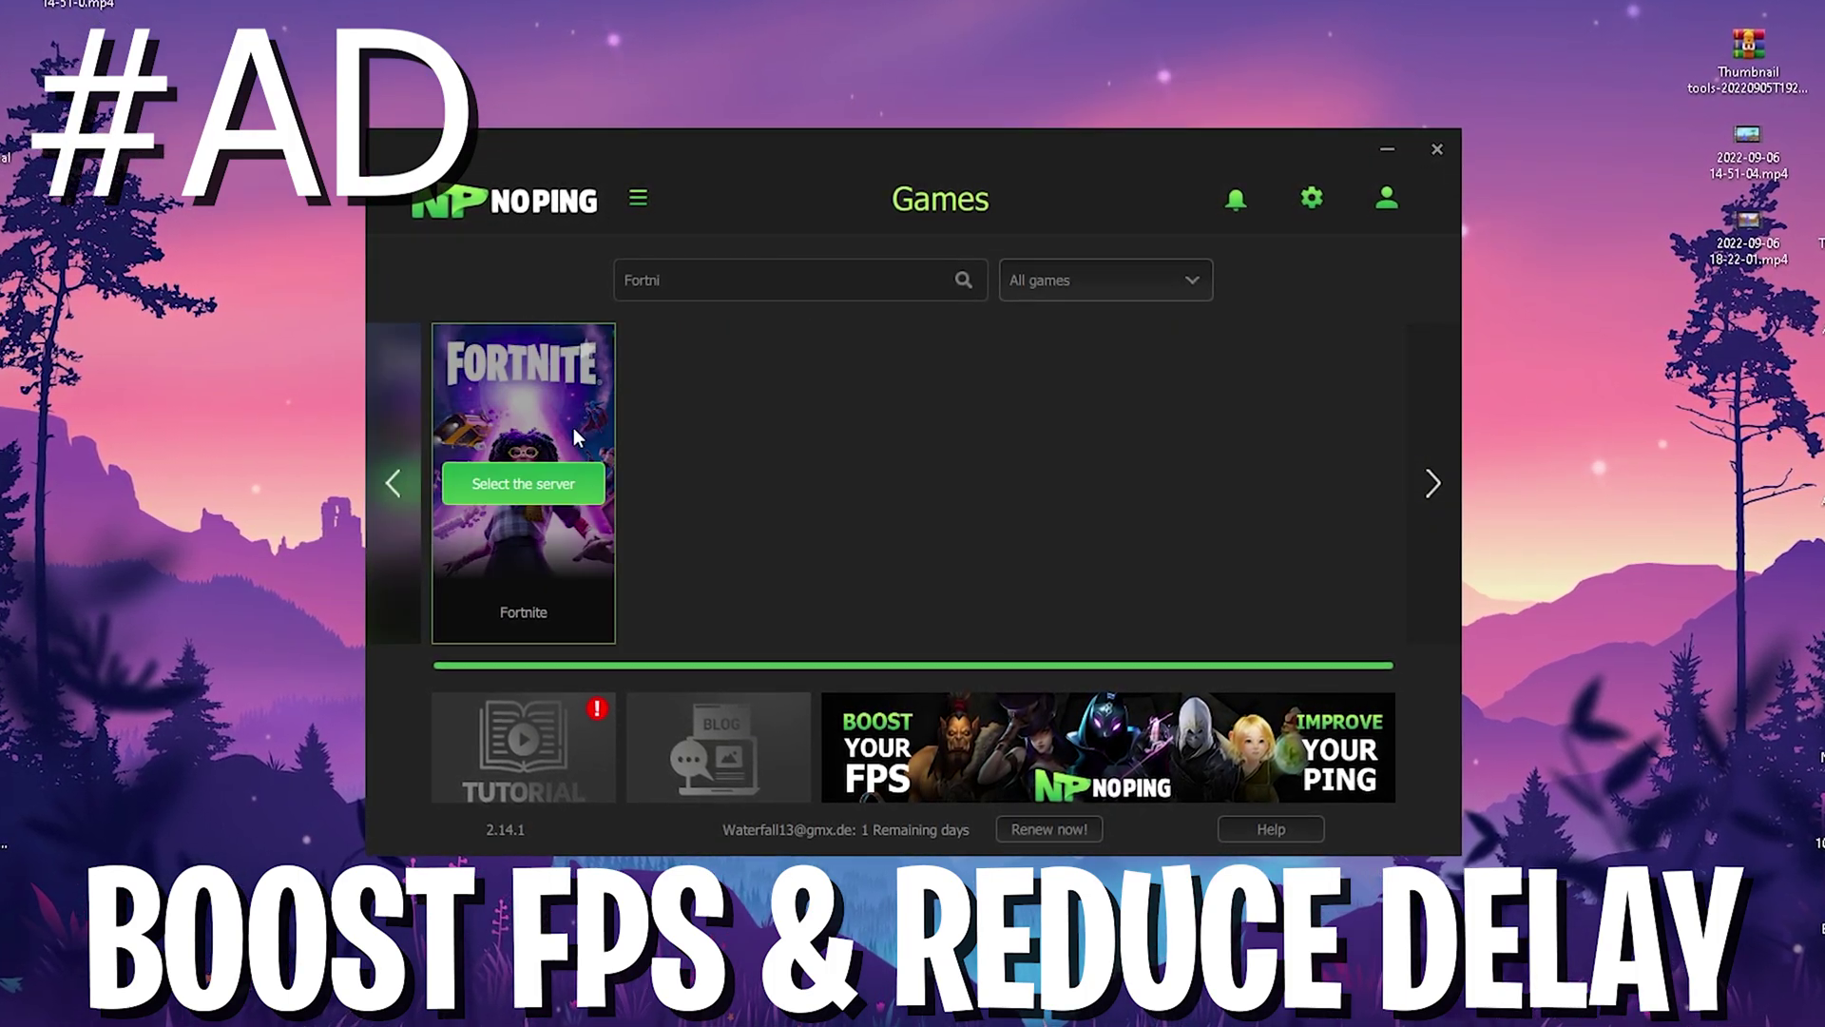
{"action": "left_click", "coordinate": [513, 485]}
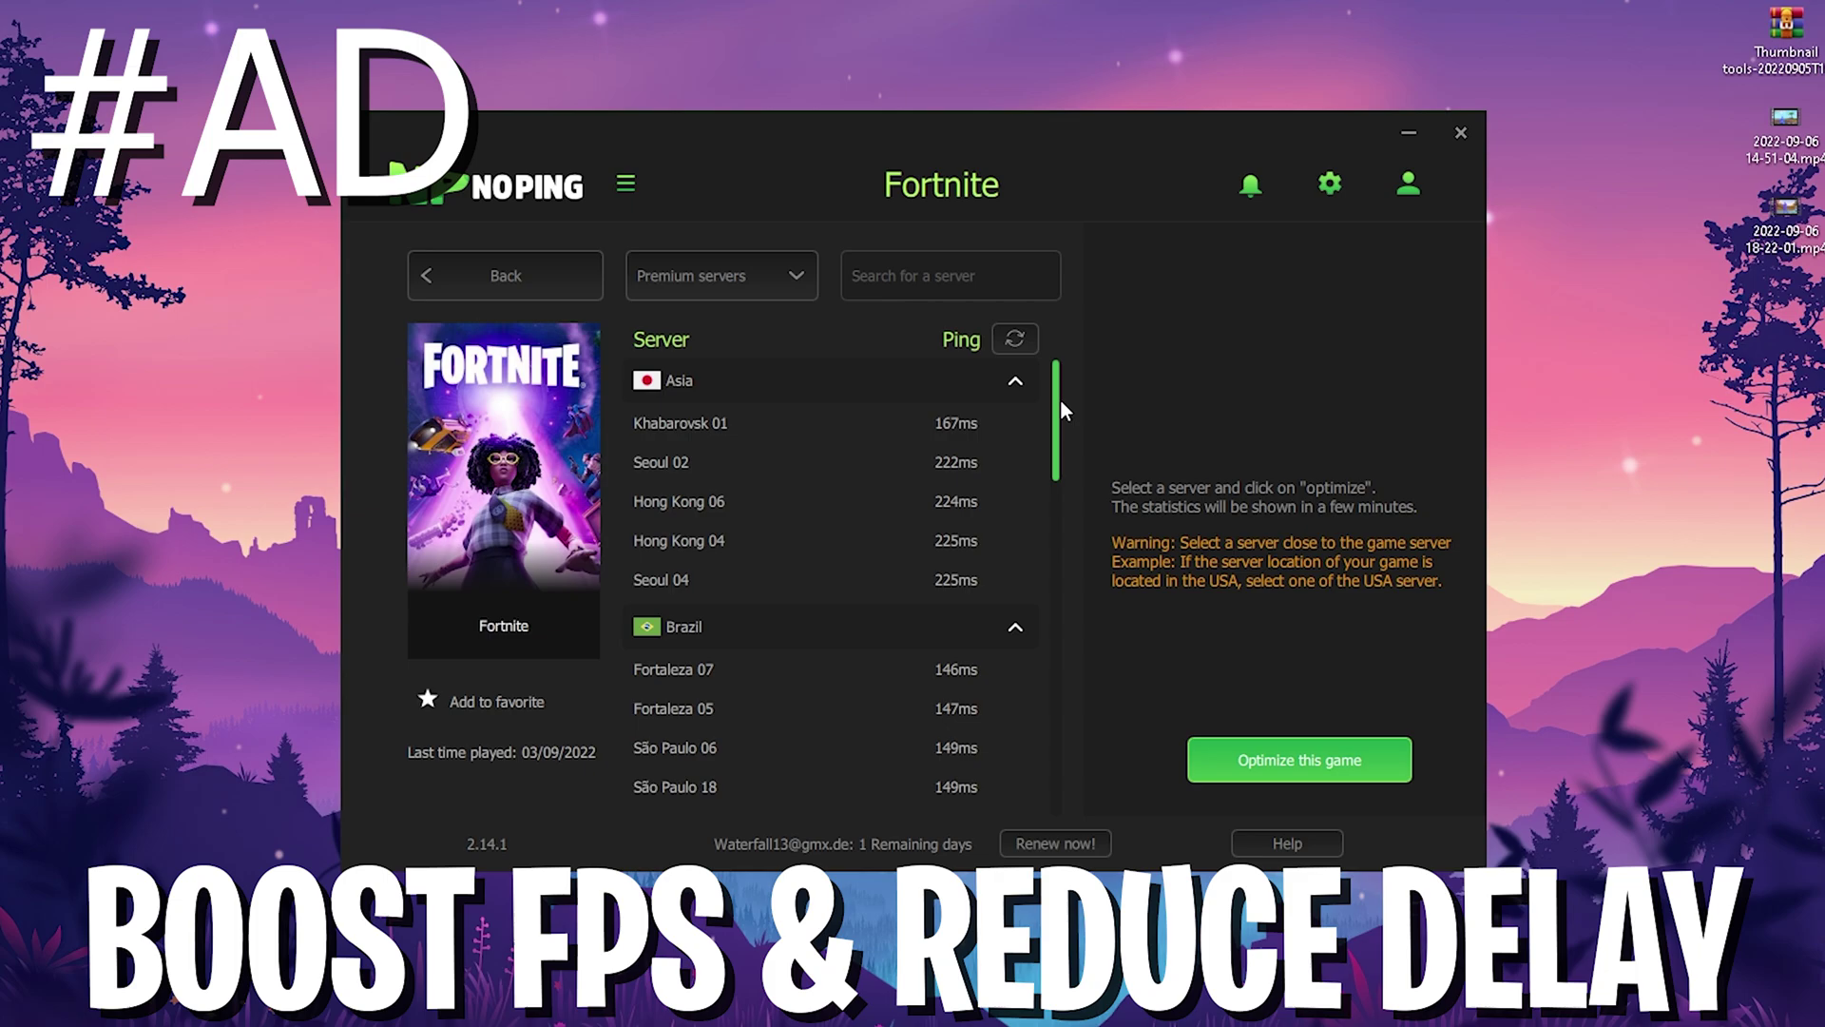
Select the London 02 server in the Europe group for Fortnite and start optimizing the game.
{"action": "left_click_drag", "start_coordinate": [1059, 397], "coordinate": [1034, 511]}
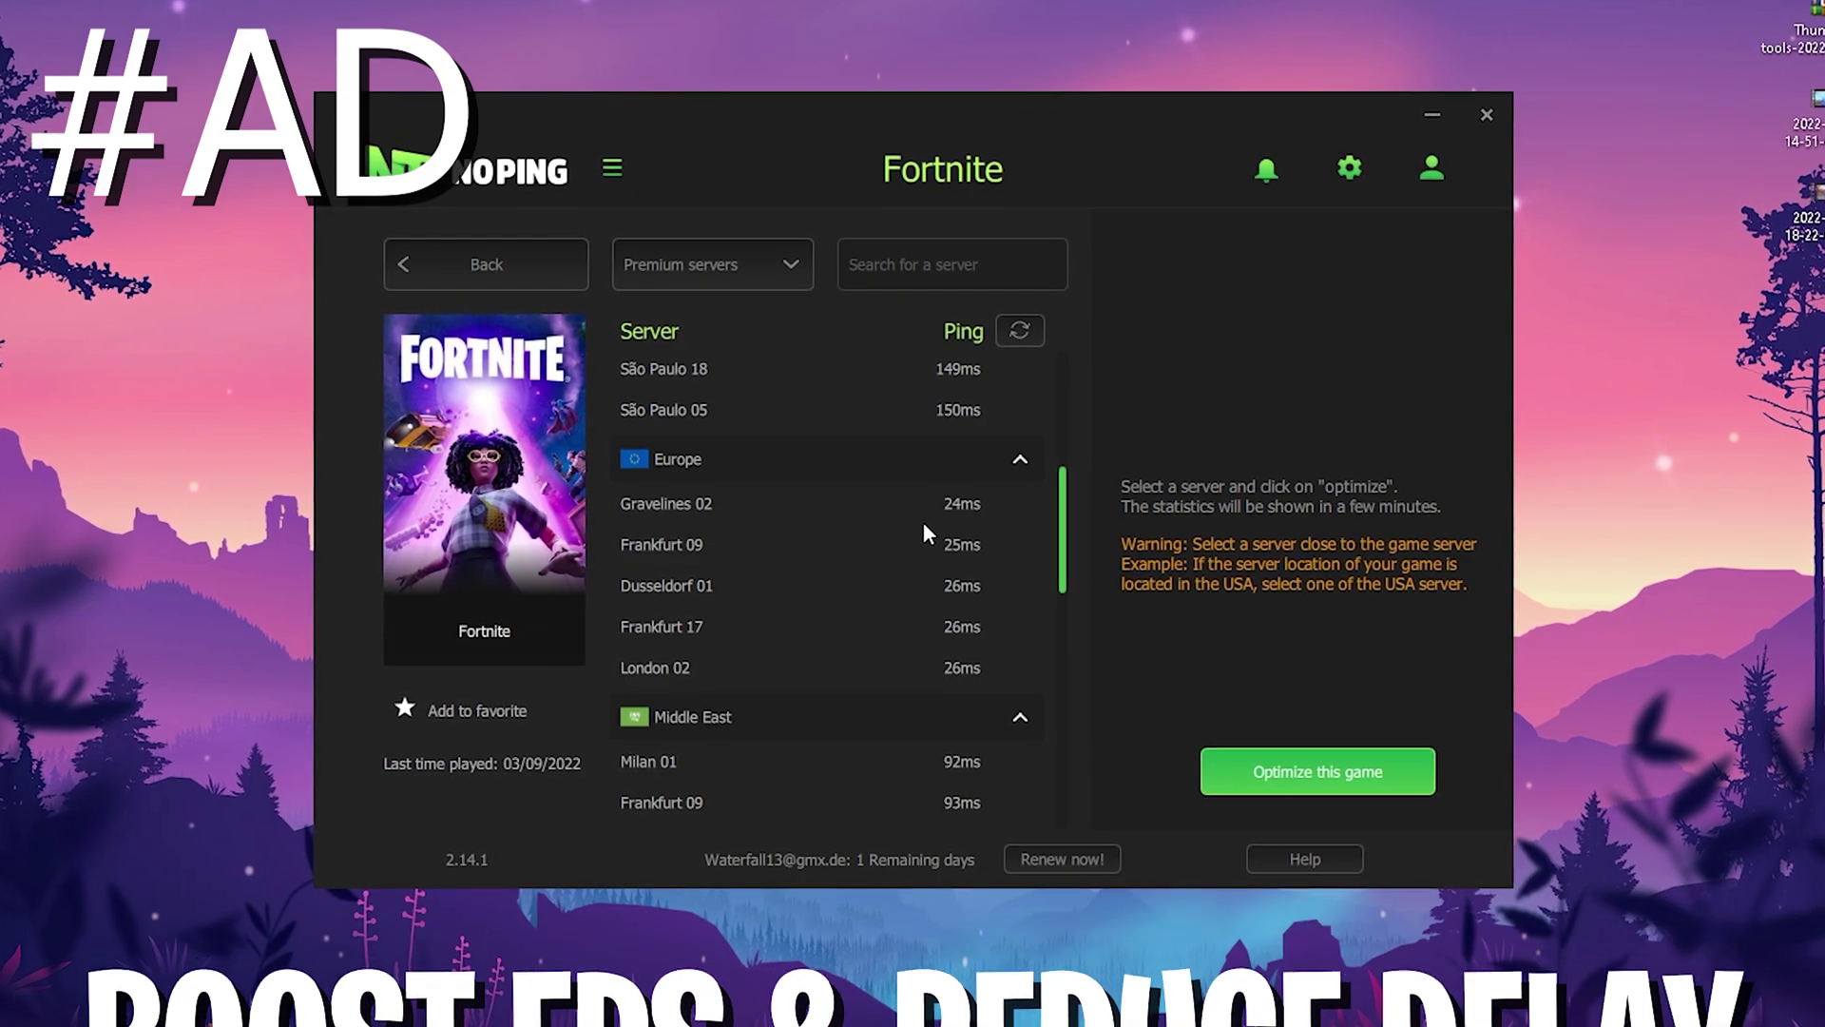
{"action": "left_click", "coordinate": [910, 504]}
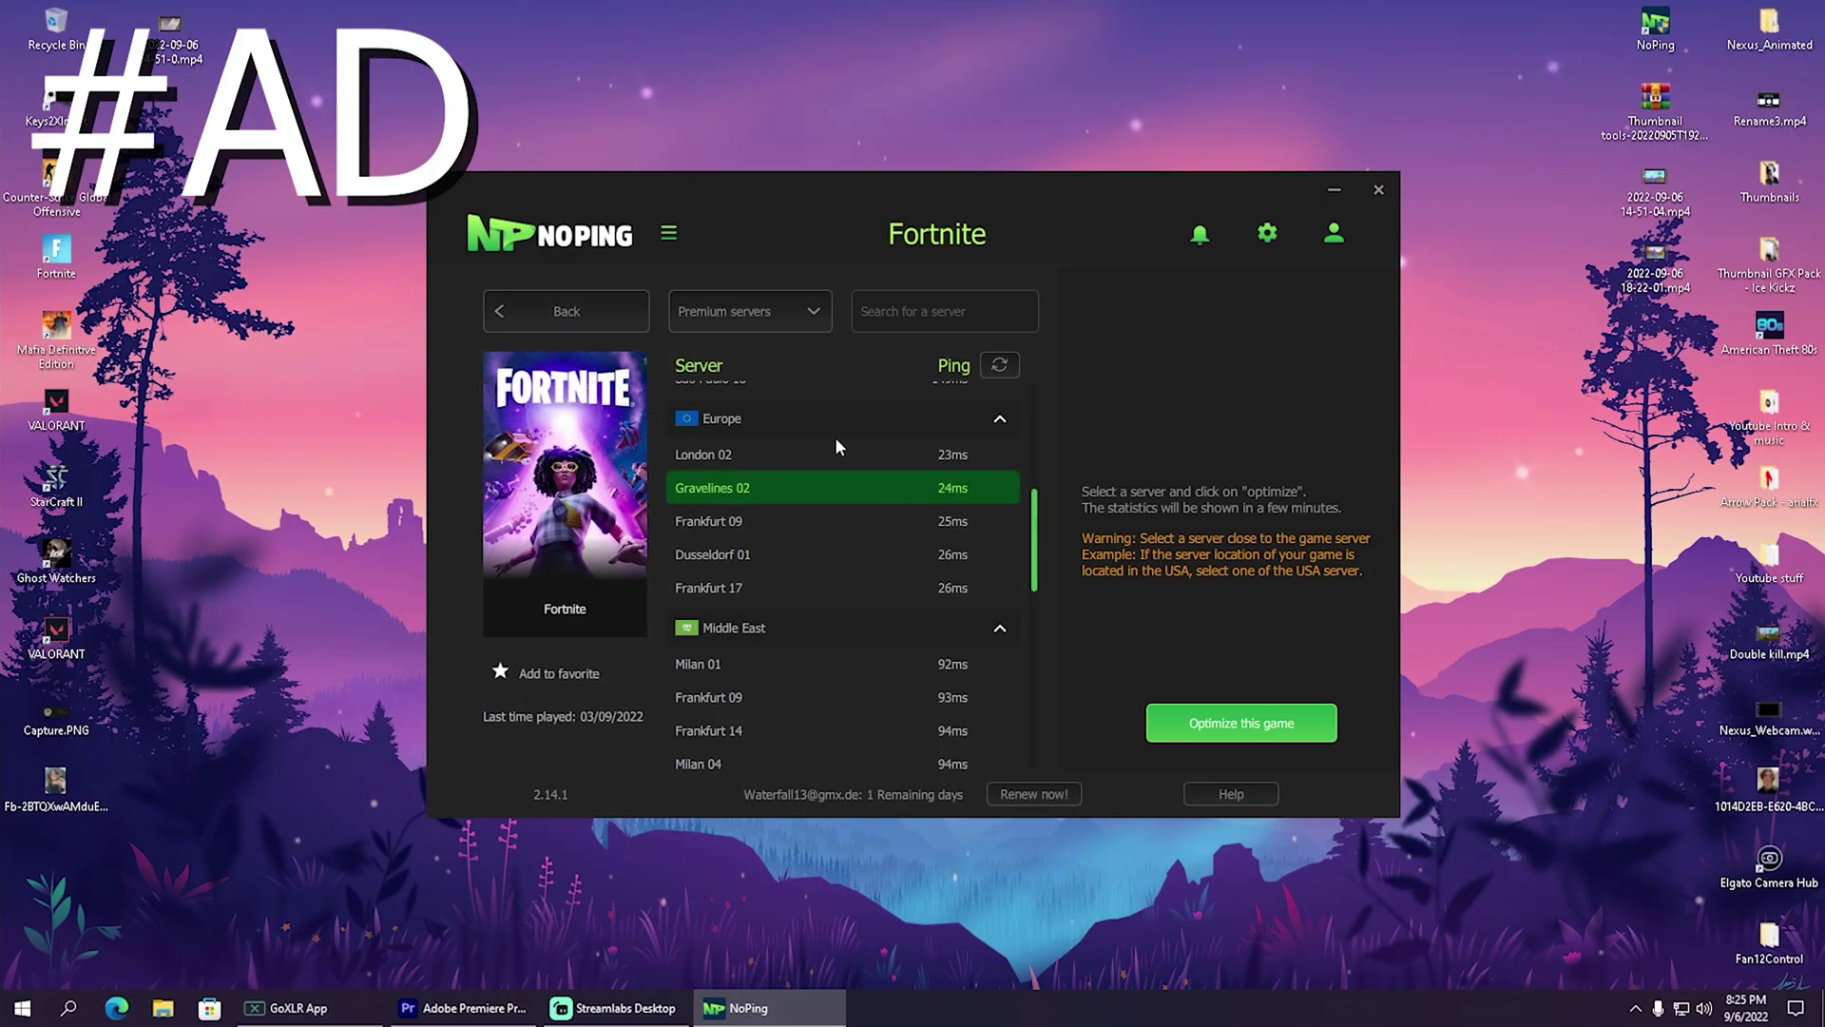
{"action": "left_click", "coordinate": [829, 447]}
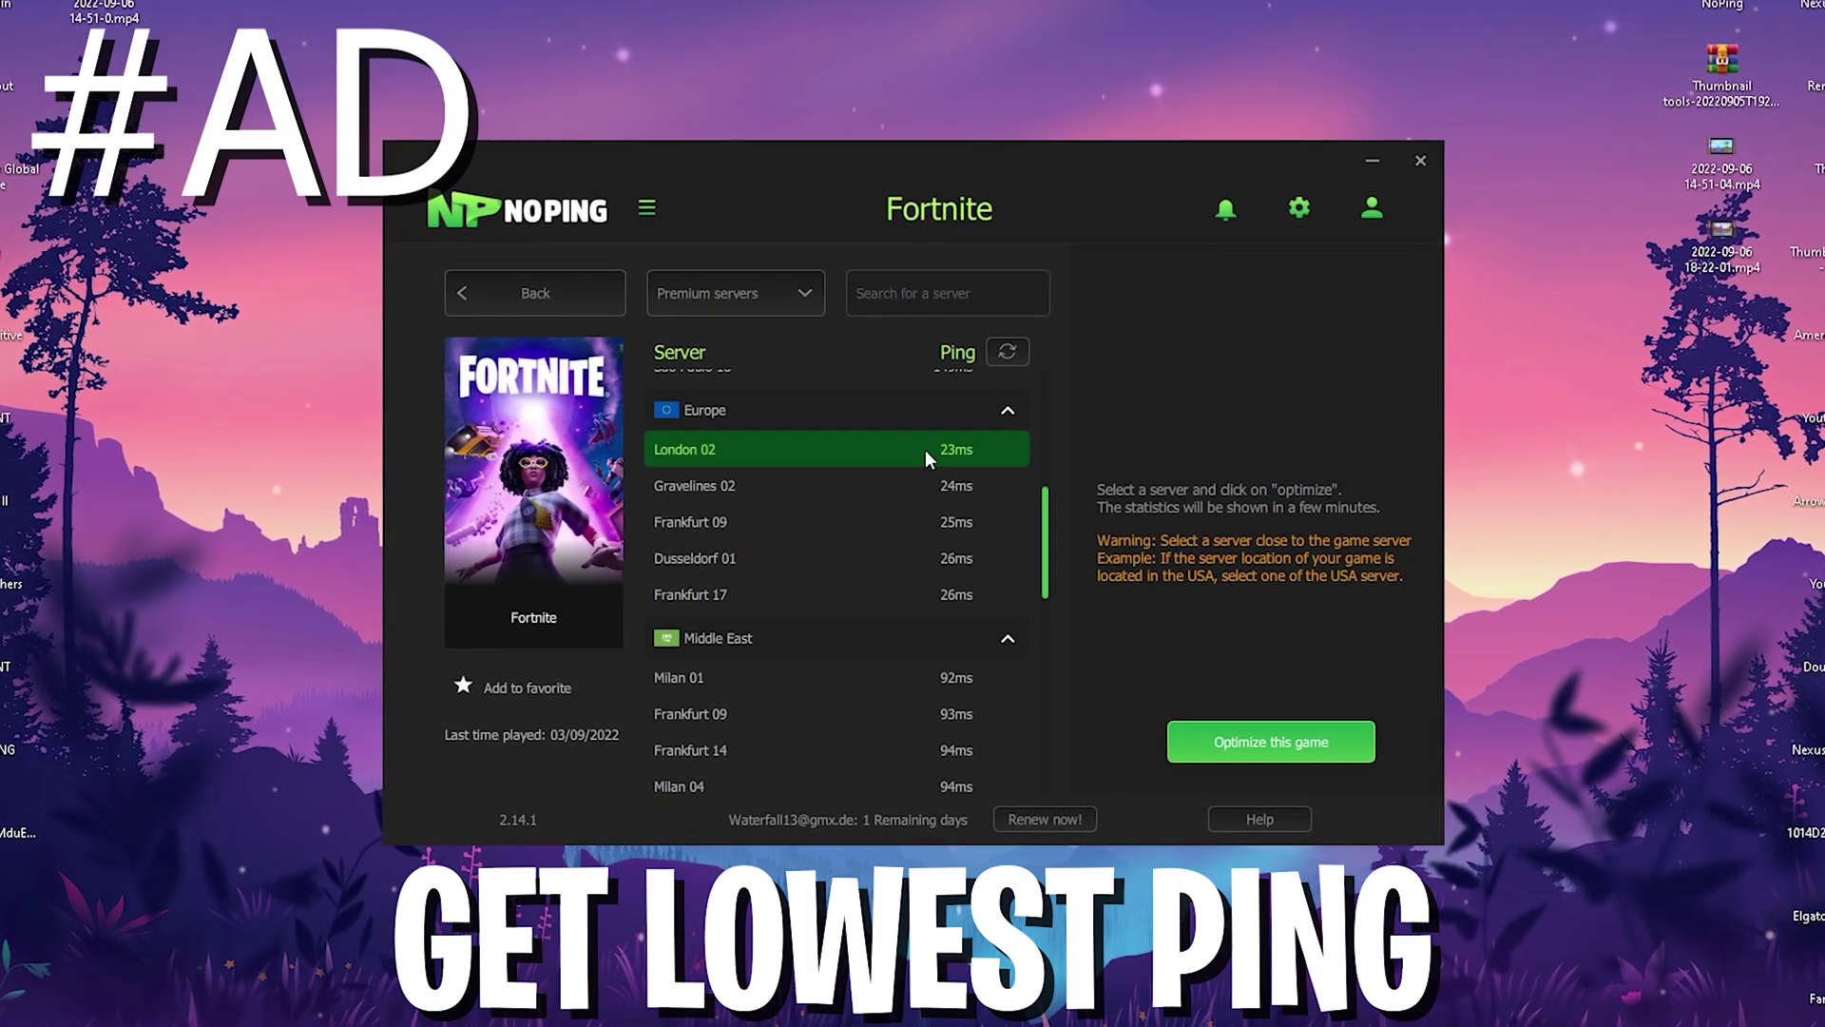
{"action": "left_click", "coordinate": [1288, 761]}
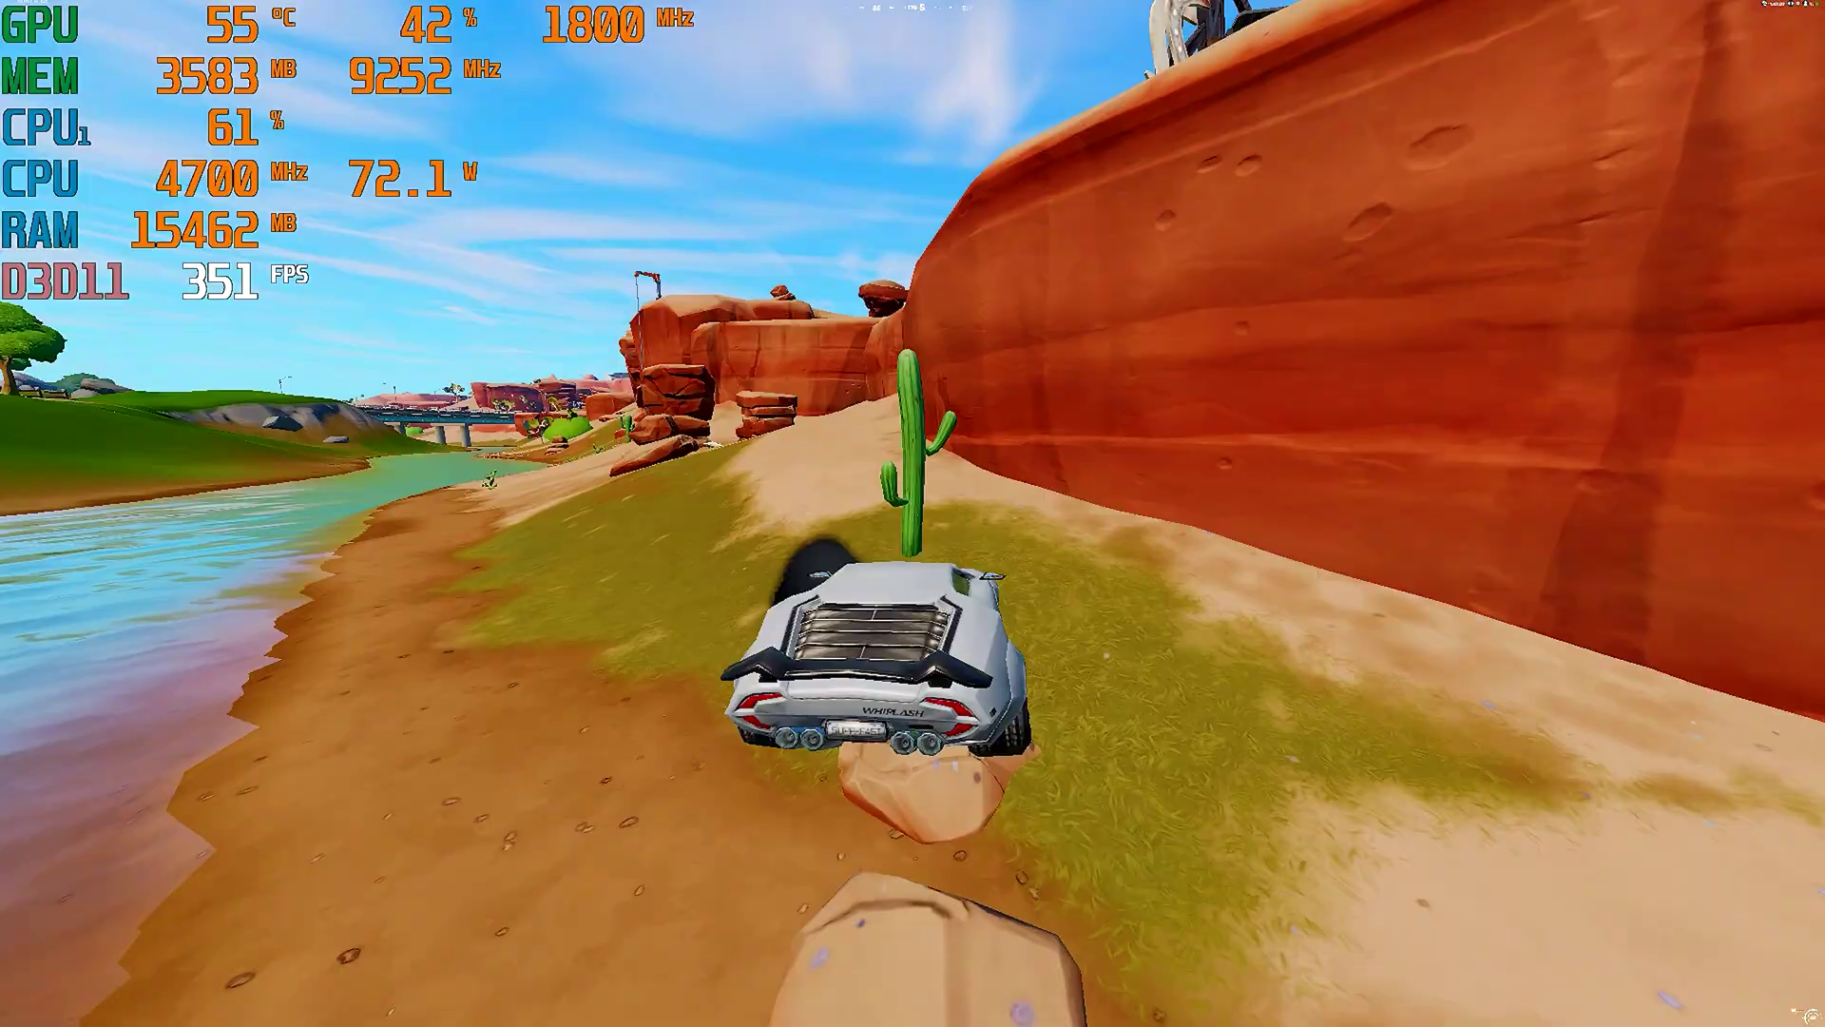
{"action": "key", "text": "e"}
{"action": "key", "text": "c"}
{"action": "key", "text": "f"}
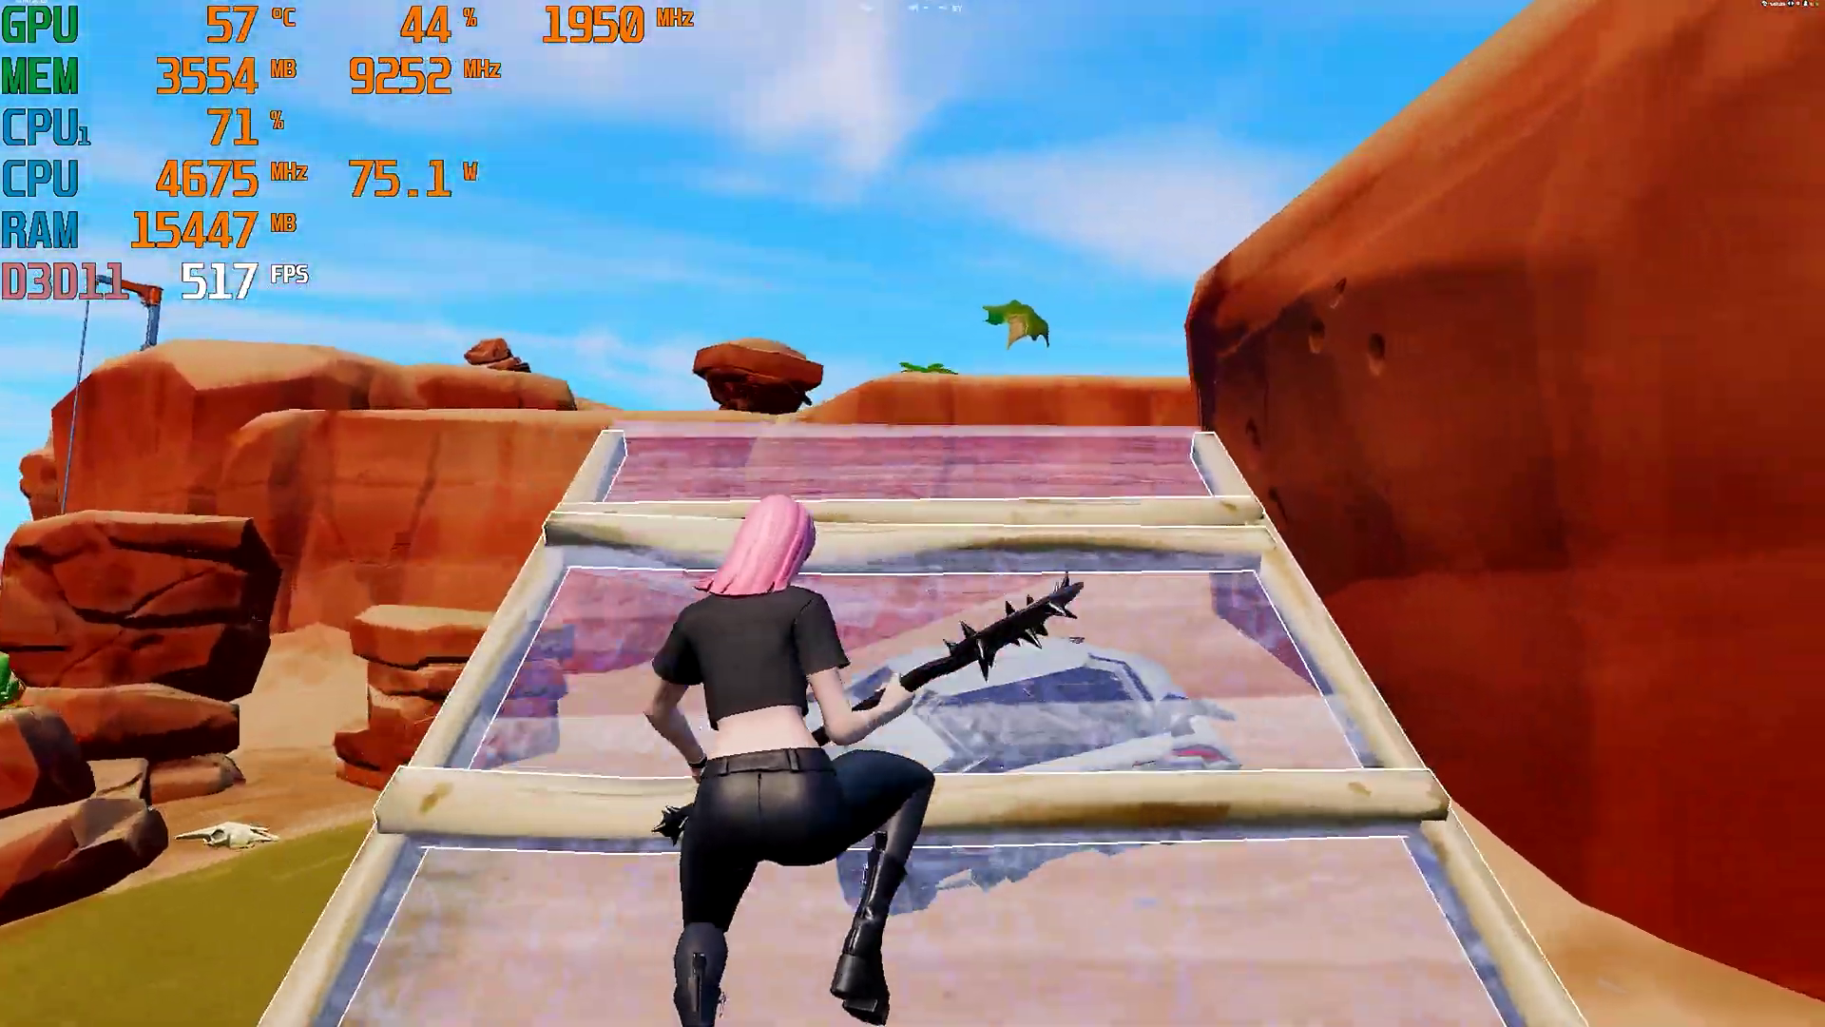
{"action": "key", "text": "c"}
{"action": "key", "text": "z"}
{"action": "key", "text": "2"}
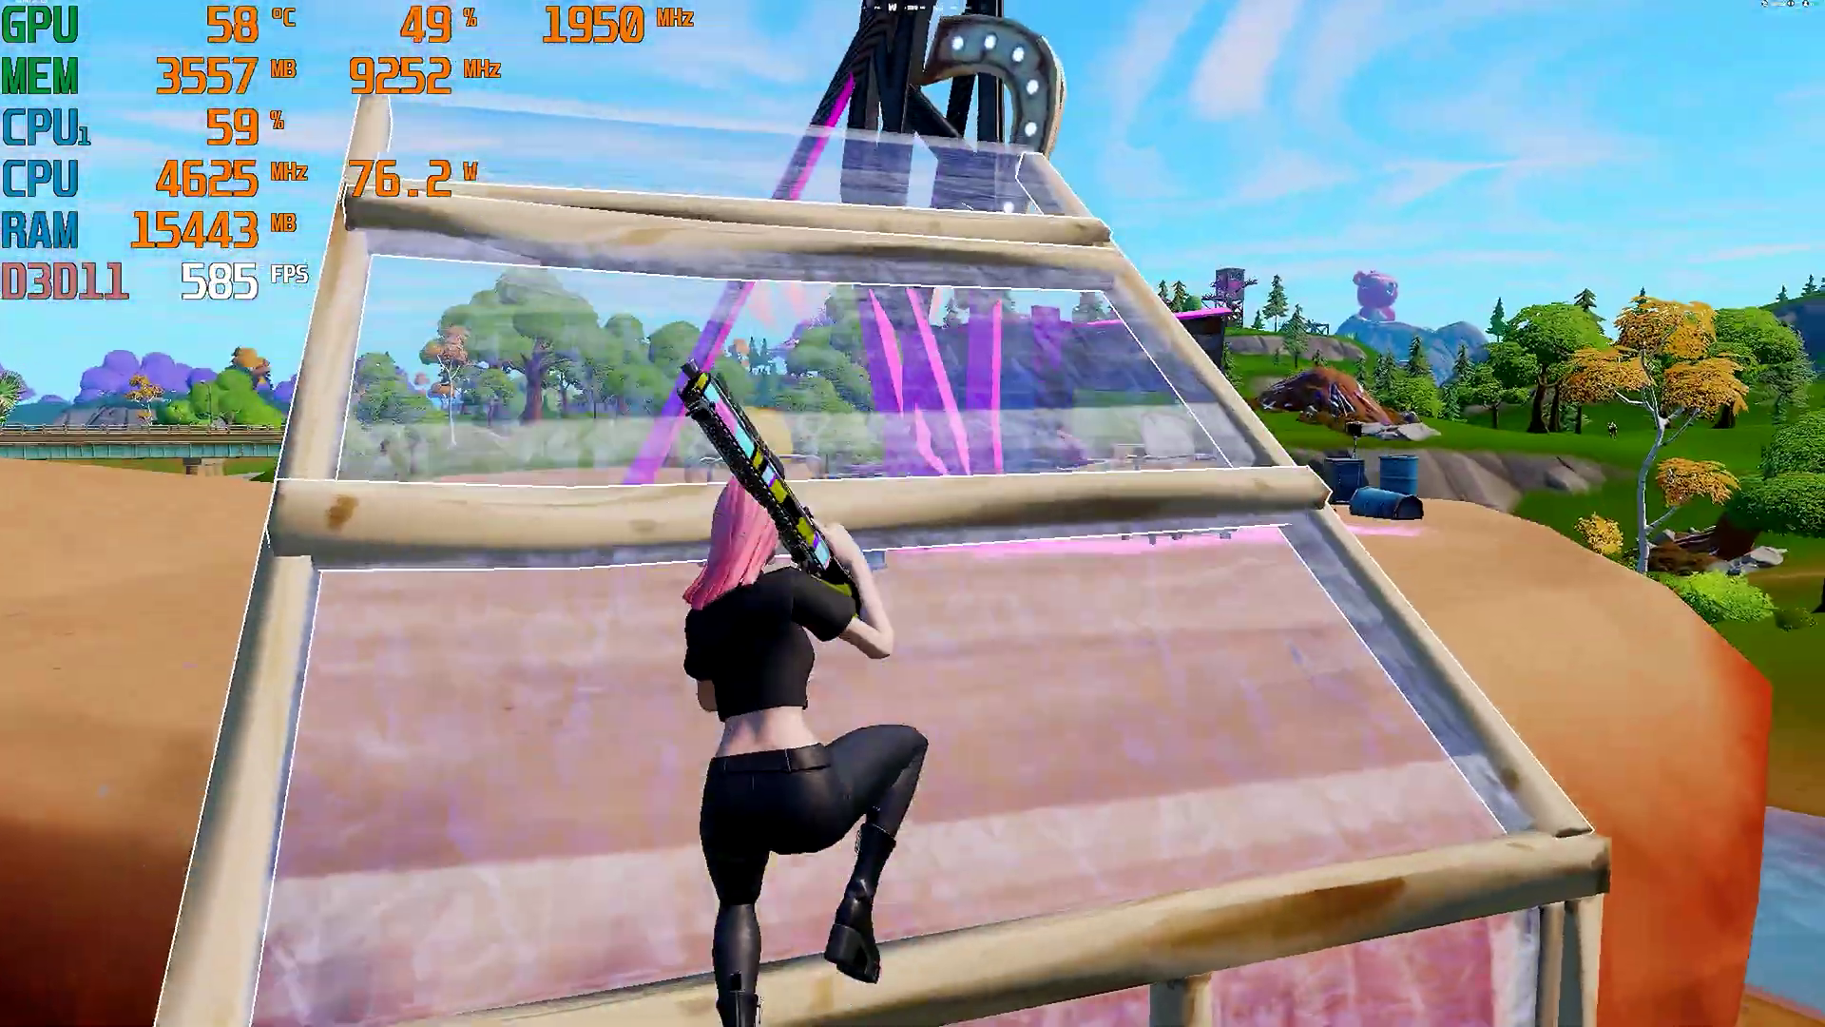
{"action": "key", "text": "g"}
{"action": "key", "text": "g"}
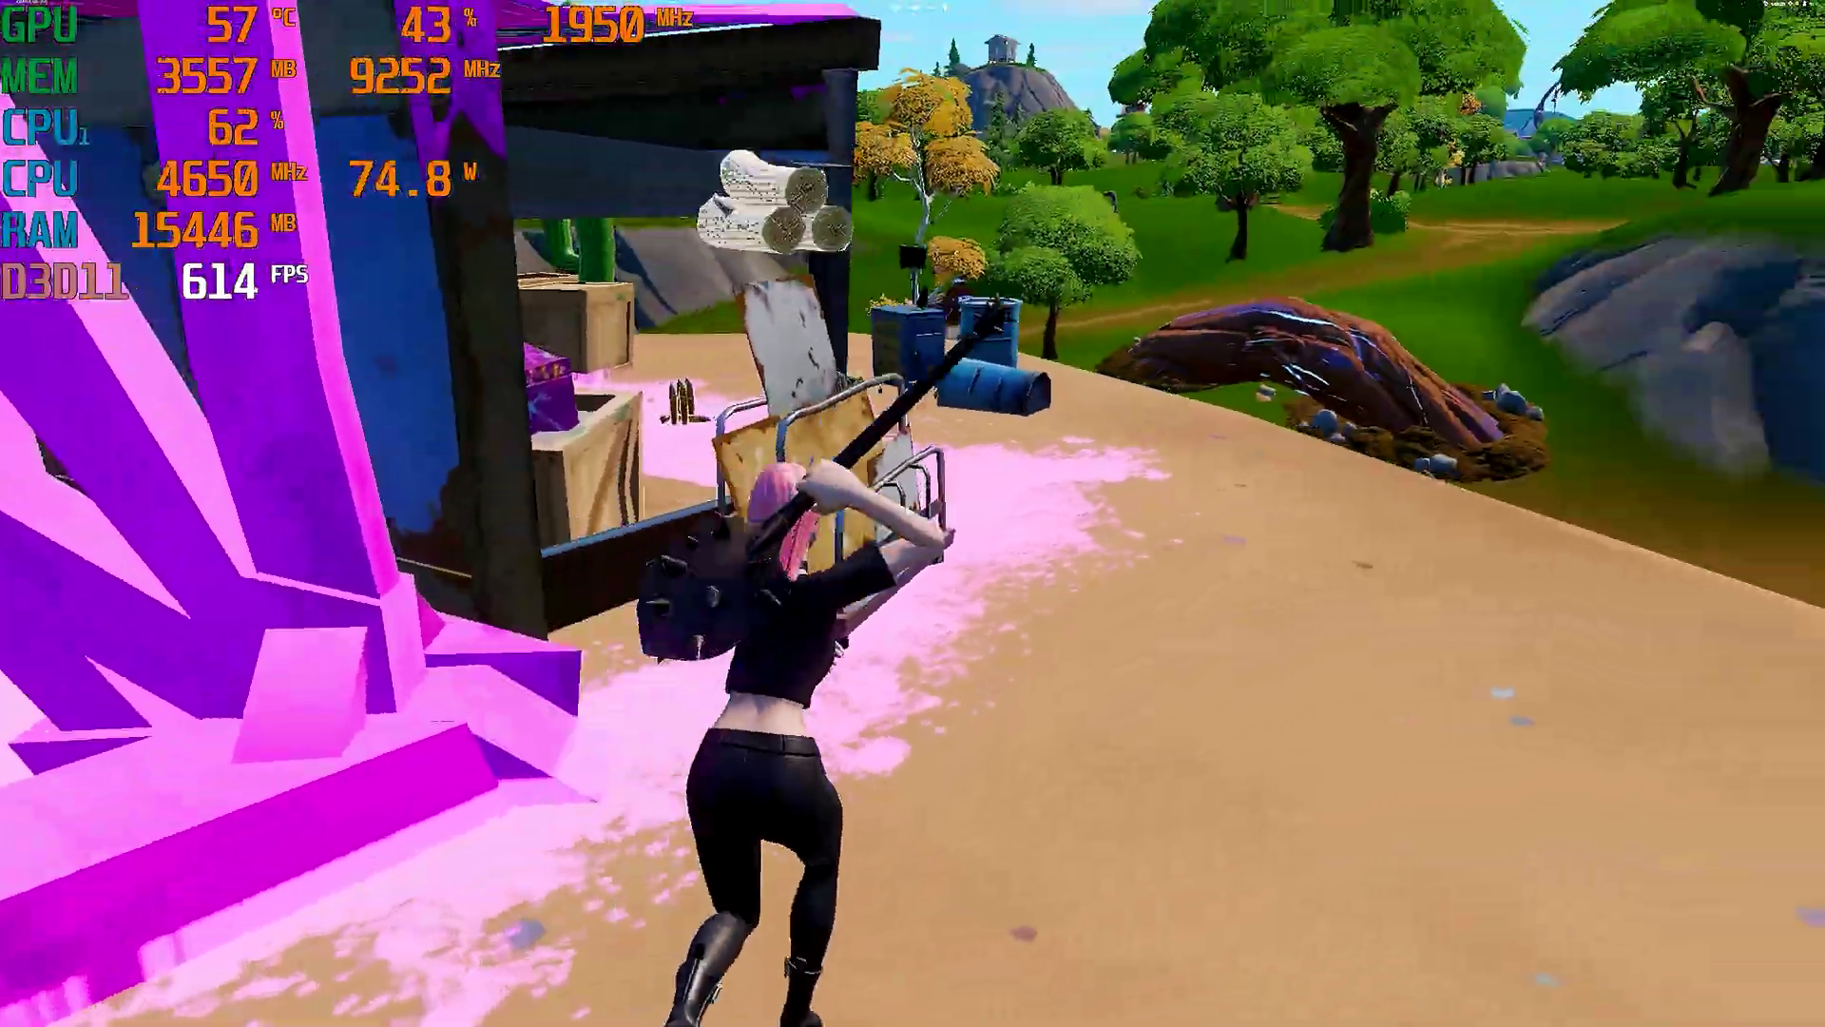
{"action": "key", "text": "w"}
{"action": "left_click", "coordinate": [912, 514]}
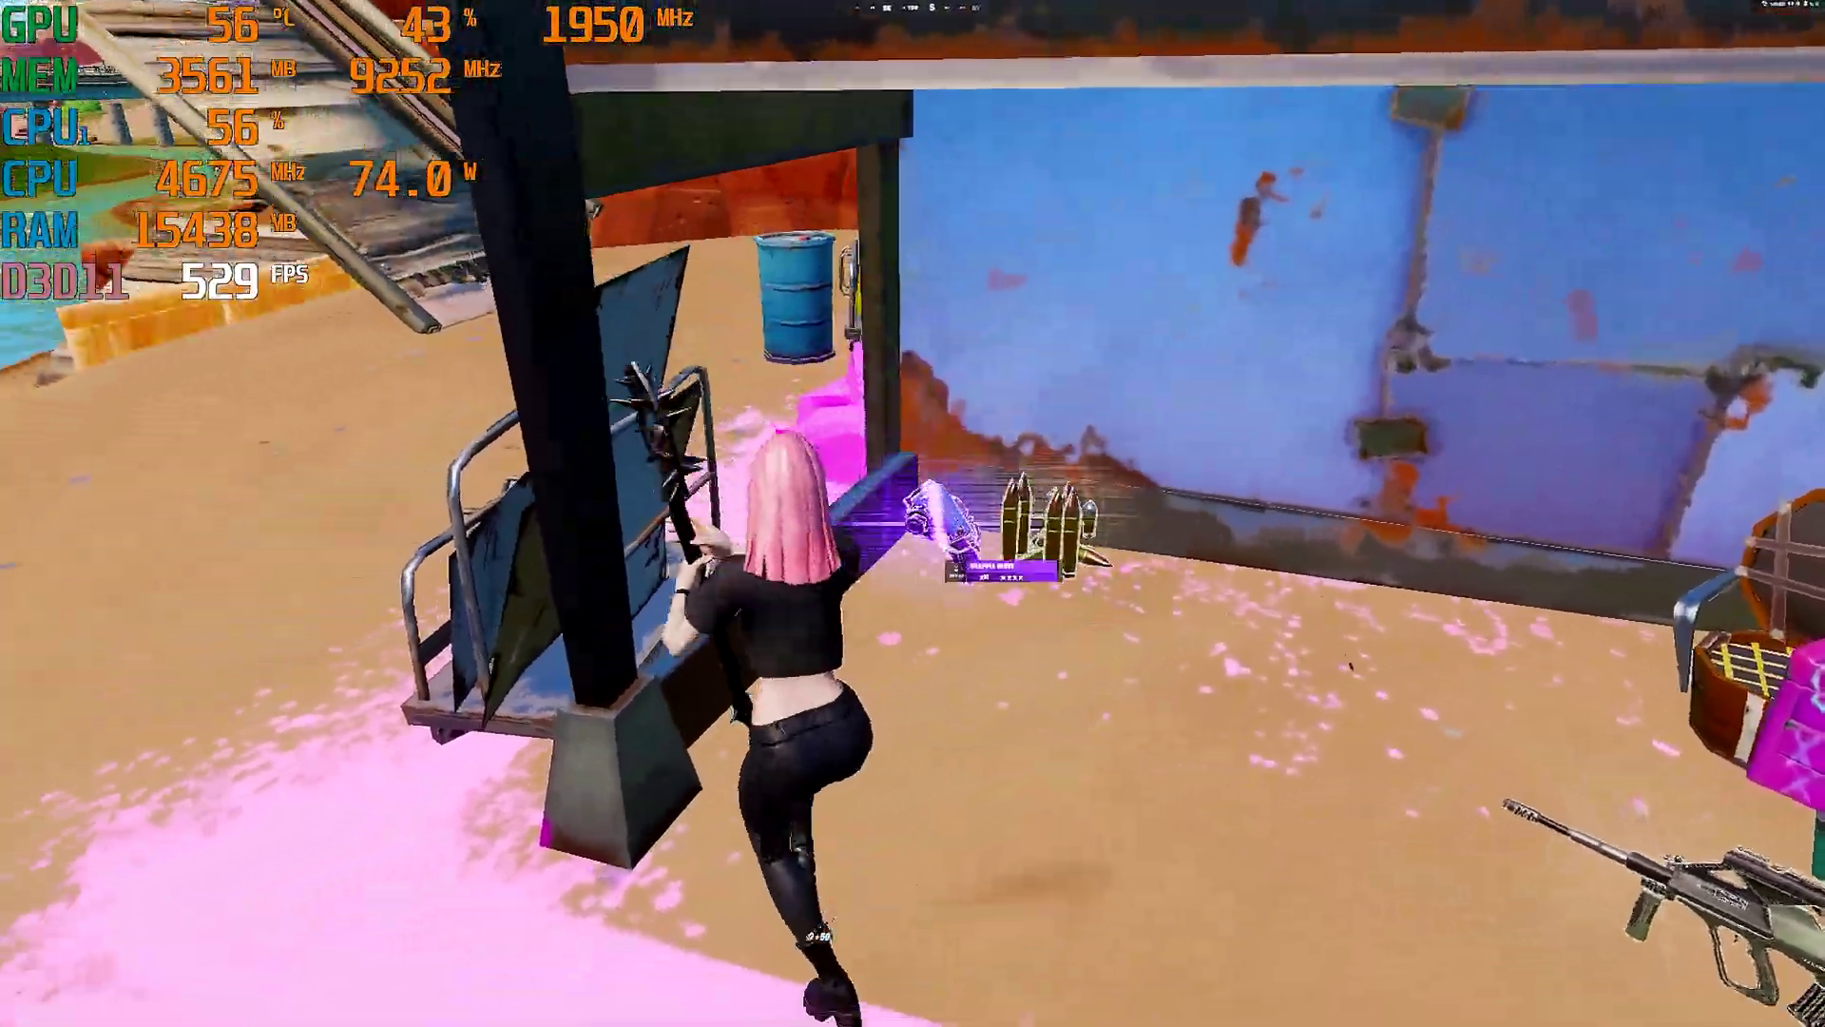
{"action": "key", "text": "w"}
{"action": "left_click", "coordinate": [912, 514]}
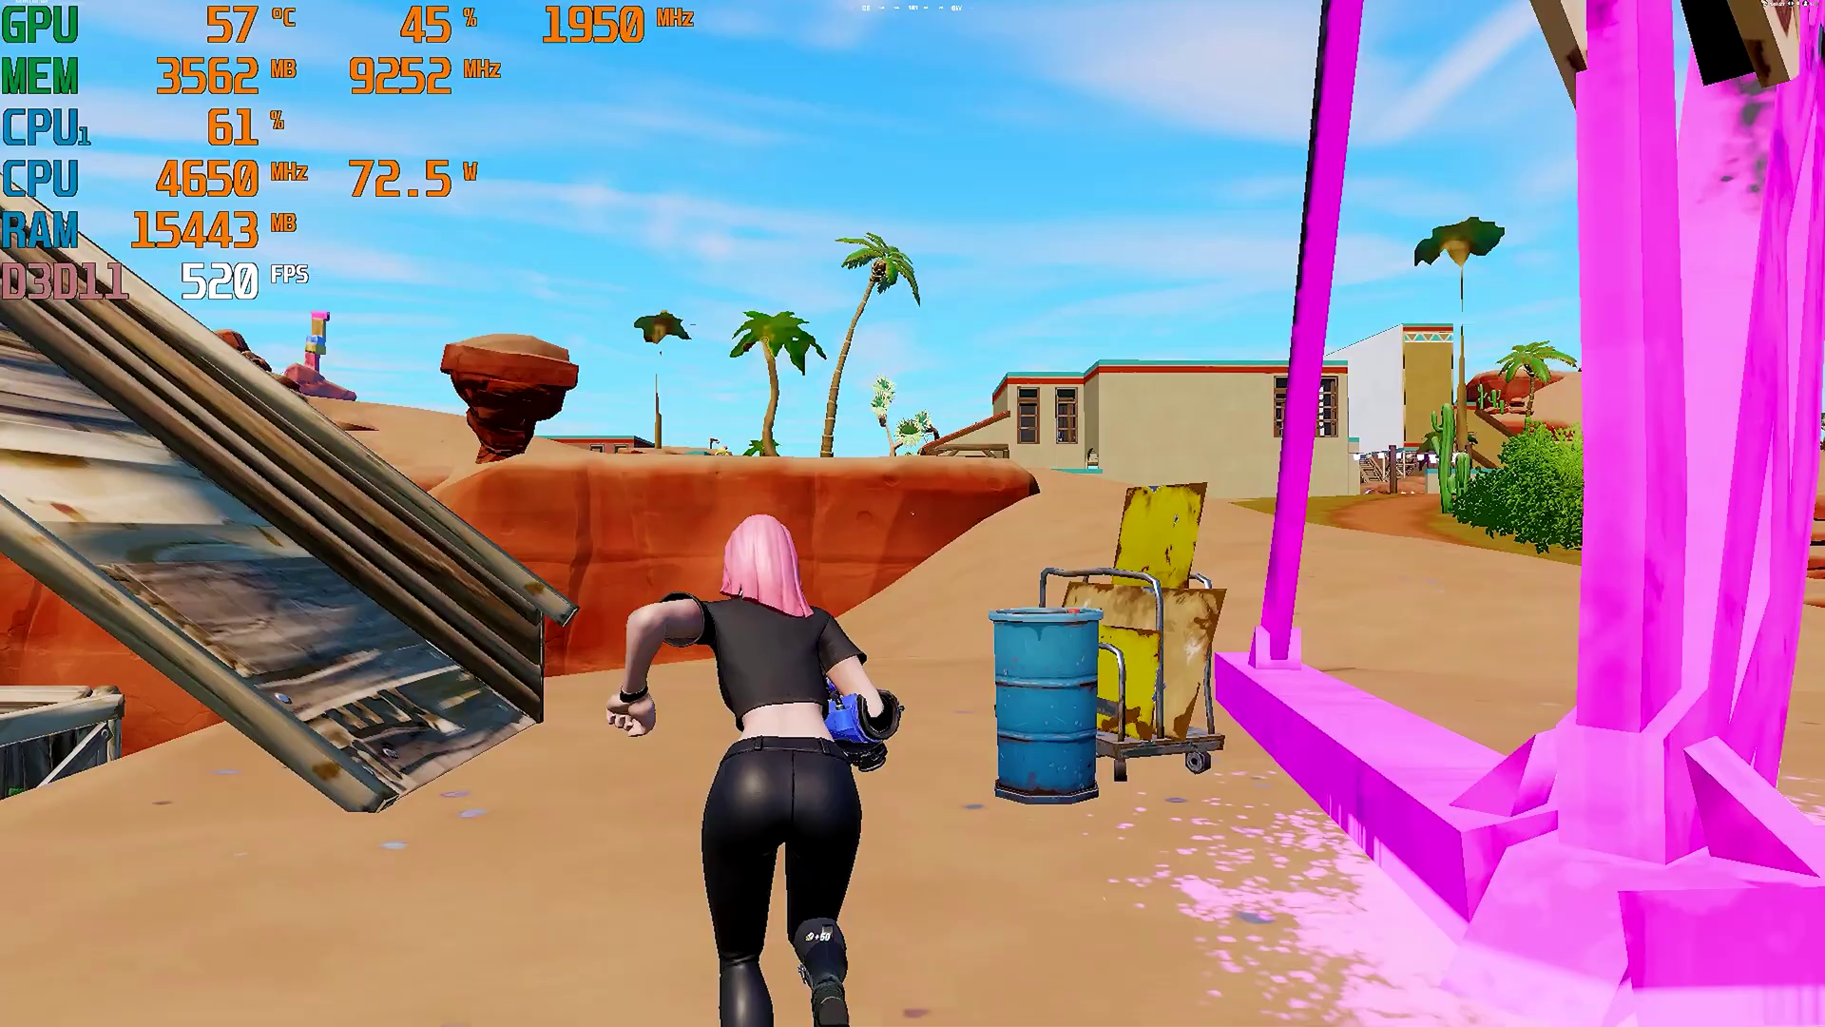
{"action": "key", "text": "w"}
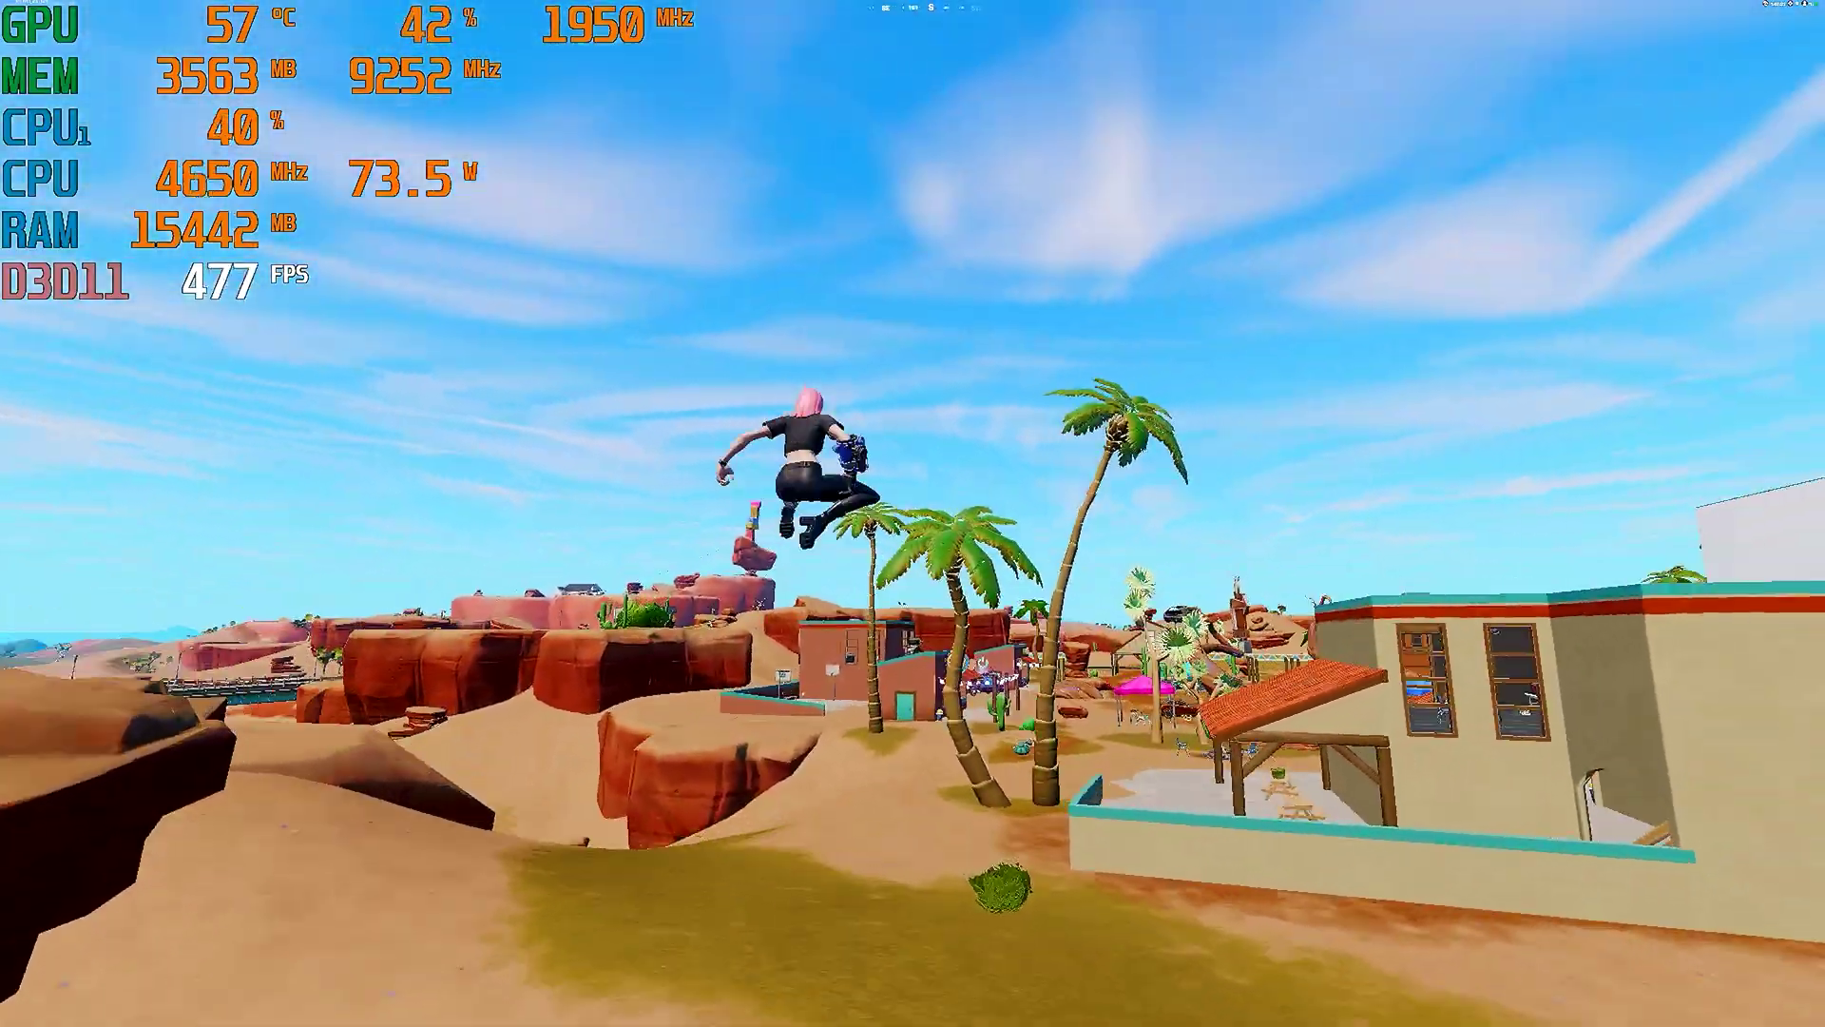
{"action": "key", "text": "w"}
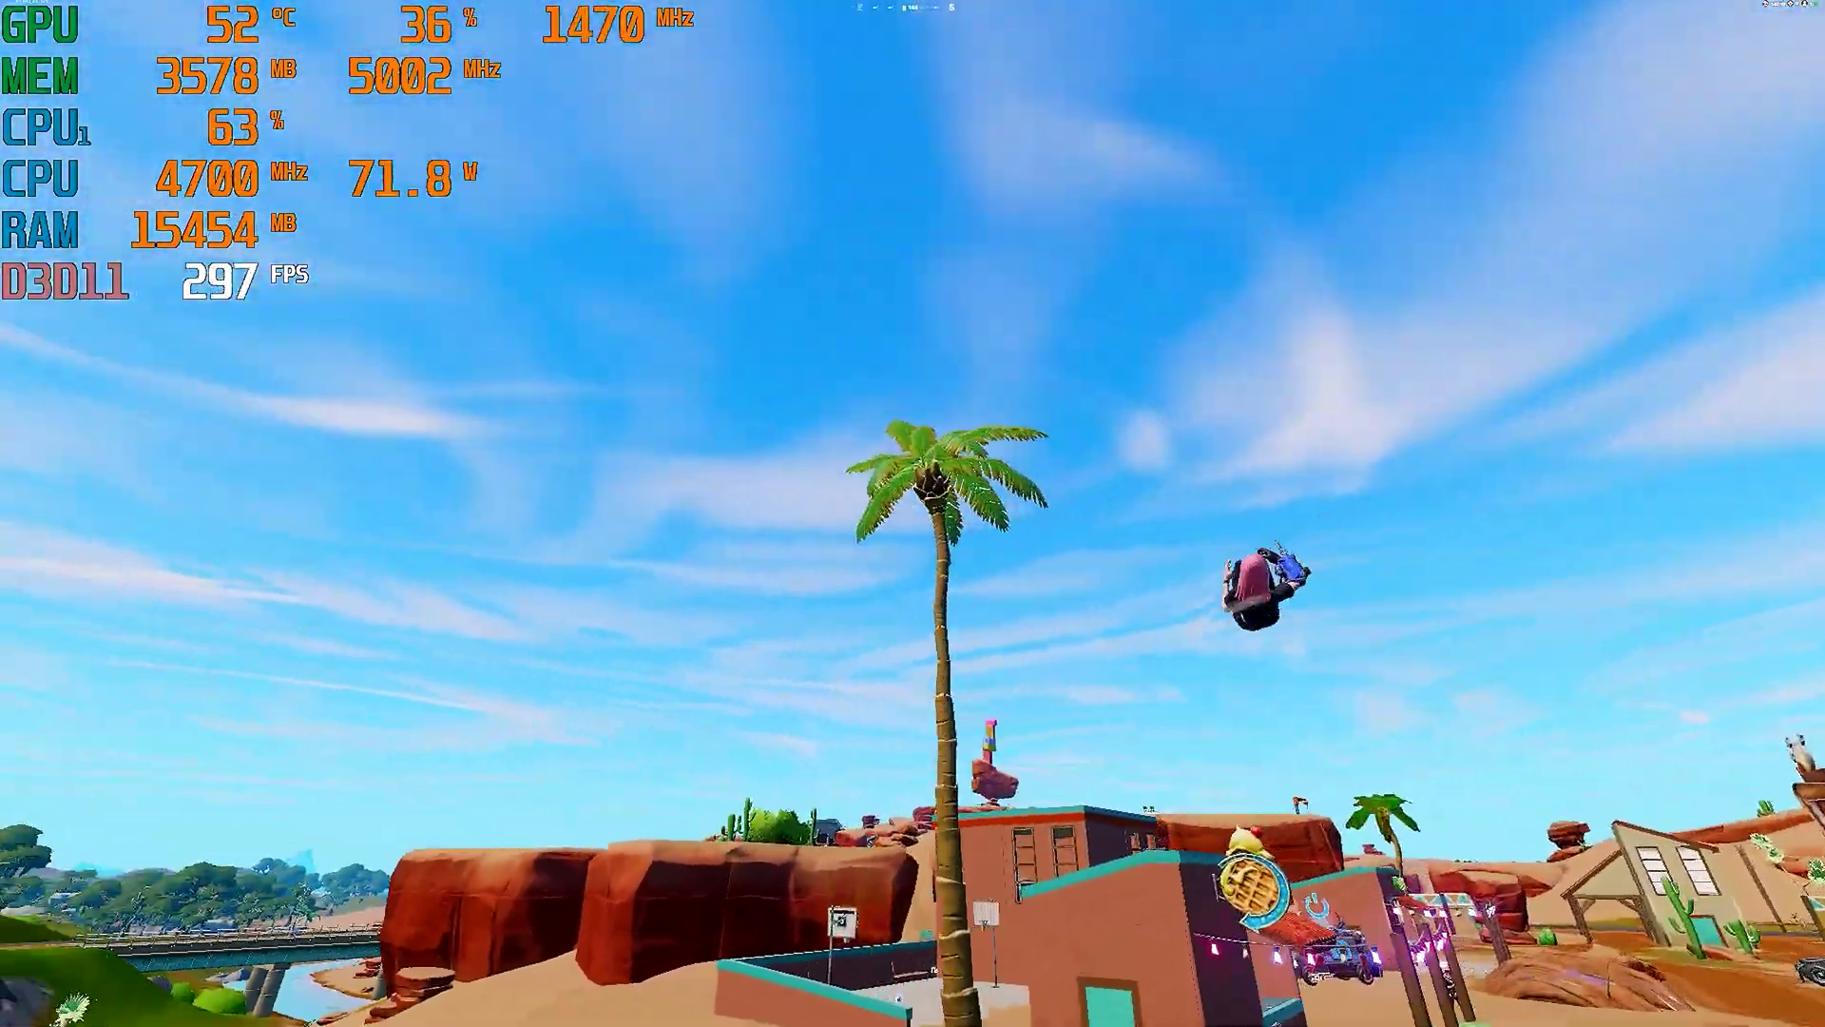
{"action": "left_click", "coordinate": [912, 514]}
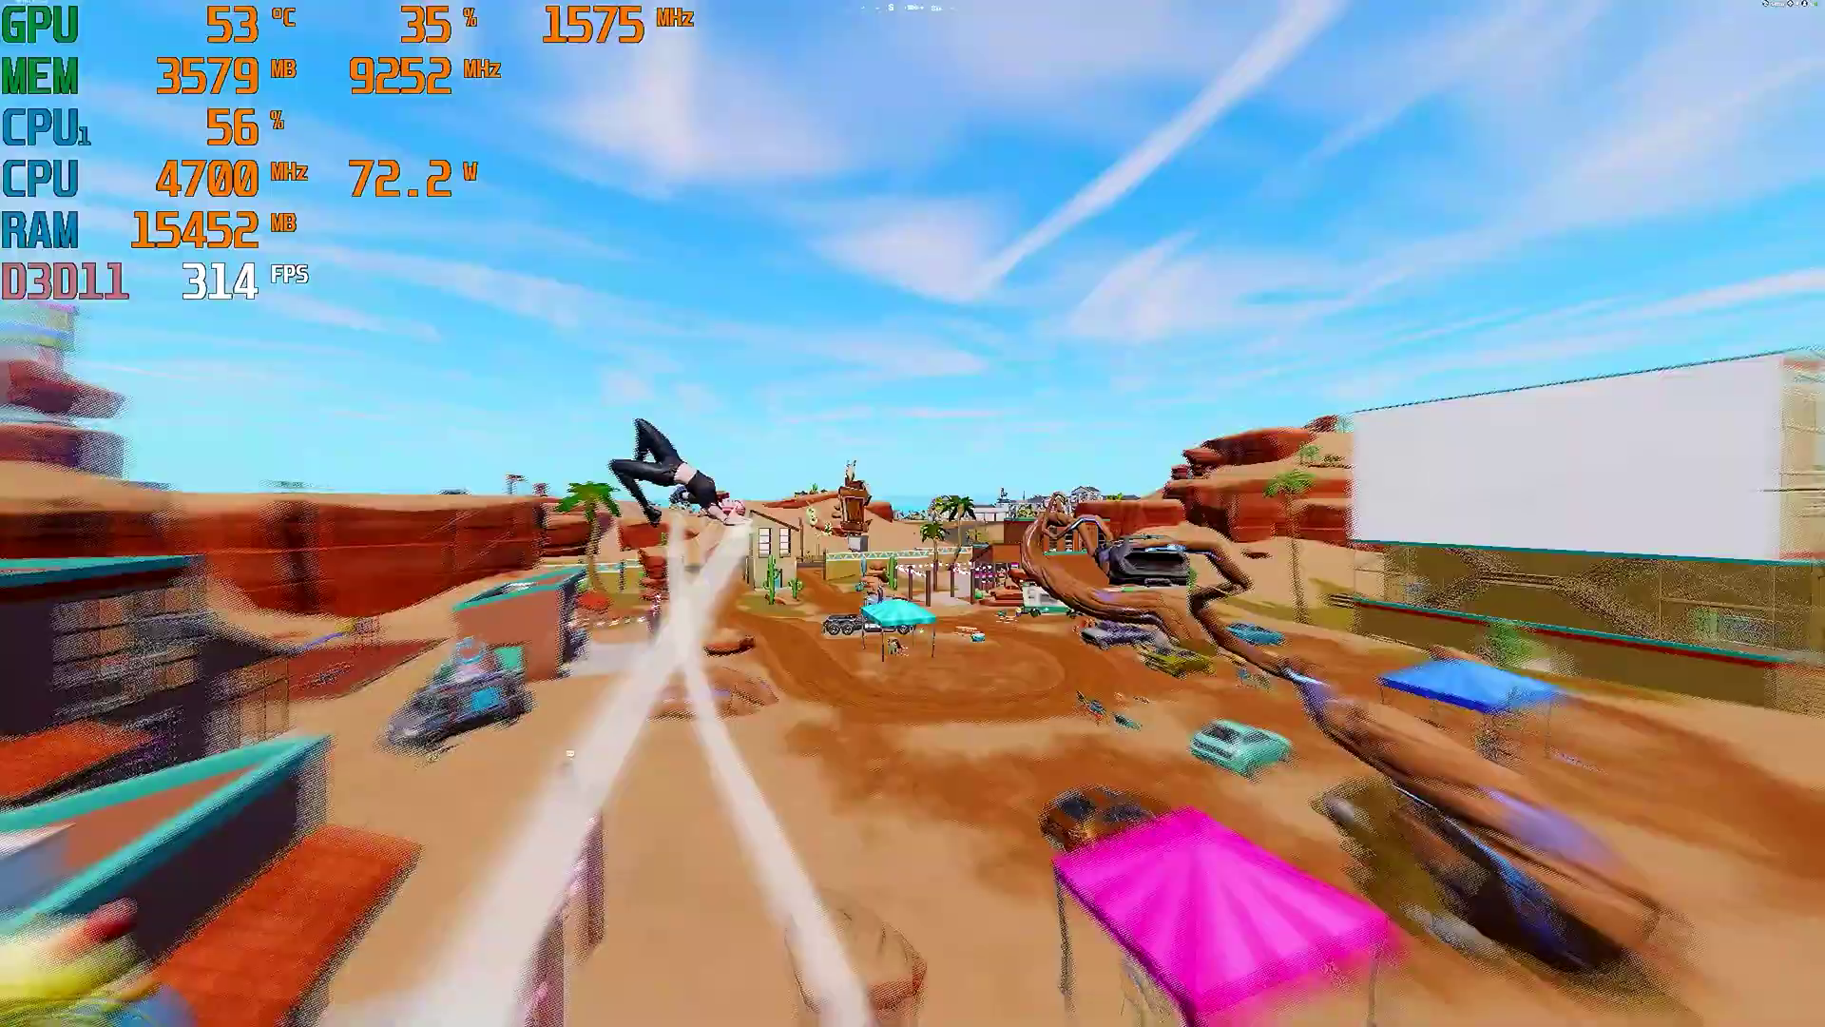
{"action": "key", "text": "w"}
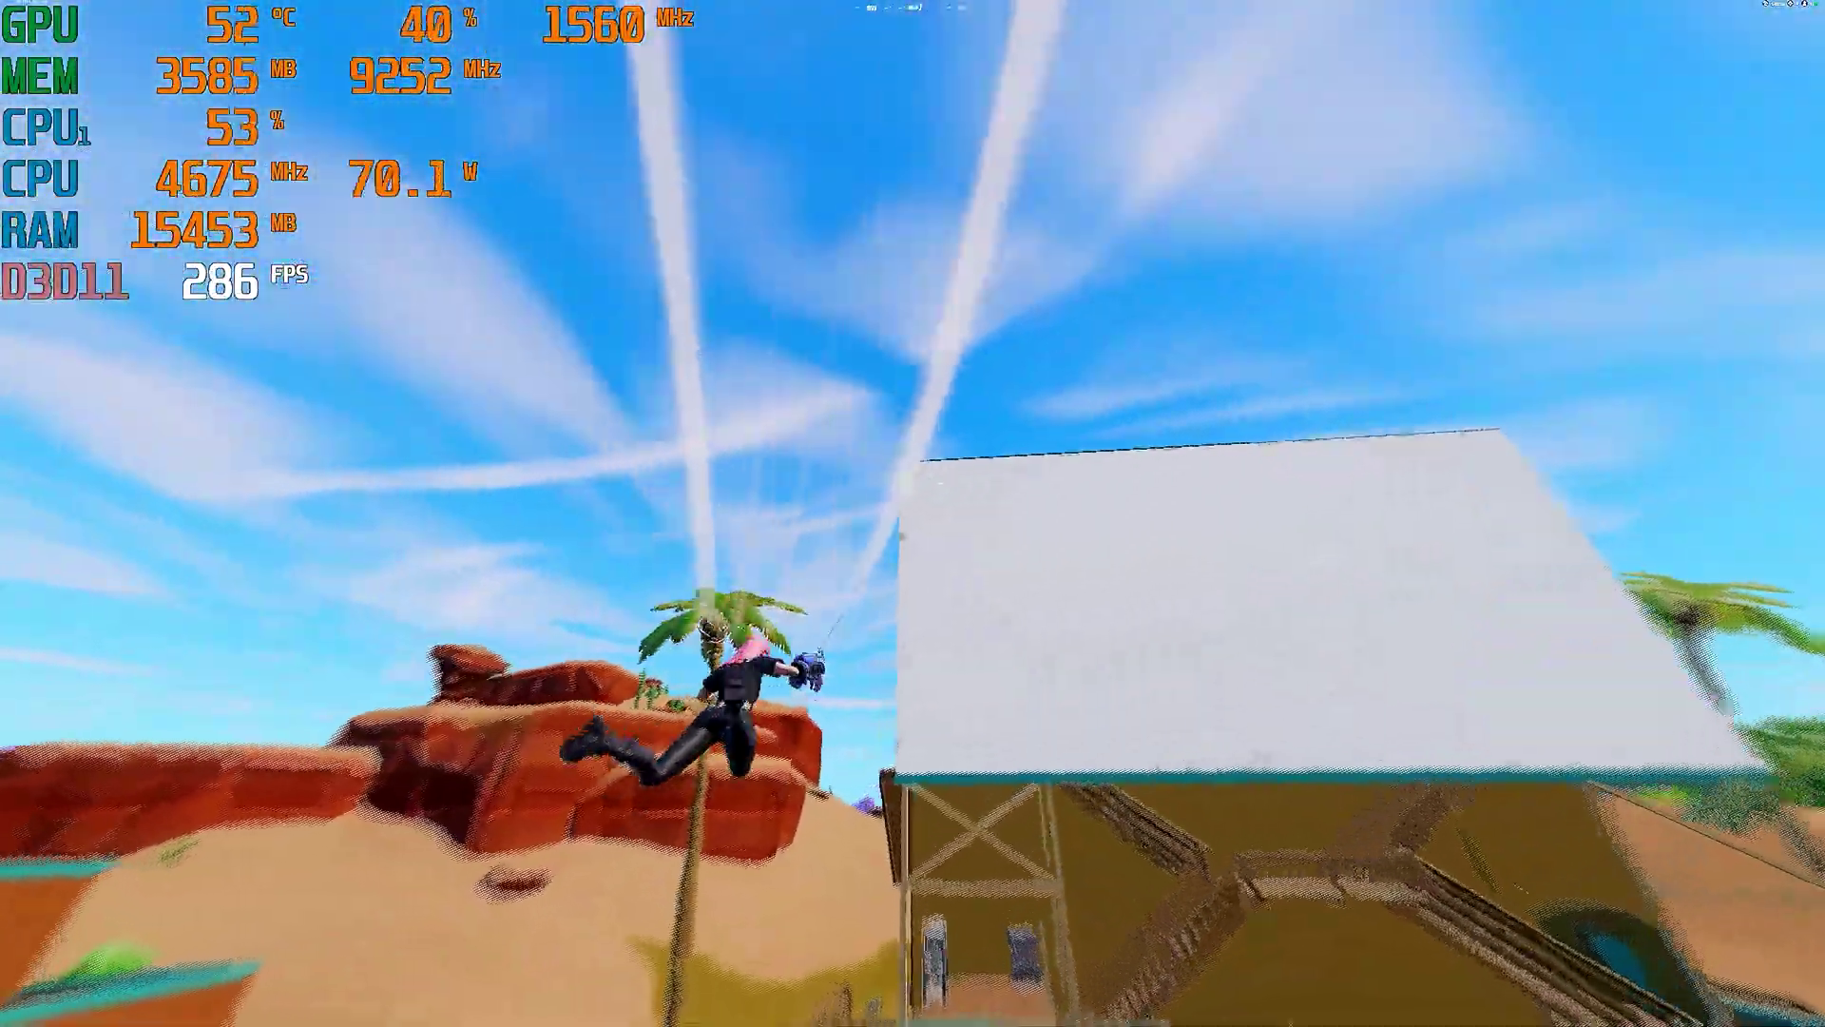
{"action": "left_click", "coordinate": [913, 514]}
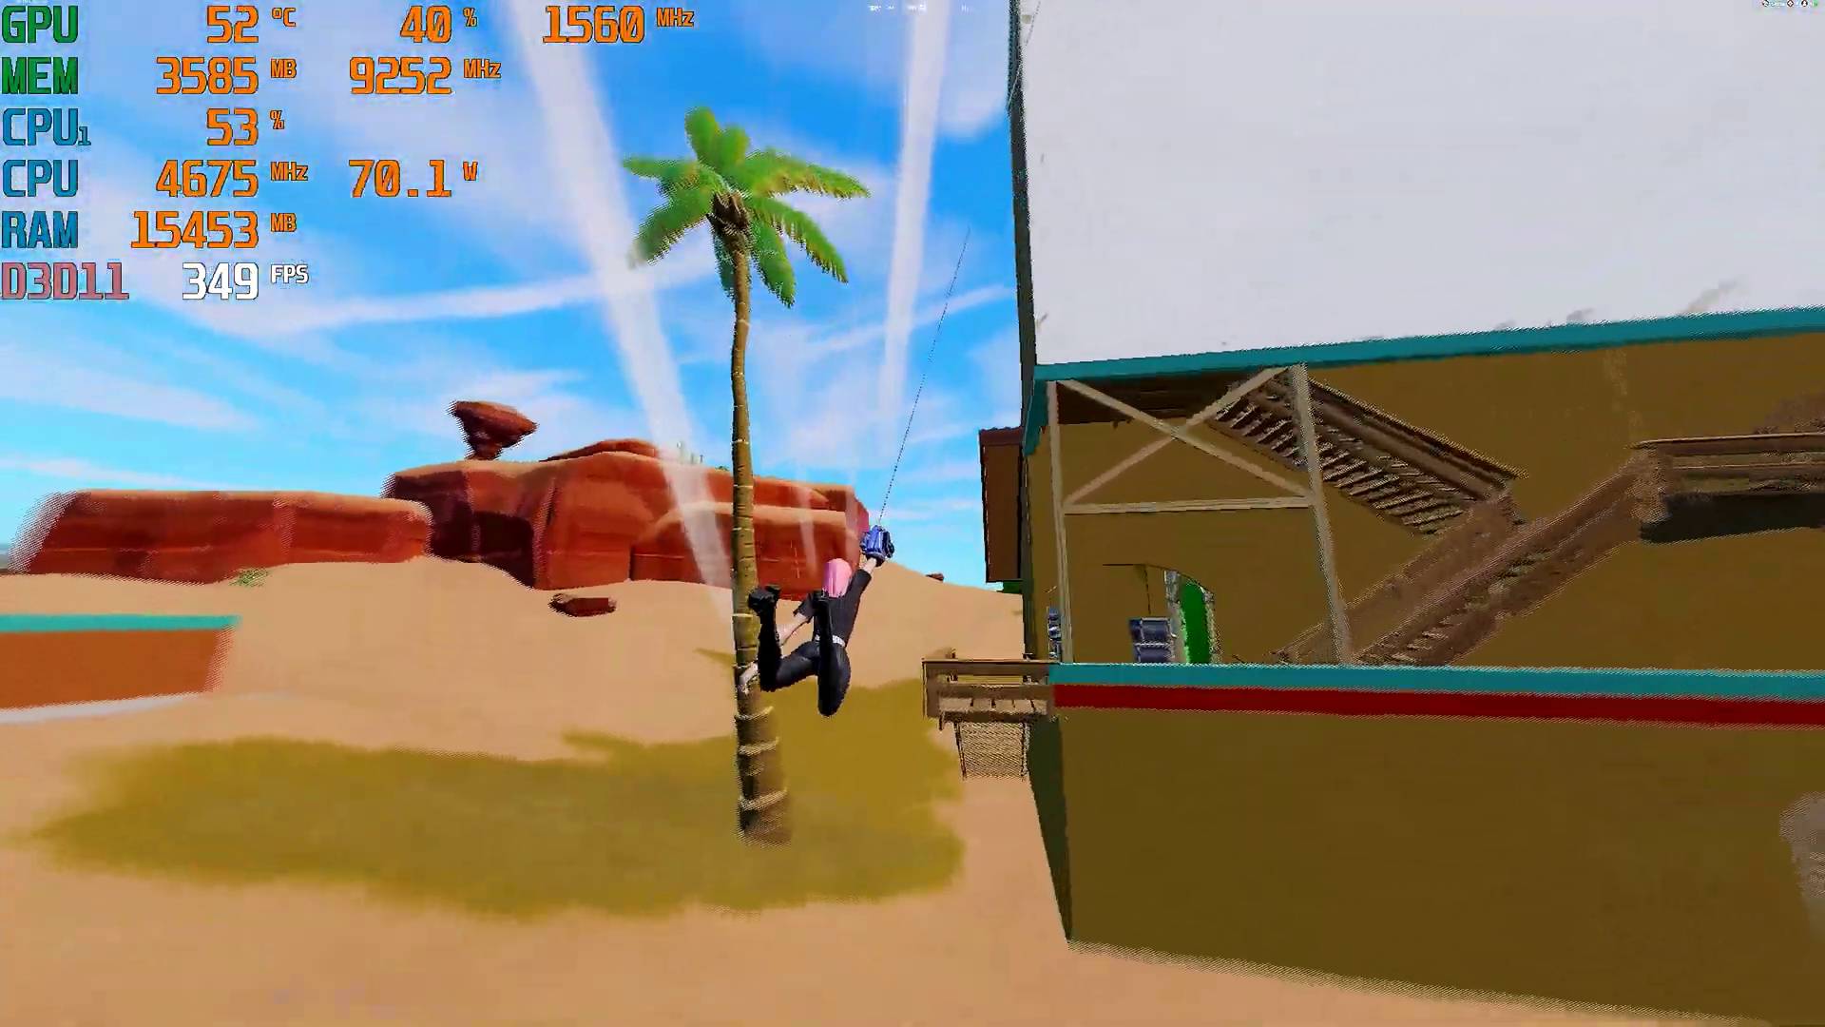
{"action": "key", "text": "w"}
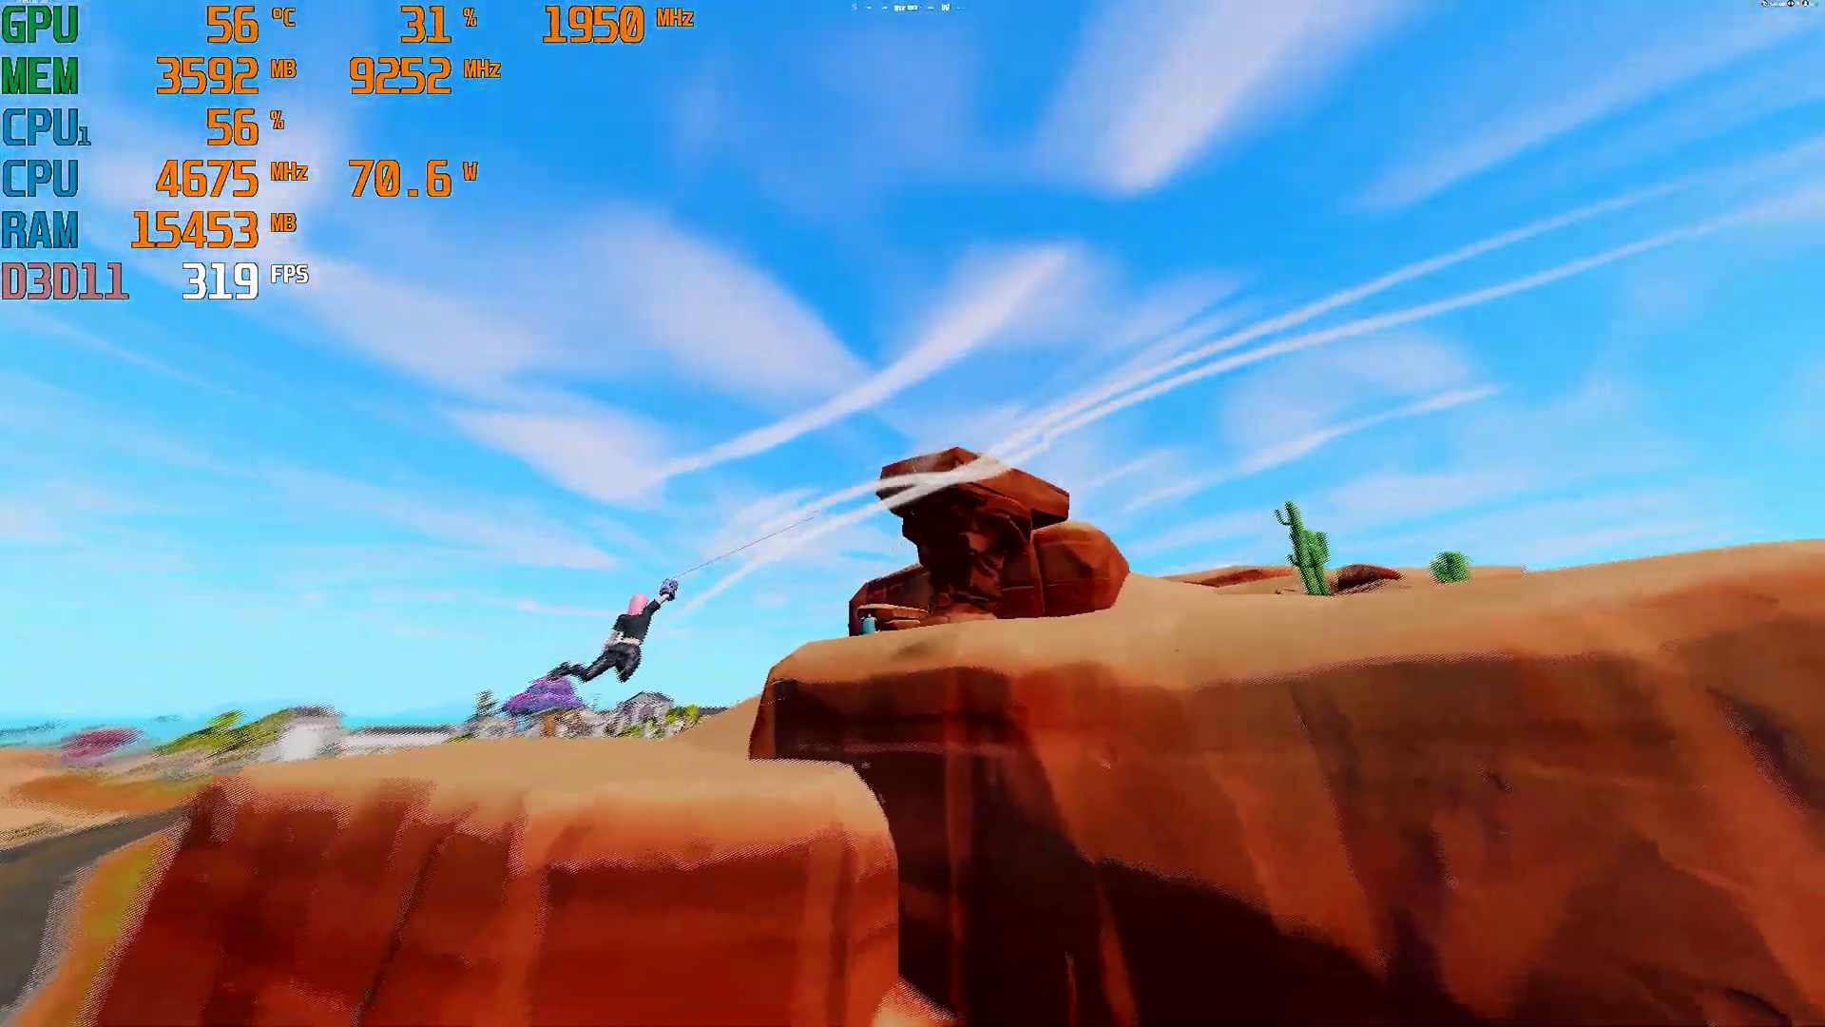
{"action": "left_click", "coordinate": [913, 513]}
{"action": "key", "text": "w"}
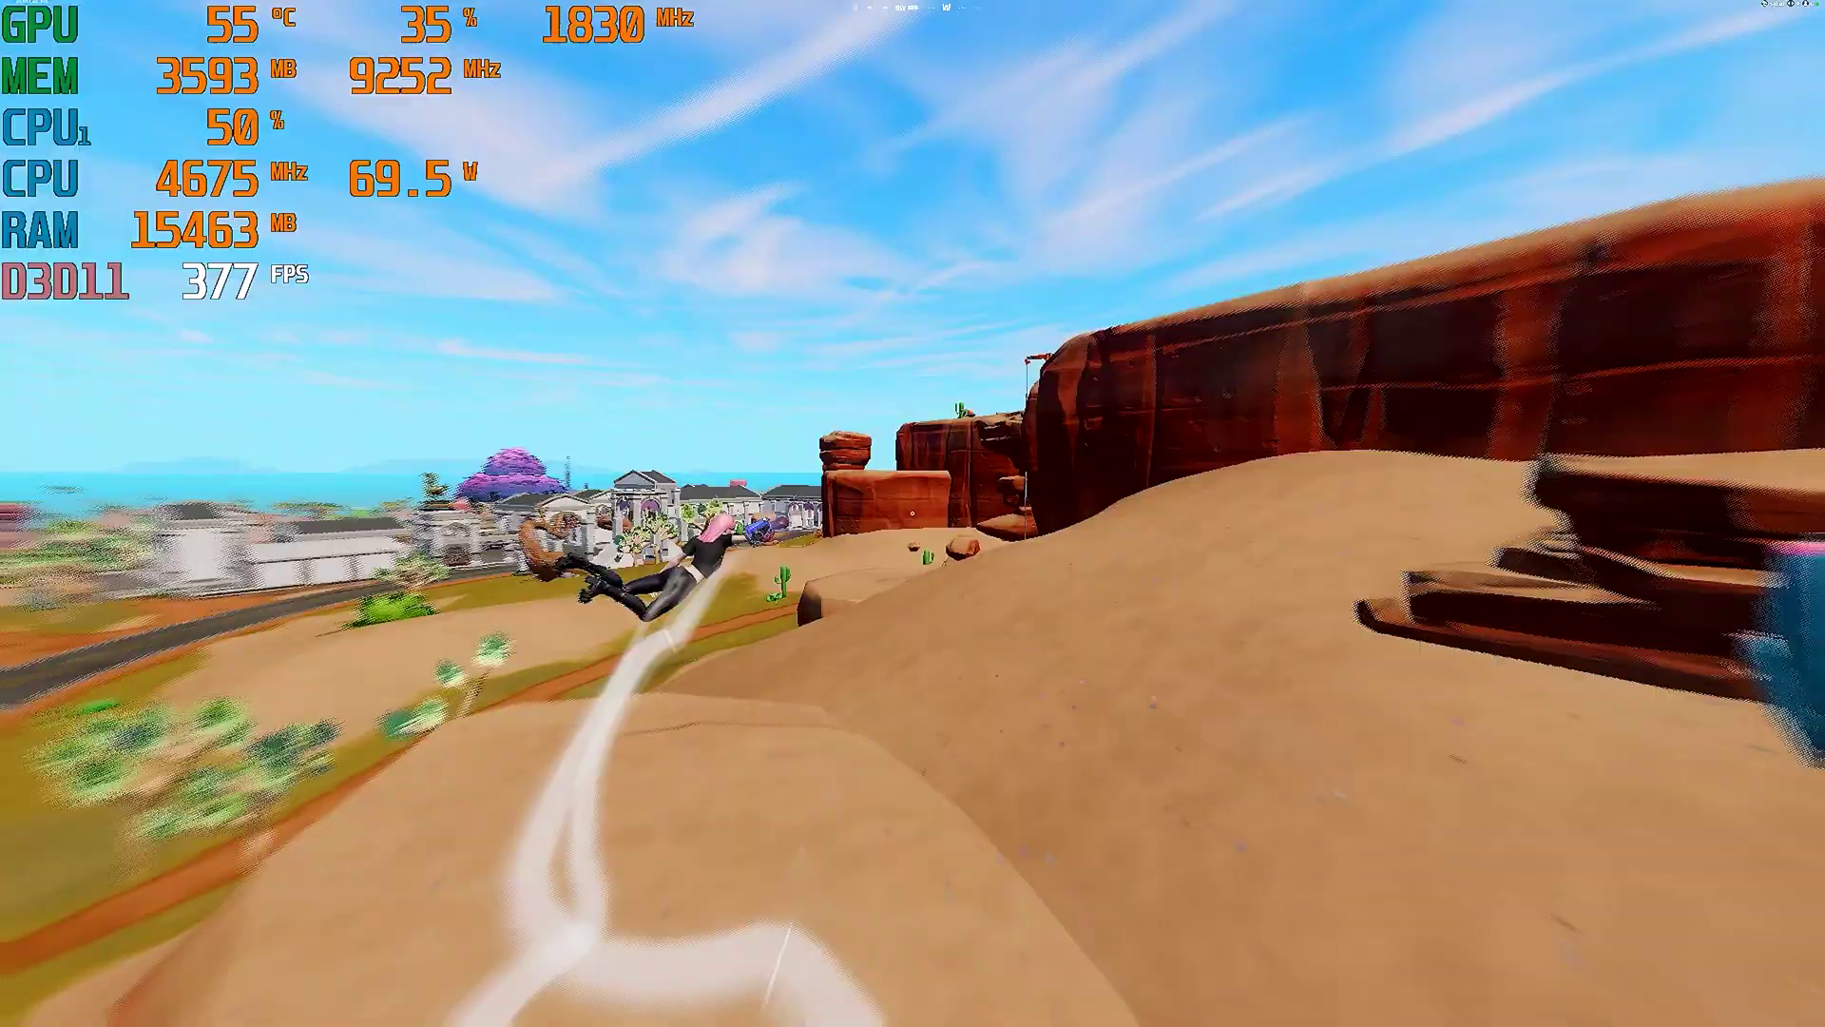
{"action": "key", "text": "w"}
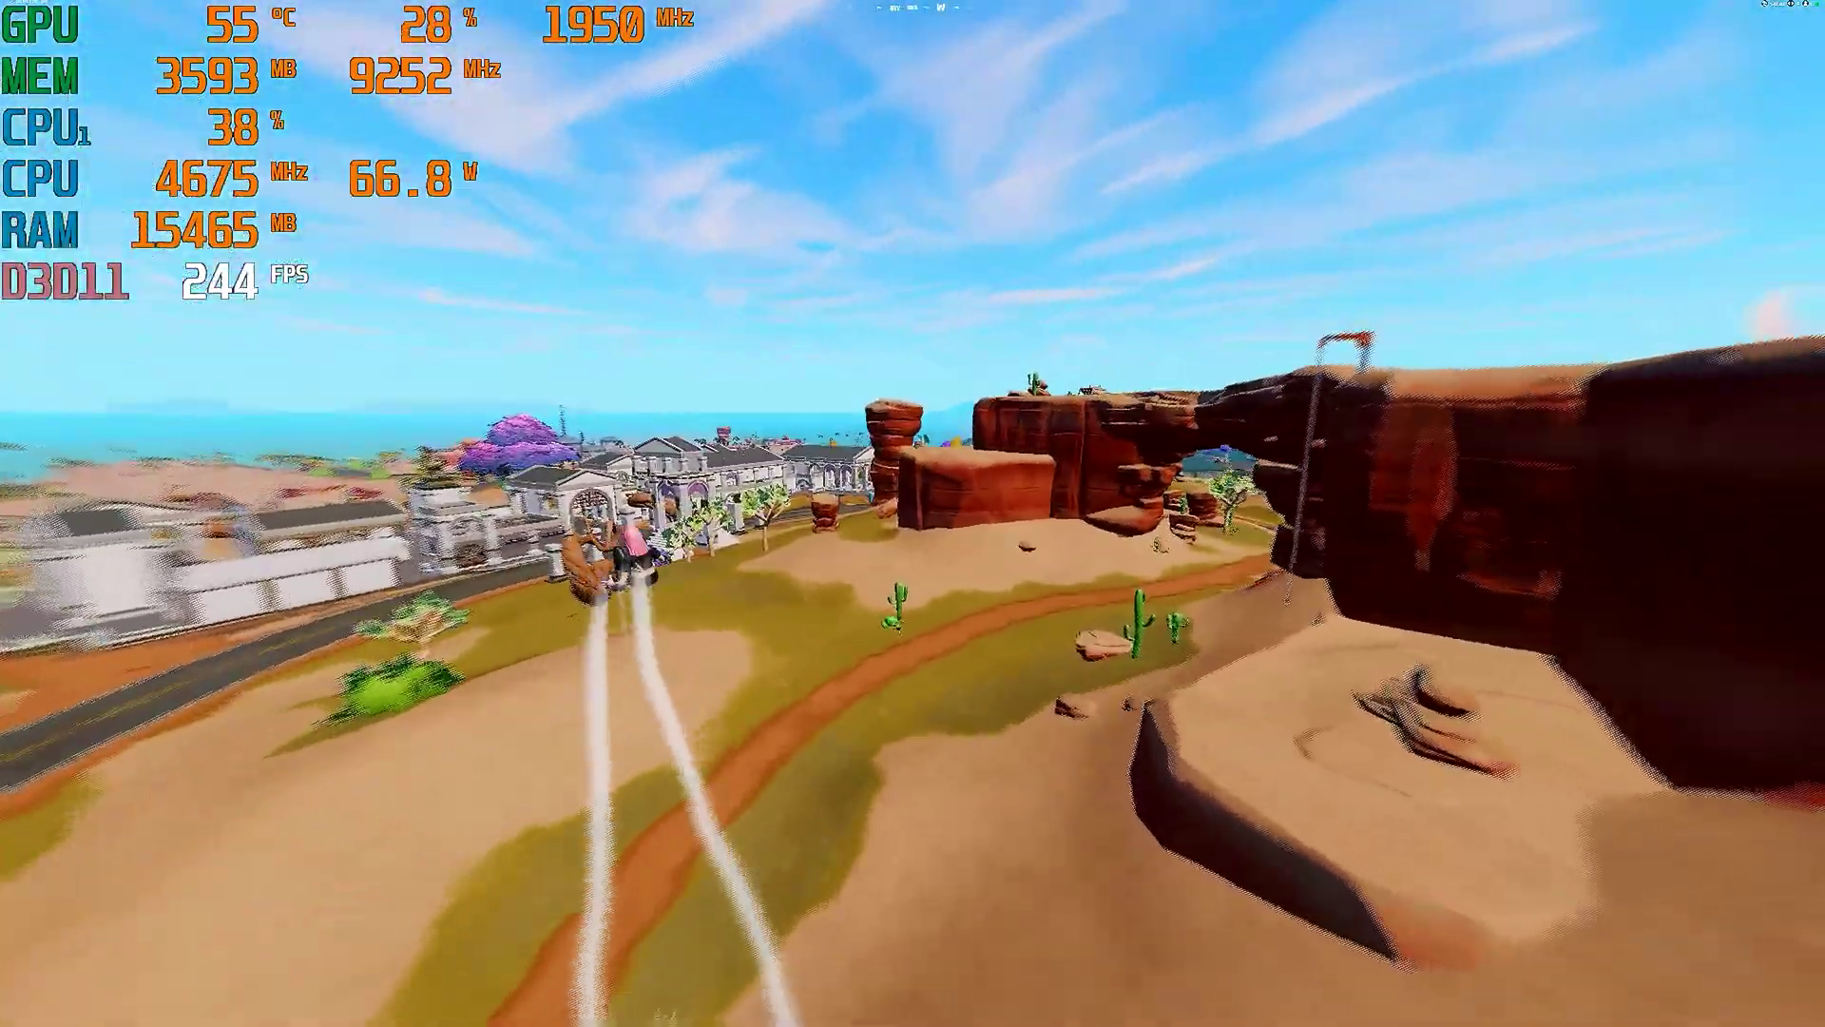
{"action": "key", "text": "w"}
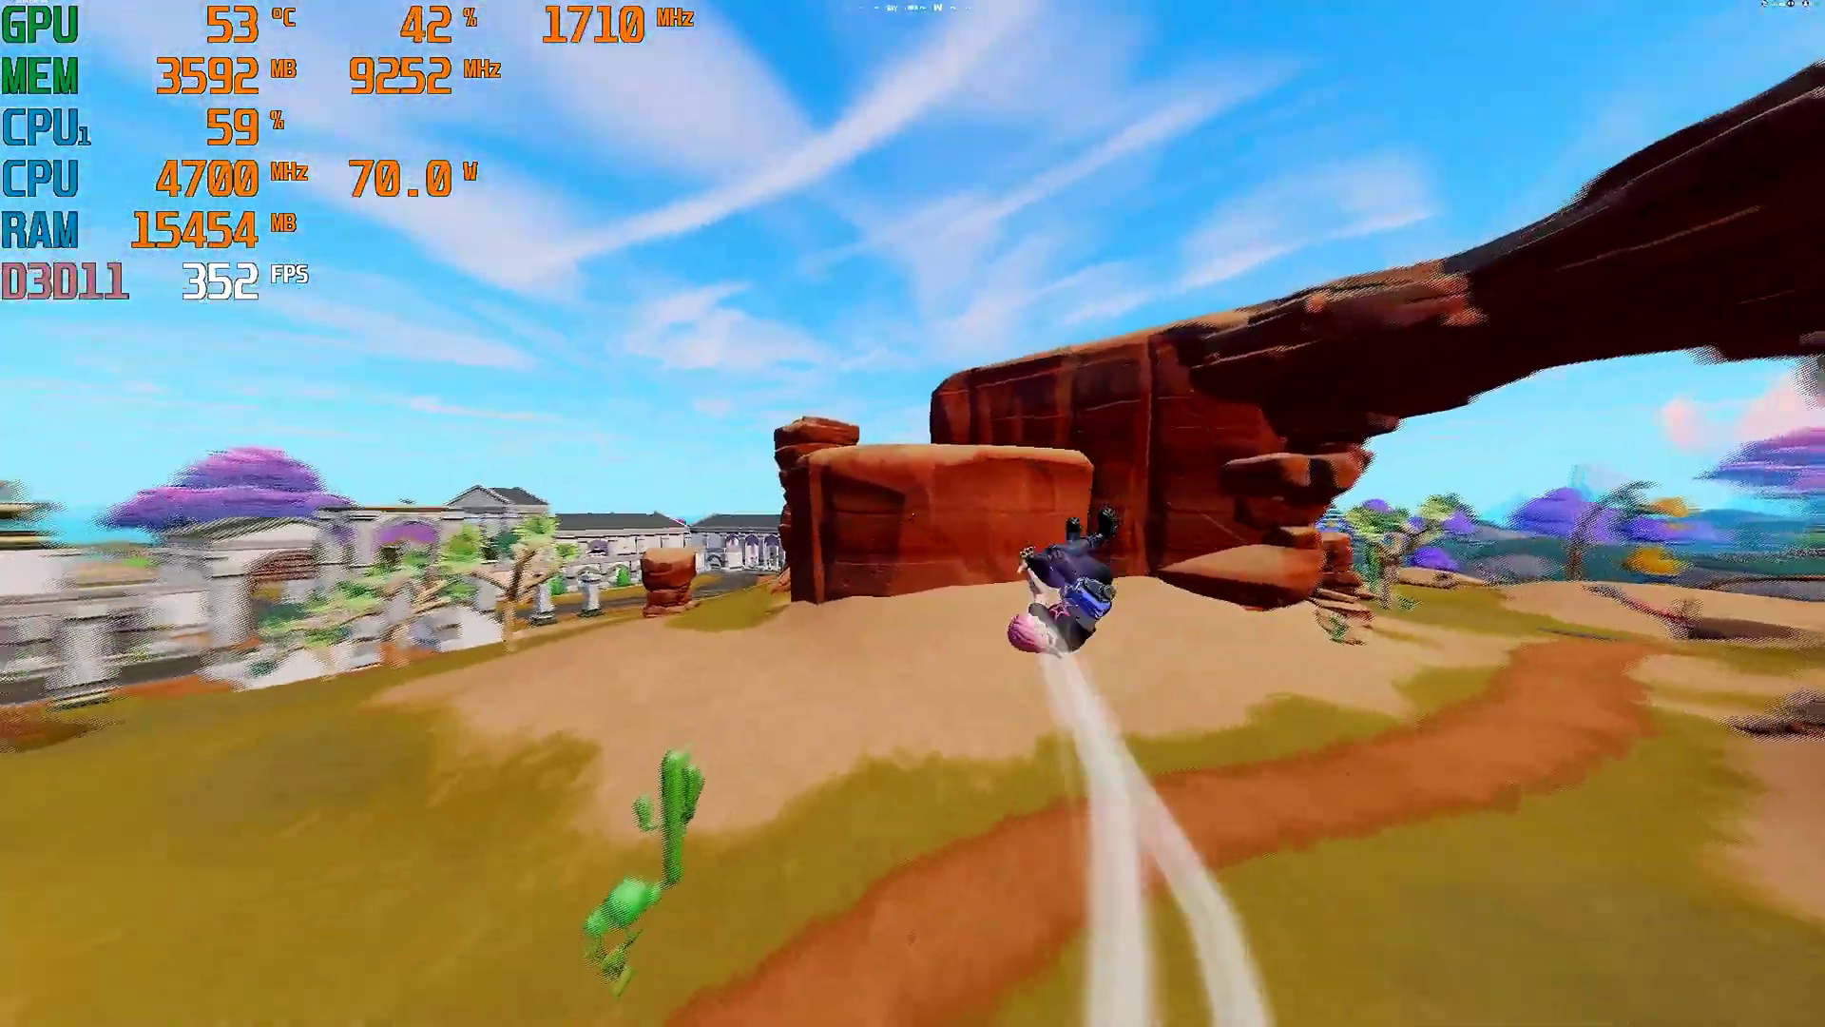
{"action": "key", "text": "w"}
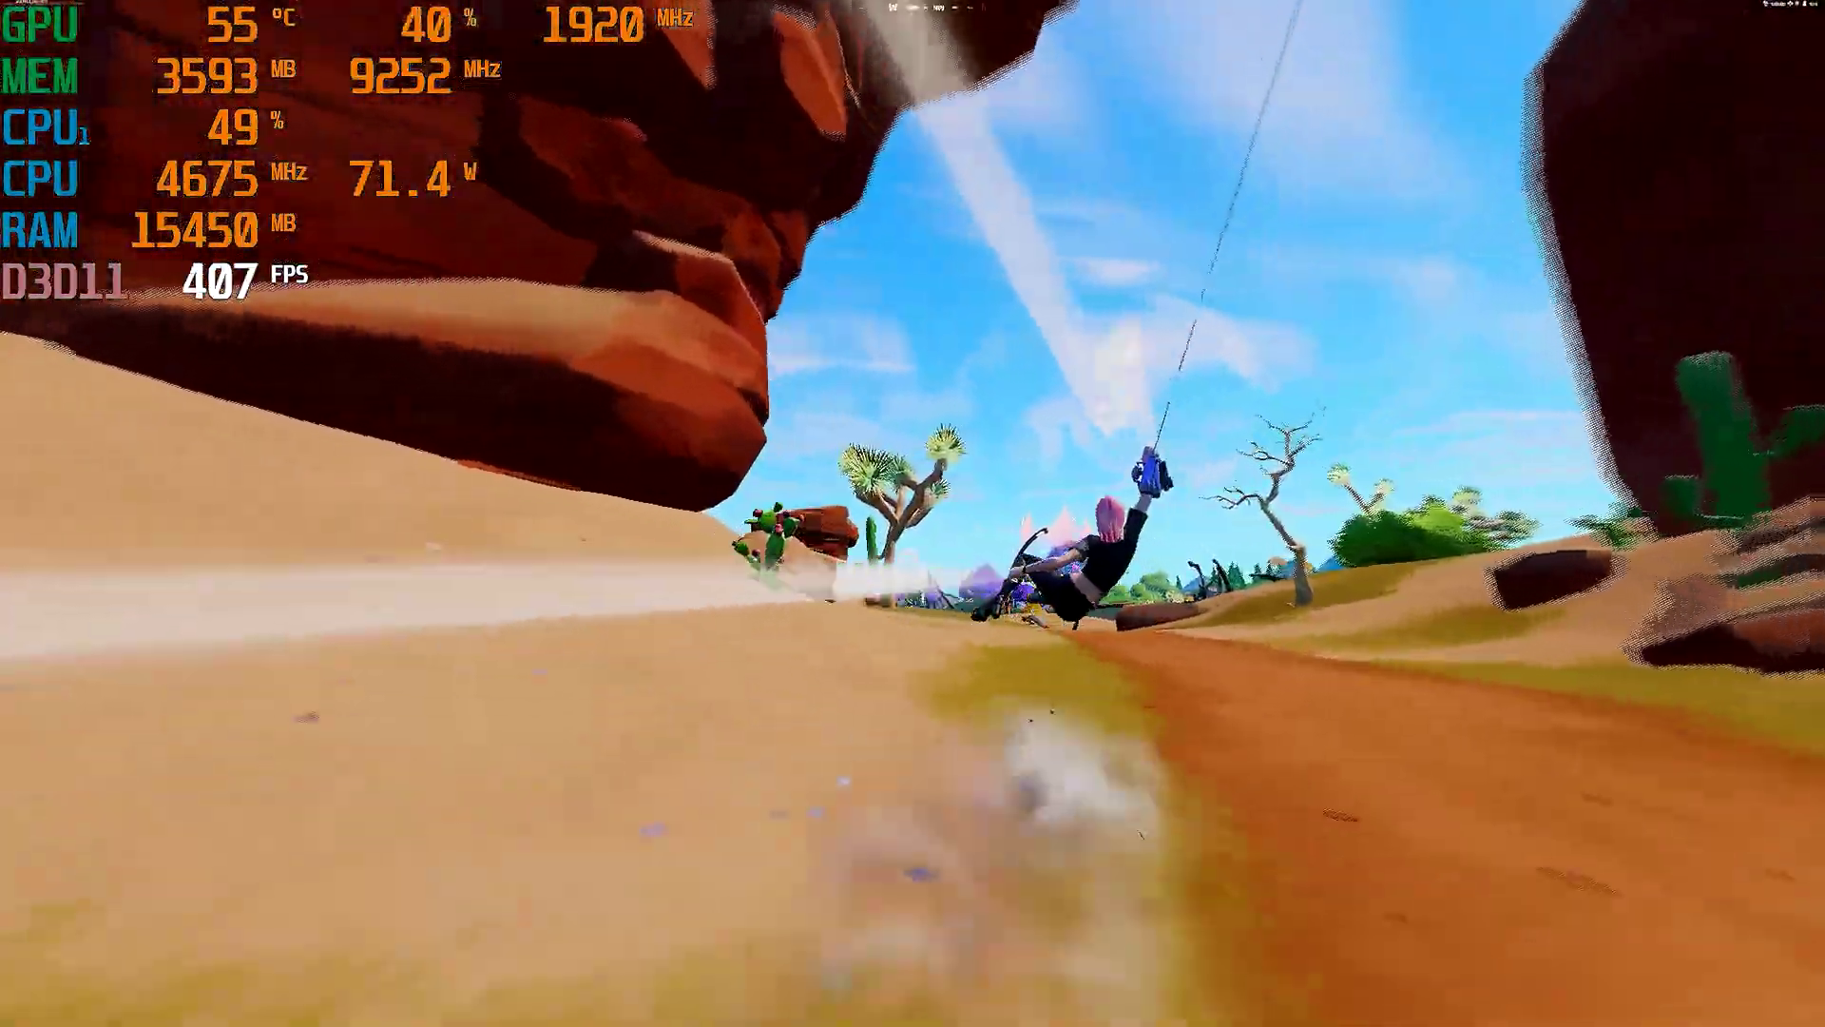
{"action": "key", "text": "w"}
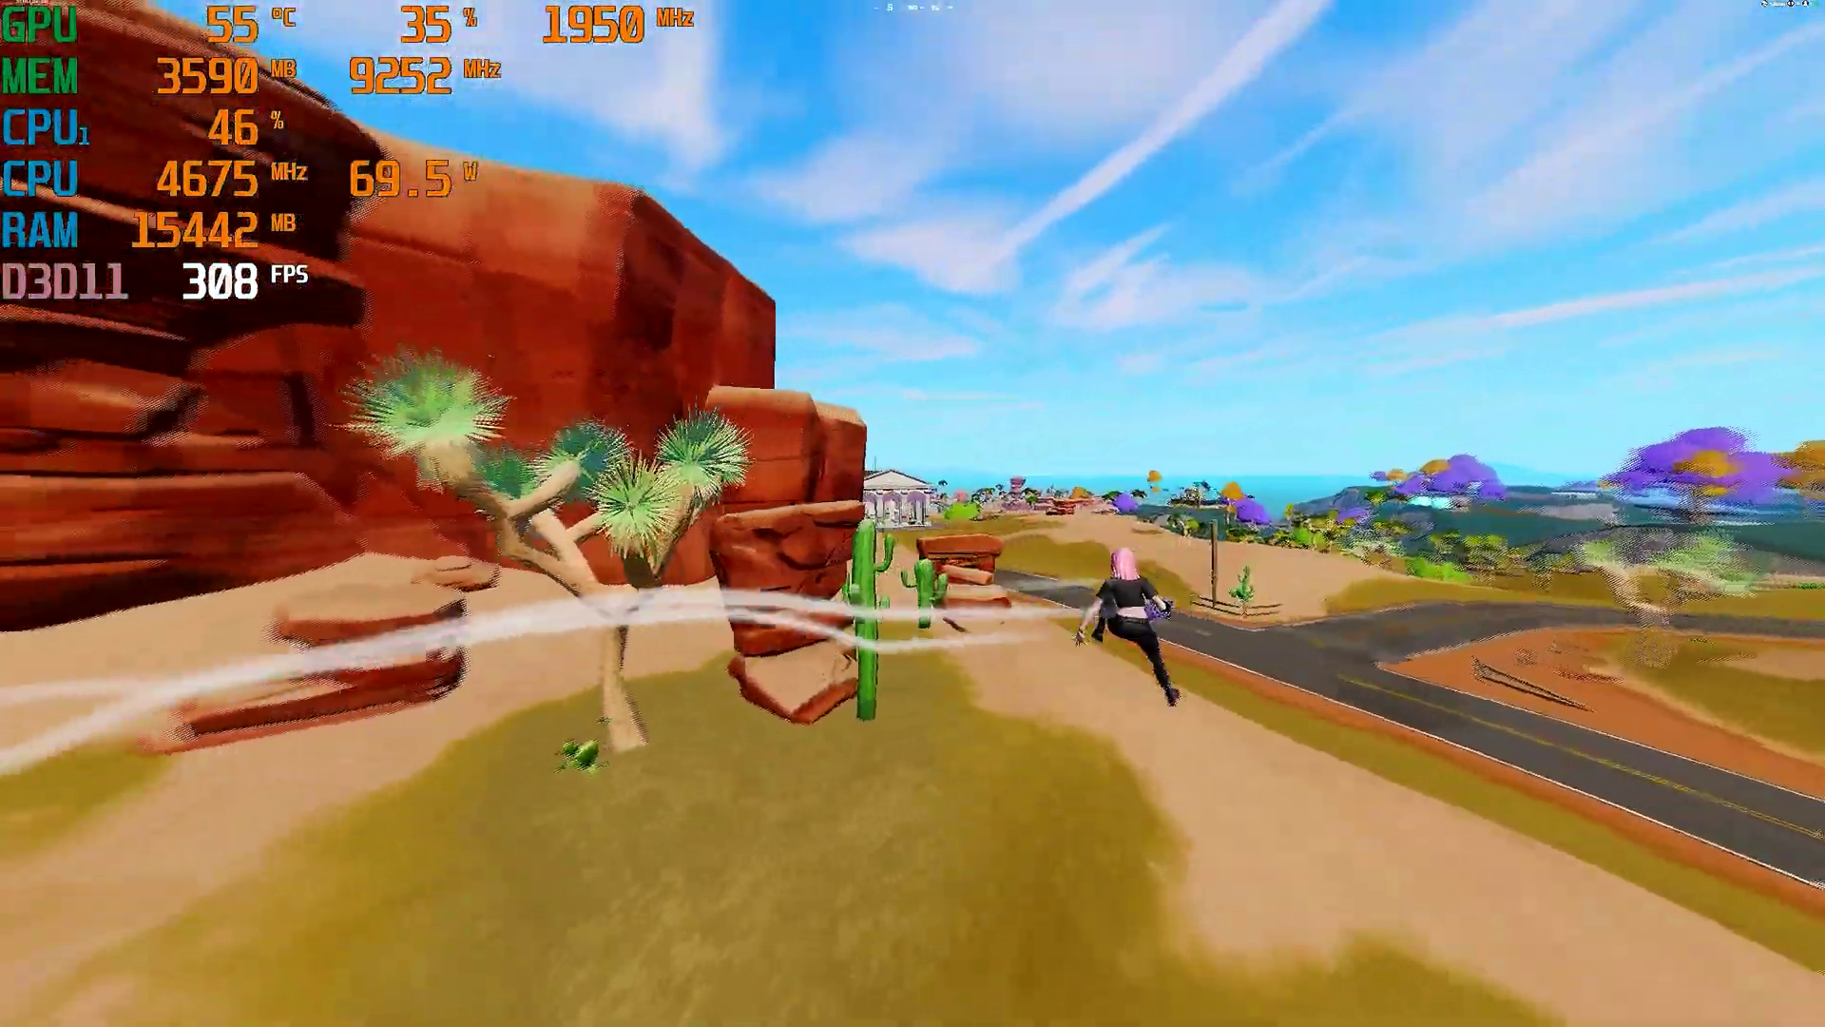
{"action": "key", "text": "w"}
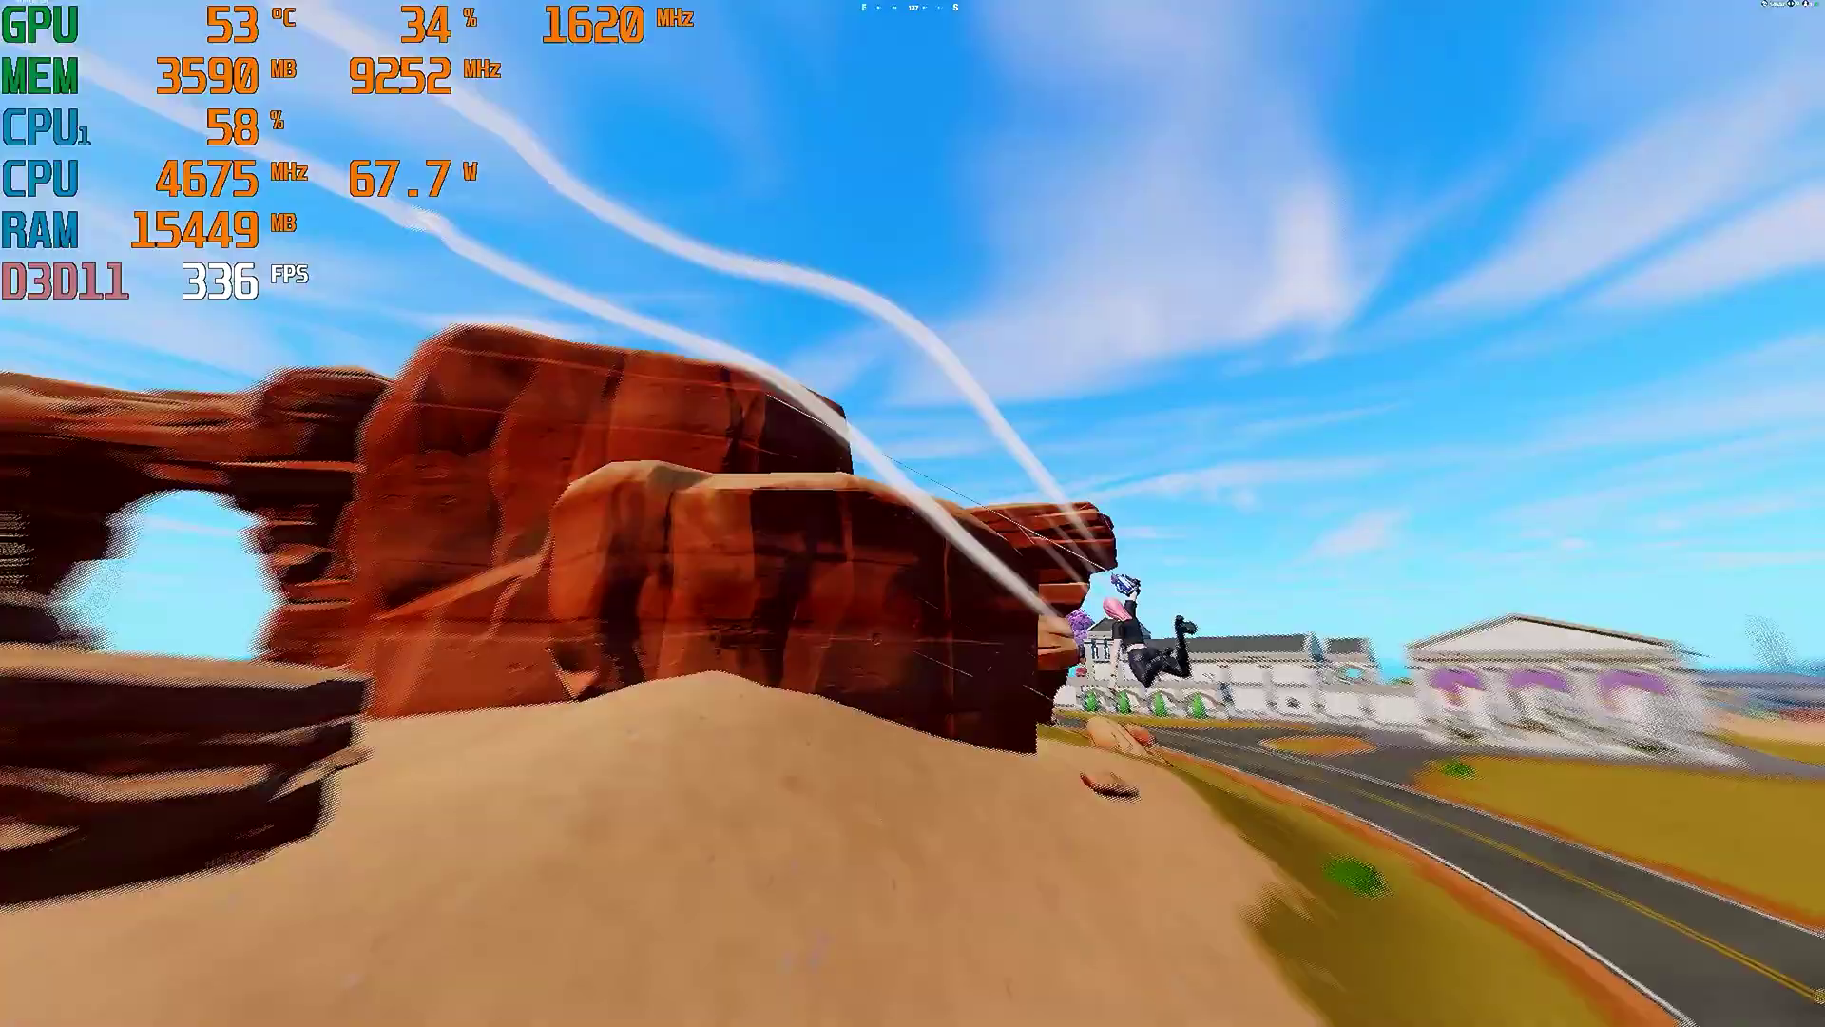
{"action": "key", "text": "w"}
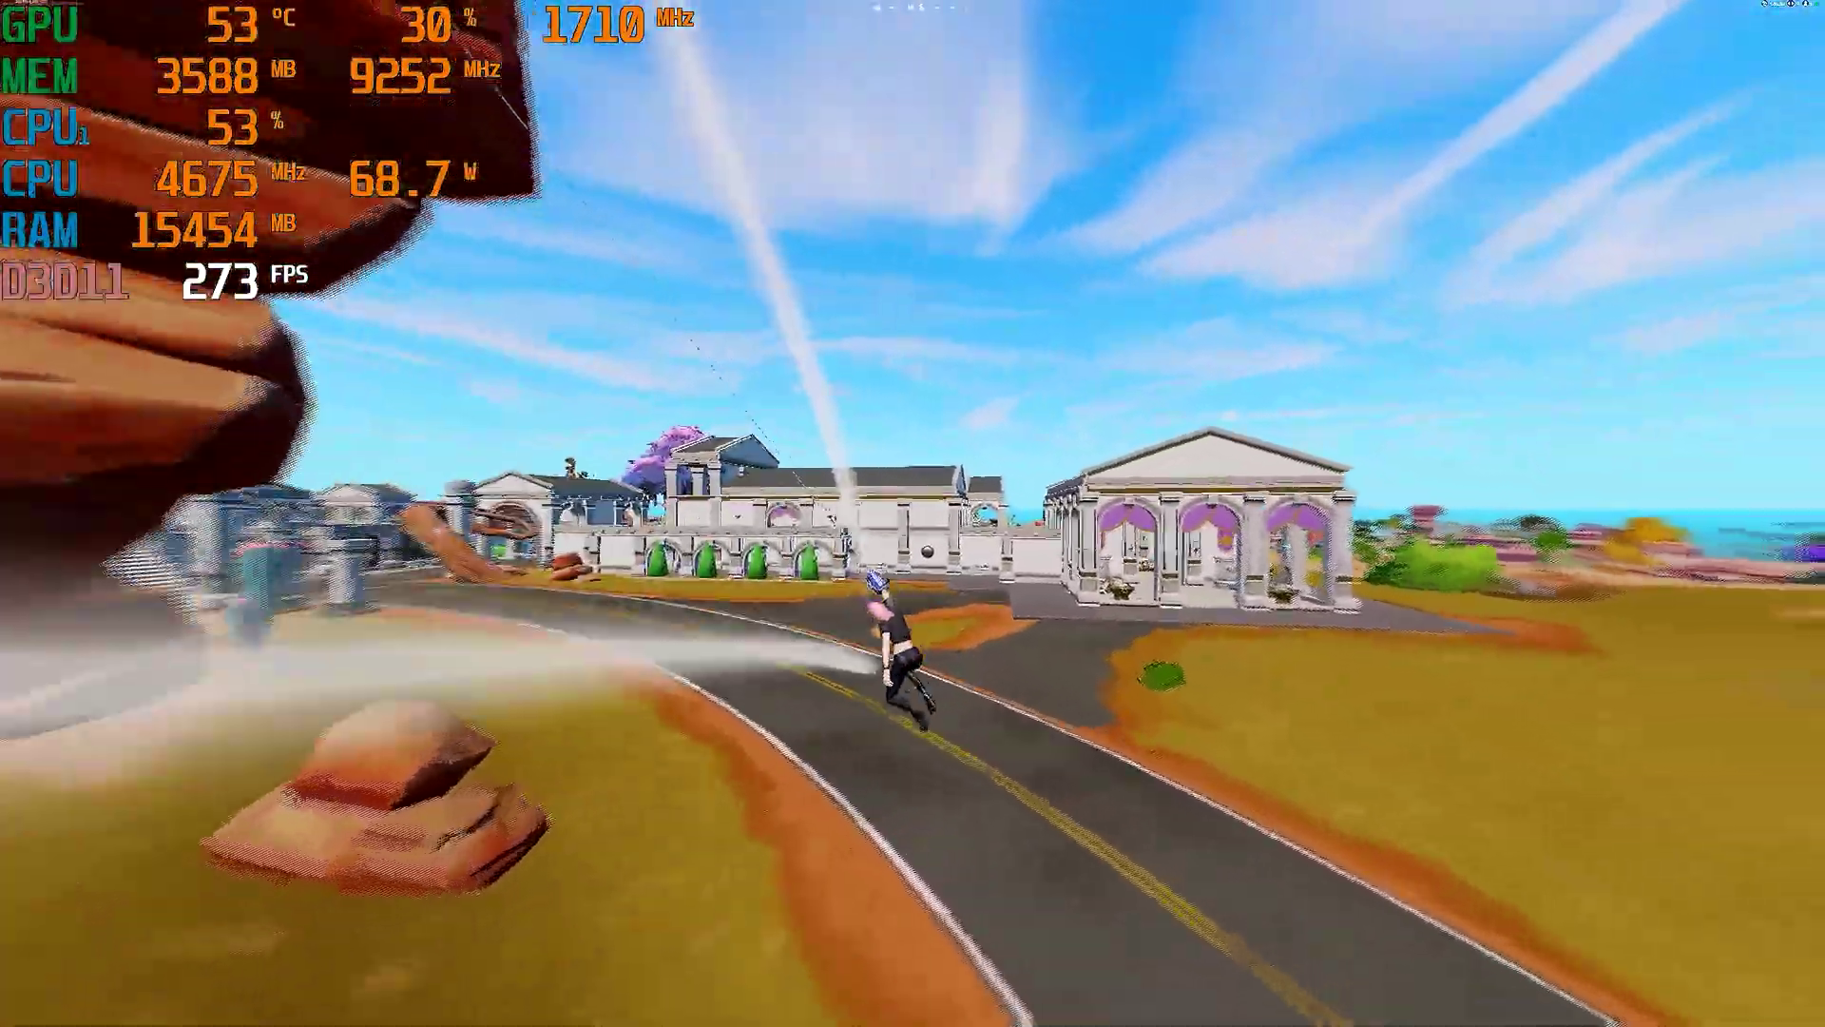
{"action": "key", "text": "w"}
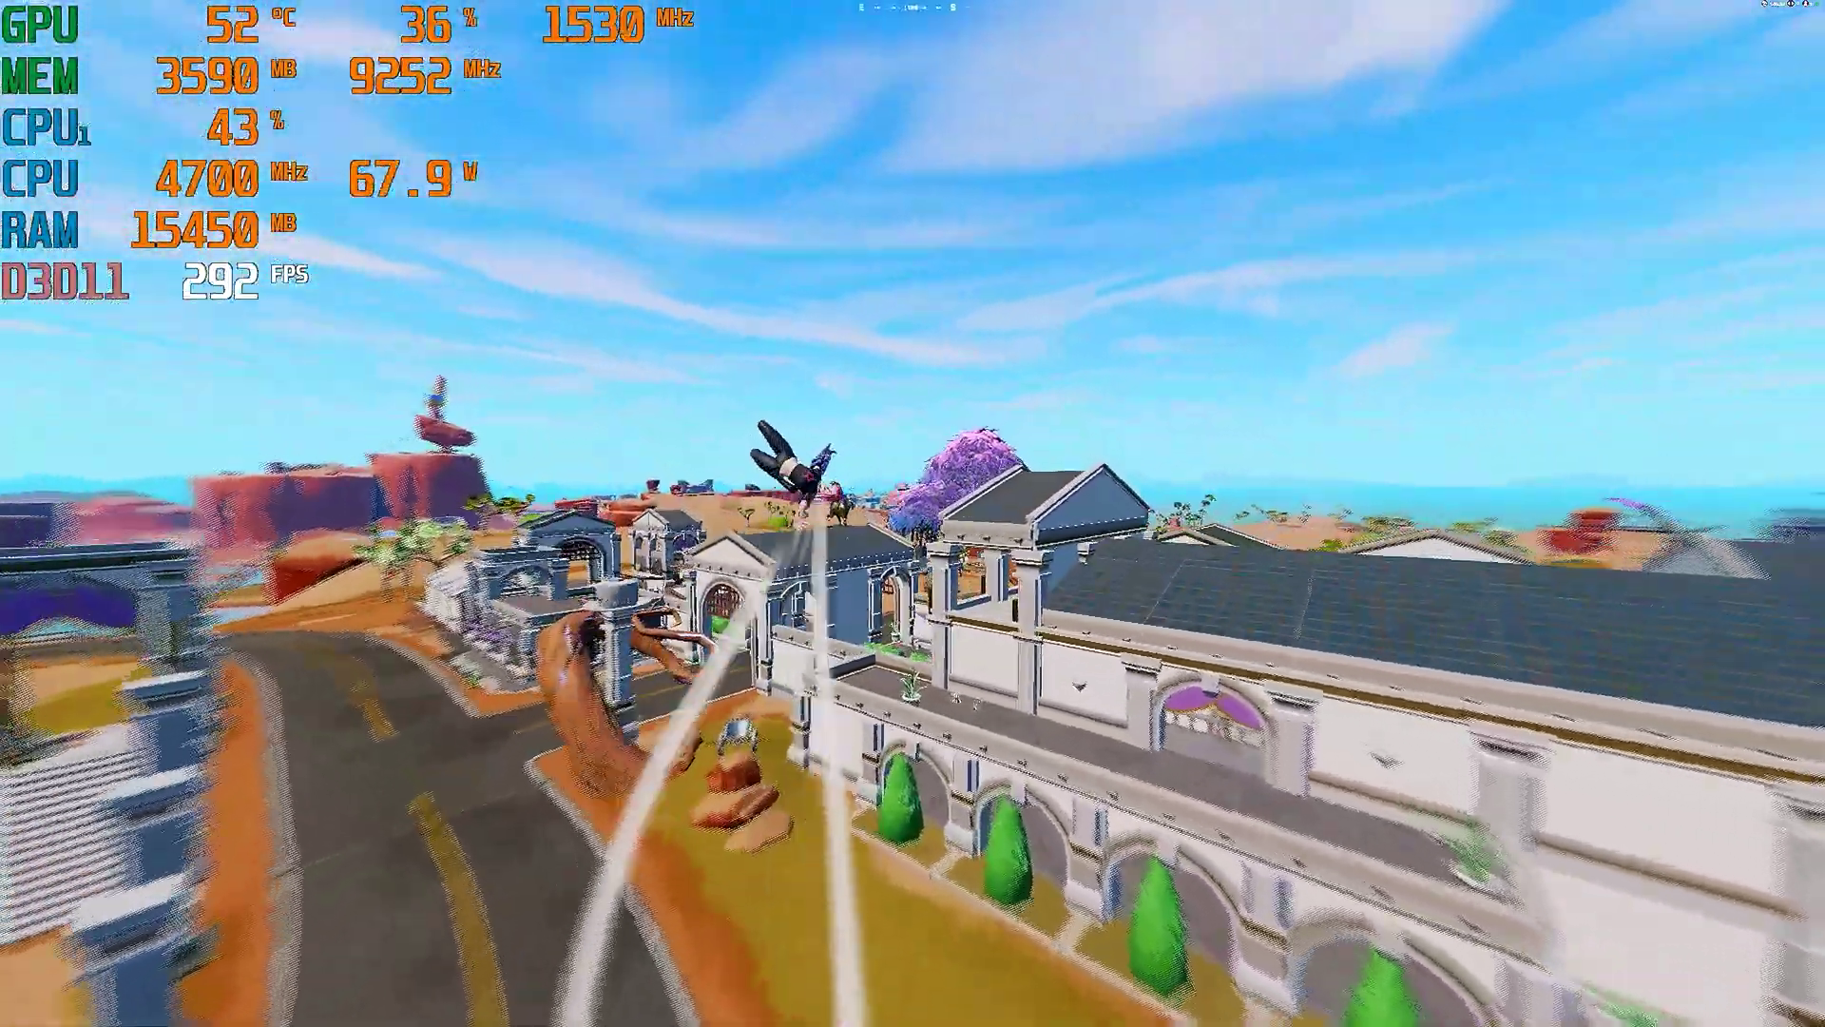
{"action": "key", "text": "w"}
{"action": "key", "text": "w"}
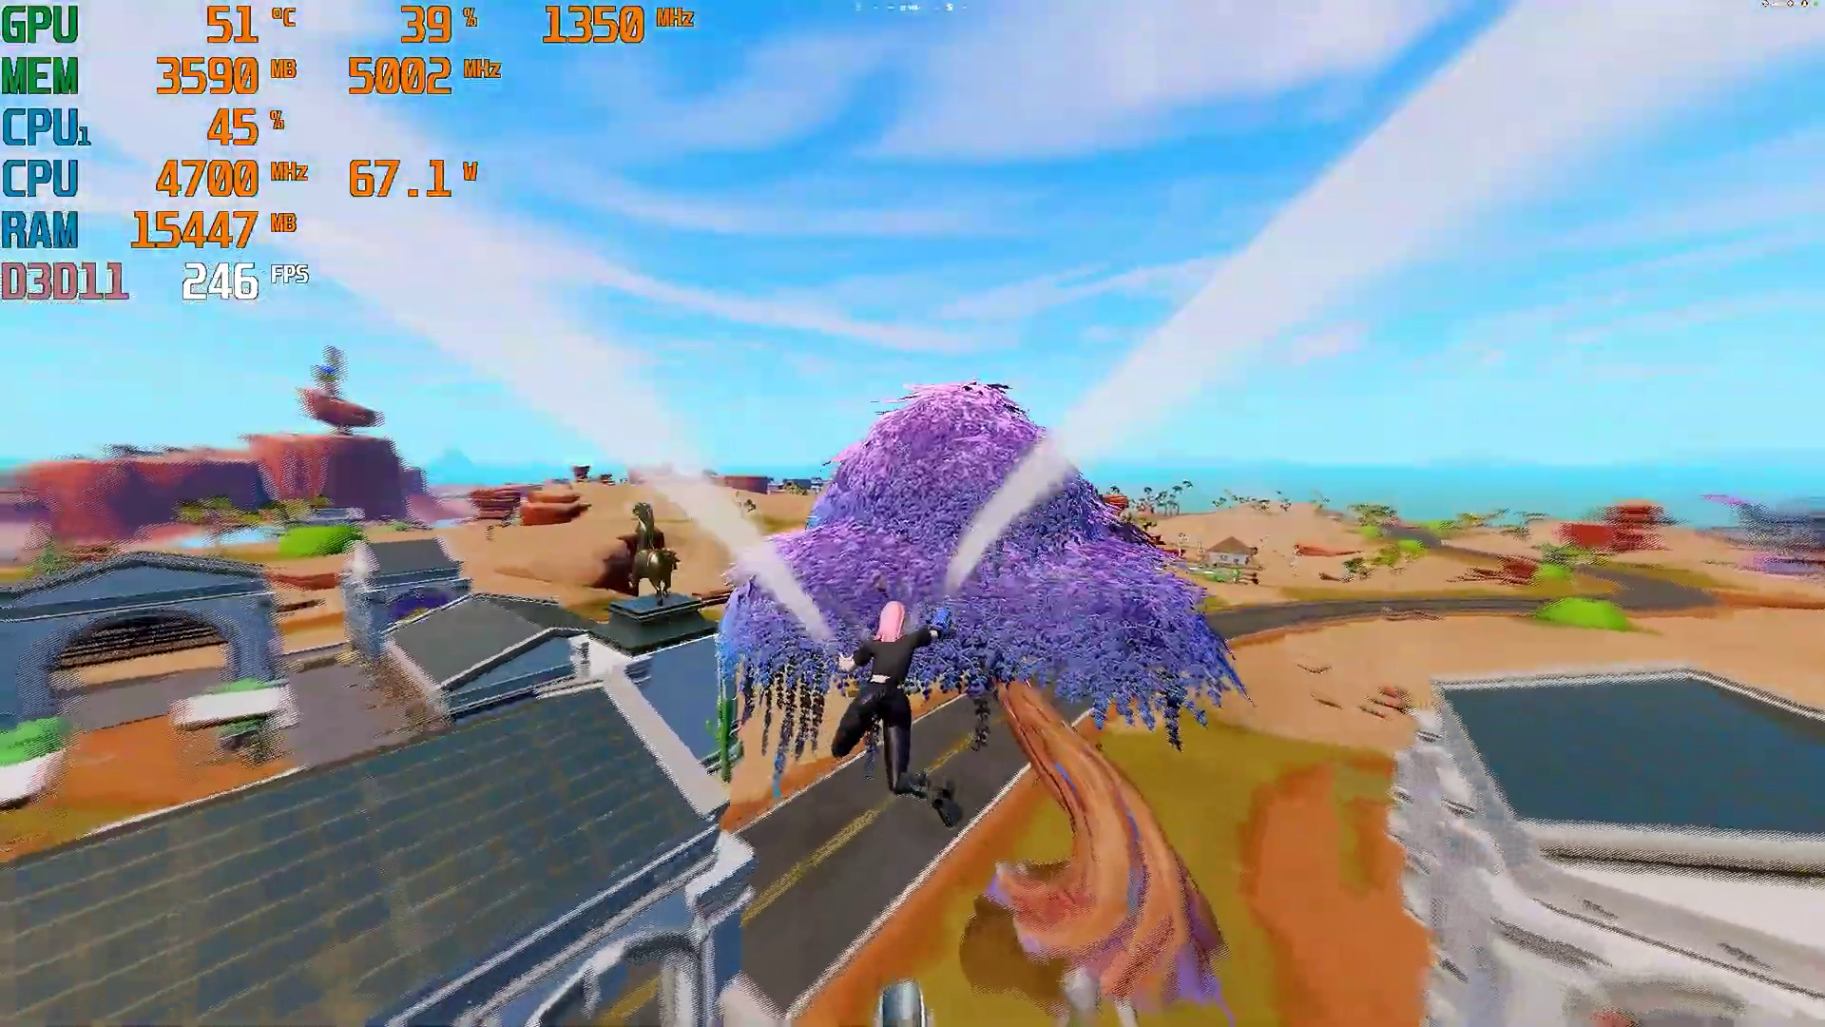
{"action": "key", "text": "w"}
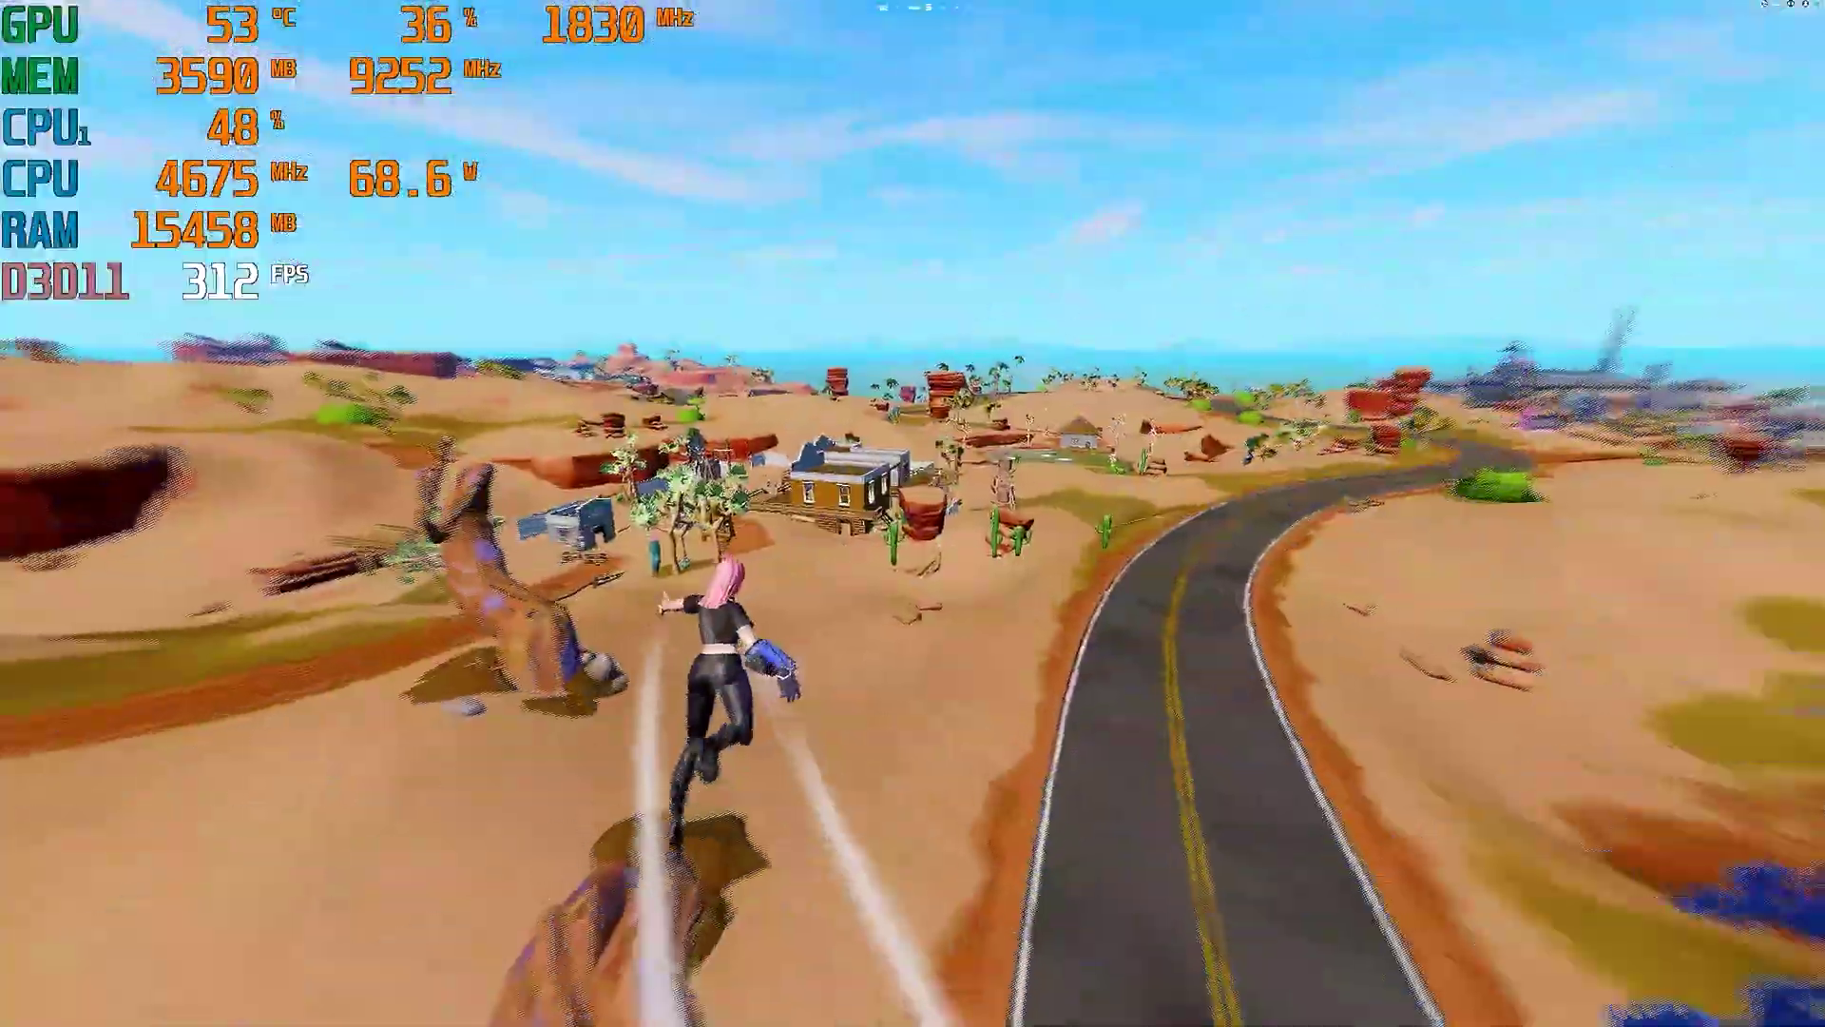
{"action": "key", "text": "w"}
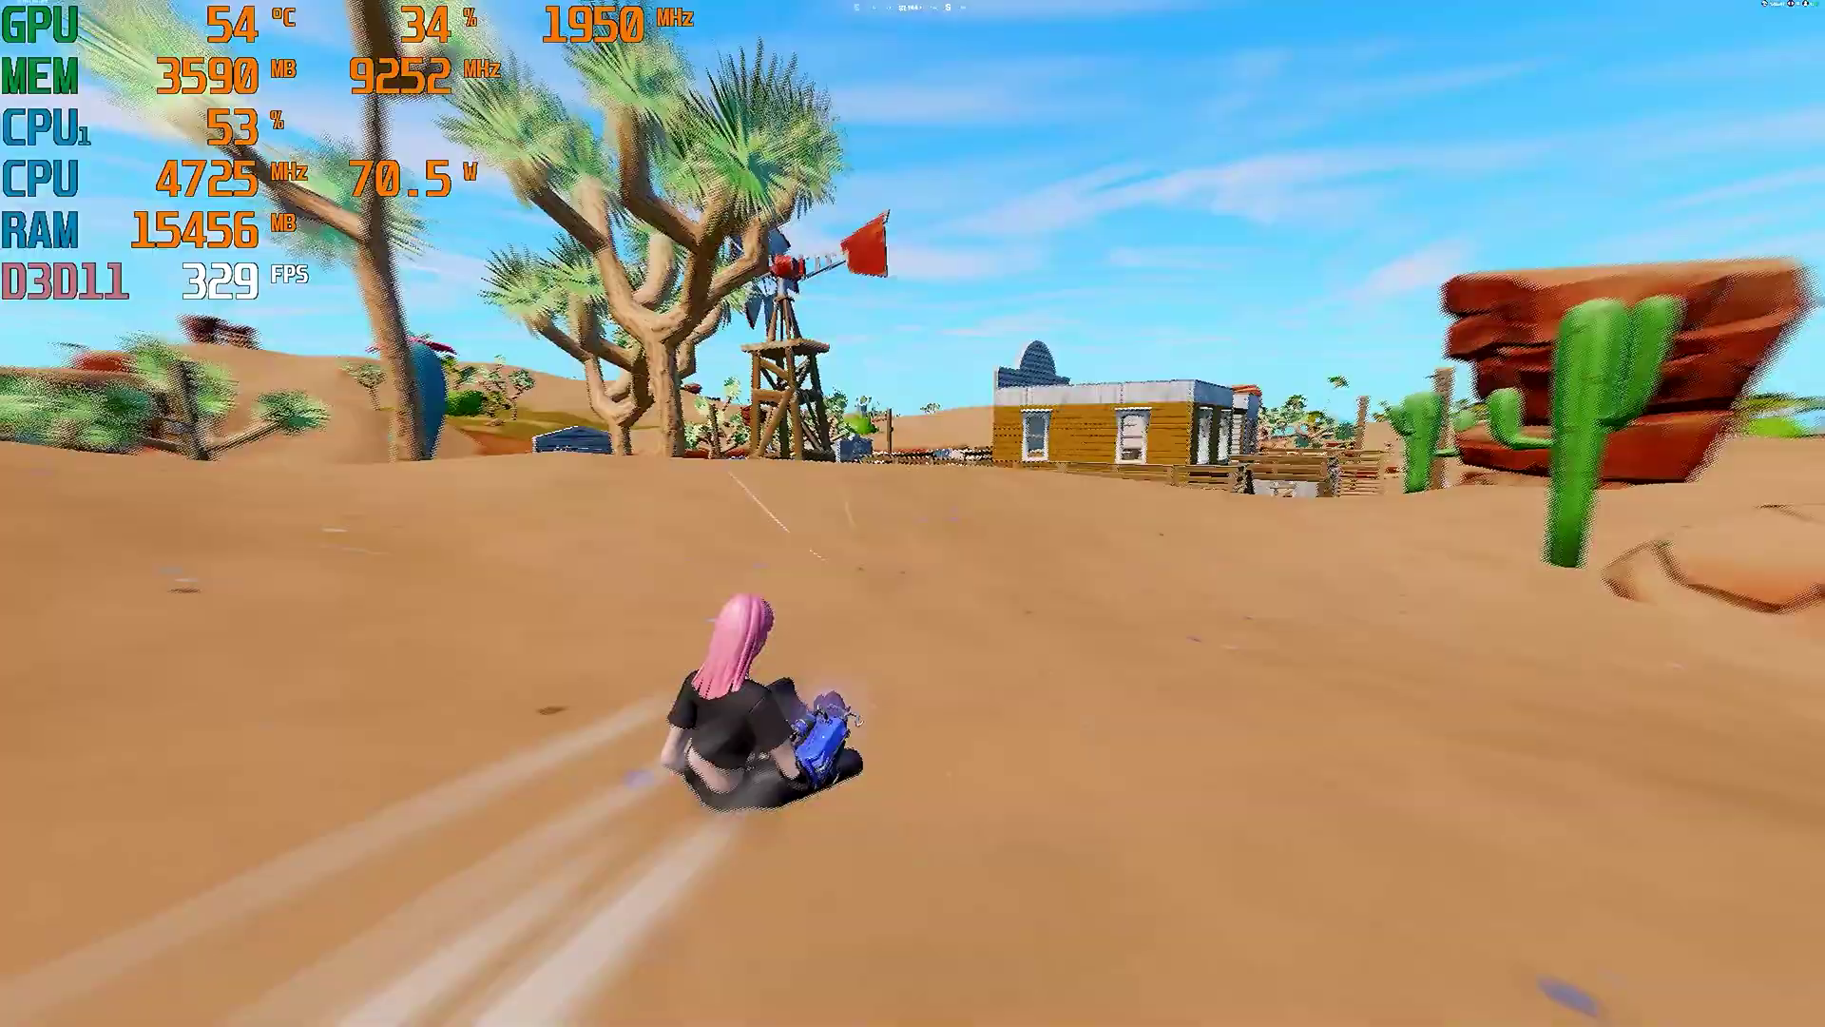
{"action": "key", "text": "w"}
{"action": "key", "text": "q"}
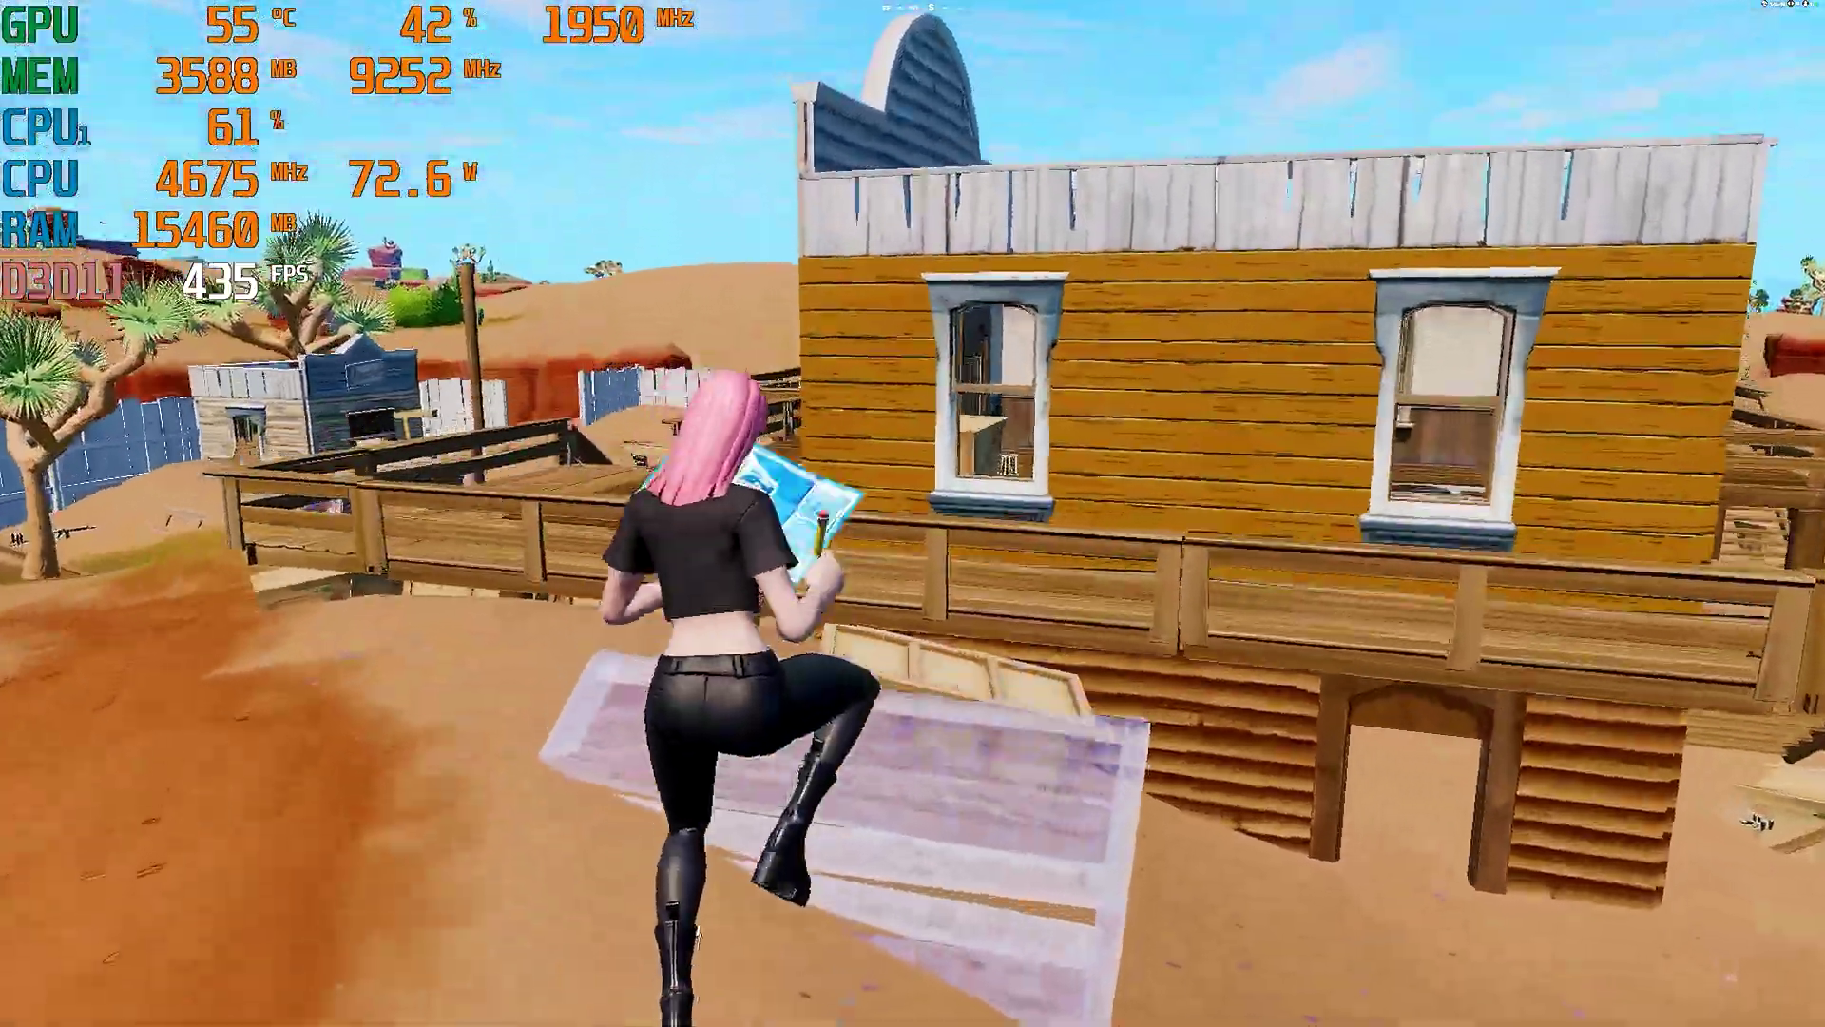
{"action": "key", "text": "w"}
{"action": "key", "text": "f"}
{"action": "key", "text": "w"}
{"action": "key", "text": "space"}
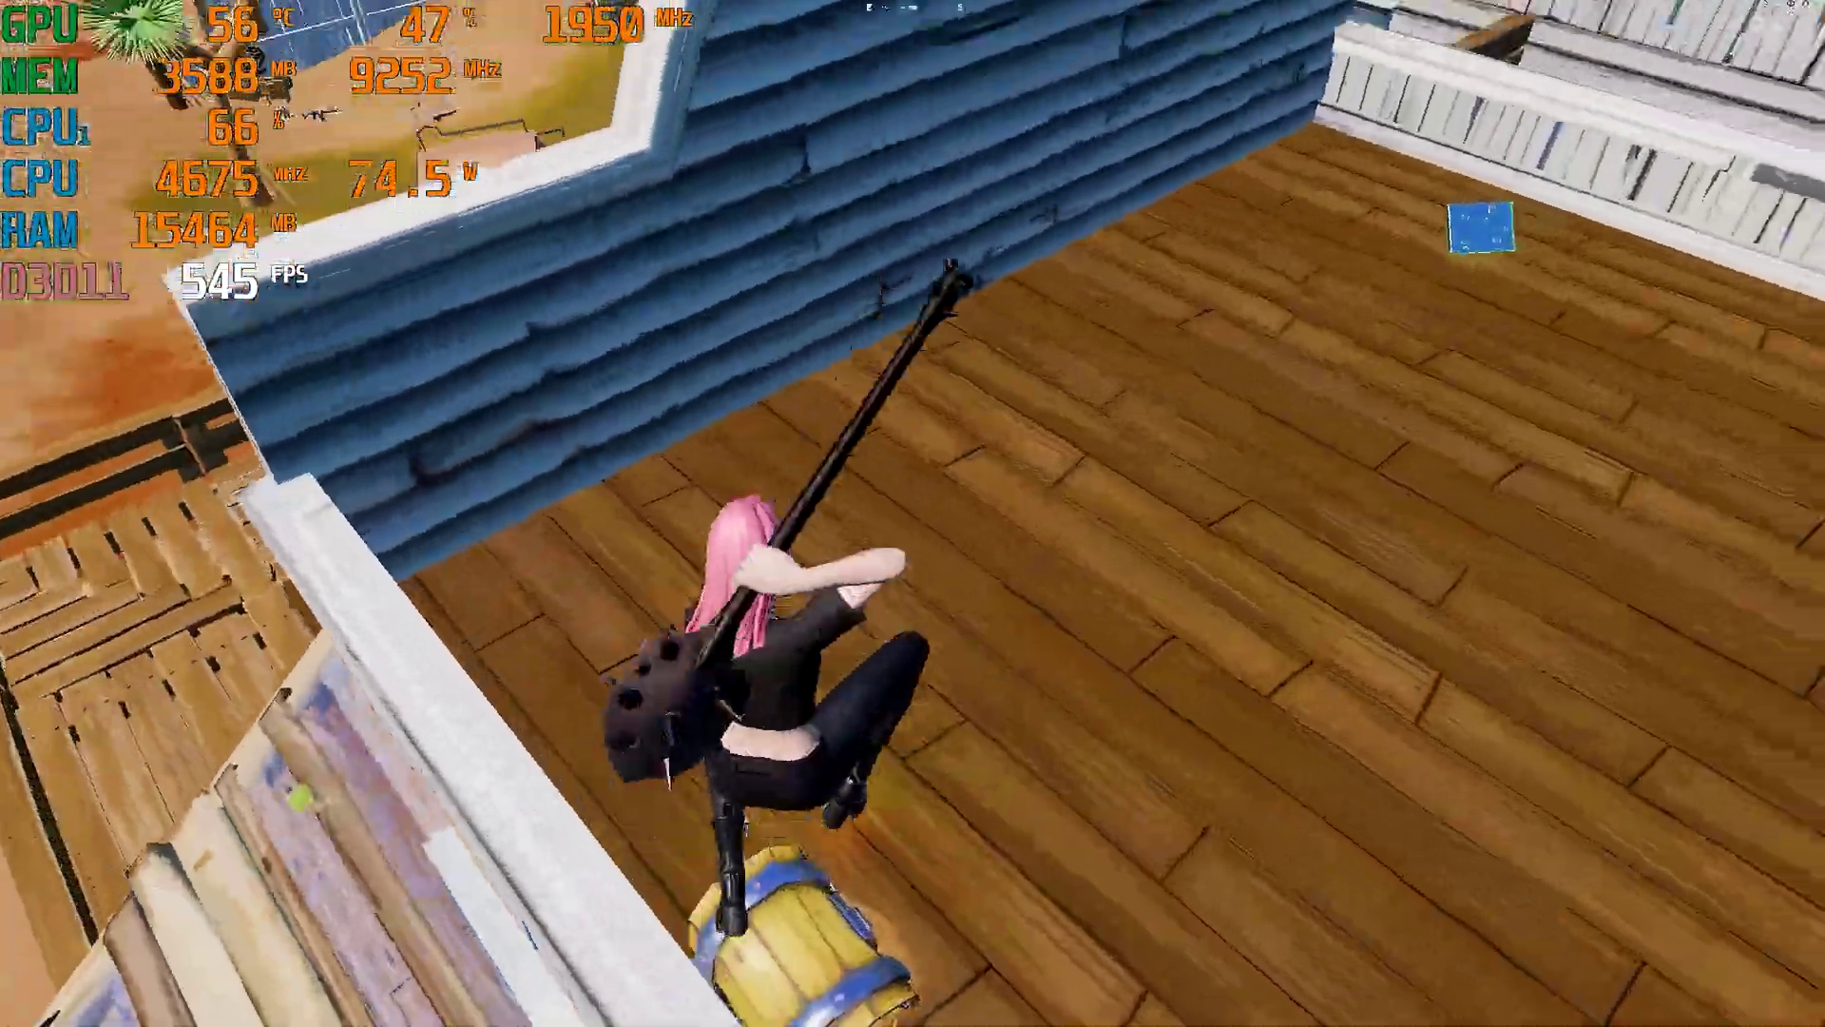
{"action": "key", "text": "w"}
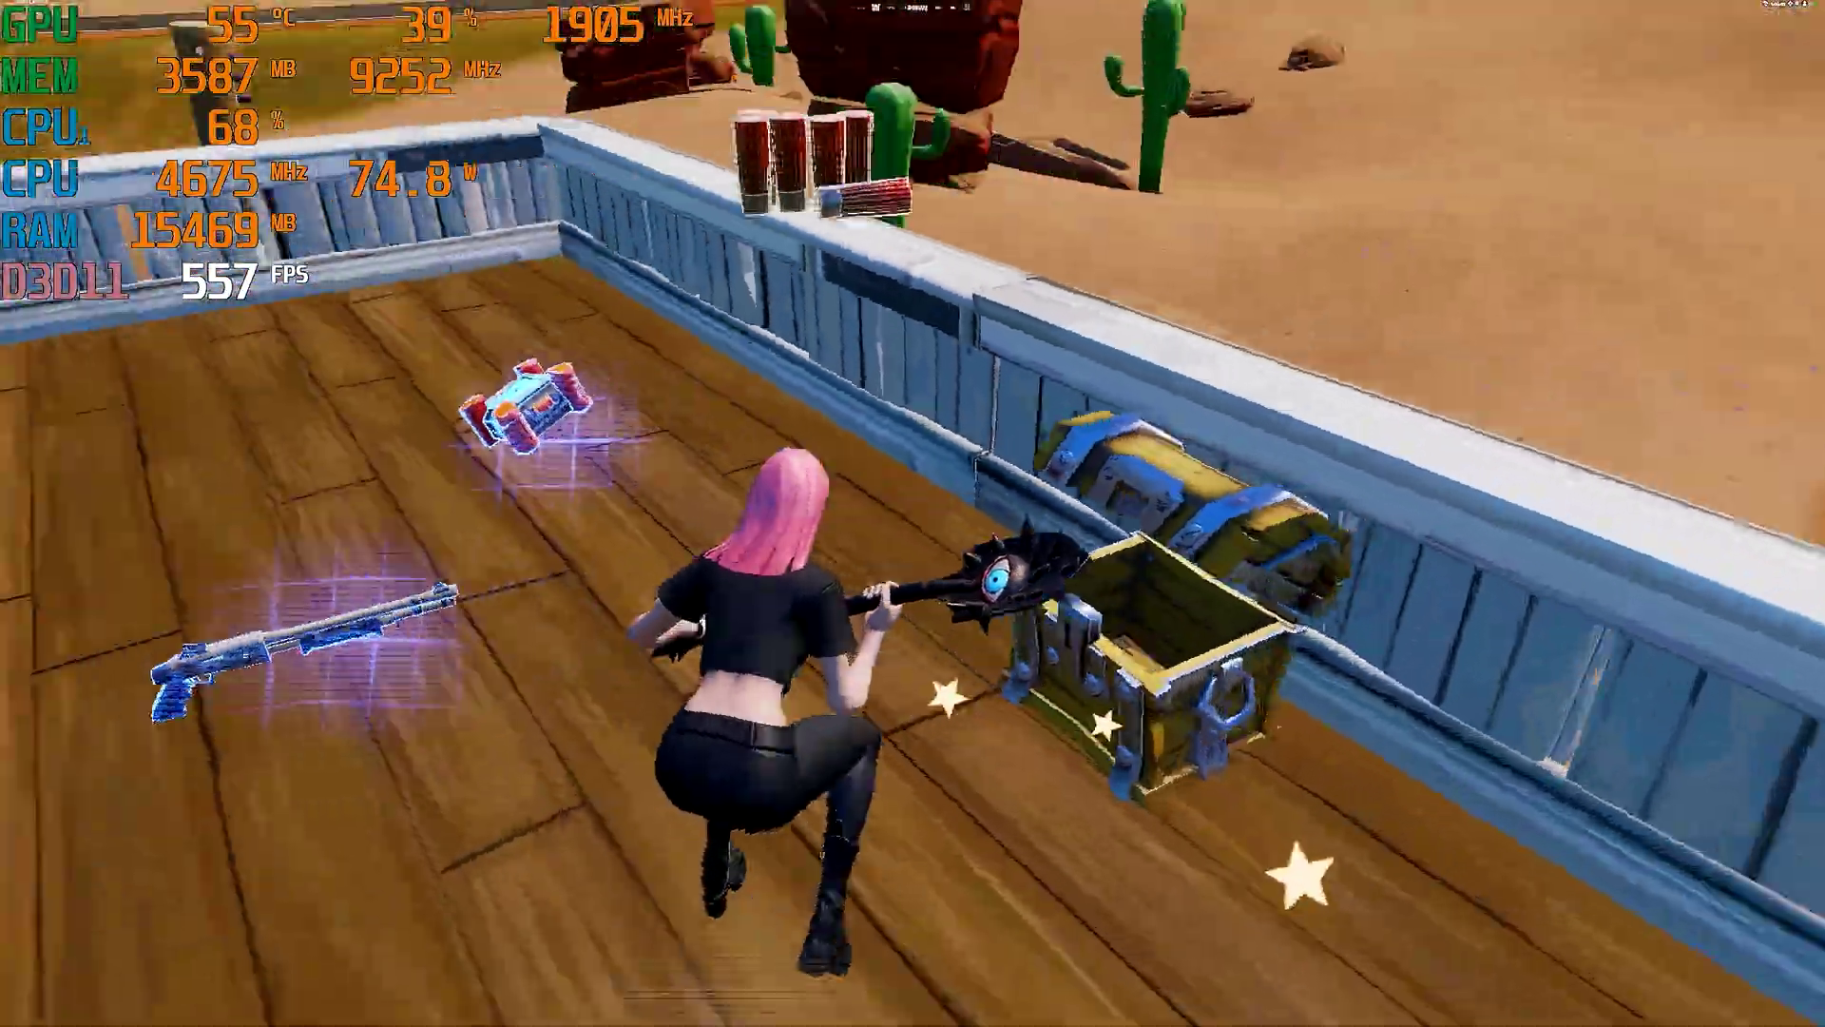
{"action": "key", "text": "e"}
{"action": "key", "text": "1"}
{"action": "key", "text": "w"}
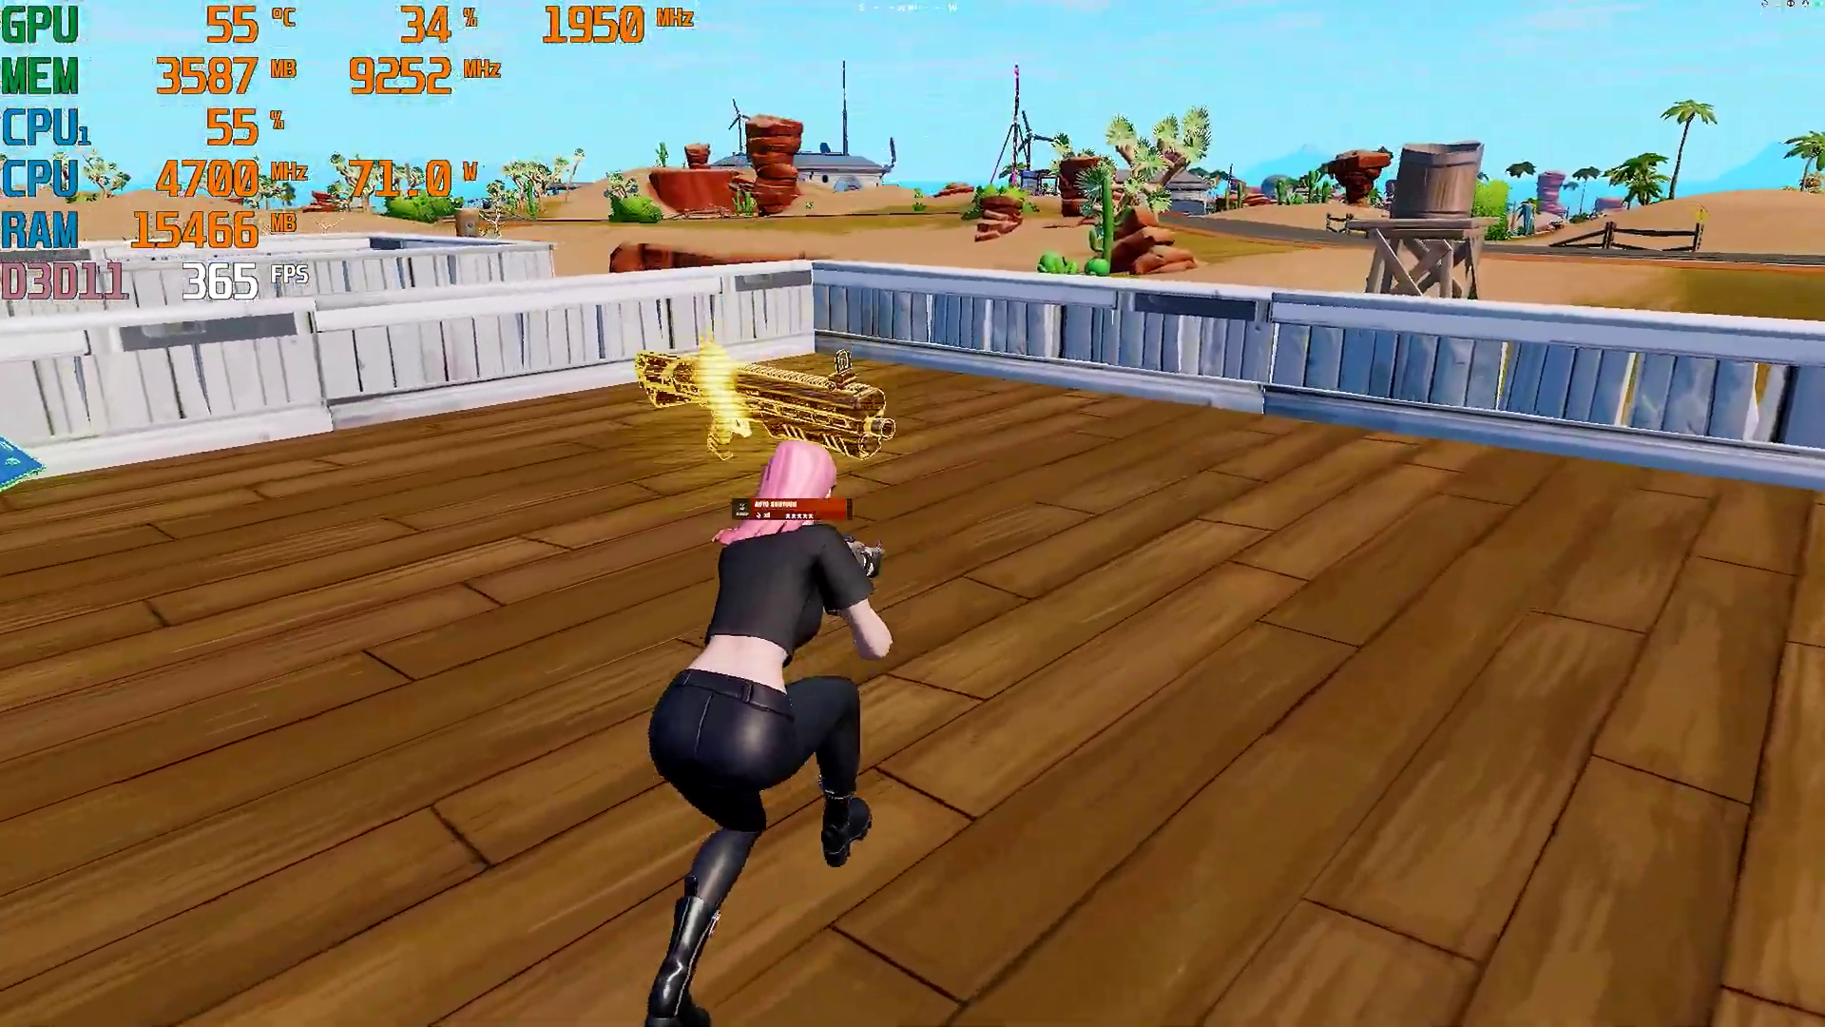
{"action": "key", "text": "f"}
{"action": "key", "text": "c"}
{"action": "key", "text": "w"}
{"action": "key", "text": "space"}
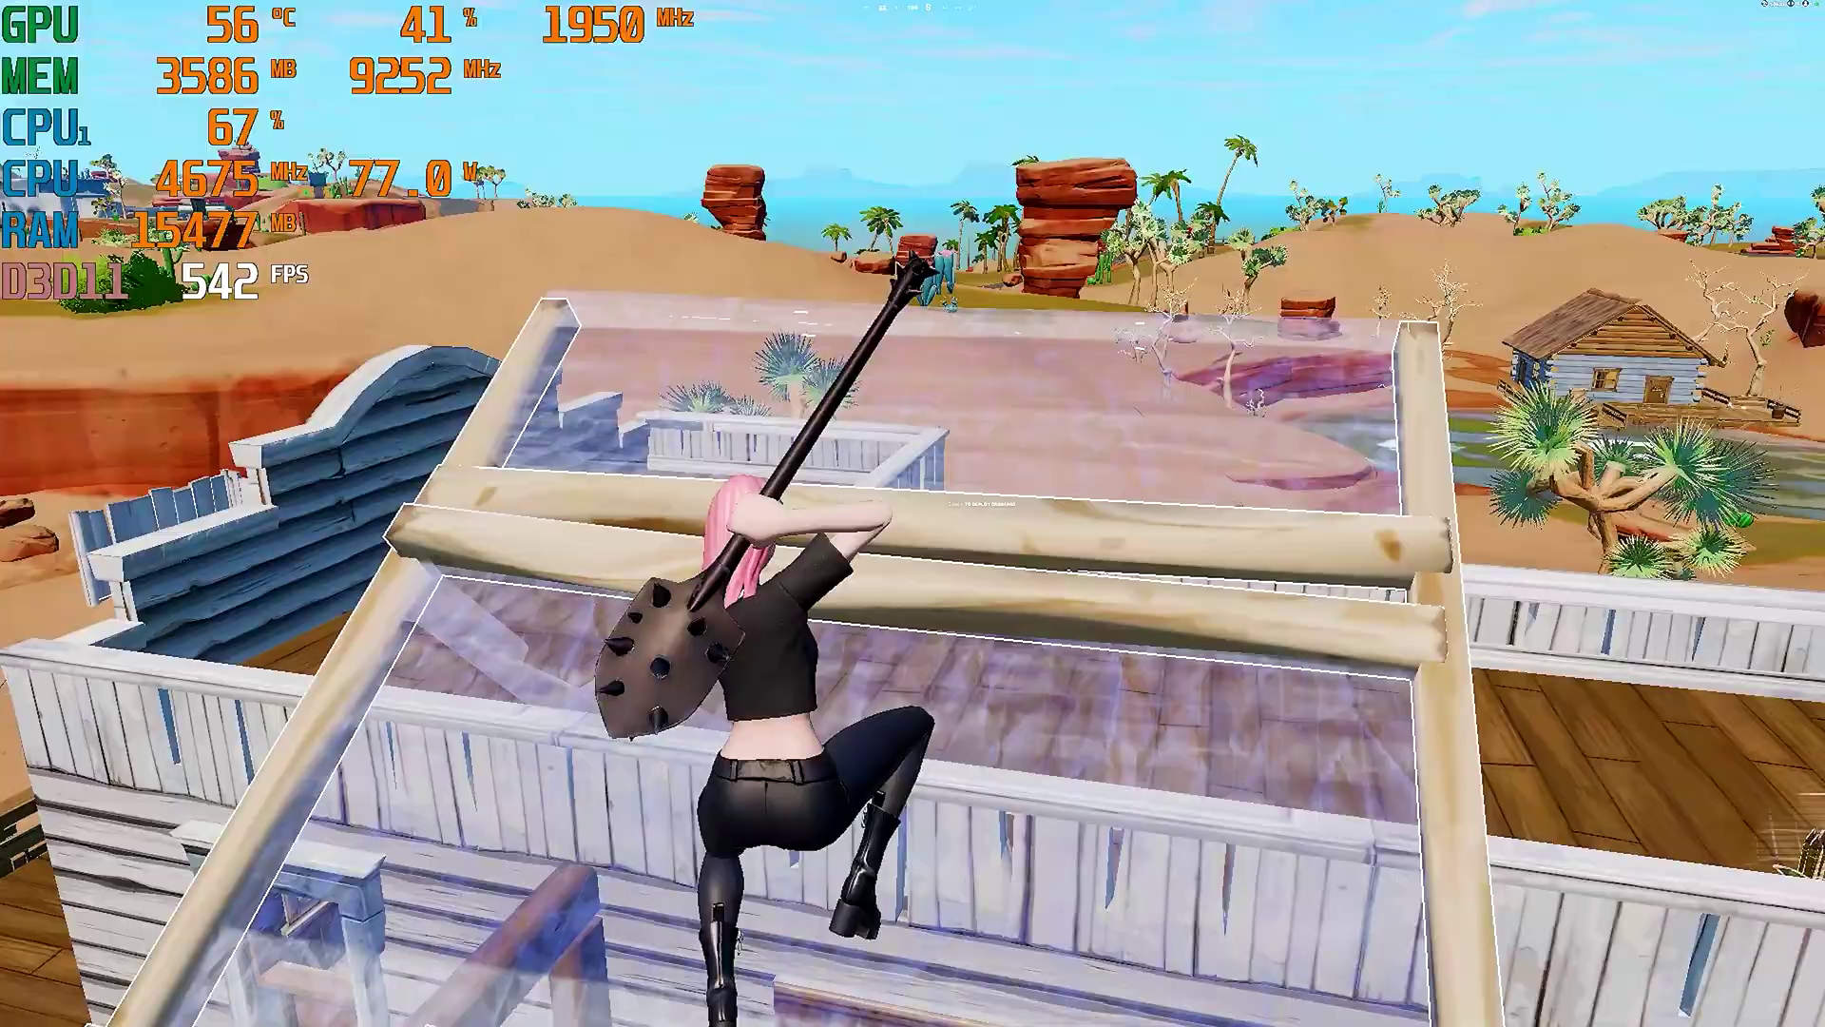
{"action": "key", "text": "v"}
{"action": "key", "text": "g"}
{"action": "key", "text": "c"}
{"action": "key", "text": "w"}
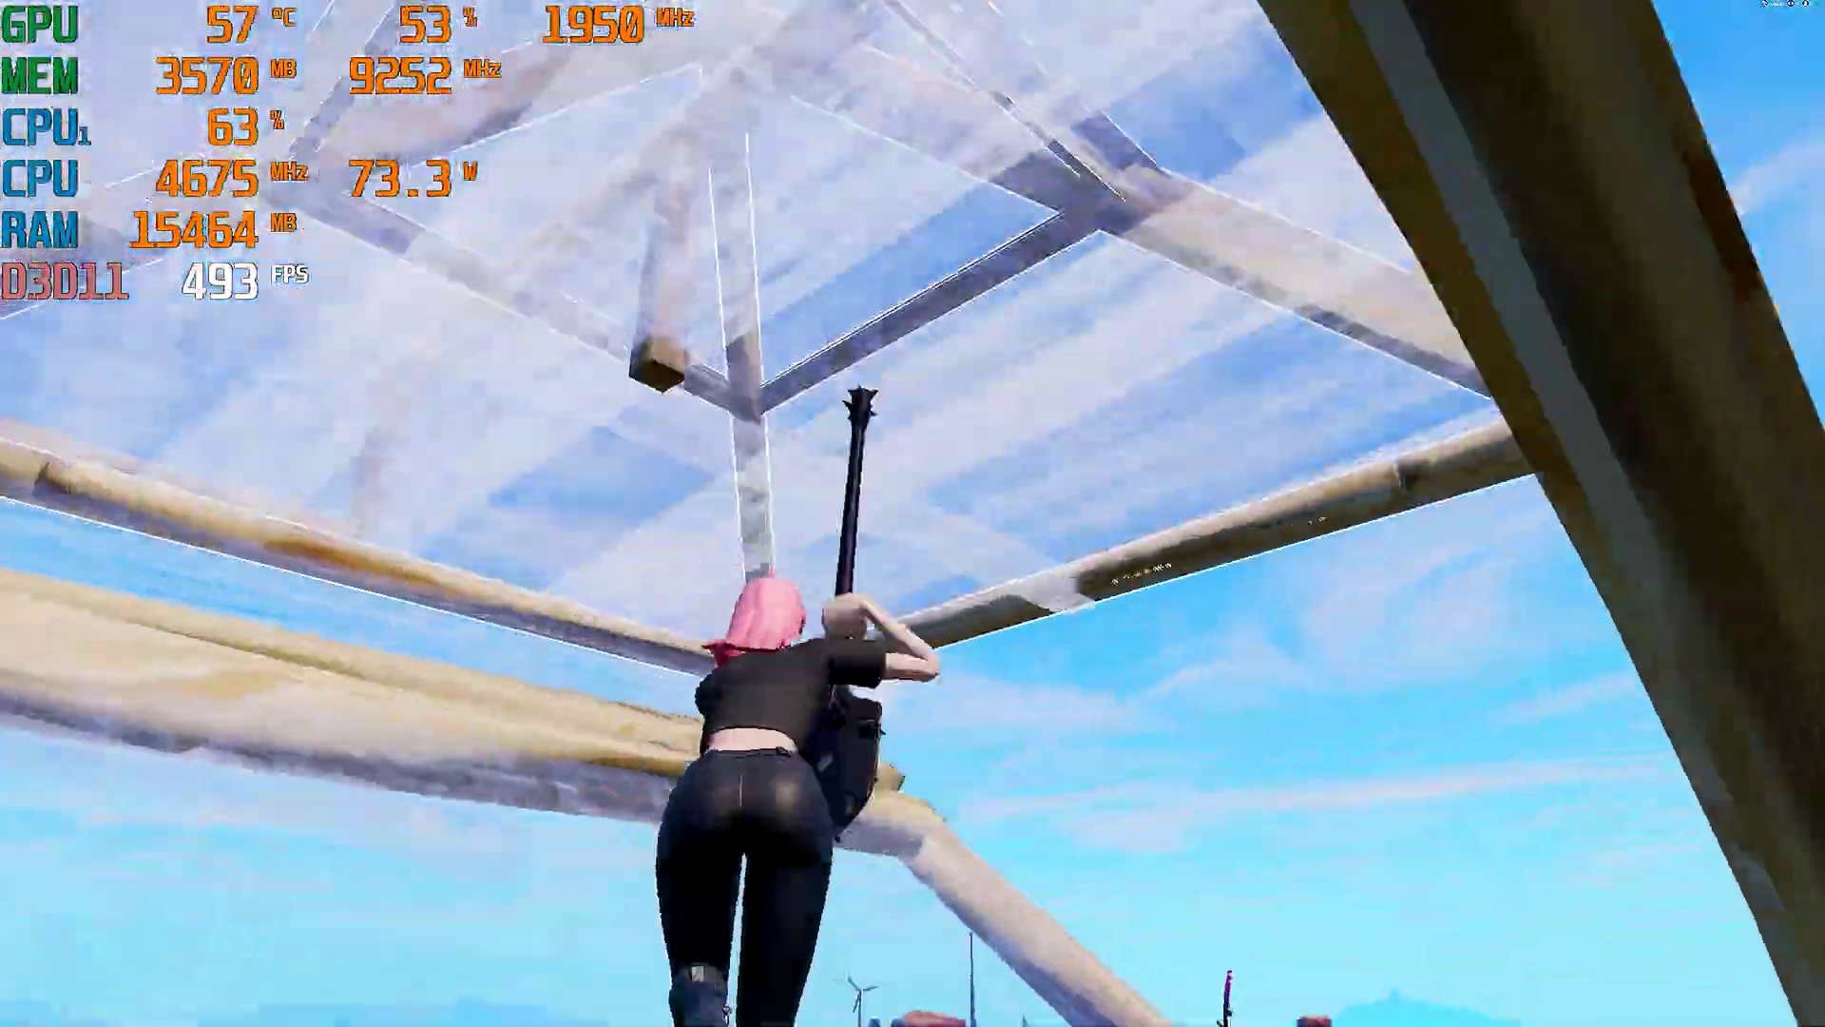
{"action": "key", "text": "g"}
{"action": "key", "text": "space"}
{"action": "key", "text": "g"}
{"action": "key", "text": "c"}
{"action": "key", "text": "f"}
{"action": "key", "text": "w"}
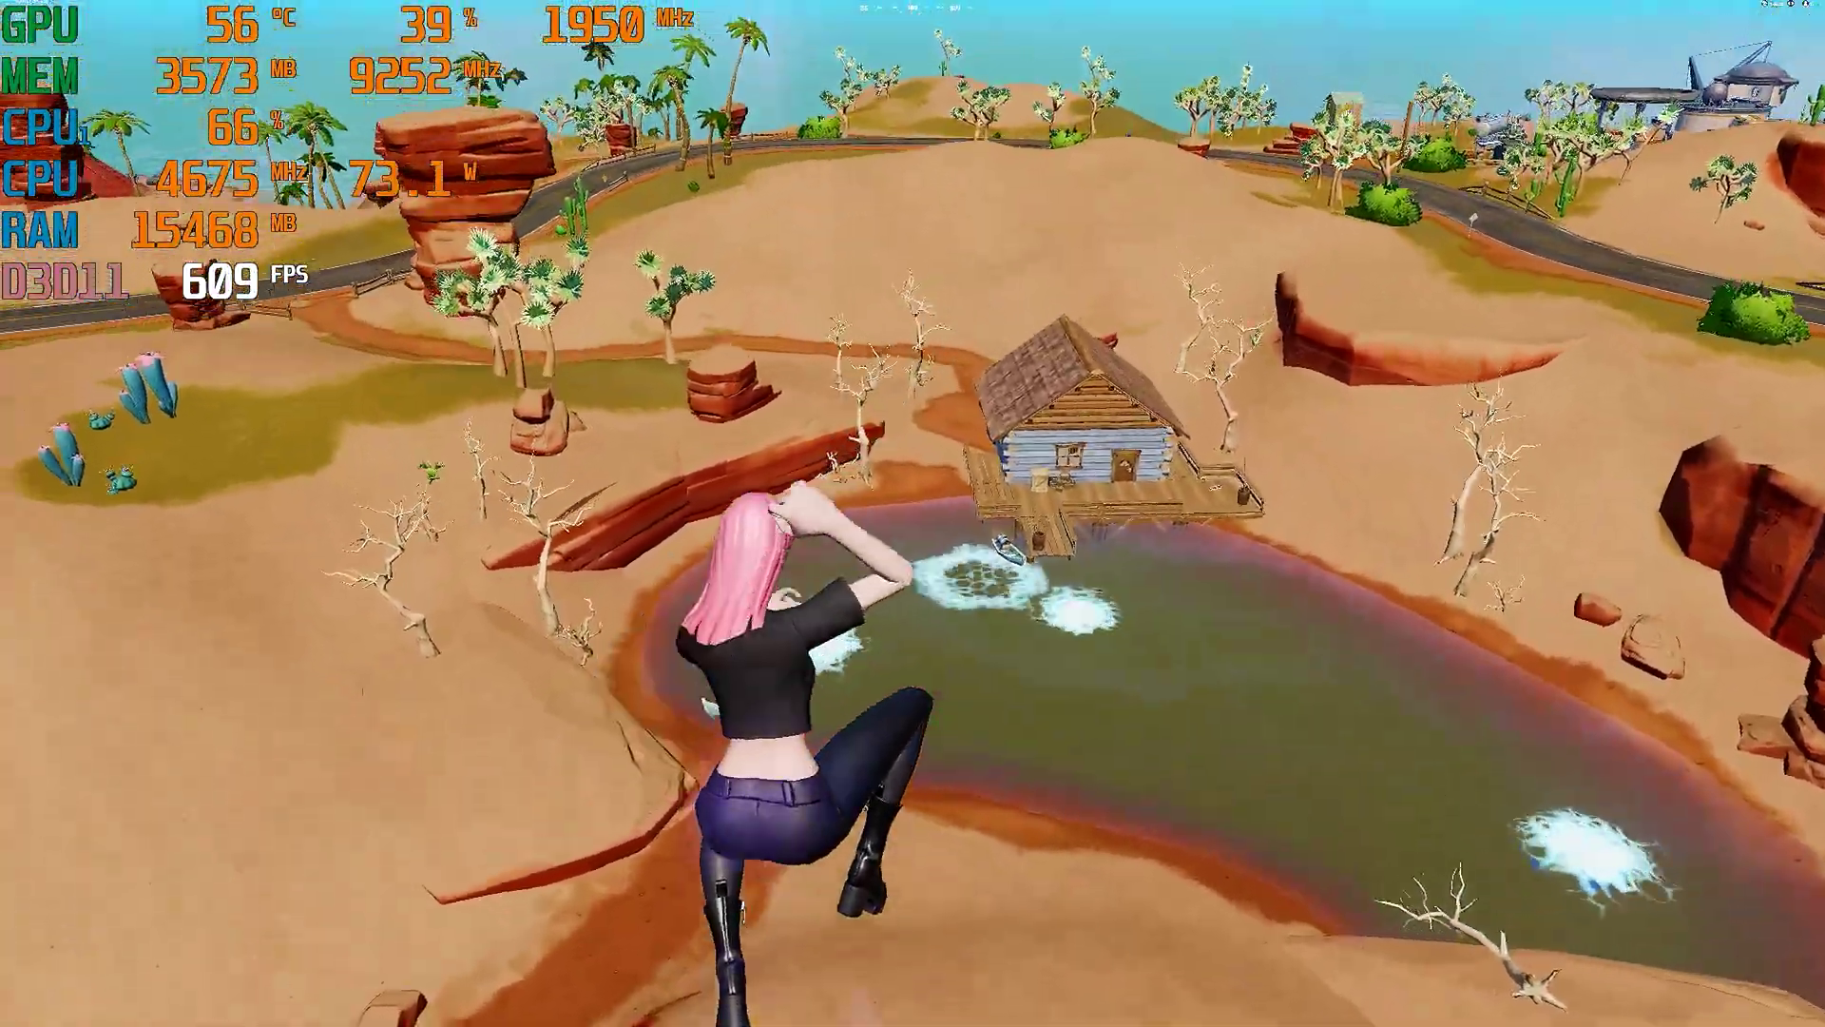
{"action": "key", "text": "w"}
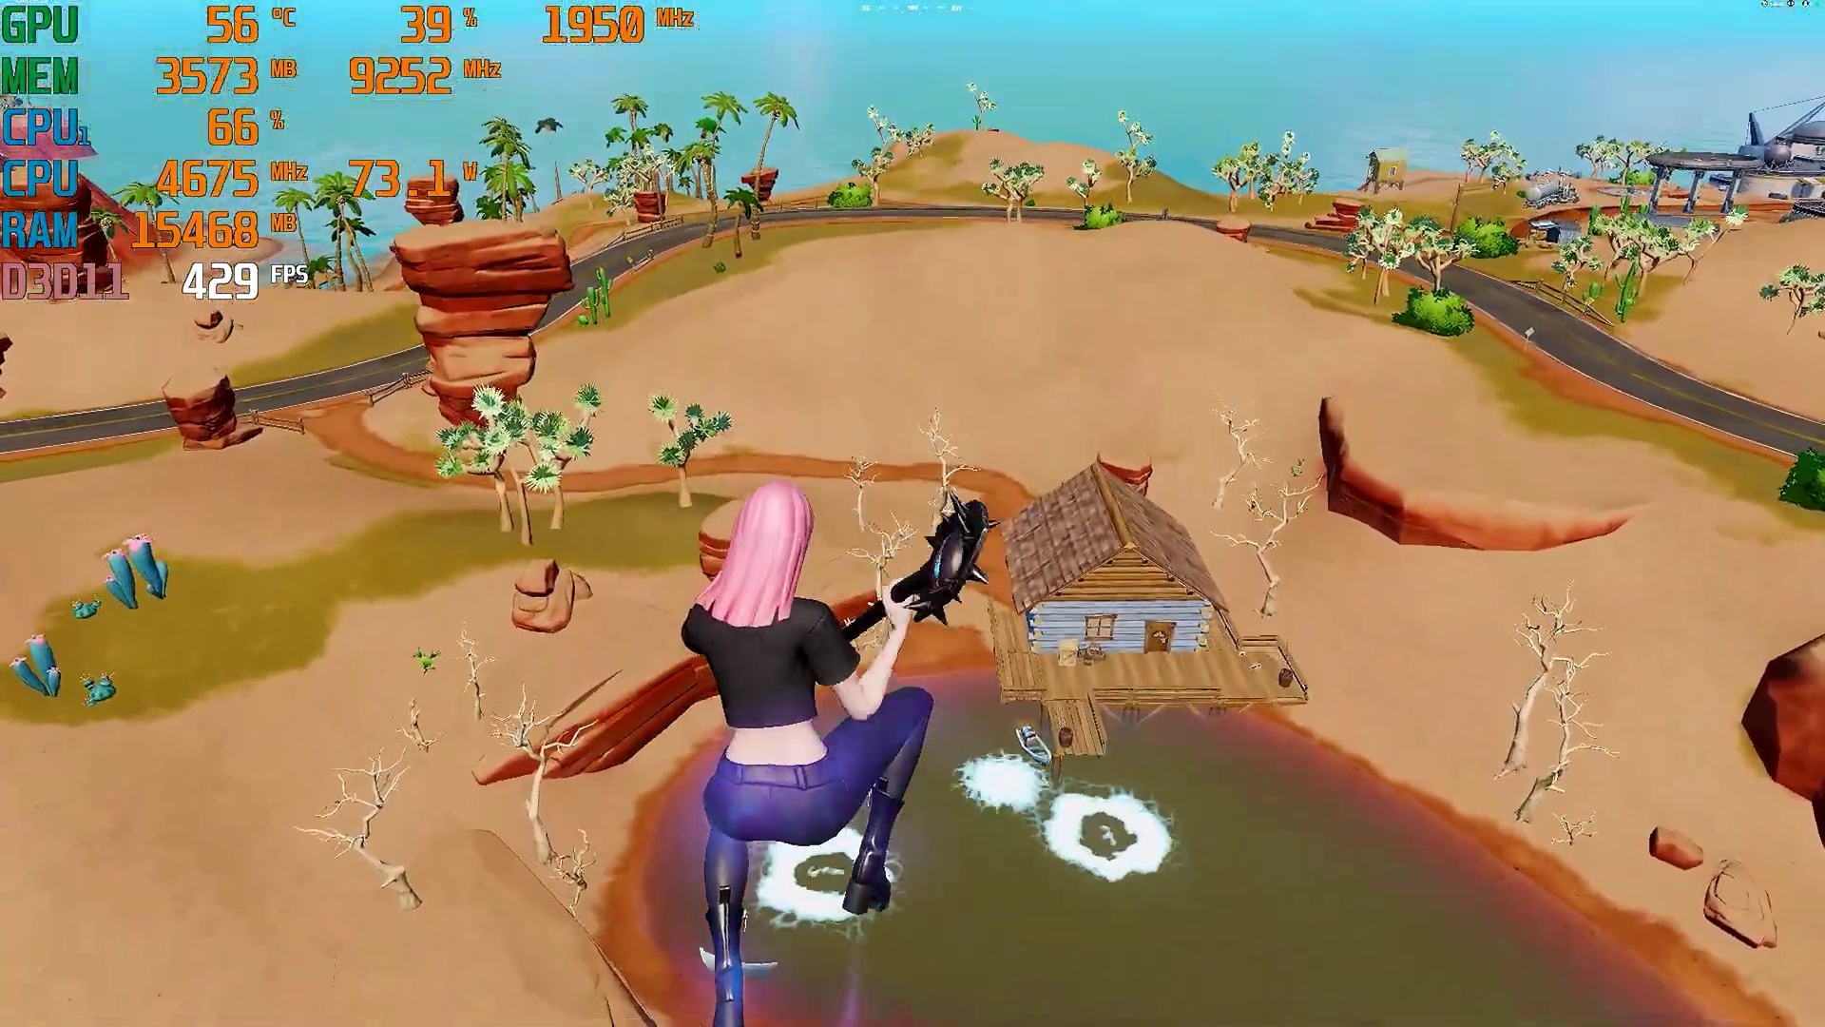
{"action": "key", "text": "1"}
{"action": "key", "text": "w"}
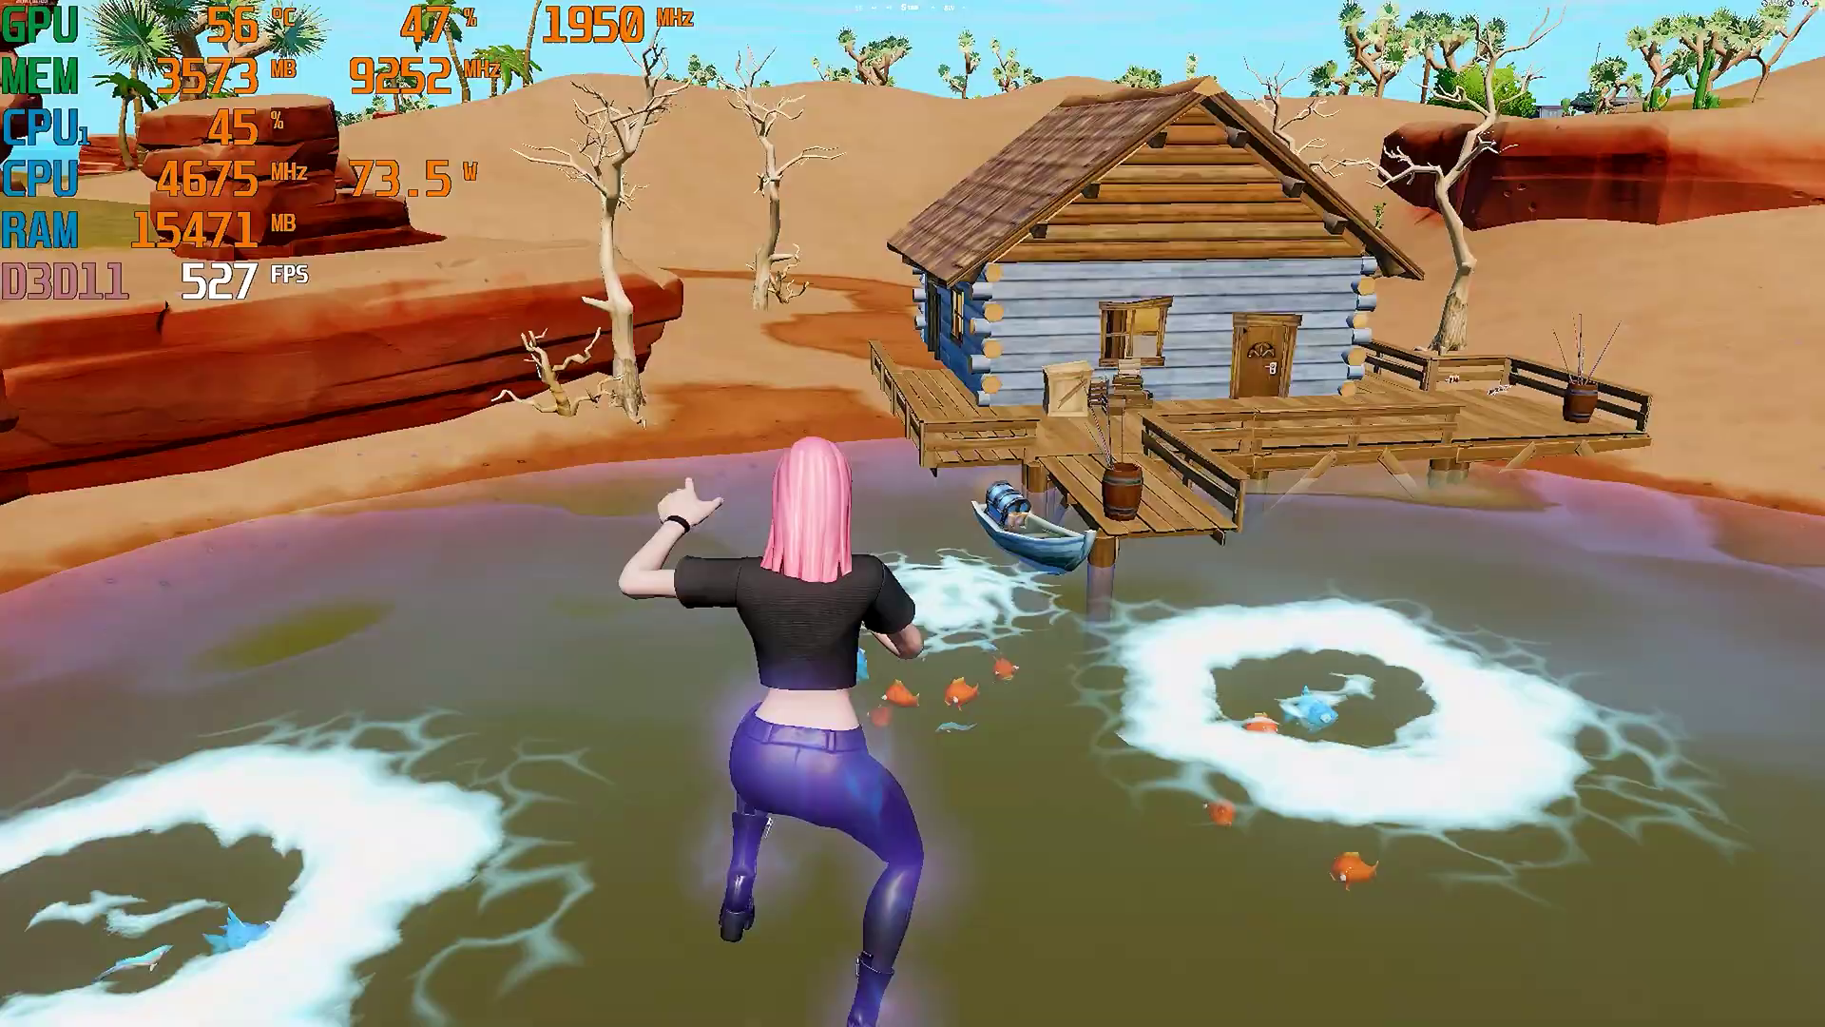
{"action": "key", "text": "f"}
{"action": "key", "text": "w"}
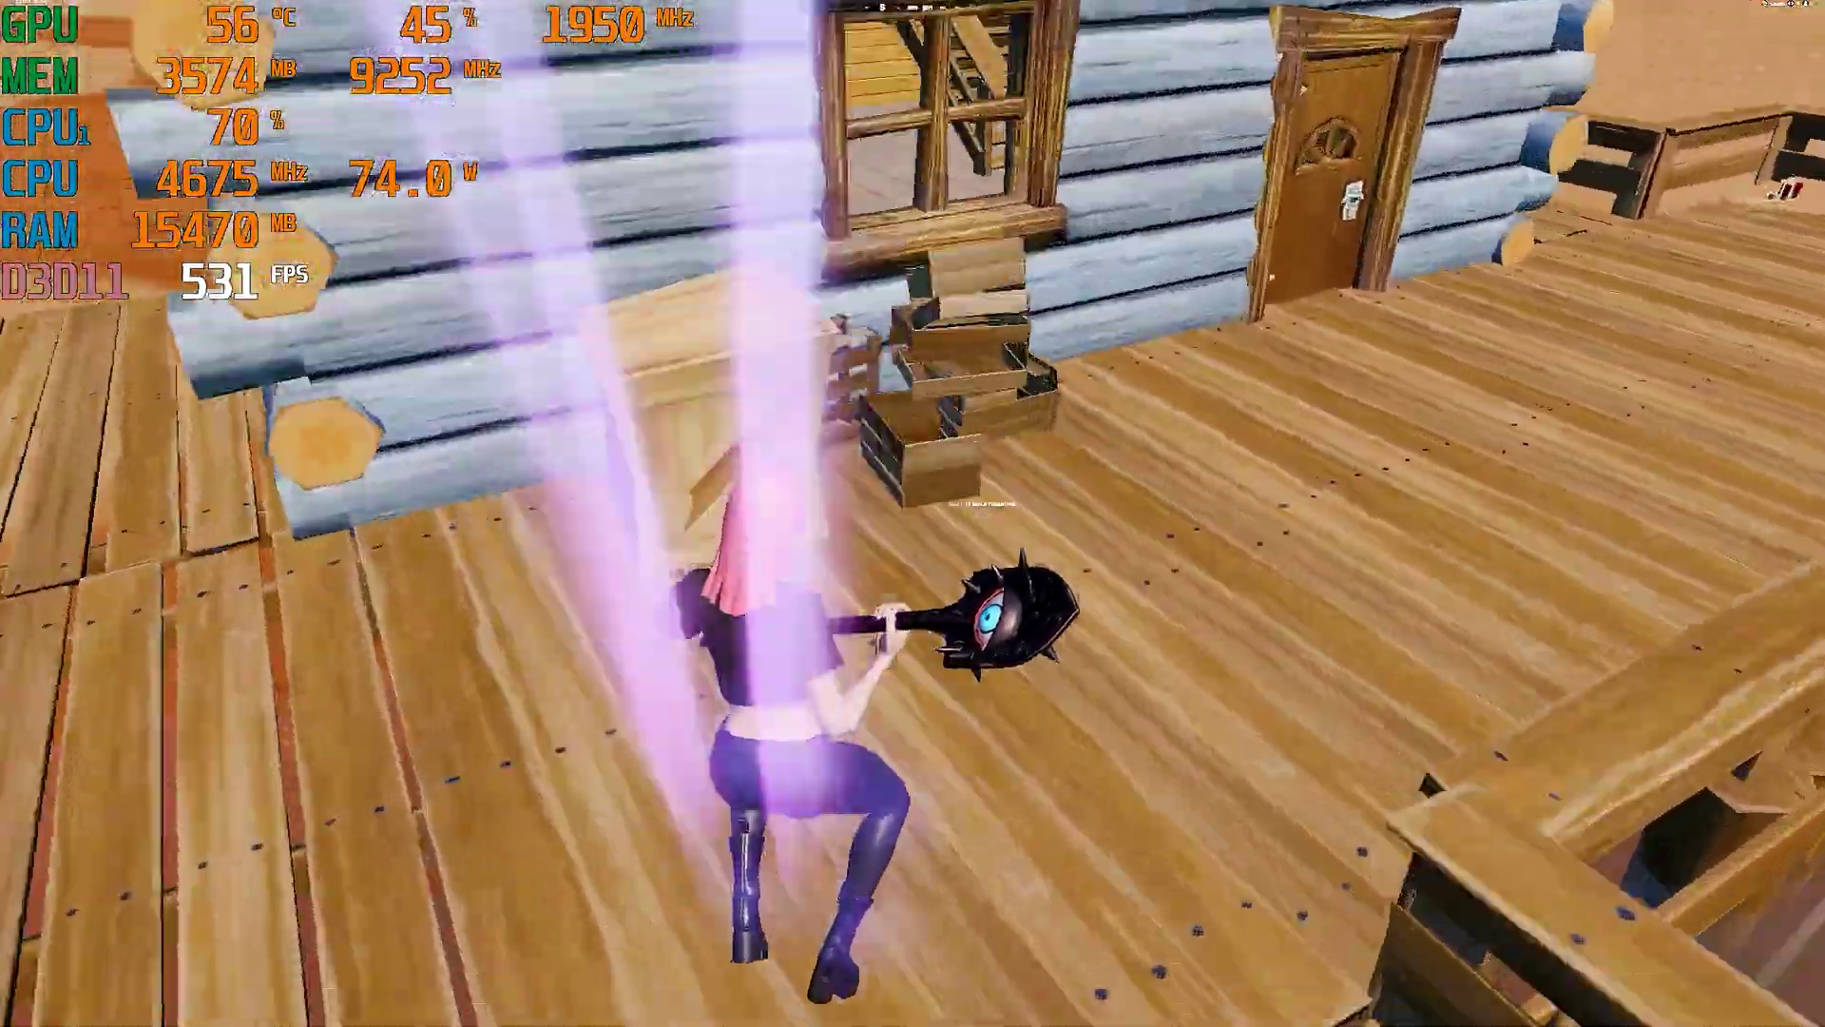
{"action": "left_click", "coordinate": [912, 513]}
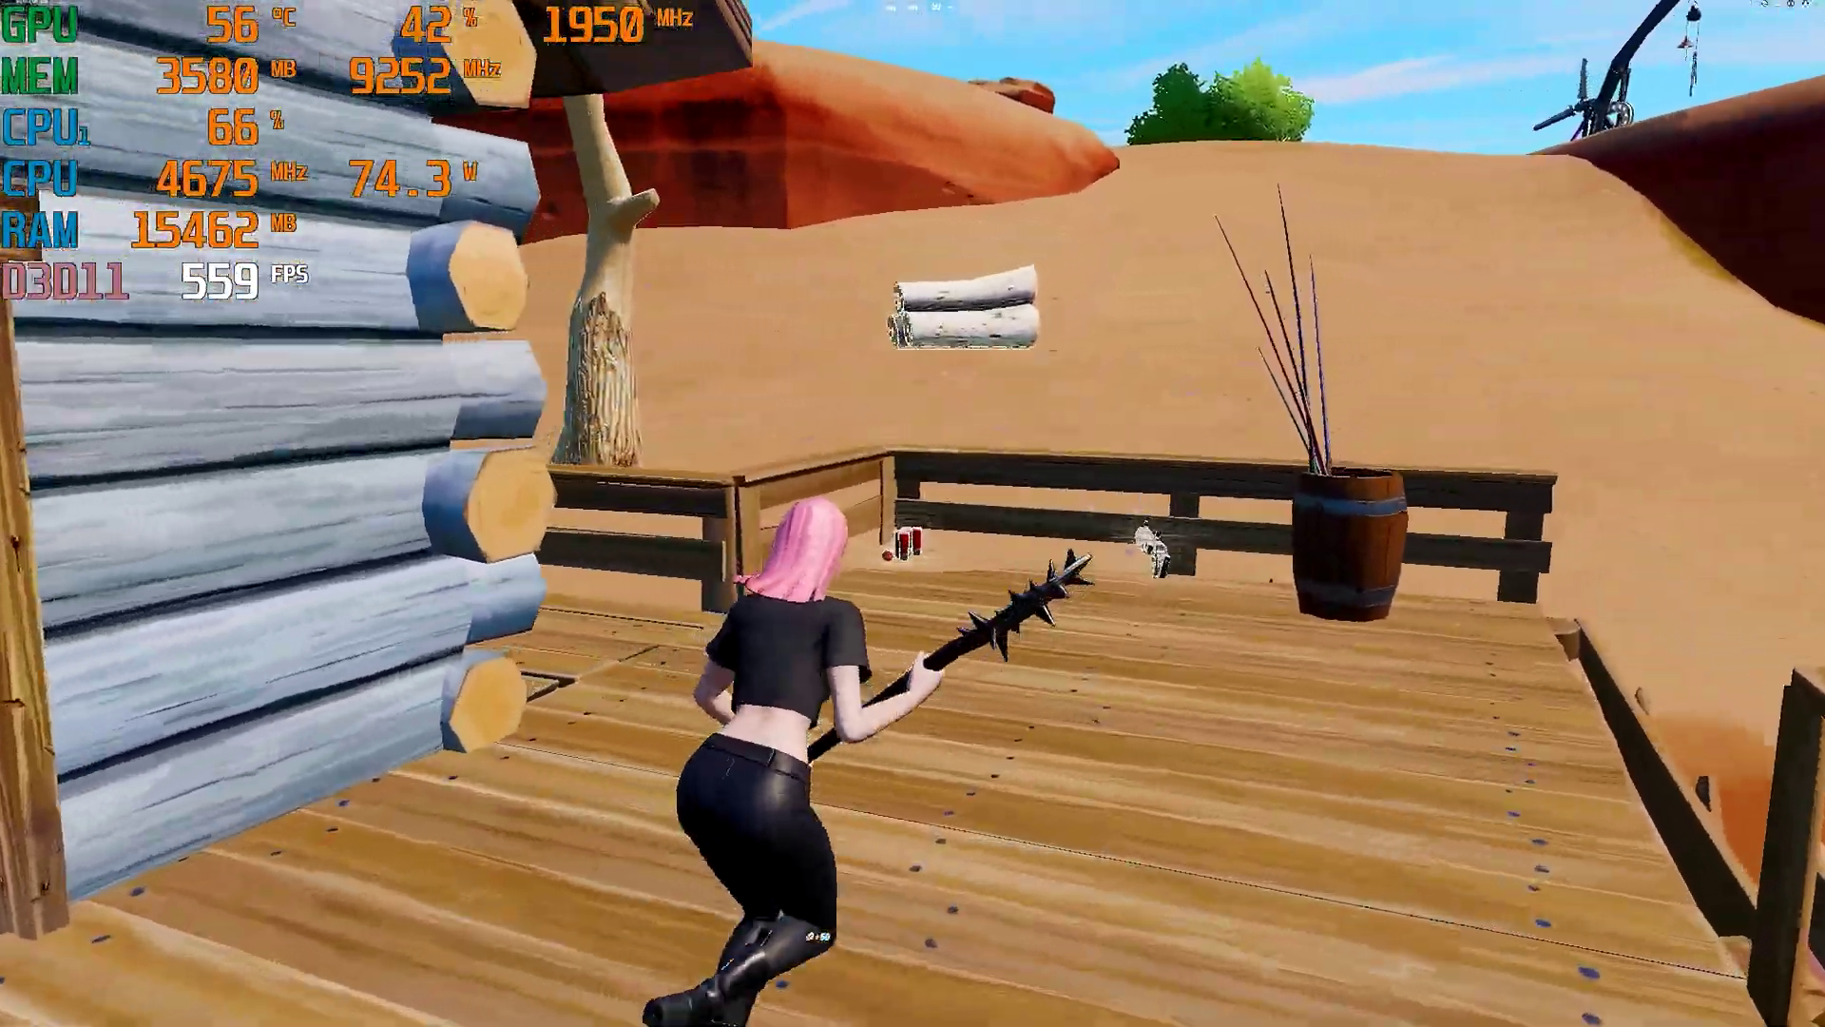
{"action": "key", "text": "w"}
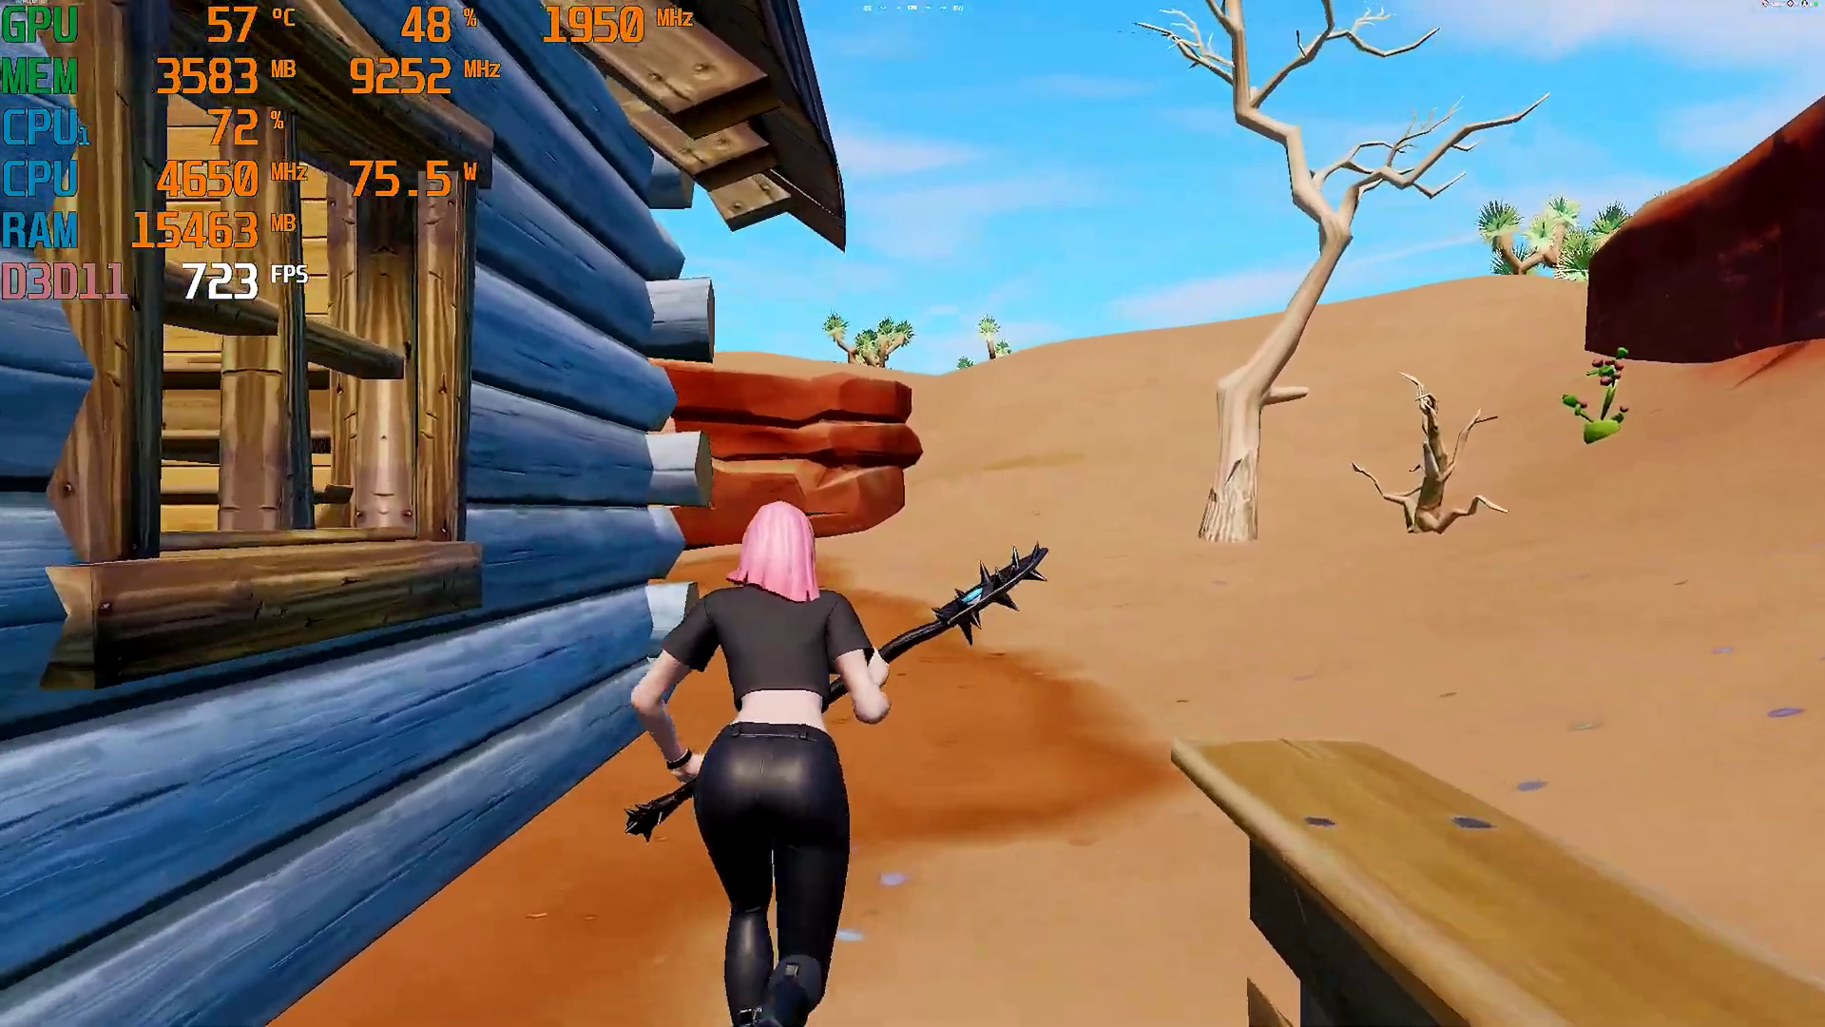
{"action": "key", "text": "w"}
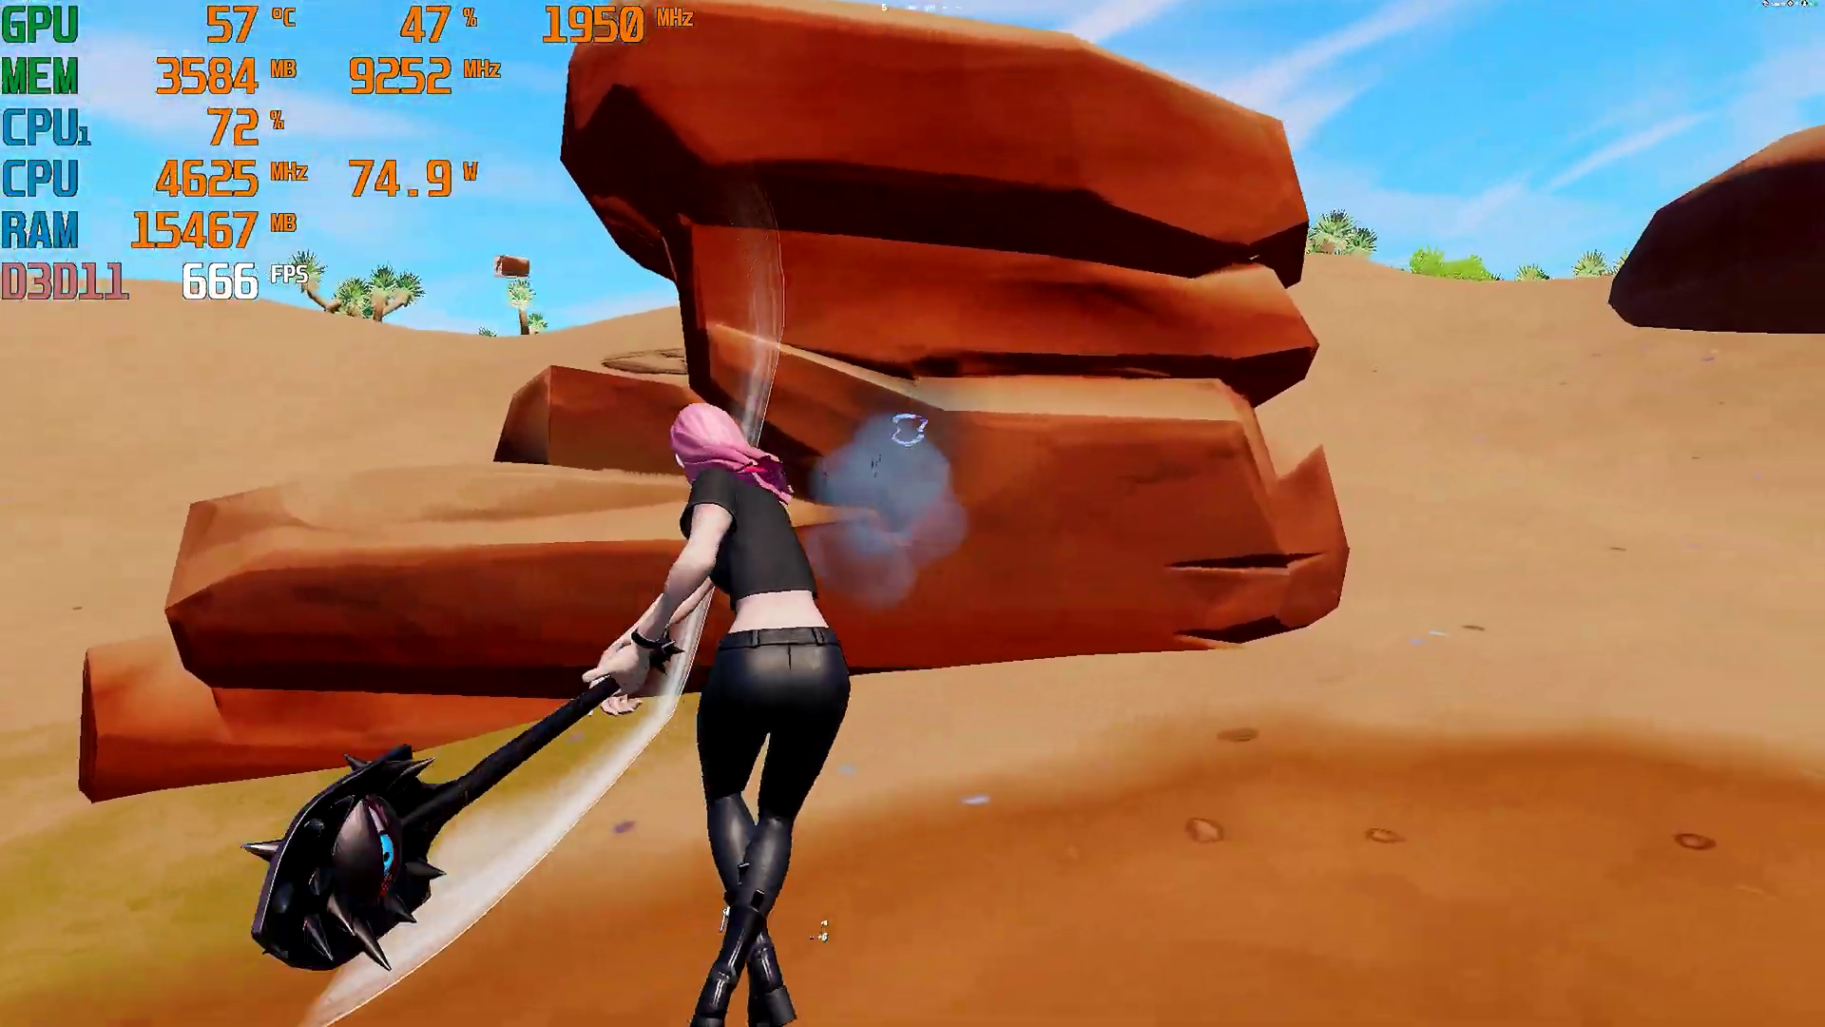
{"action": "left_click", "coordinate": [912, 513]}
{"action": "key", "text": "w"}
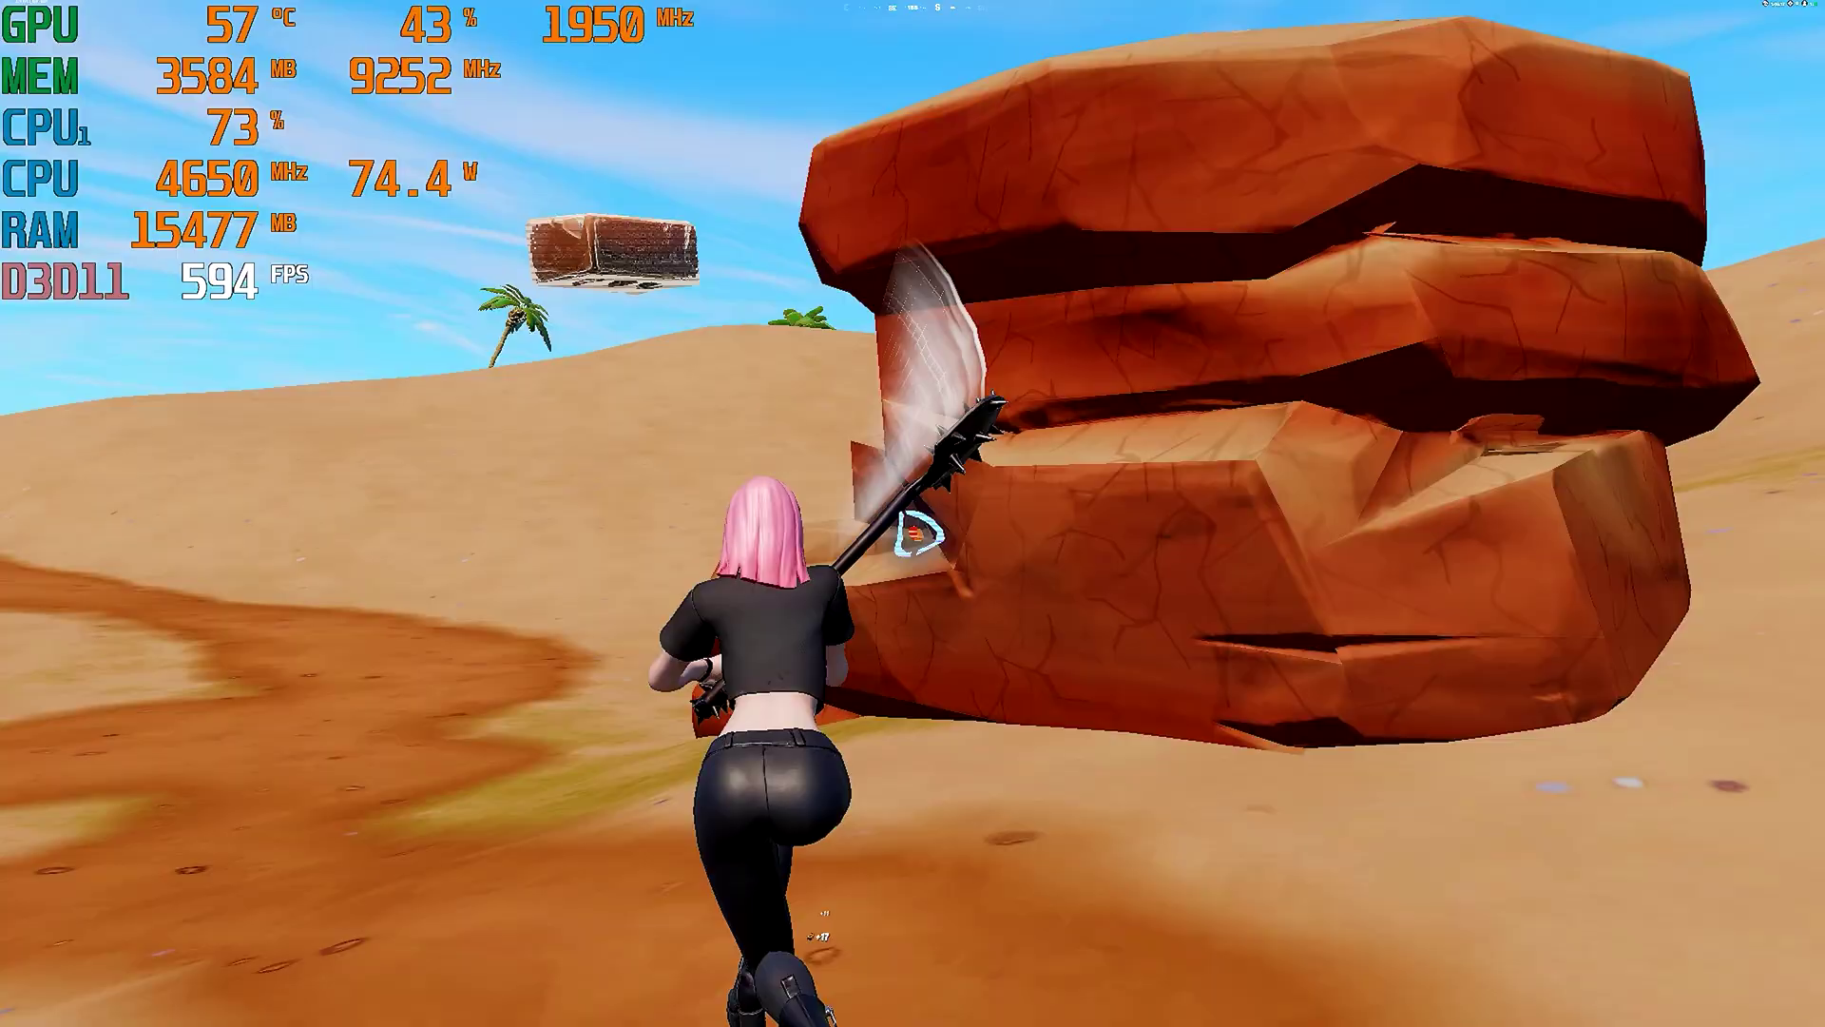
{"action": "key", "text": "w"}
{"action": "key", "text": "c"}
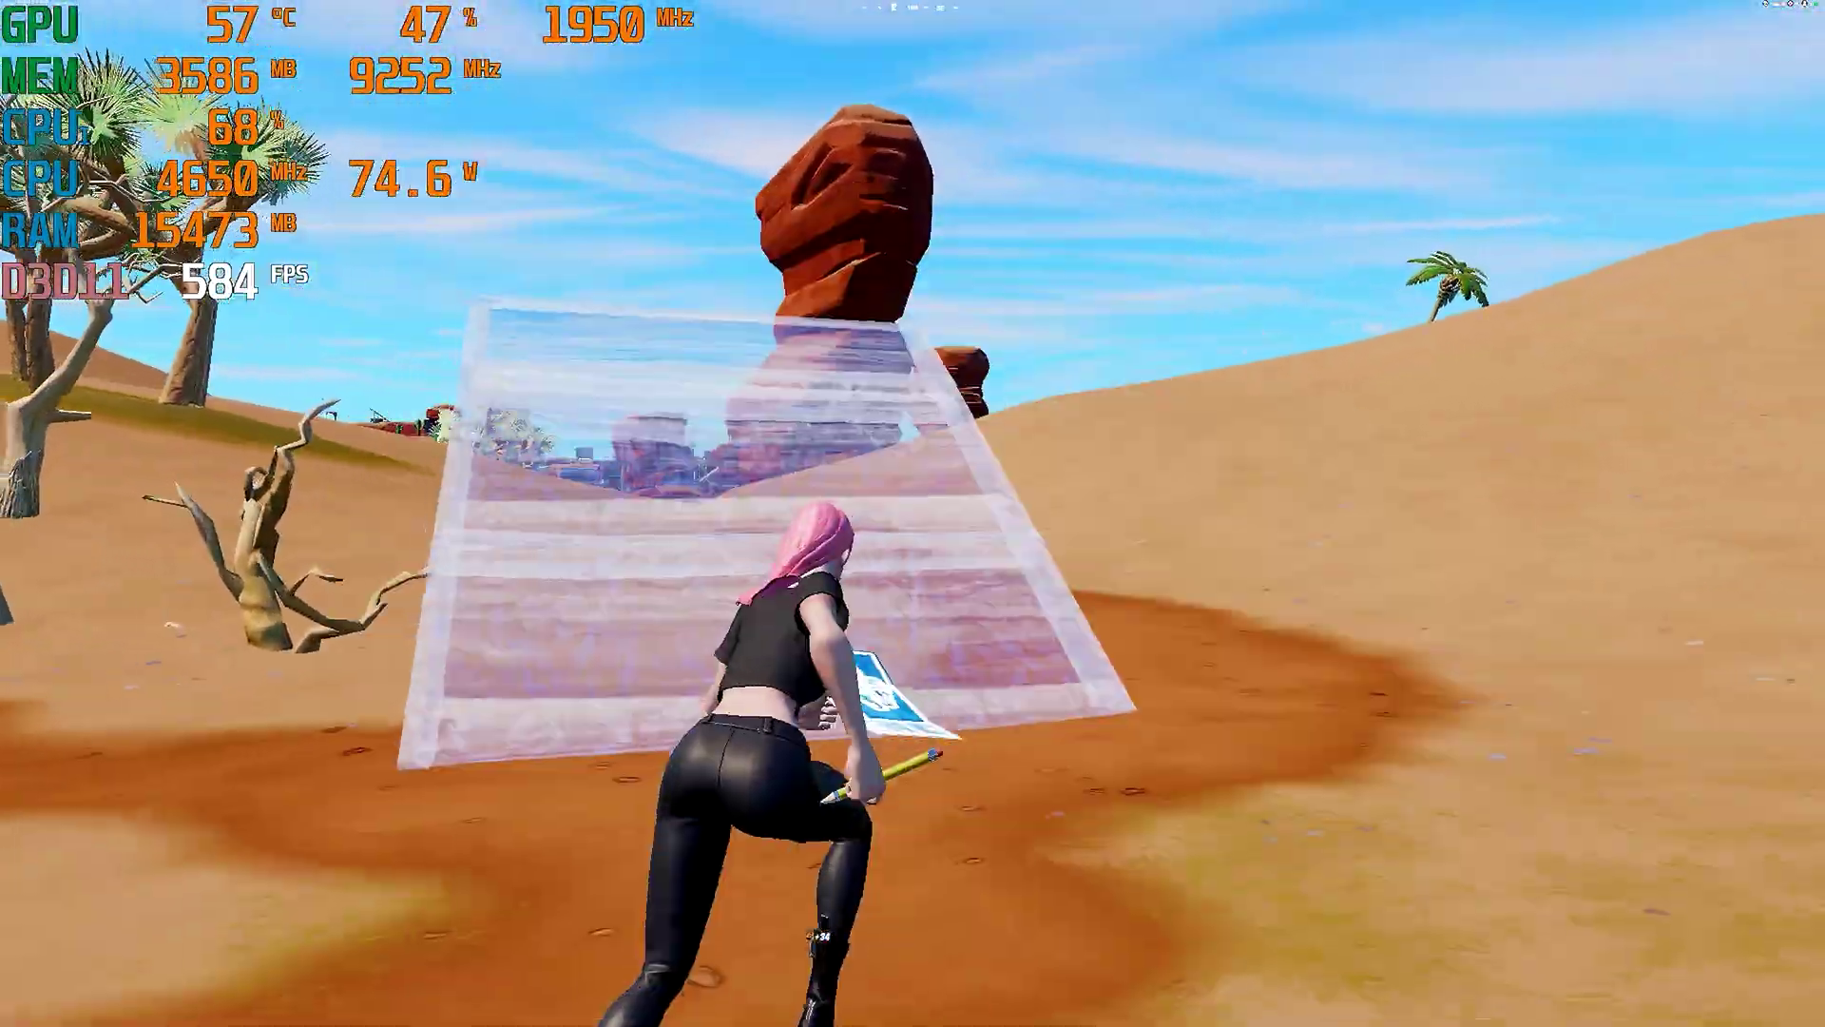
{"action": "left_click", "coordinate": [913, 513]}
{"action": "left_click", "coordinate": [913, 513]}
{"action": "key", "text": "f"}
{"action": "left_click", "coordinate": [912, 513]}
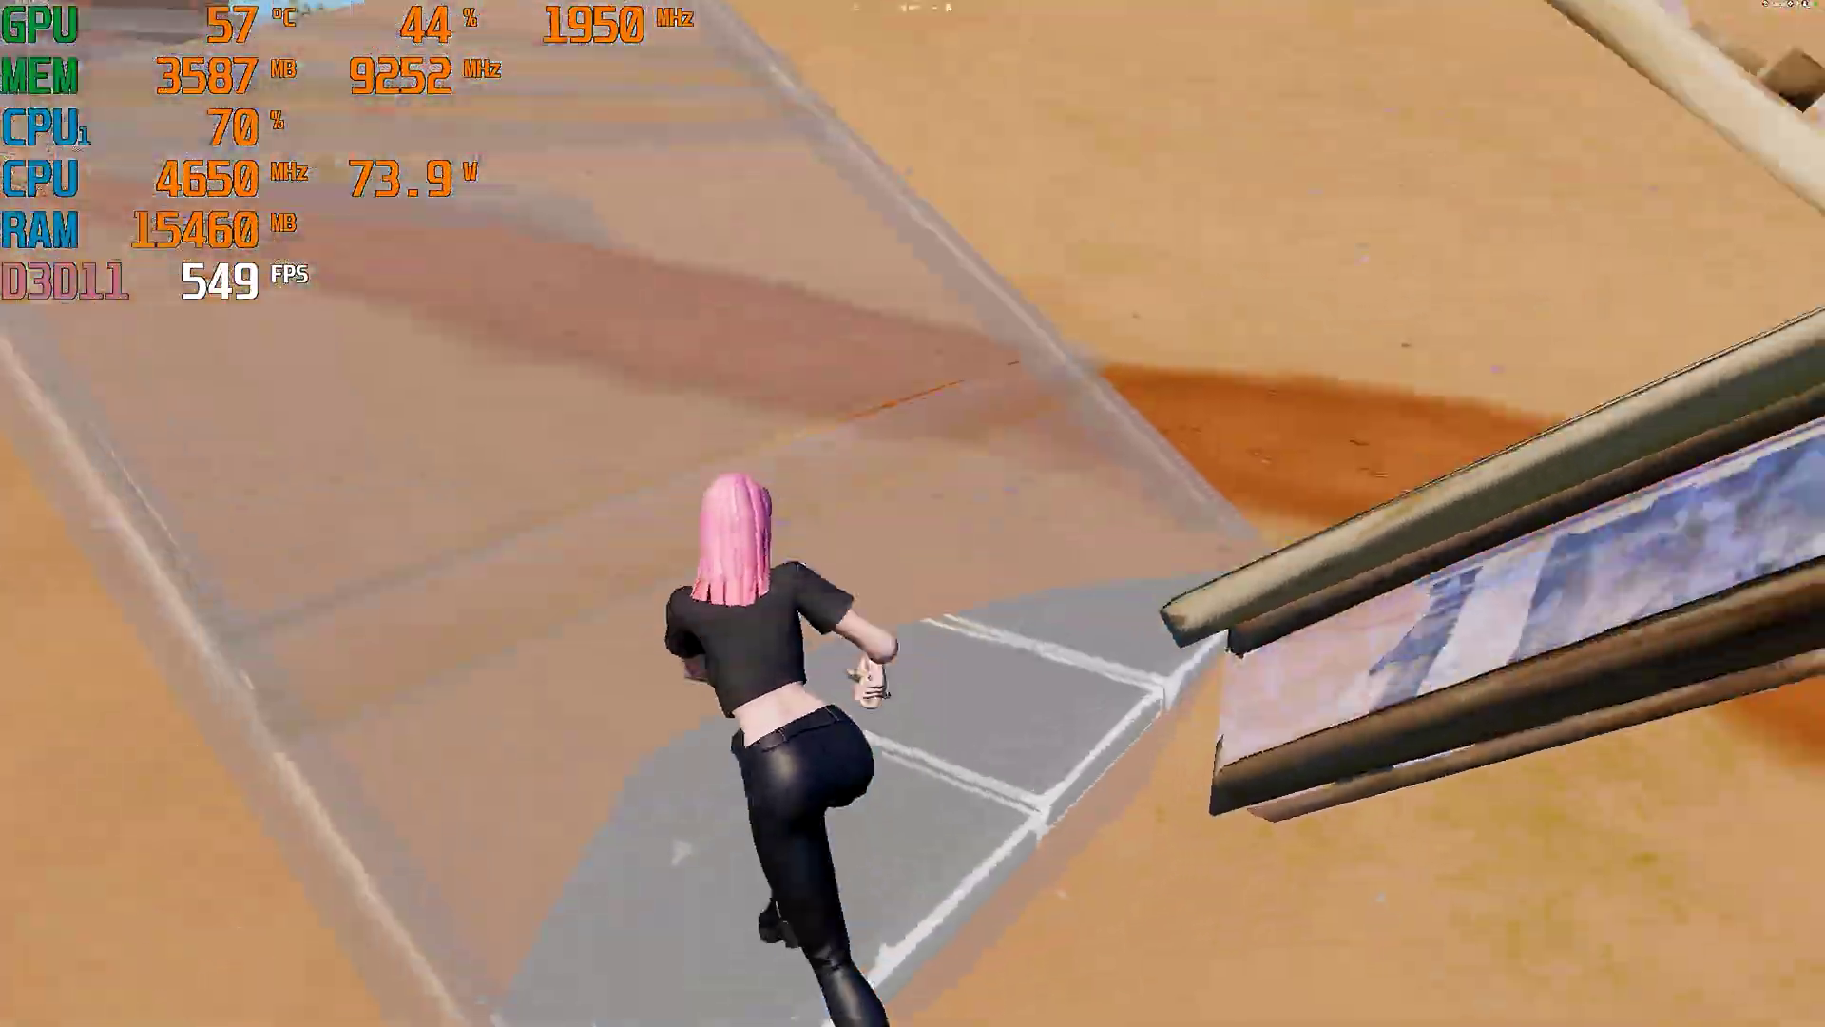